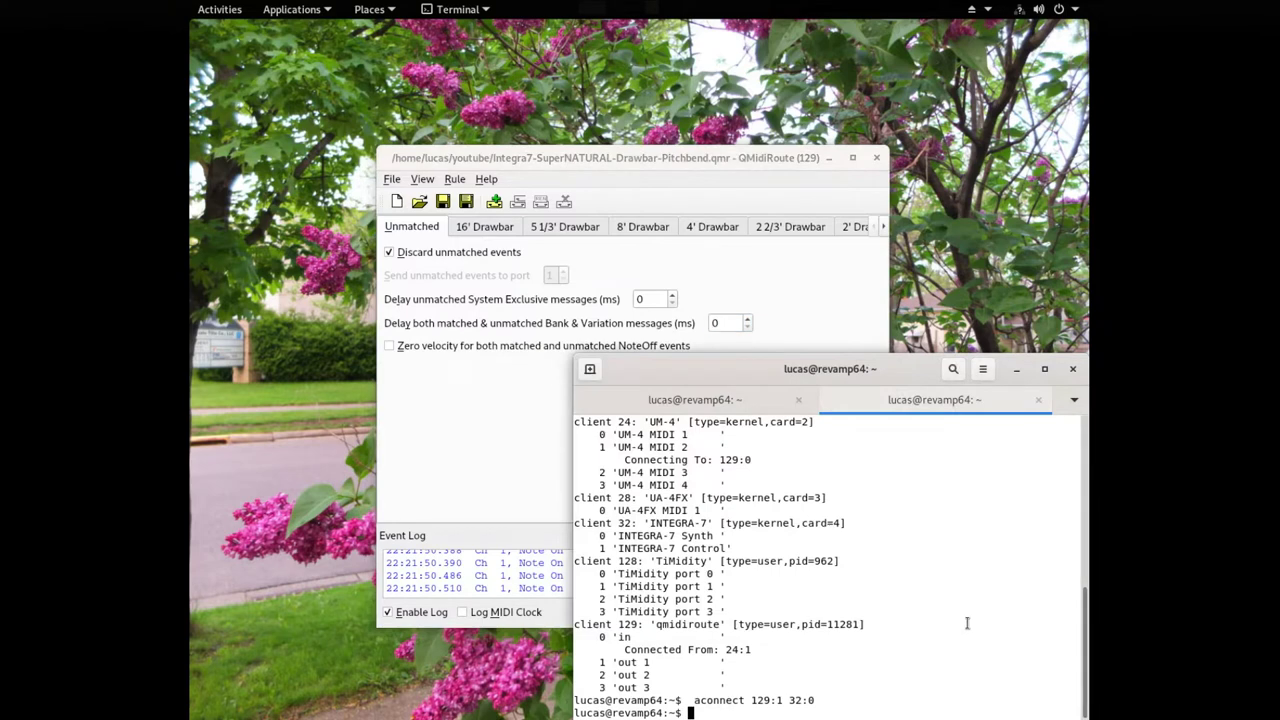
Start monitoring MIDI output from port 129:1 with aseqdump in a new terminal session
{"action": "left_click", "coordinate": [590, 370]}
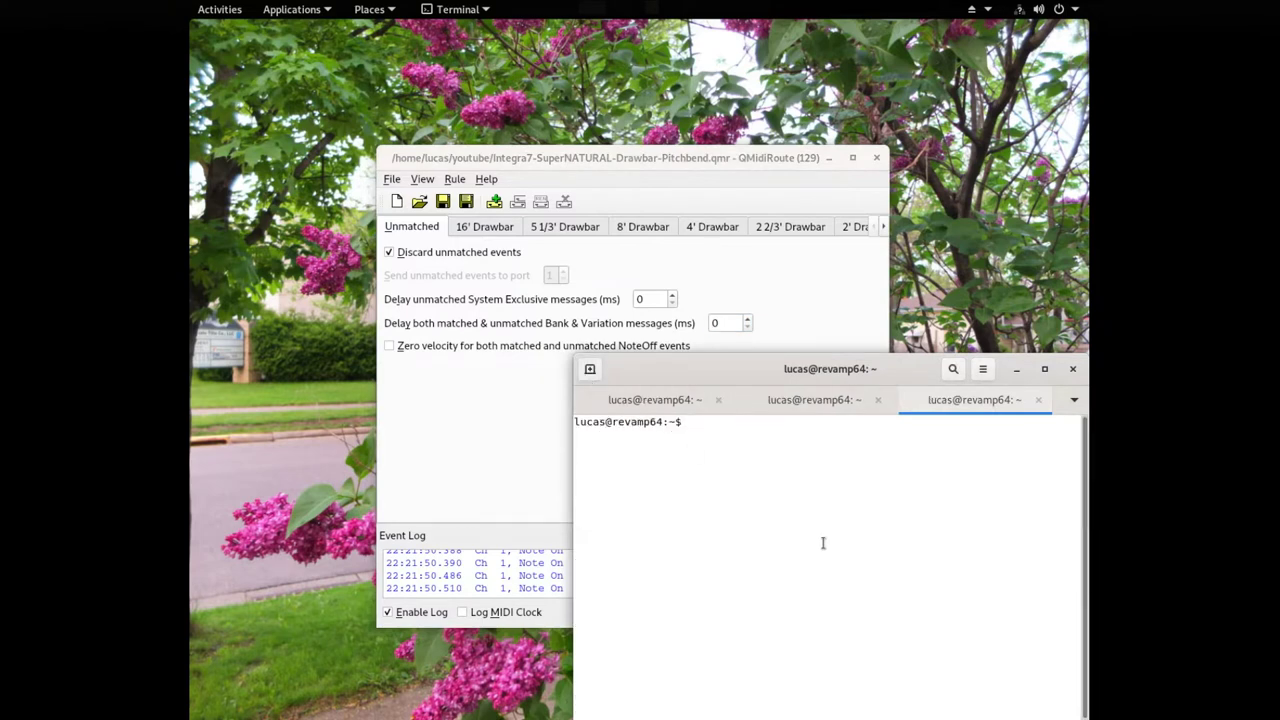
{"action": "type", "text": "aseqdump -p 129:1"}
{"action": "key", "text": "ctrl+a"}
{"action": "key", "text": "ctrl+k"}
{"action": "key", "text": "ctrl+y"}
{"action": "key", "text": "Return"}
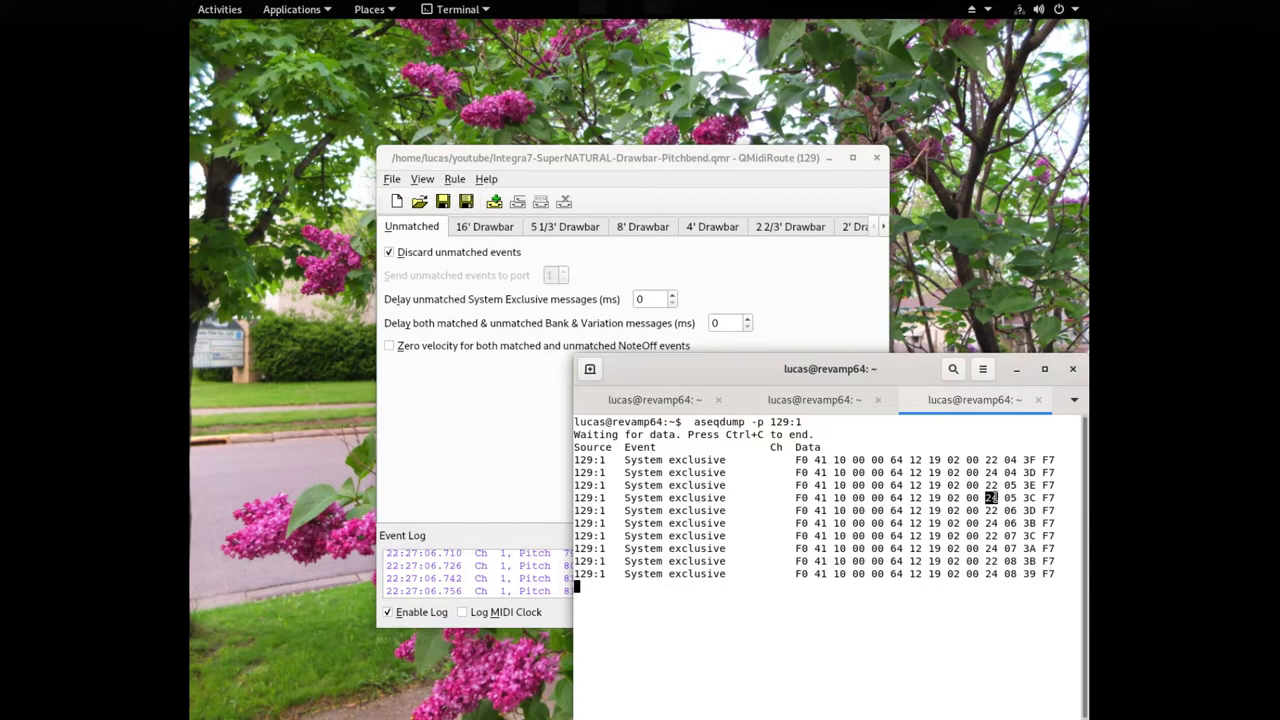
Compare the last address byte in the SysEx strings of the 16' Drawbar and 8' Drawbar rules
{"action": "left_click", "coordinate": [476, 230]}
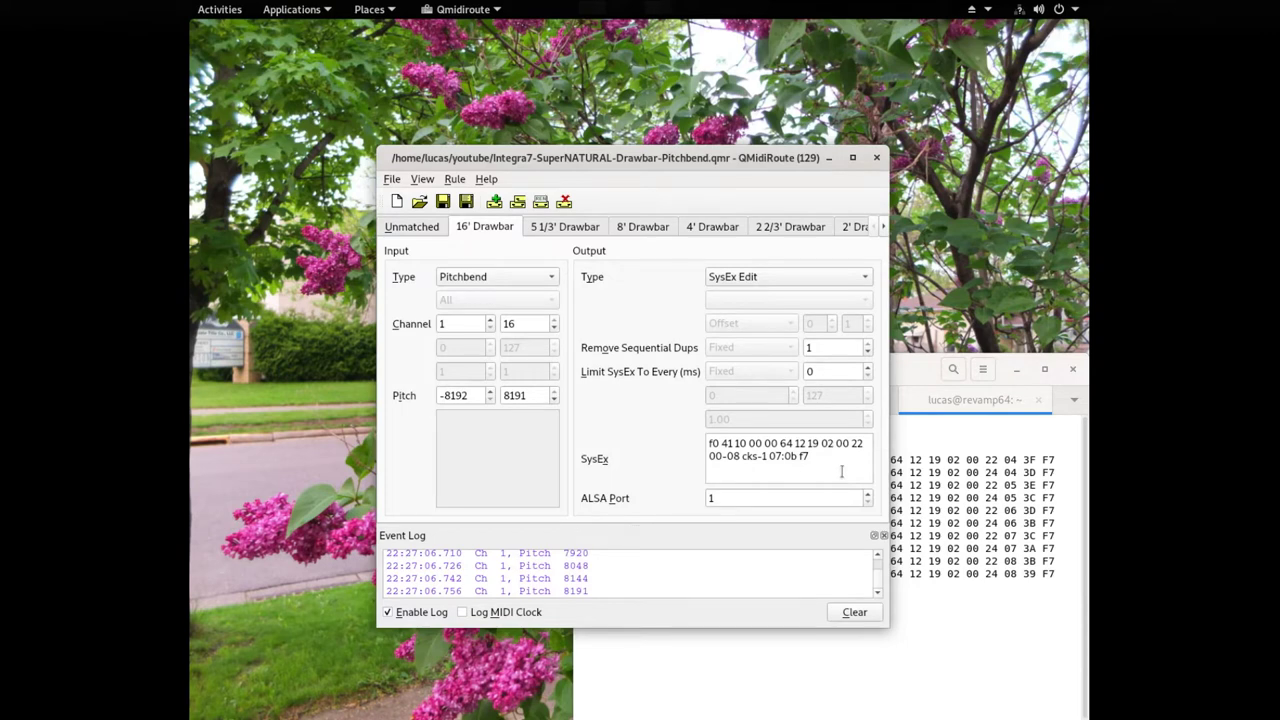
{"action": "double_click", "coordinate": [856, 443]}
{"action": "left_click", "coordinate": [648, 228]}
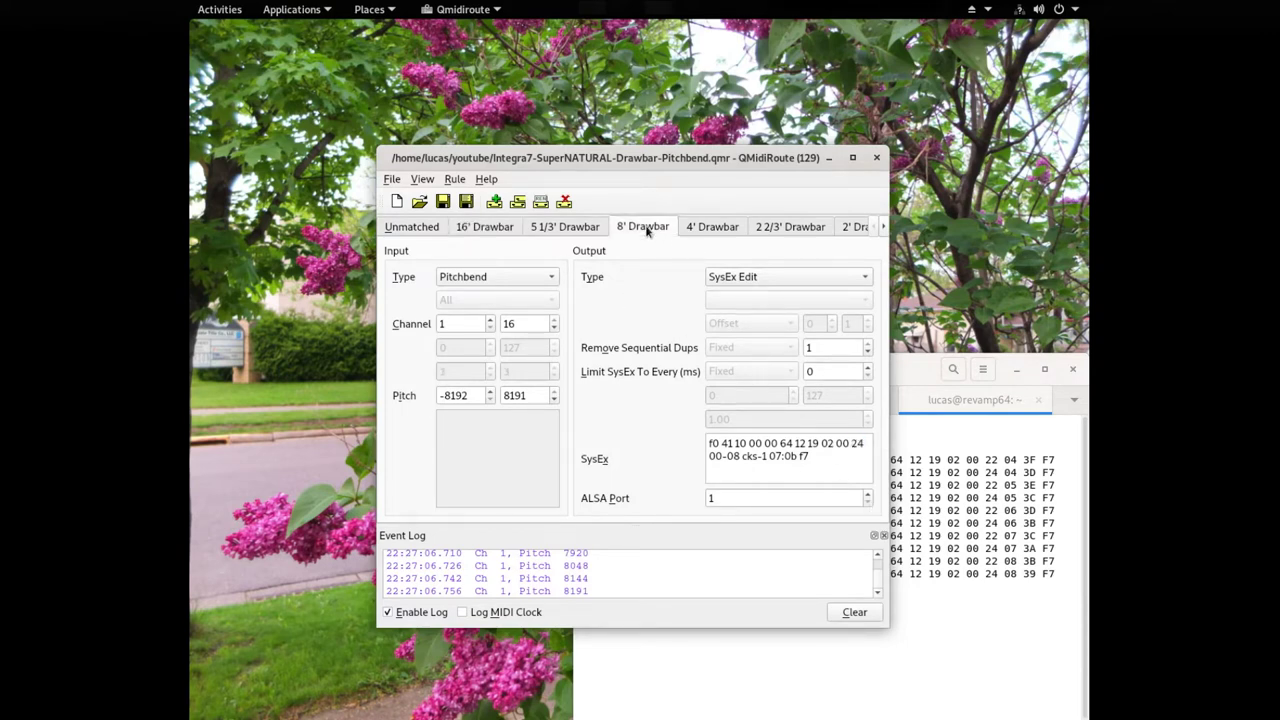
{"action": "double_click", "coordinate": [857, 443]}
Examine the value range, checksum expression and header bytes in the 8' Drawbar rule's output SysEx string
{"action": "left_click", "coordinate": [836, 468]}
{"action": "left_click_drag", "start_coordinate": [709, 456], "coordinate": [741, 456]}
{"action": "left_click", "coordinate": [743, 456]}
{"action": "left_click_drag", "start_coordinate": [743, 456], "coordinate": [797, 456]}
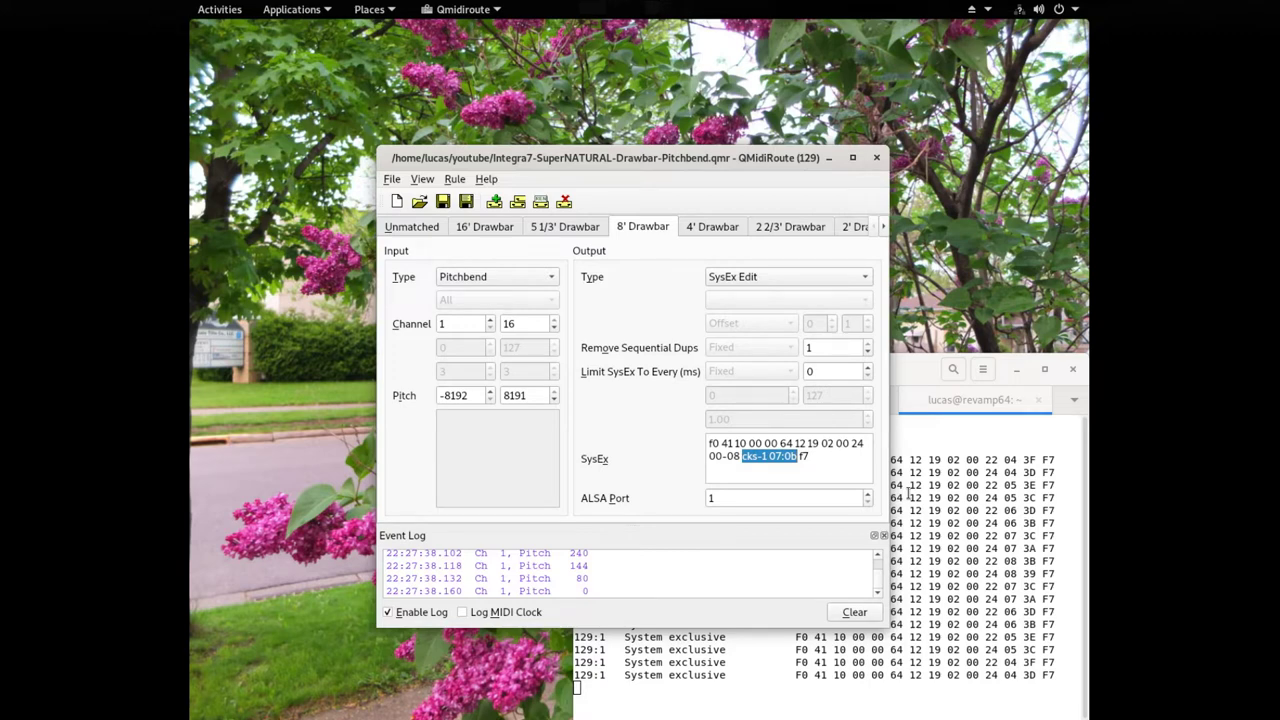
{"action": "left_click", "coordinate": [760, 456]}
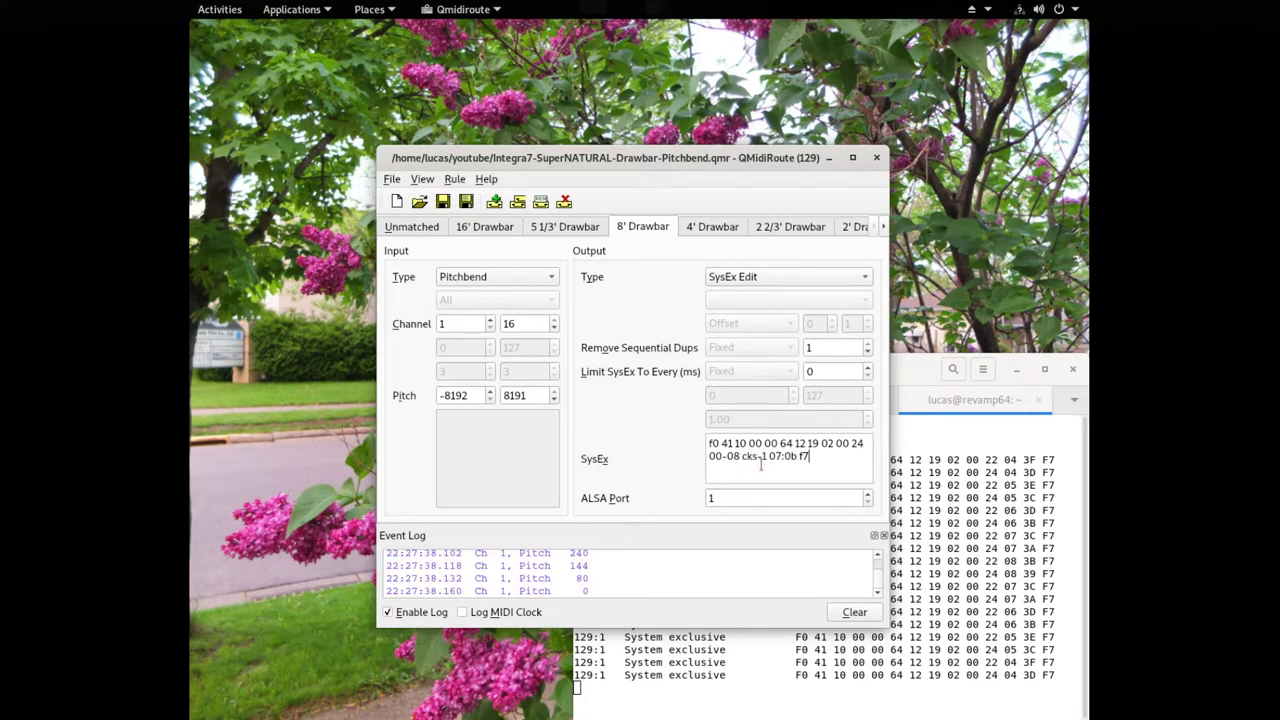
{"action": "left_click_drag", "start_coordinate": [759, 456], "coordinate": [767, 457]}
{"action": "key", "text": "End"}
{"action": "left_click_drag", "start_coordinate": [765, 456], "coordinate": [773, 456]}
{"action": "key", "text": "shift+Right"}
{"action": "key", "text": "End"}
{"action": "left_click_drag", "start_coordinate": [709, 443], "coordinate": [817, 443]}
{"action": "left_click", "coordinate": [818, 443]}
{"action": "left_click_drag", "start_coordinate": [769, 456], "coordinate": [781, 456]}
{"action": "left_click_drag", "start_coordinate": [807, 443], "coordinate": [819, 444]}
{"action": "left_click_drag", "start_coordinate": [821, 443], "coordinate": [708, 457]}
{"action": "left_click", "coordinate": [741, 457]}
{"action": "left_click", "coordinate": [729, 476]}
{"action": "left_click_drag", "start_coordinate": [709, 456], "coordinate": [741, 456]}
{"action": "left_click_drag", "start_coordinate": [864, 443], "coordinate": [807, 443]}
{"action": "left_click", "coordinate": [823, 476]}
{"action": "left_click_drag", "start_coordinate": [785, 456], "coordinate": [796, 456]}
{"action": "left_click", "coordinate": [795, 473]}
{"action": "left_click", "coordinate": [740, 456]}
{"action": "key", "text": "ctrl+Home"}
{"action": "key", "text": "ctrl+End"}
Compare the value and checksum bytes of the last dumped message with the 8' Drawbar rule's checksum expression
{"action": "double_click", "coordinate": [1008, 675]}
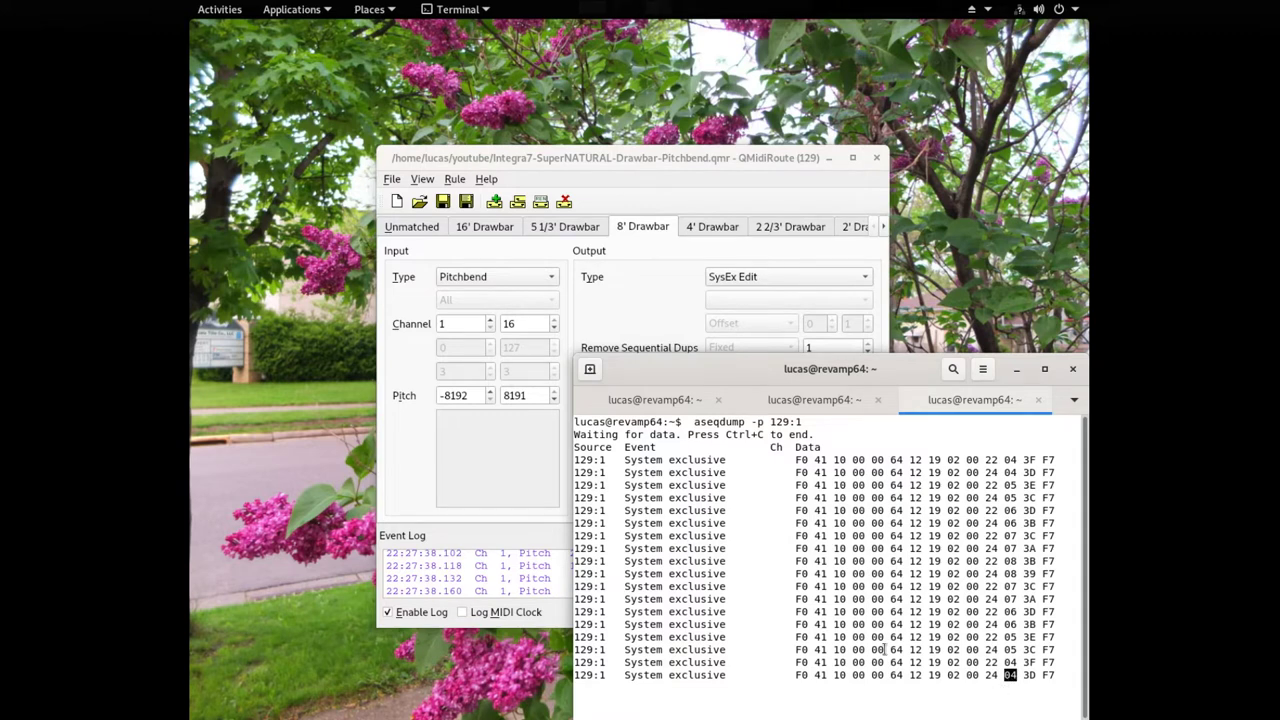
{"action": "left_click", "coordinate": [663, 196]}
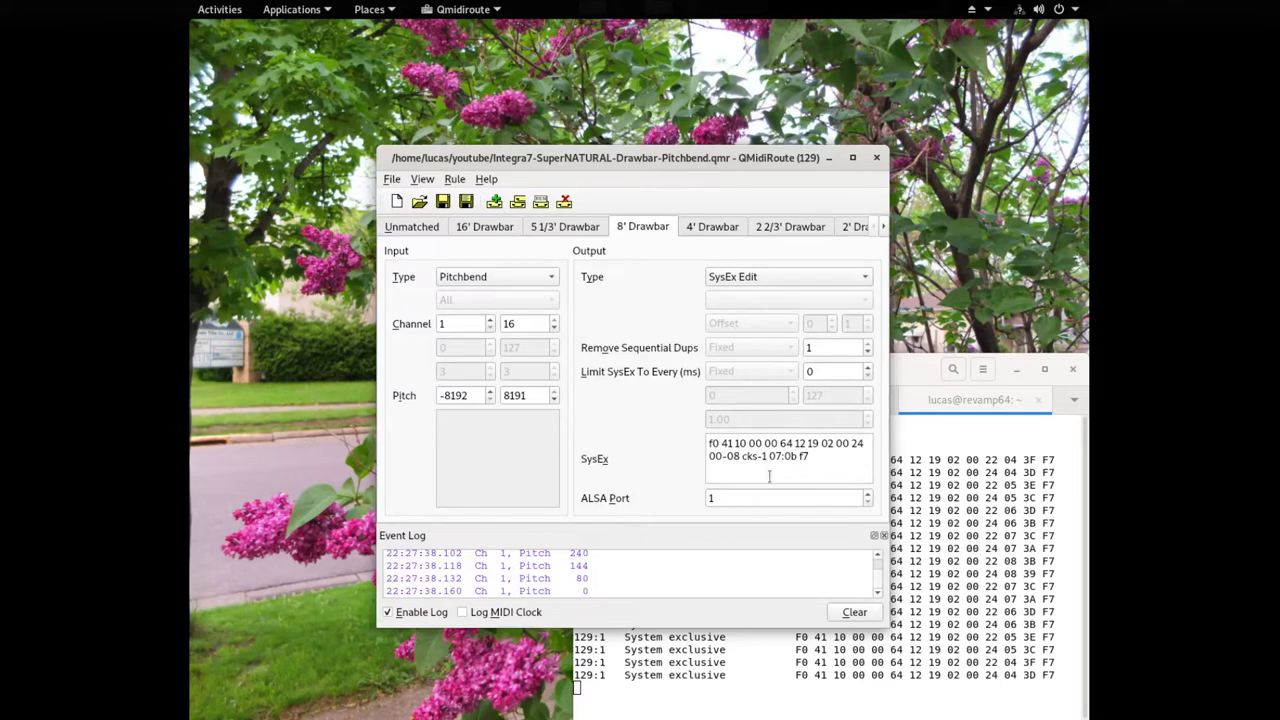
{"action": "double_click", "coordinate": [1027, 676]}
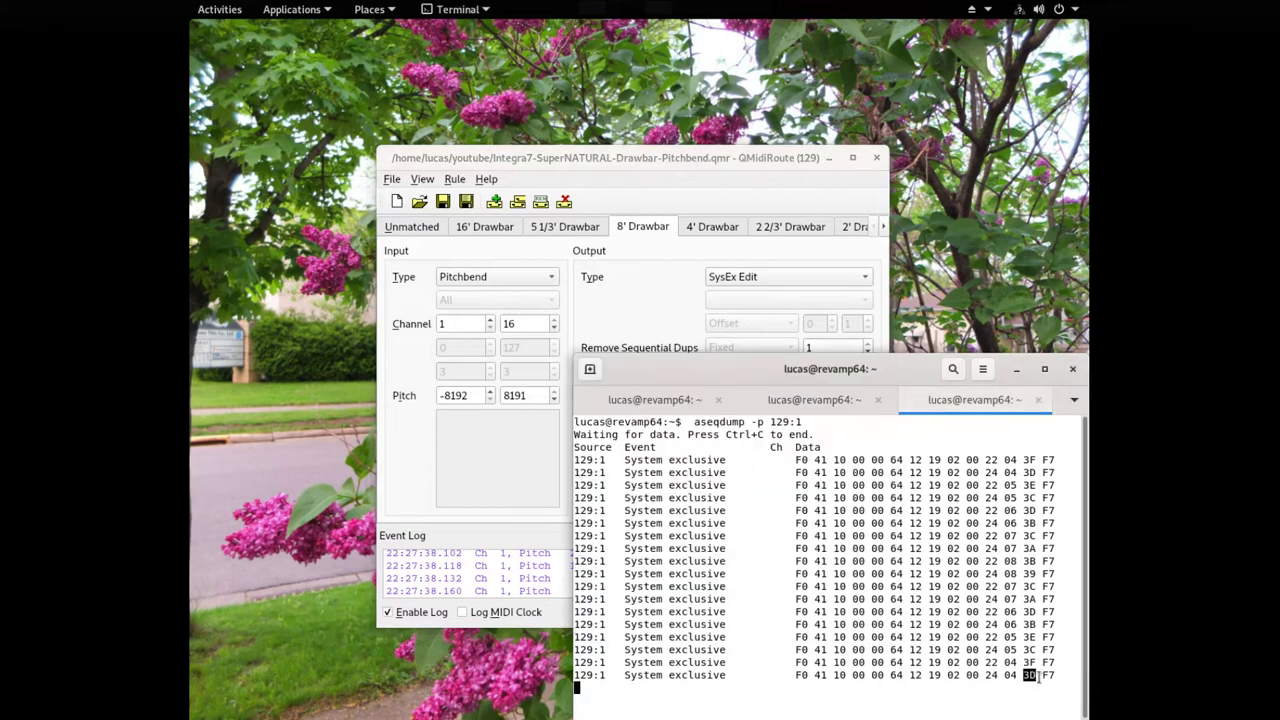
{"action": "left_click", "coordinate": [671, 272]}
{"action": "left_click_drag", "start_coordinate": [741, 456], "coordinate": [798, 456]}
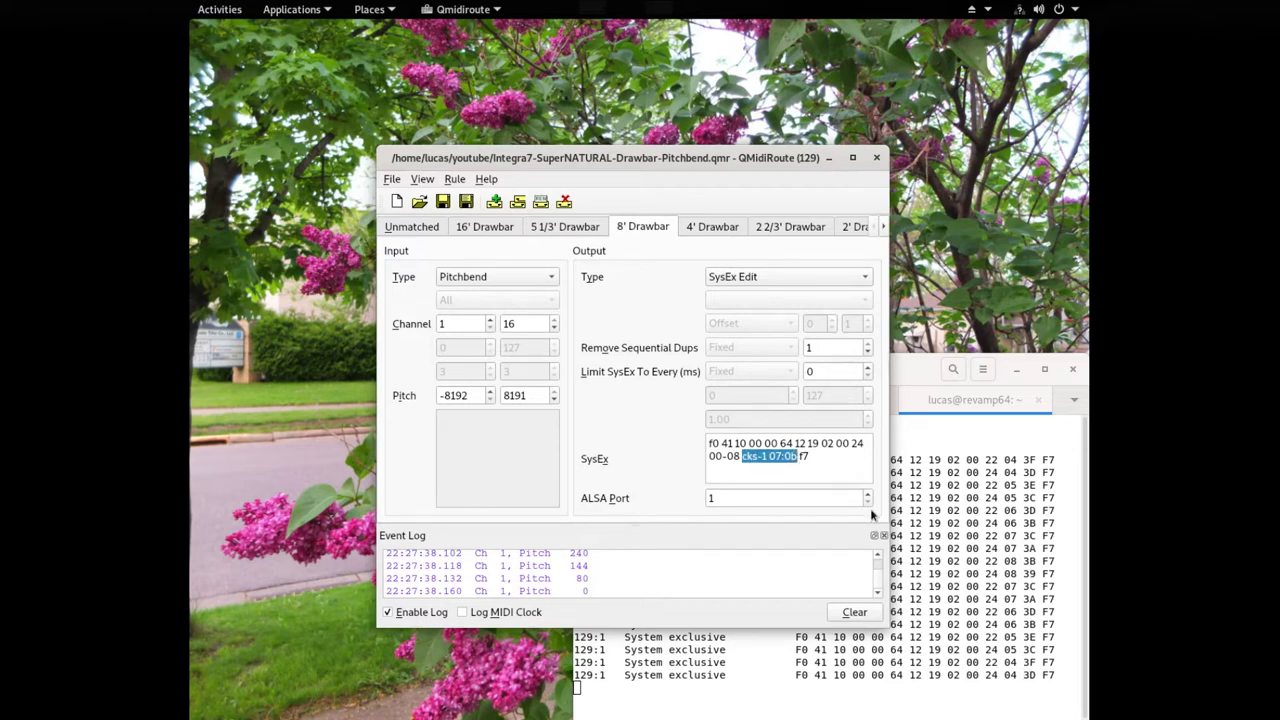
{"action": "left_click", "coordinate": [816, 469]}
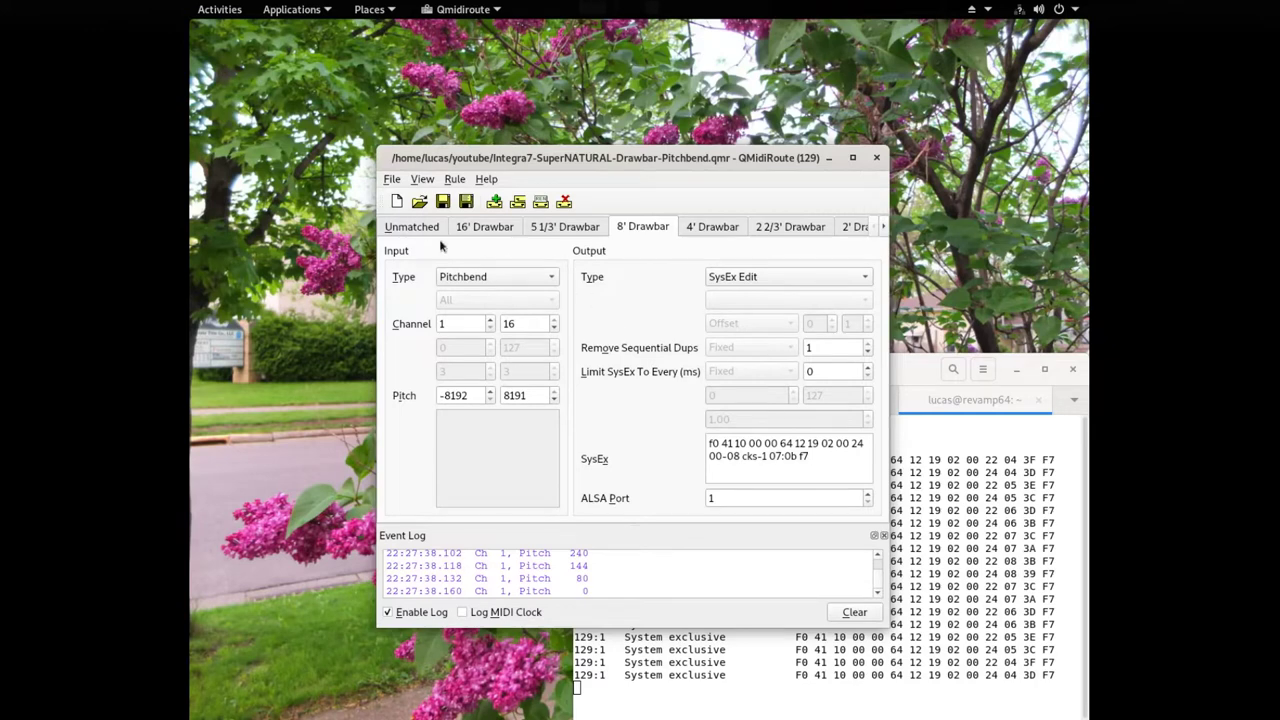
Turn off discarding of unmatched events so they are sent to port 1
{"action": "left_click", "coordinate": [412, 228]}
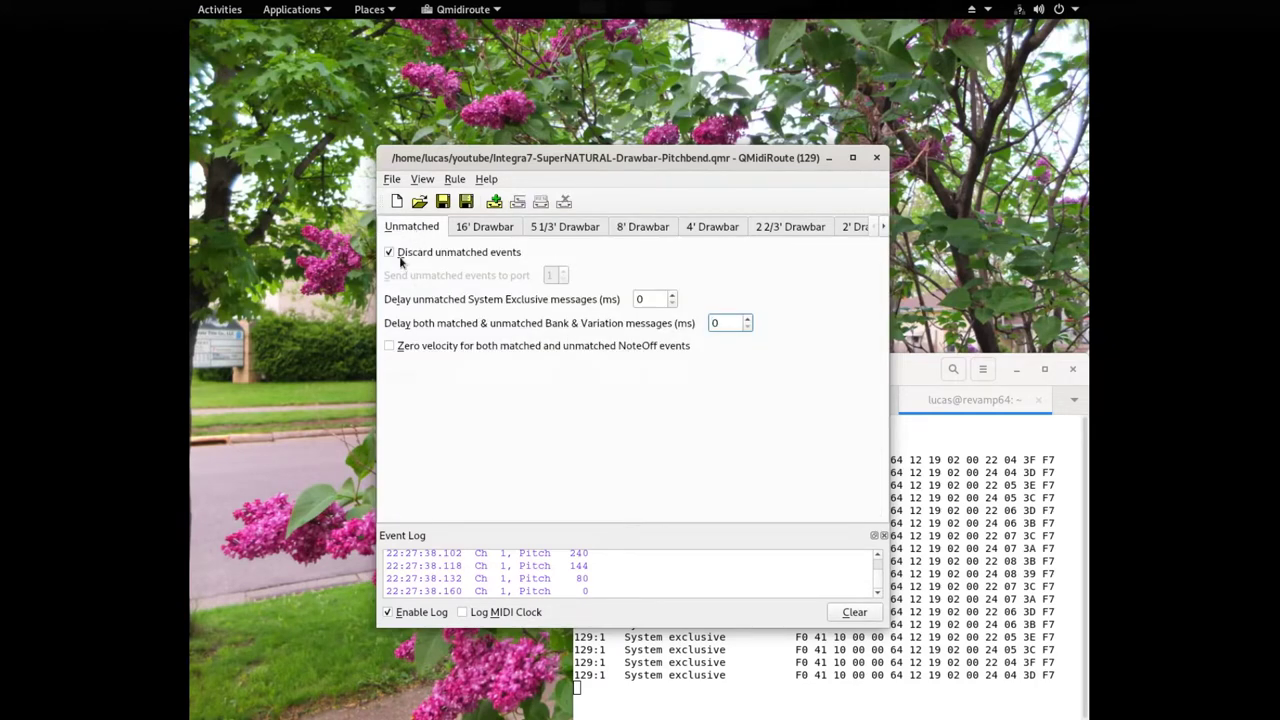
{"action": "left_click", "coordinate": [389, 256]}
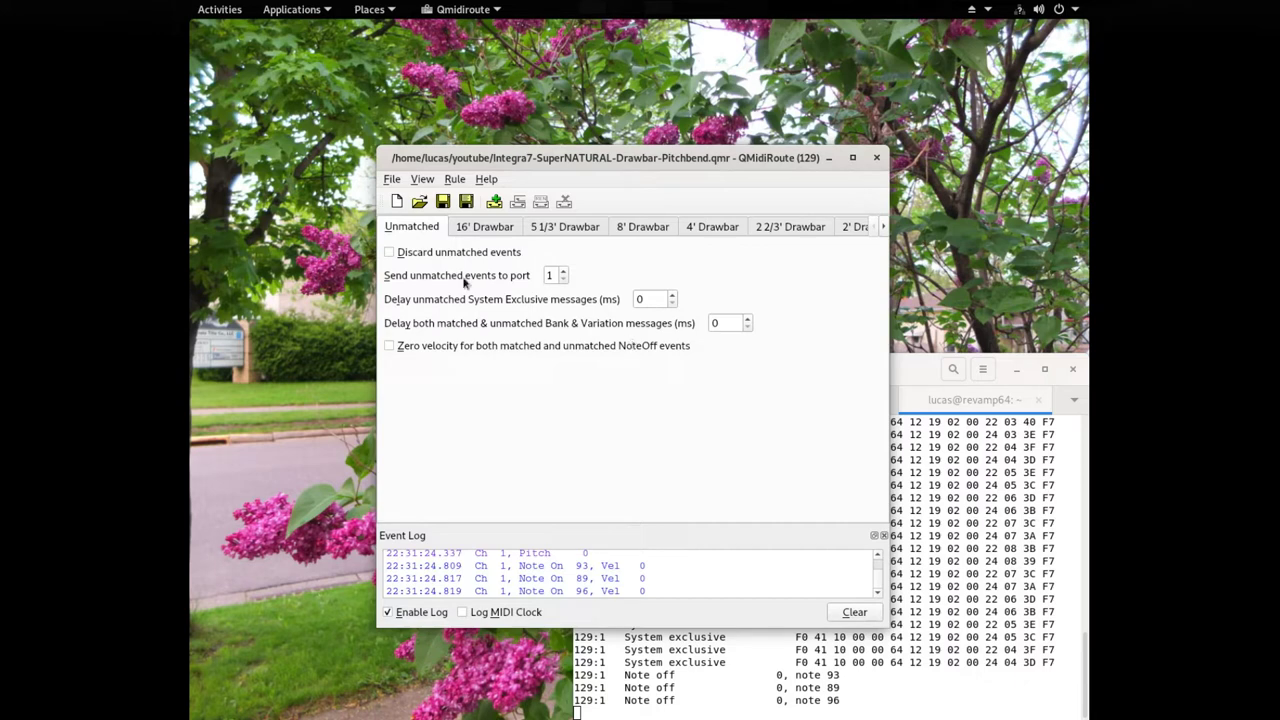
Set the input type of the 16' Drawbar and 8' Drawbar rules to Controller
{"action": "left_click", "coordinate": [485, 227]}
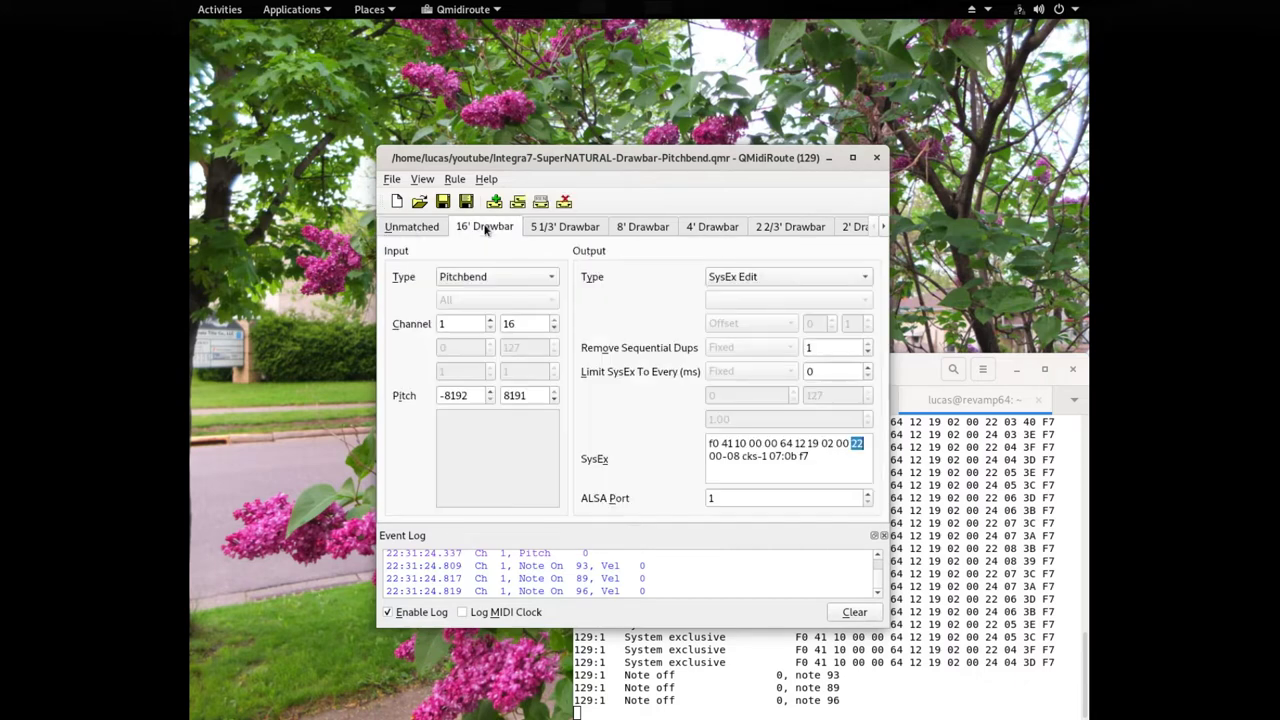
{"action": "left_click", "coordinate": [494, 280]}
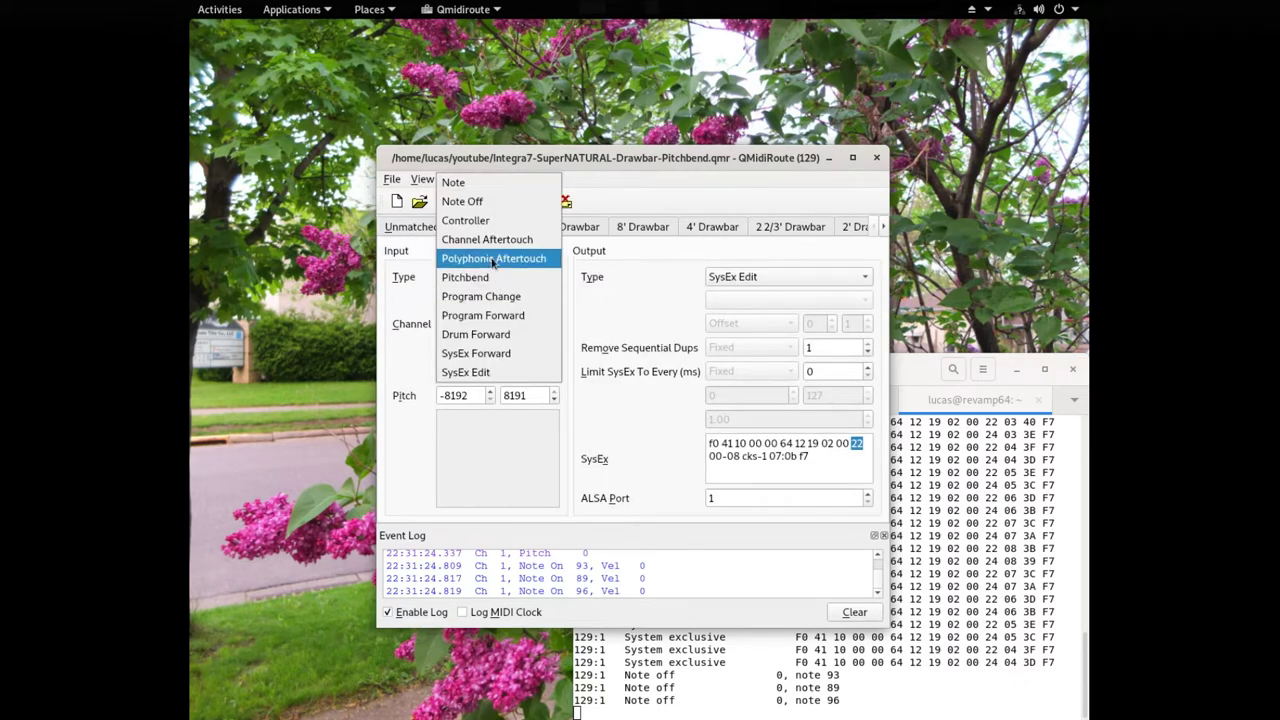
{"action": "left_click", "coordinate": [494, 221]}
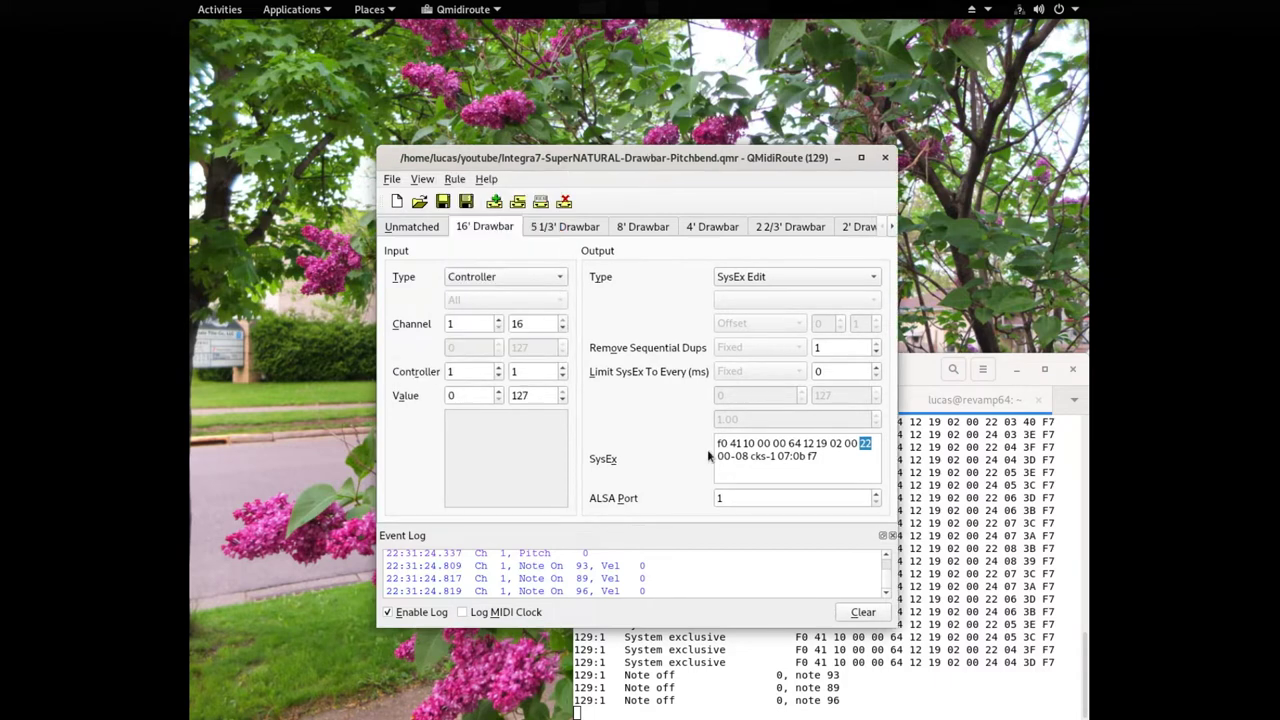
{"action": "left_click", "coordinate": [642, 227]}
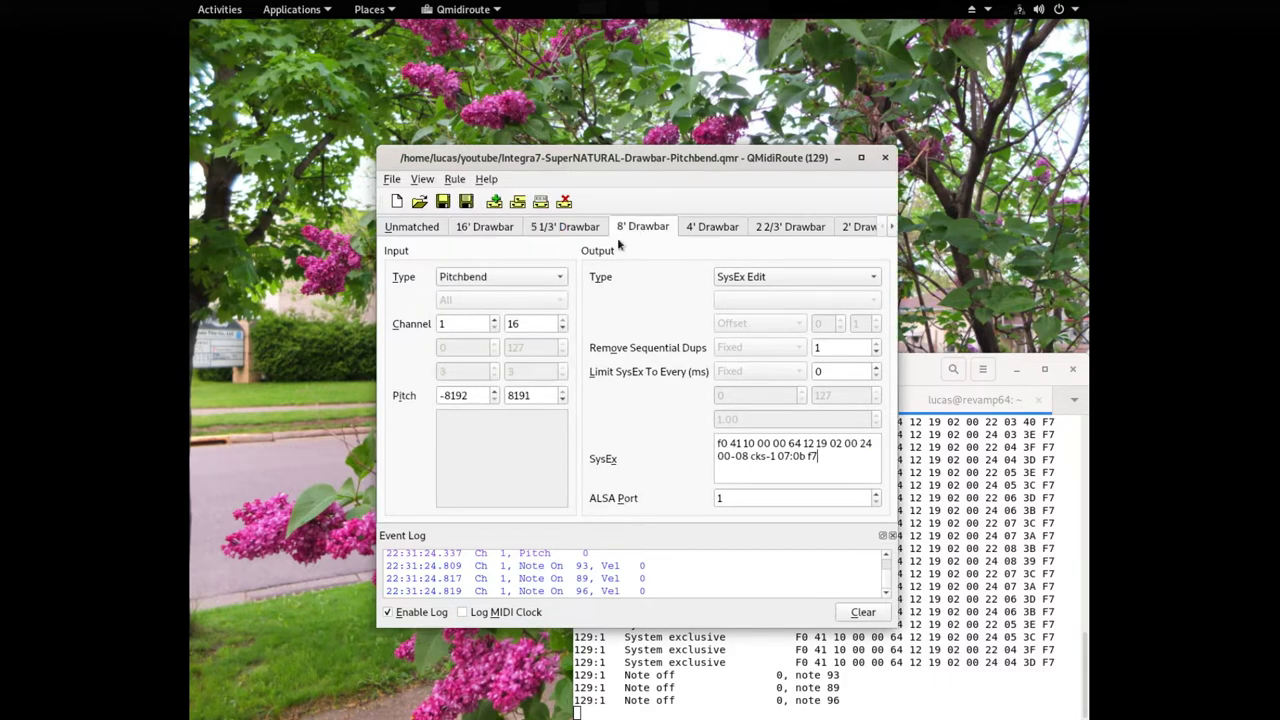
{"action": "left_click", "coordinate": [510, 279]}
{"action": "left_click", "coordinate": [495, 221]}
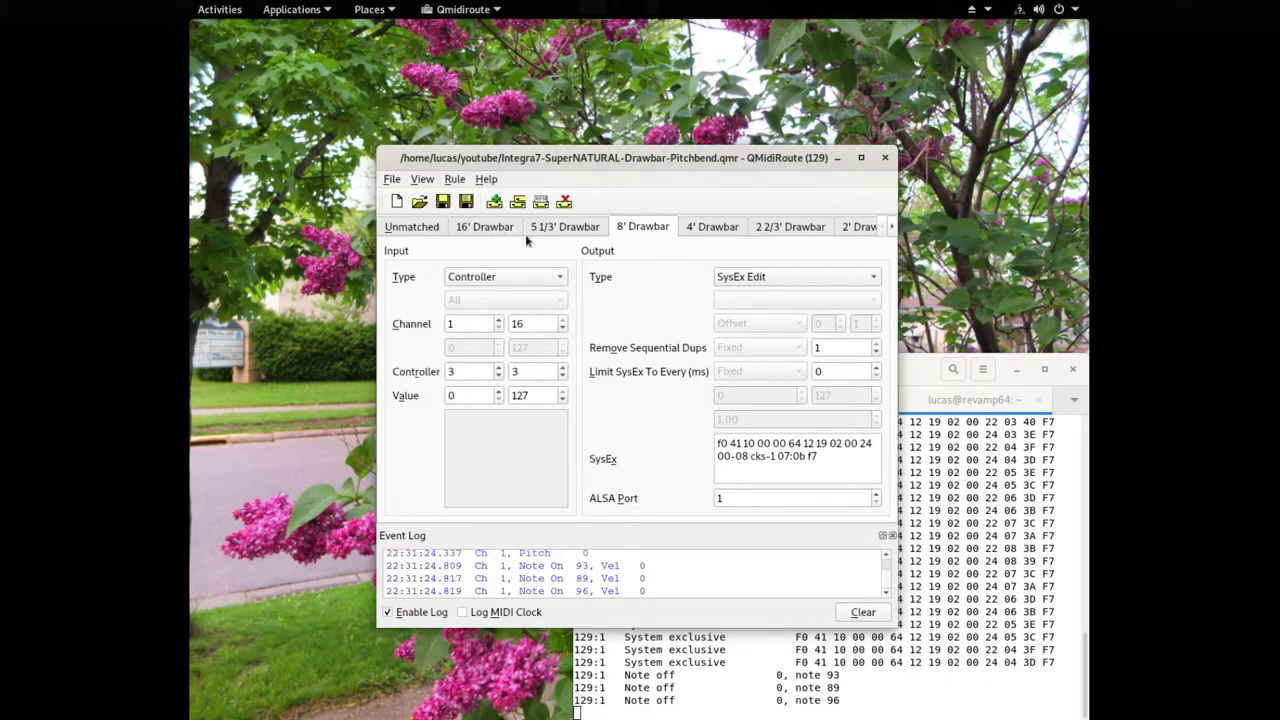
Set both the input and output types of the Extras->Nothing rule to Controller
{"action": "left_click", "coordinate": [892, 227]}
{"action": "left_click", "coordinate": [892, 227]}
{"action": "left_click", "coordinate": [829, 227]}
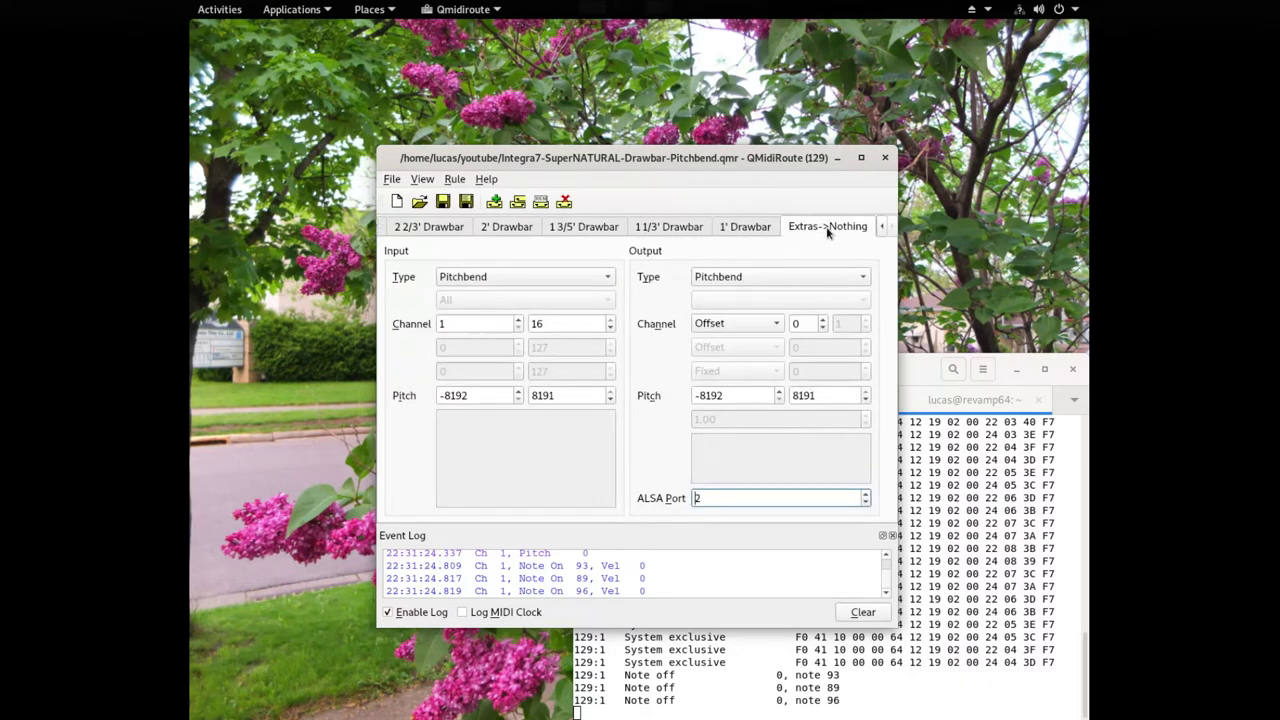
{"action": "left_click", "coordinate": [526, 277]}
{"action": "left_click", "coordinate": [495, 220]}
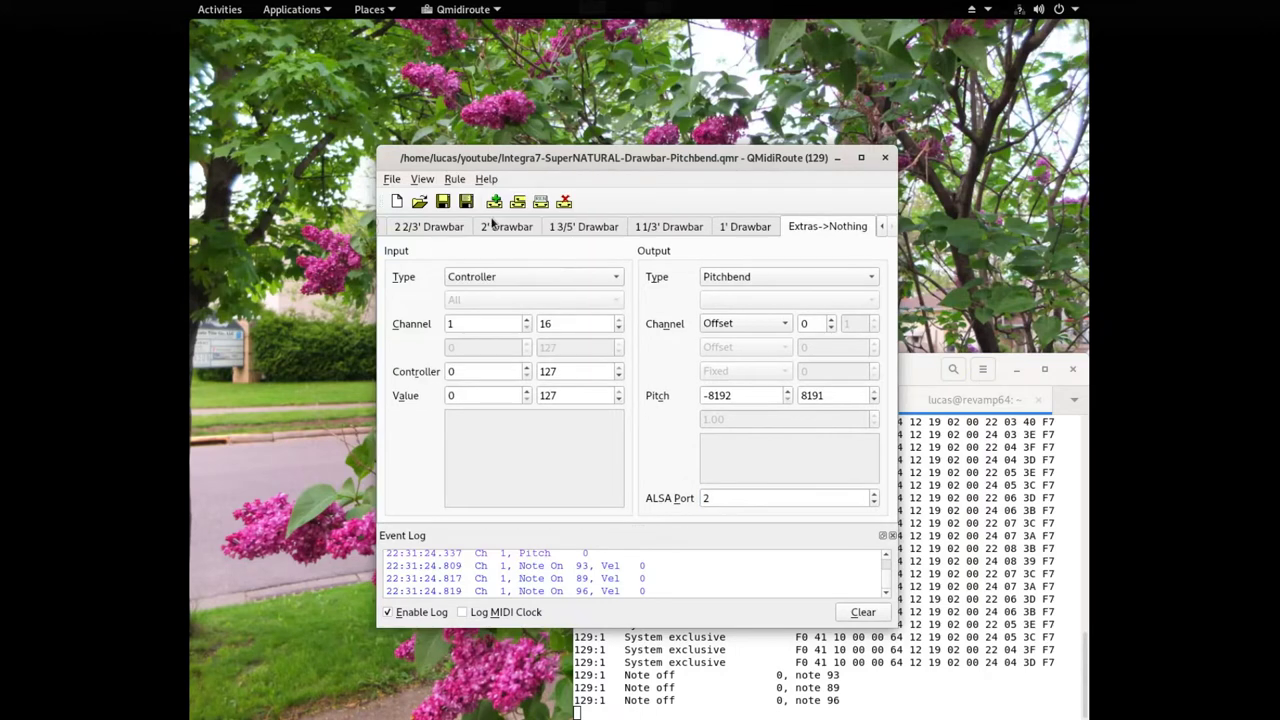
{"action": "left_click", "coordinate": [830, 275]}
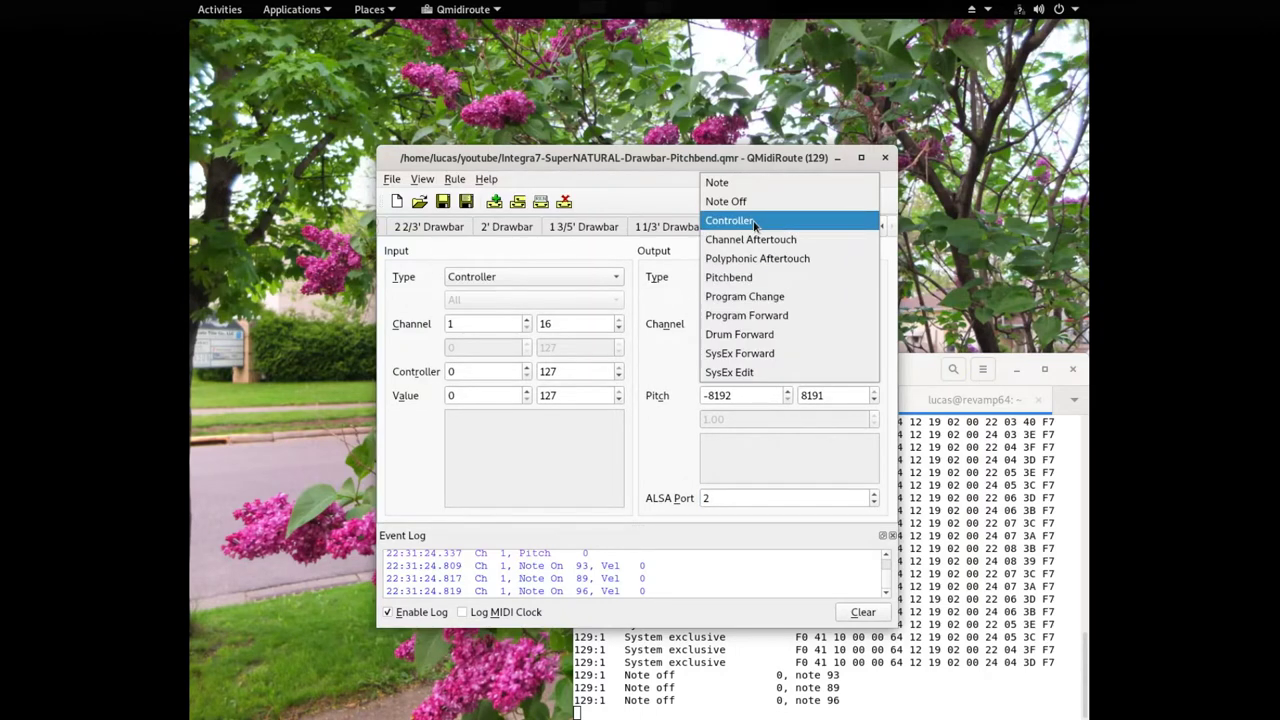
{"action": "left_click", "coordinate": [757, 222]}
Set the input controller range of the 16' Drawbar rule to 7 through 7
{"action": "left_click", "coordinate": [384, 228]}
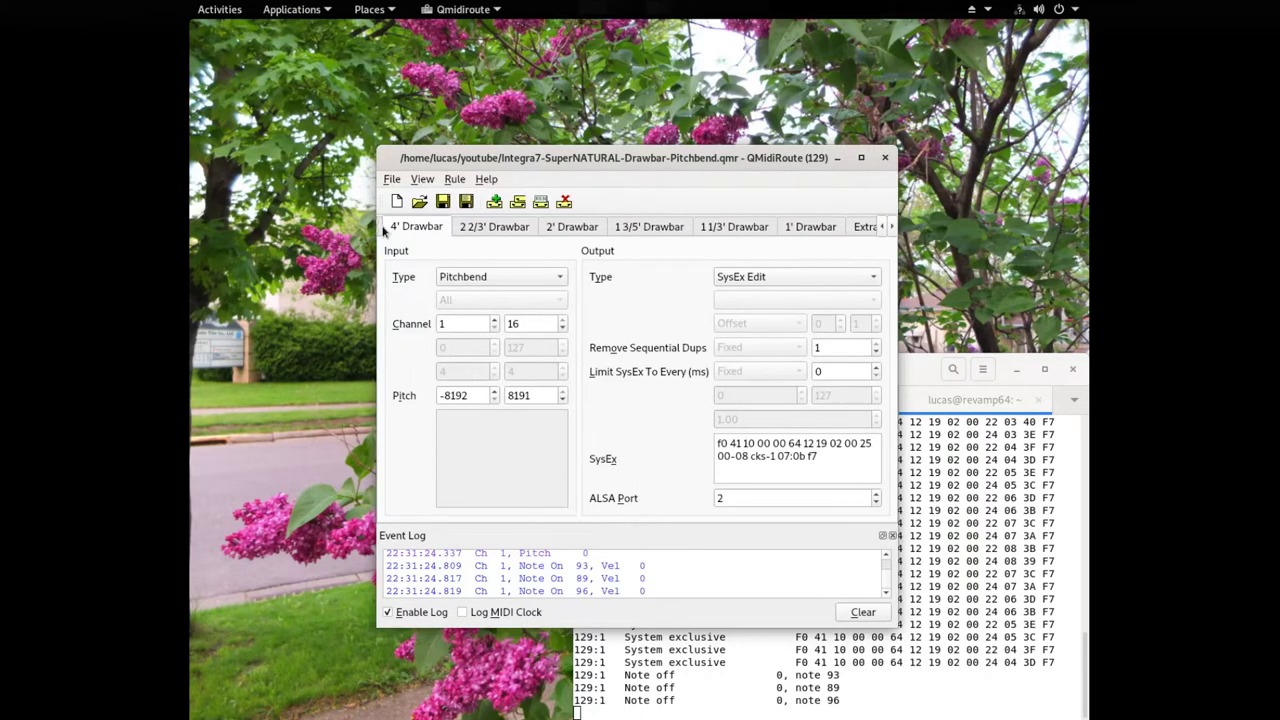
{"action": "left_click", "coordinate": [383, 229]}
{"action": "left_click", "coordinate": [381, 229]}
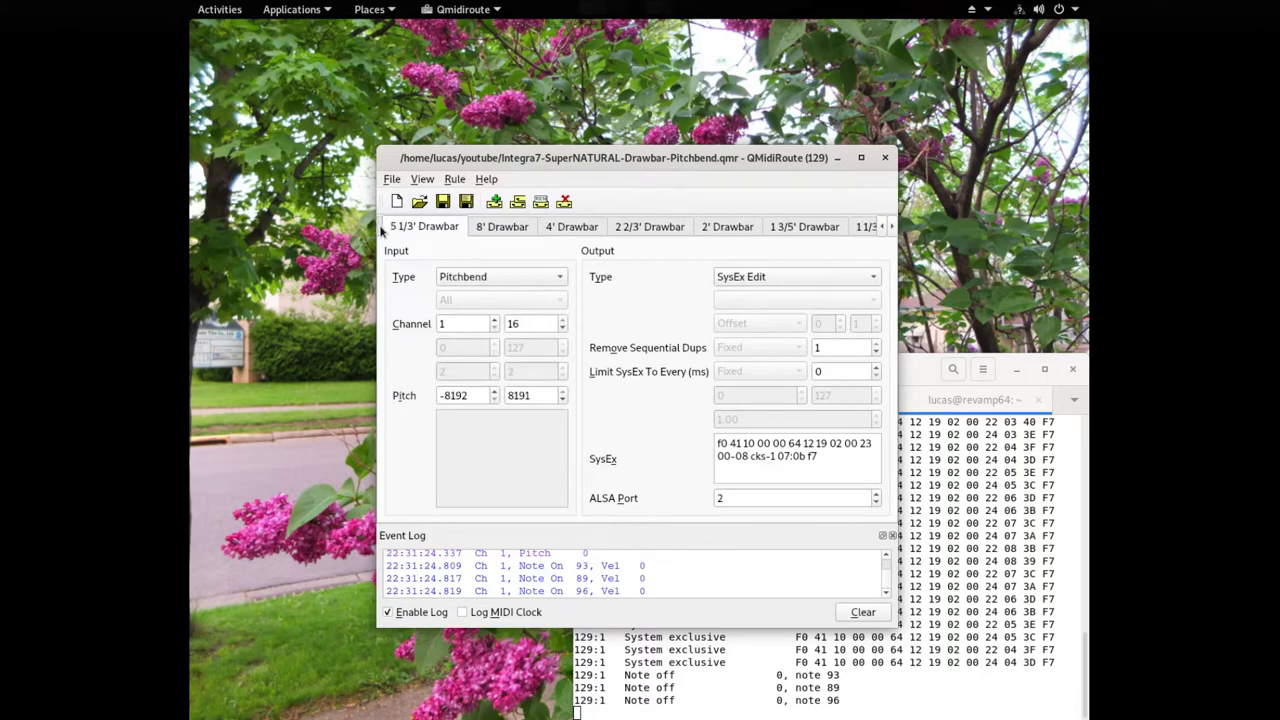
{"action": "left_click", "coordinate": [381, 229]}
{"action": "left_click", "coordinate": [380, 229]}
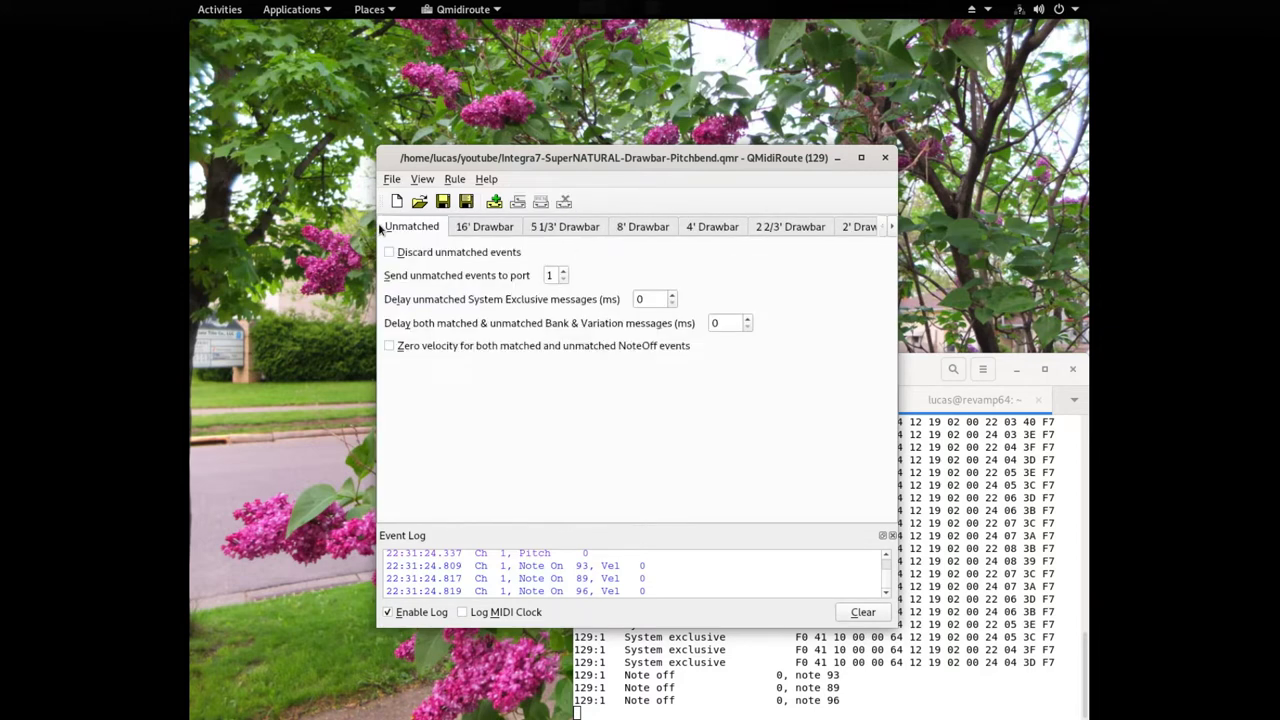
{"action": "left_click", "coordinate": [482, 226]}
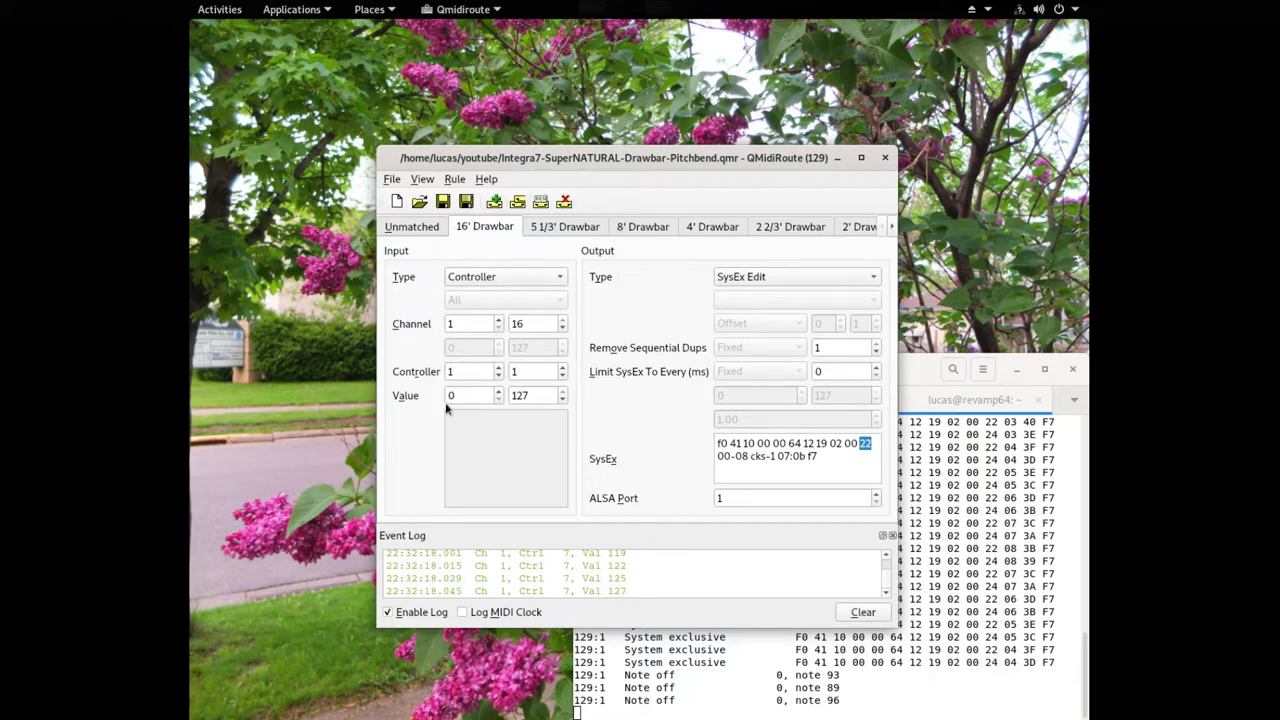
{"action": "double_click", "coordinate": [469, 372]}
{"action": "type", "text": "7"}
{"action": "key", "text": "Tab"}
{"action": "type", "text": "7"}
{"action": "key", "text": "Tab"}
{"action": "key", "text": "Tab"}
{"action": "left_click", "coordinate": [854, 475]}
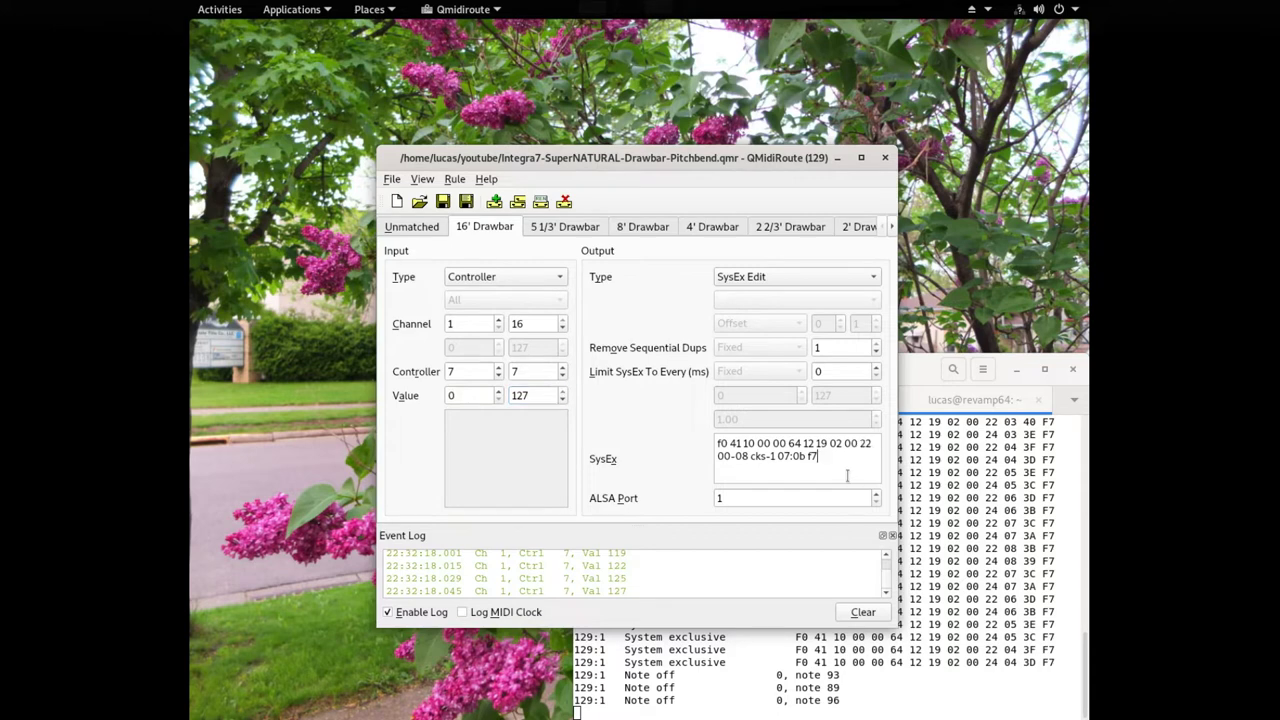
Set the input controller range of the 8' Drawbar rule to 74 through 74
{"action": "left_click", "coordinate": [643, 228]}
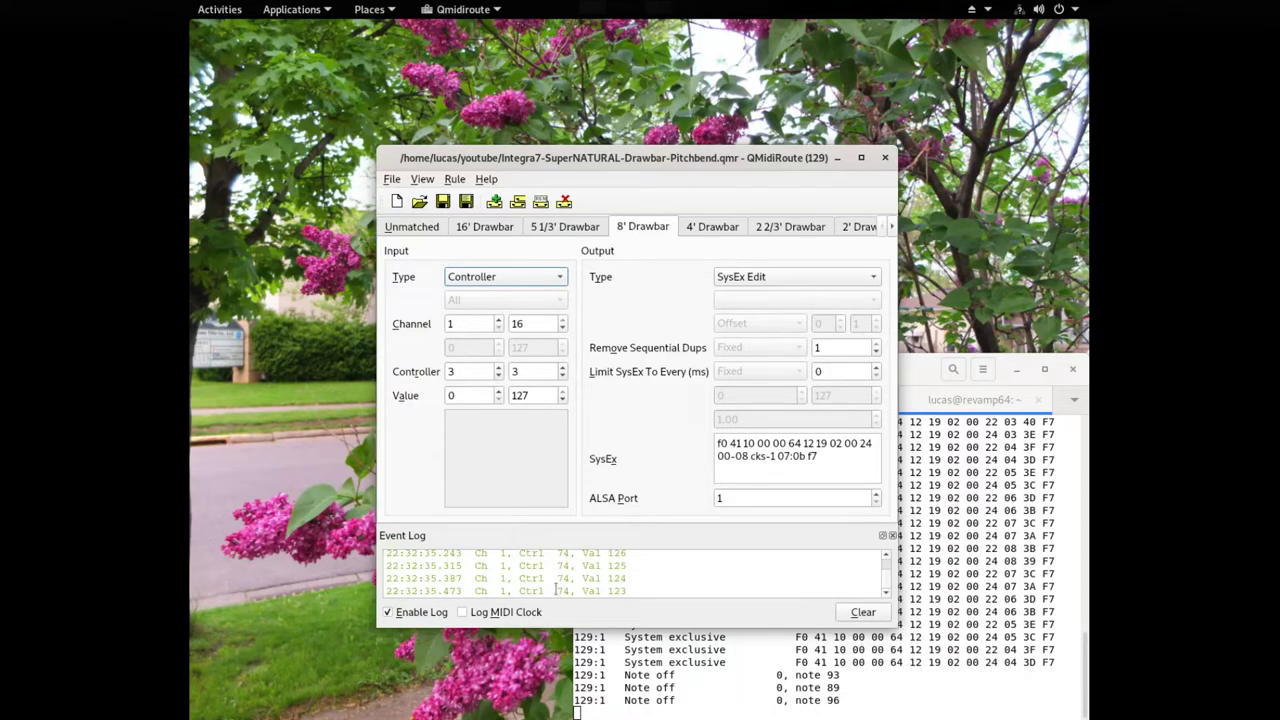
{"action": "double_click", "coordinate": [466, 372]}
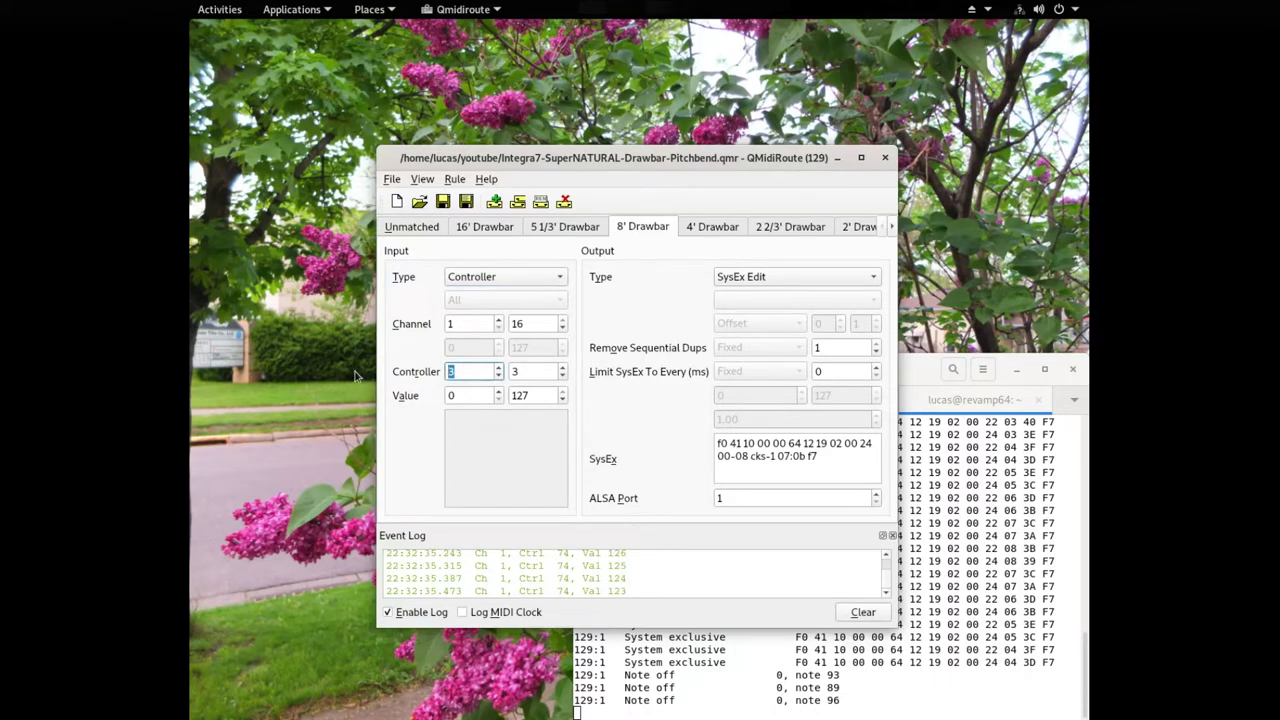
{"action": "type", "text": "74"}
{"action": "key", "text": "Tab"}
{"action": "type", "text": "74"}
{"action": "key", "text": "Tab"}
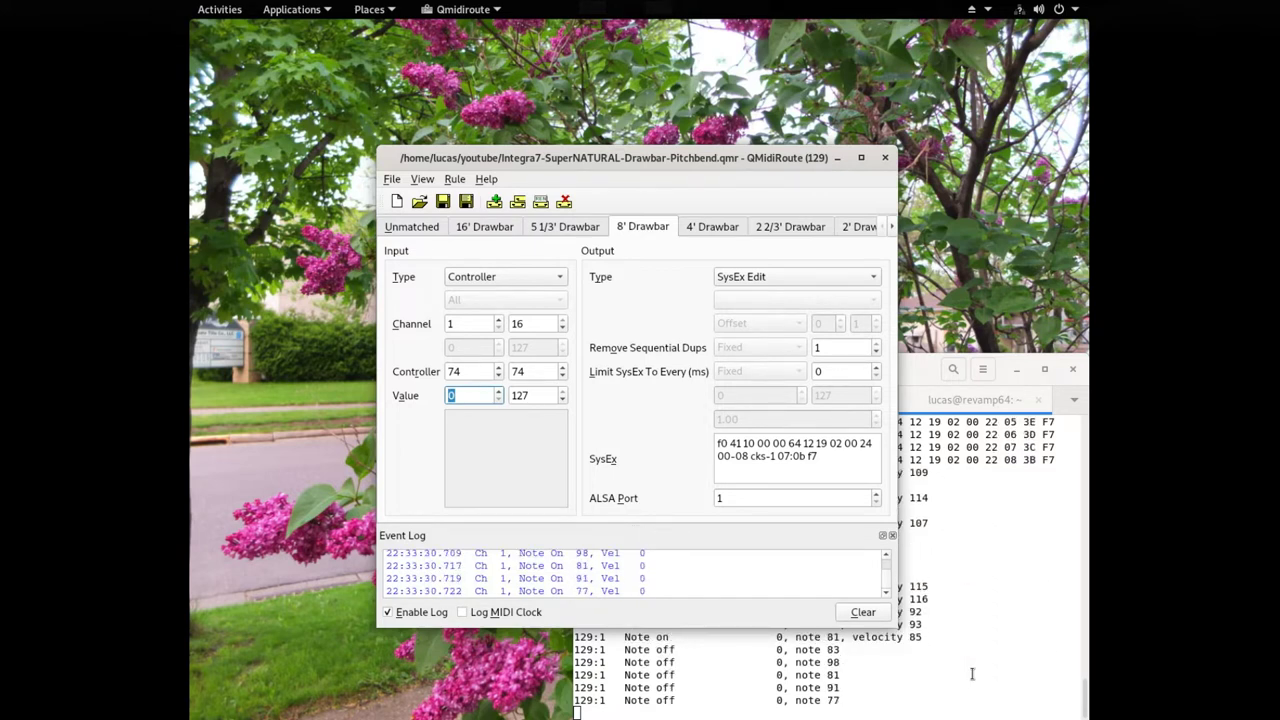
Open the route map test-MT-32-digital-volume-overflow-fix-40ms-SysEx-delays.qmr without saving the current map's changes
{"action": "left_click", "coordinate": [392, 180]}
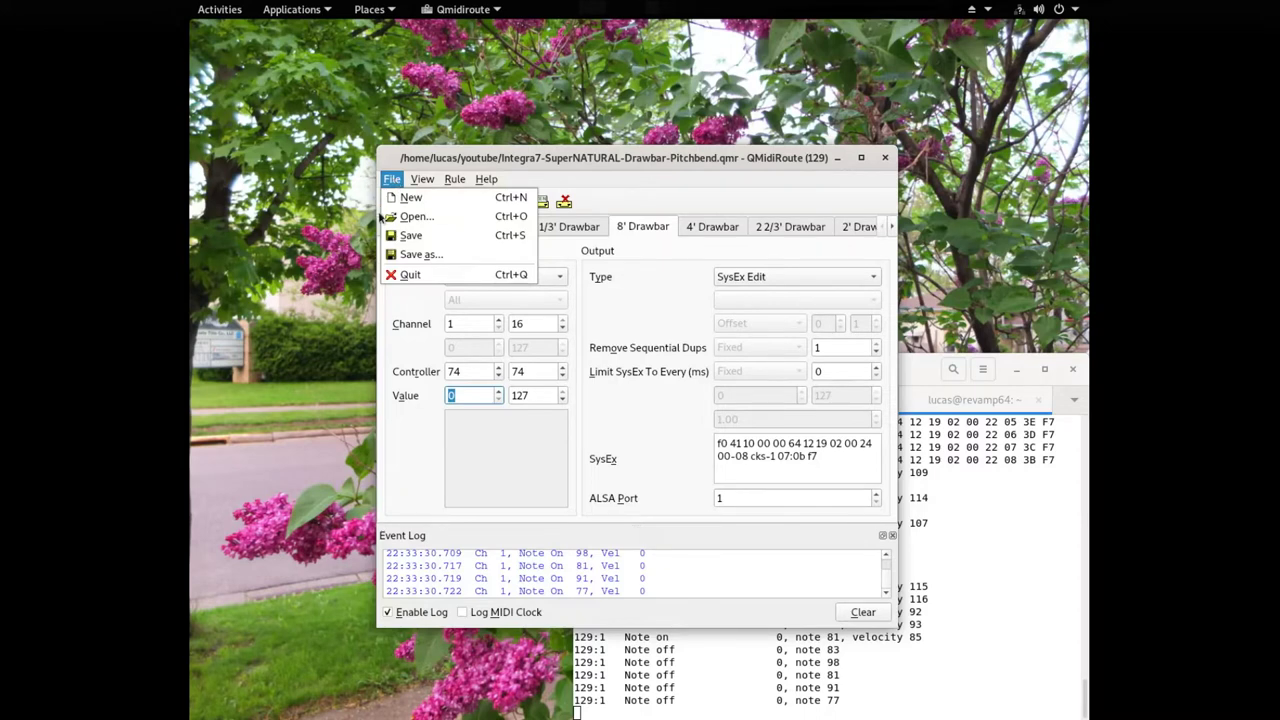
{"action": "left_click", "coordinate": [412, 216]}
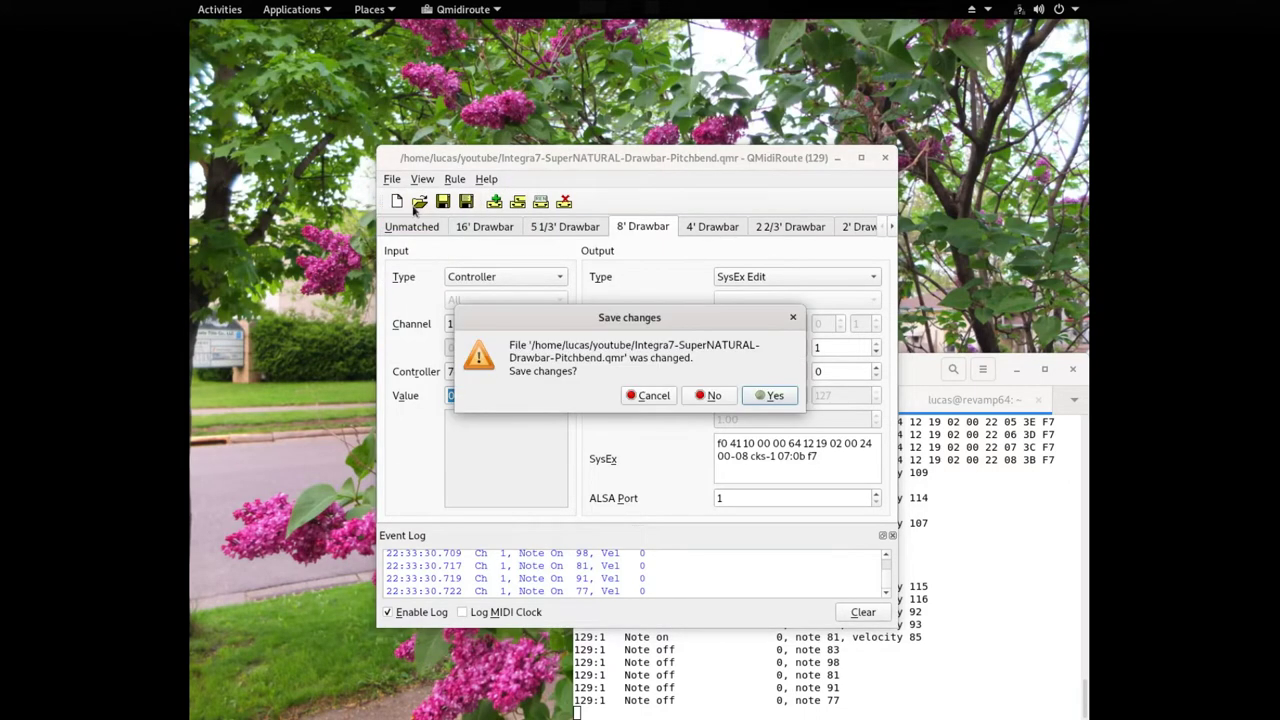
{"action": "left_click", "coordinate": [709, 395]}
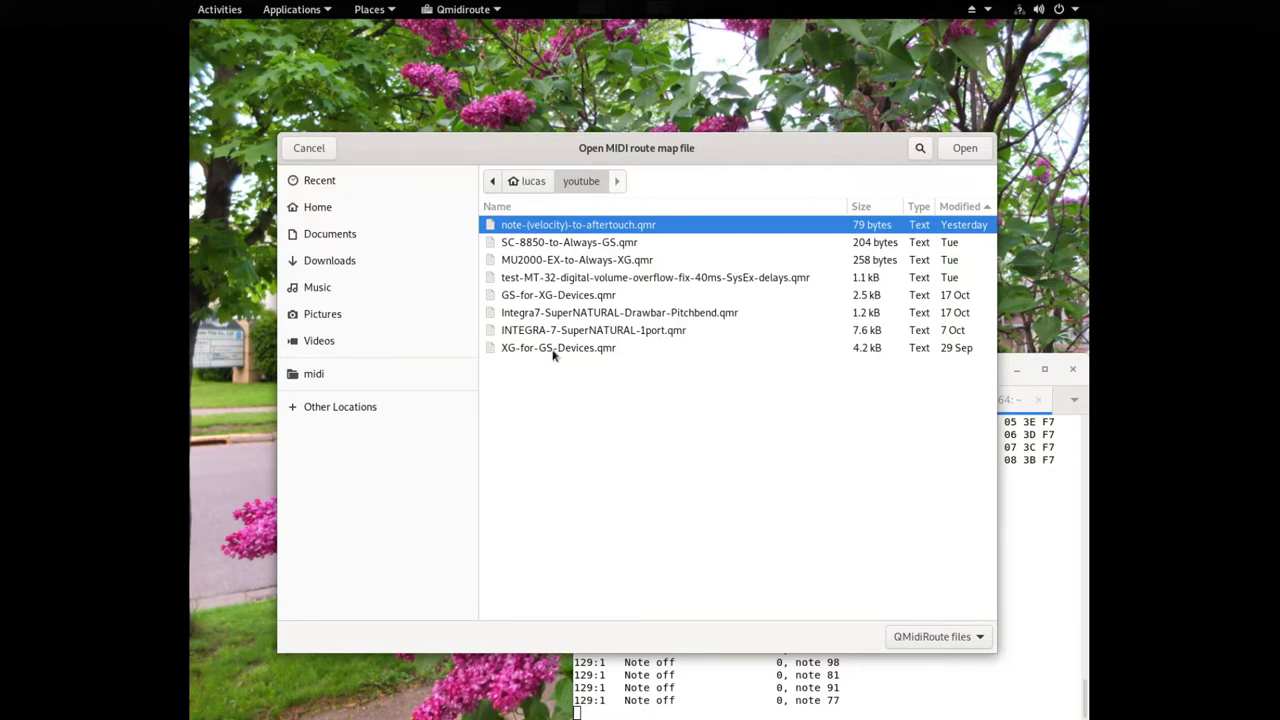
{"action": "double_click", "coordinate": [560, 280]}
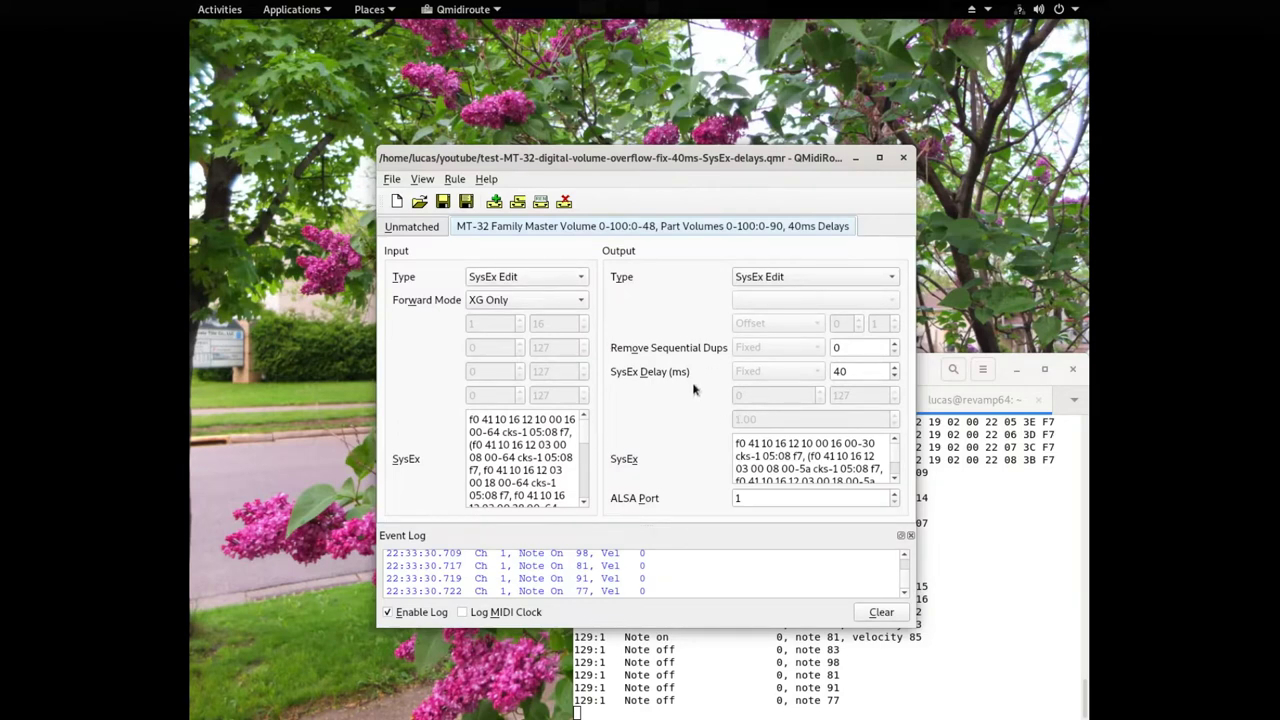
Review the unmatched-event settings and the MT-32 Family Master Volume rule of the opened map
{"action": "left_click", "coordinate": [410, 227]}
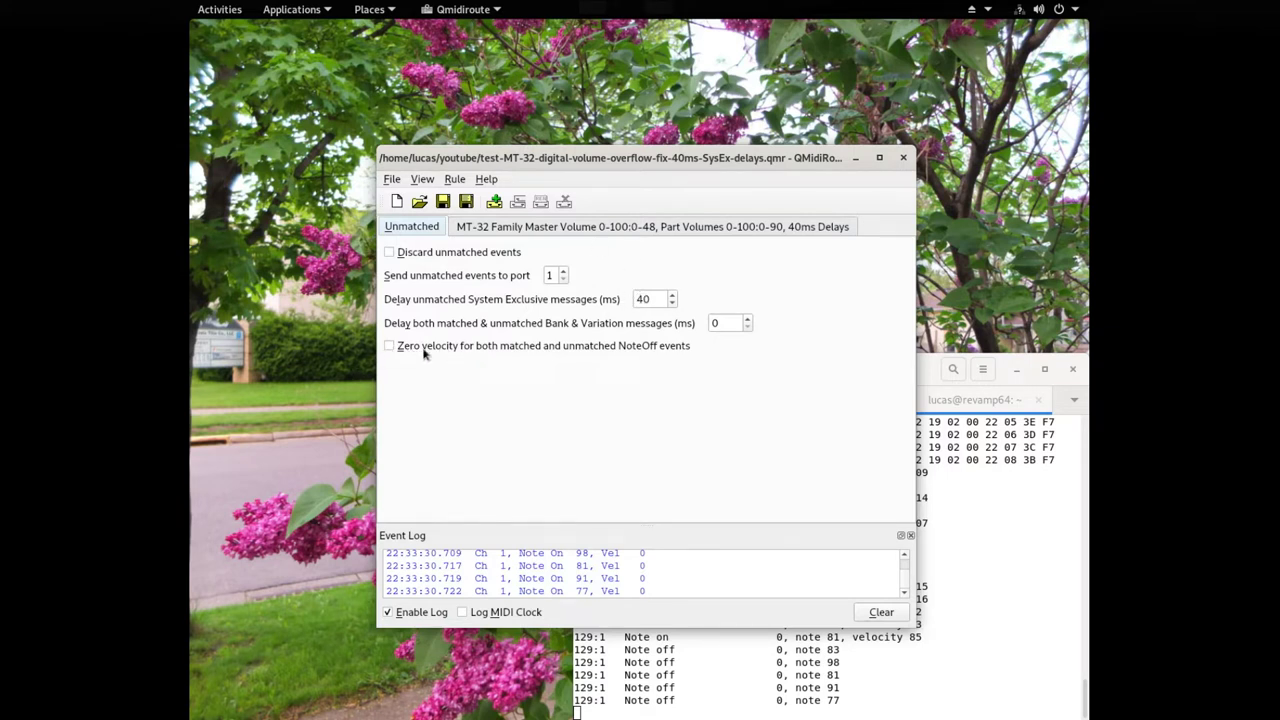
{"action": "left_click", "coordinate": [569, 228]}
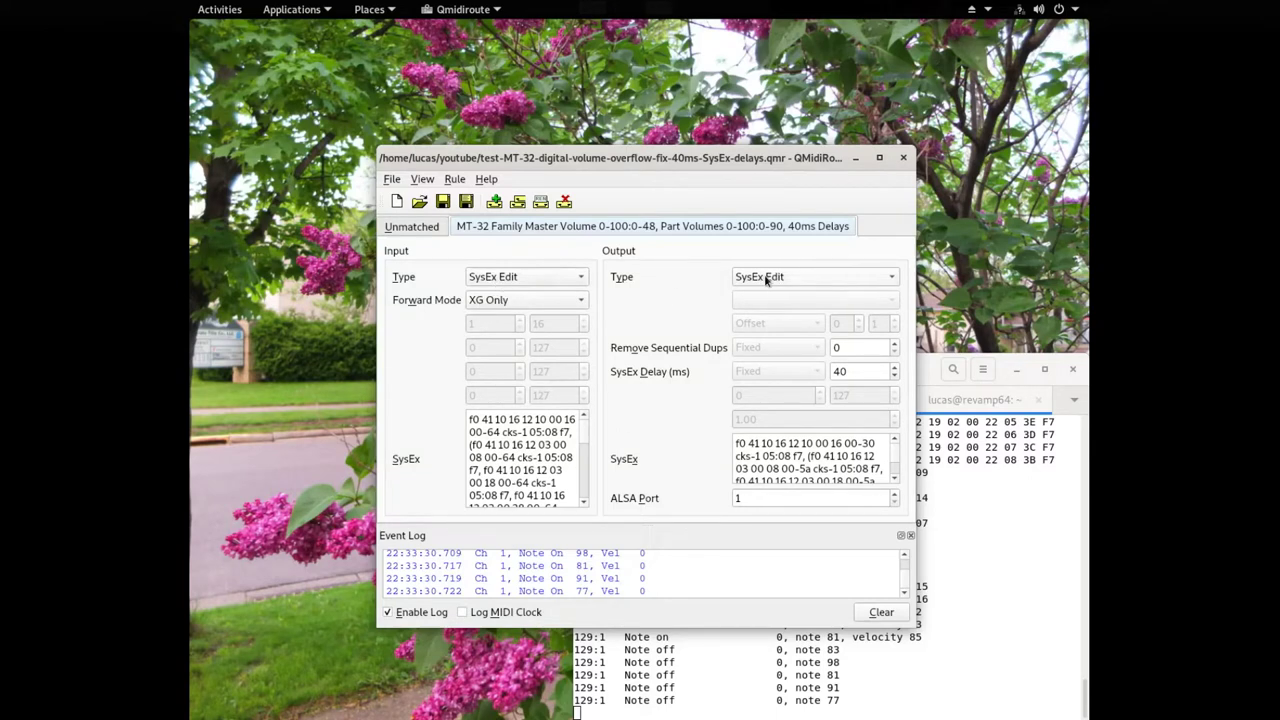
Look through the forward modes available to the MT-32 Family Master Volume rule, keeping XG Only
{"action": "left_click", "coordinate": [480, 304]}
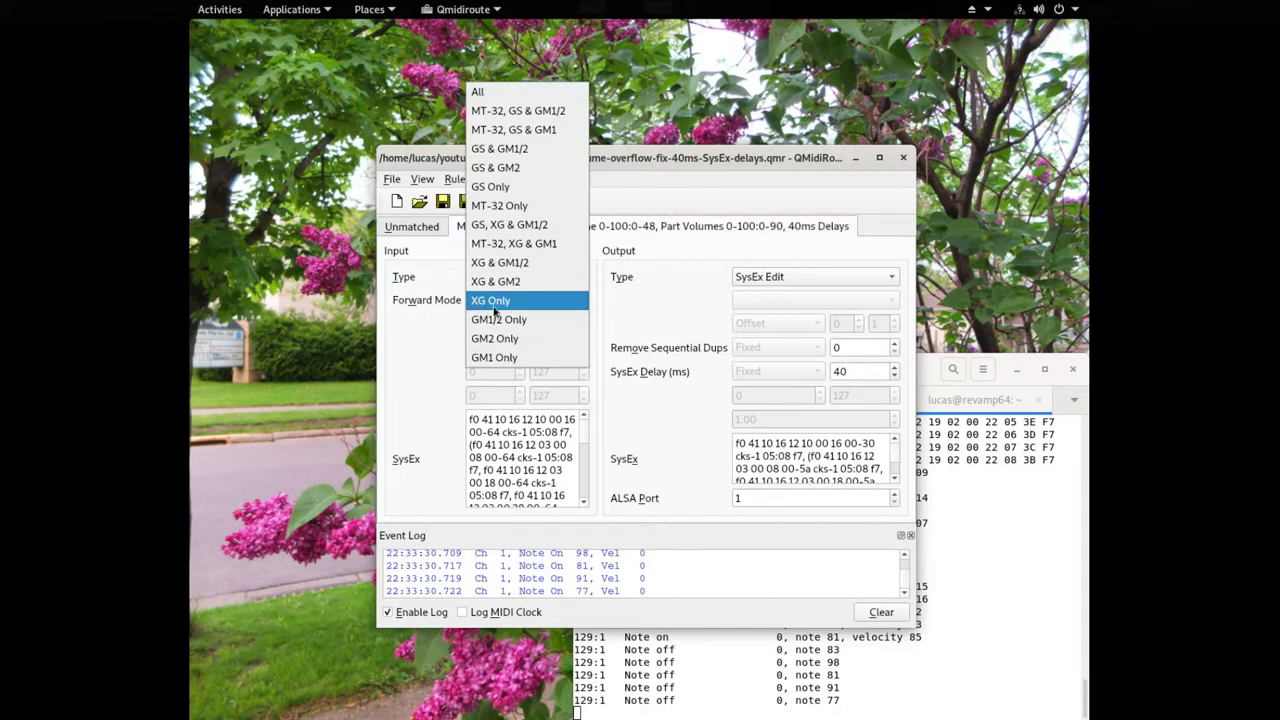
{"action": "left_click", "coordinate": [493, 302]}
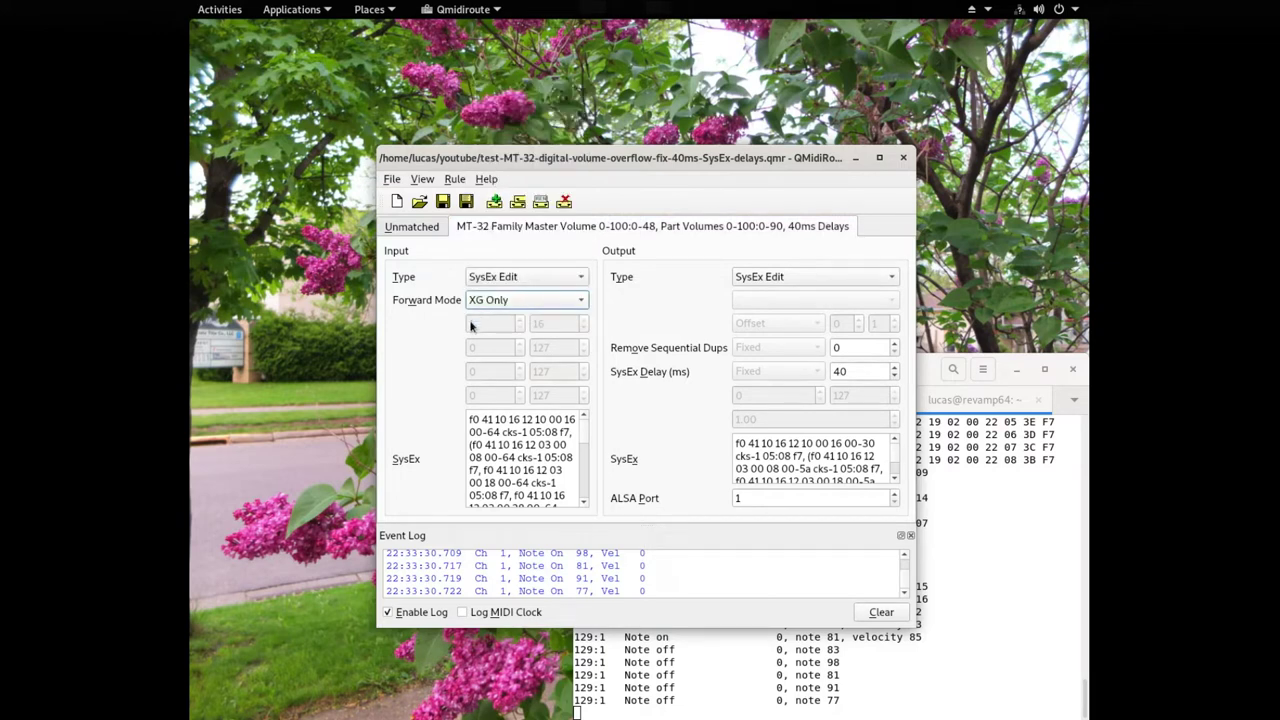
Switch to the terminal, remove all ALSA connections with aconnect -x, and stop the running MIDI event dump
{"action": "left_click", "coordinate": [287, 8]}
{"action": "left_click", "coordinate": [967, 463]}
{"action": "left_click", "coordinate": [967, 463]}
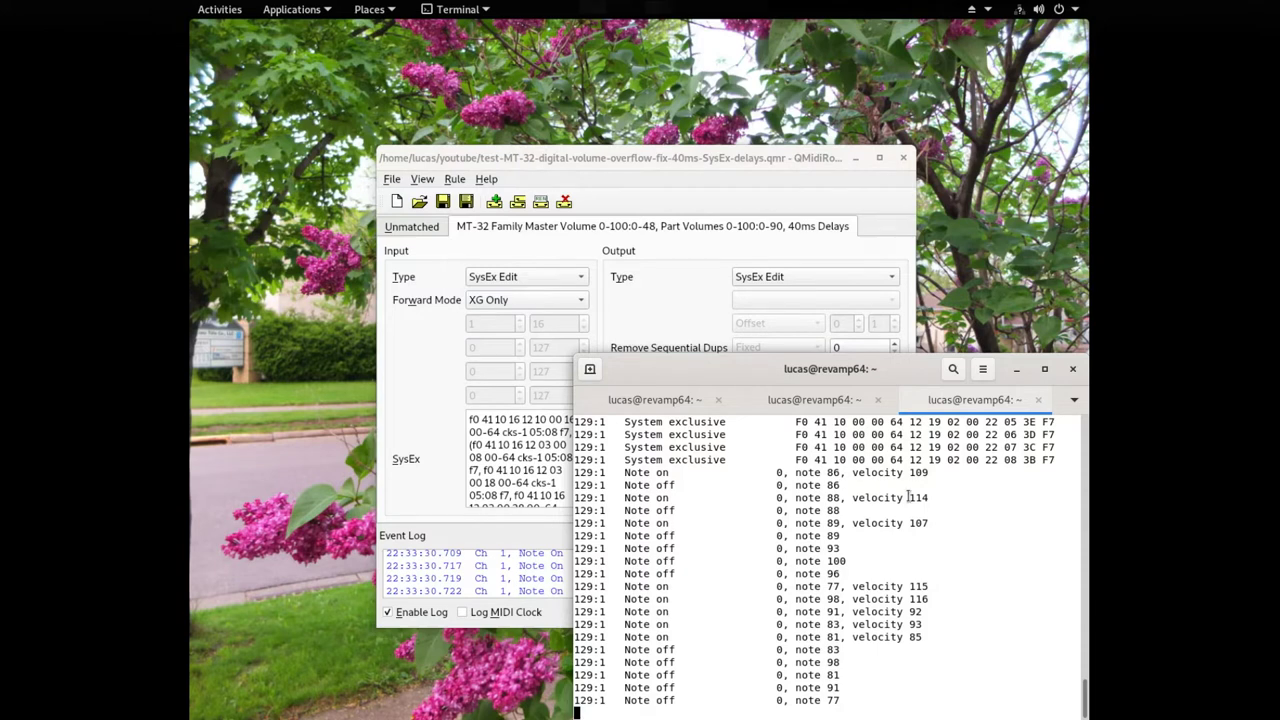
{"action": "left_click", "coordinate": [778, 403]}
{"action": "type", "text": "aconnect "}
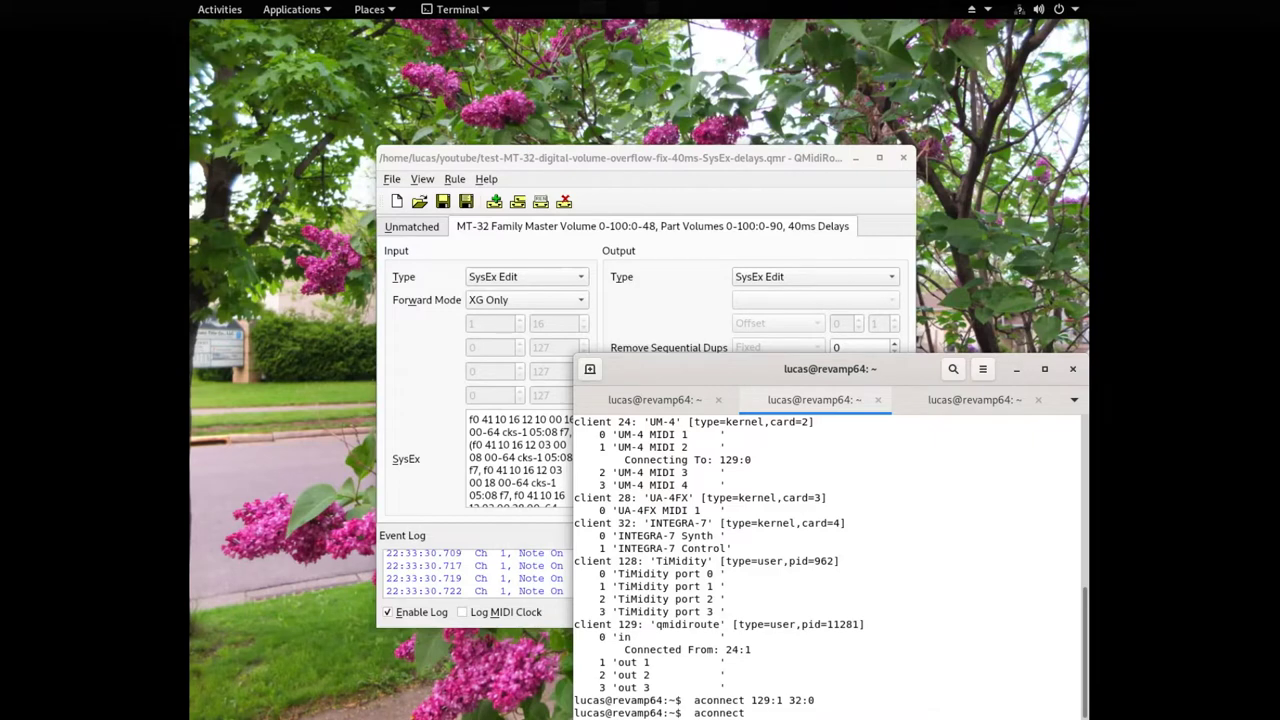
{"action": "type", "text": "-x"}
{"action": "key", "text": "Return"}
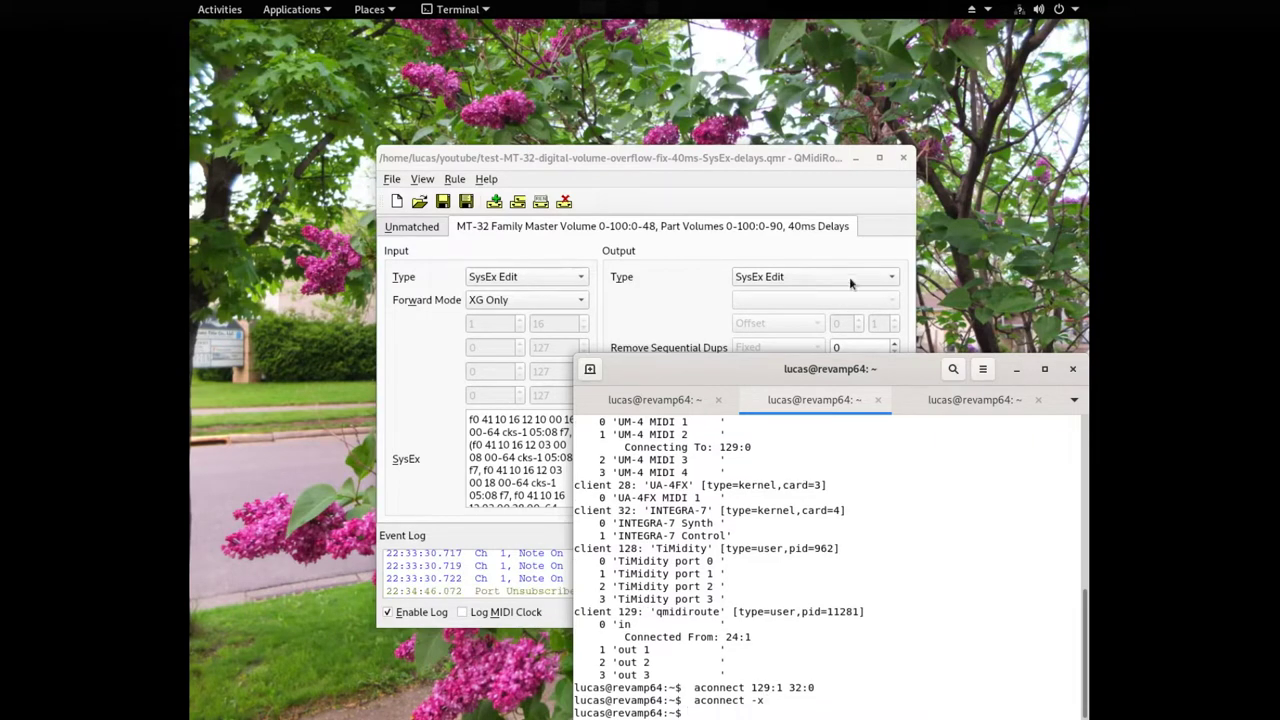
{"action": "left_click", "coordinate": [967, 408]}
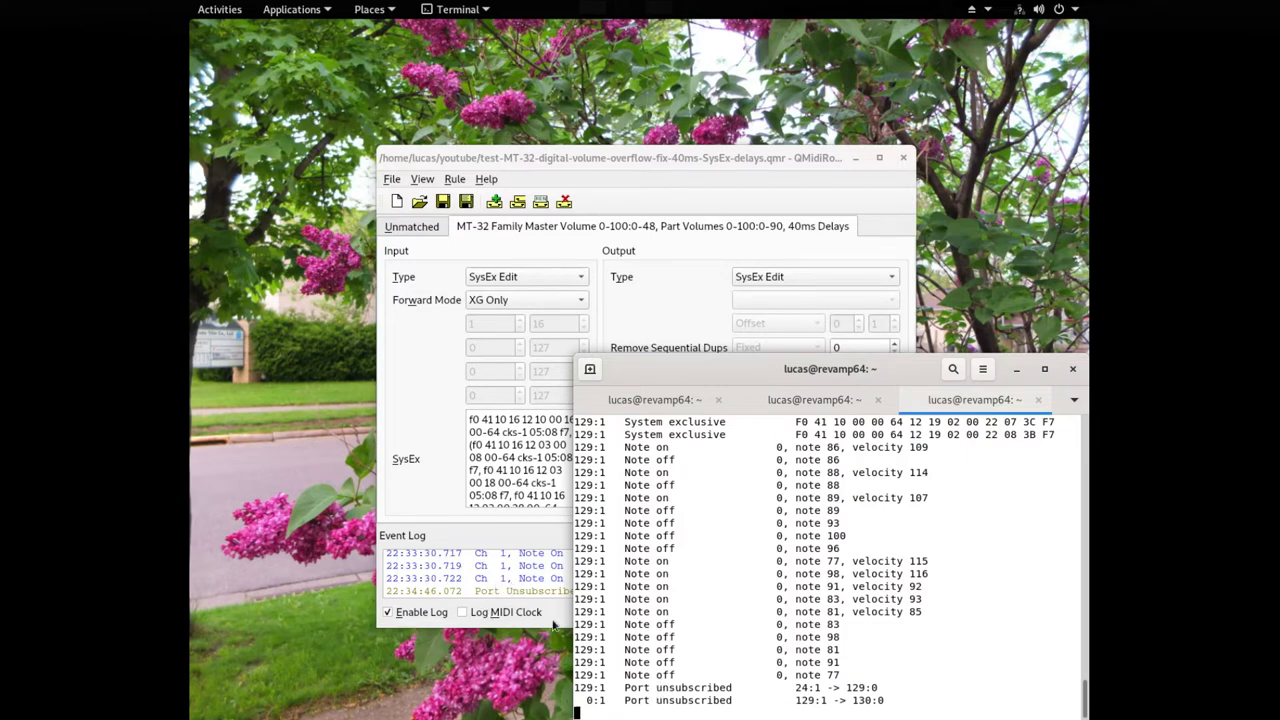
{"action": "key", "text": "ctrl+c"}
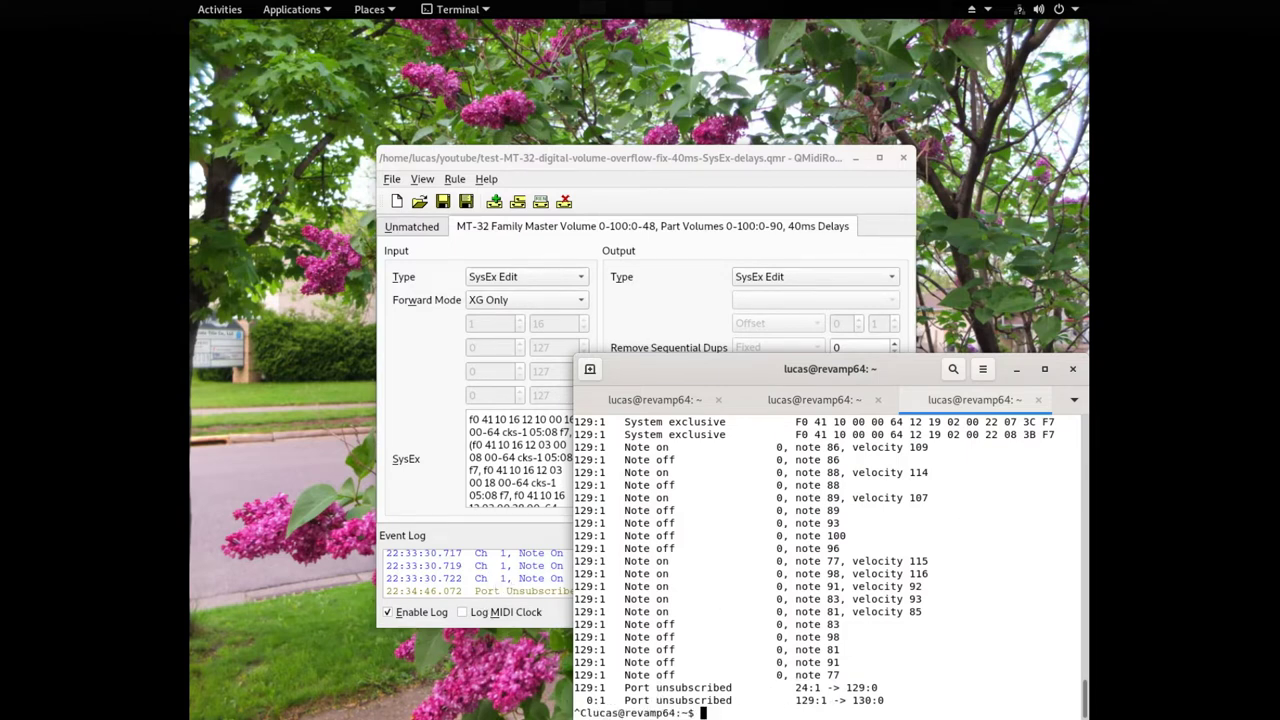
Begin the command "aconnect -x ; aconnect 14:0" in the aconnect terminal session and check the client port list for Midi Through
{"action": "key", "text": "ctrl+Page_Up"}
{"action": "type", "text": "aconnect -x "}
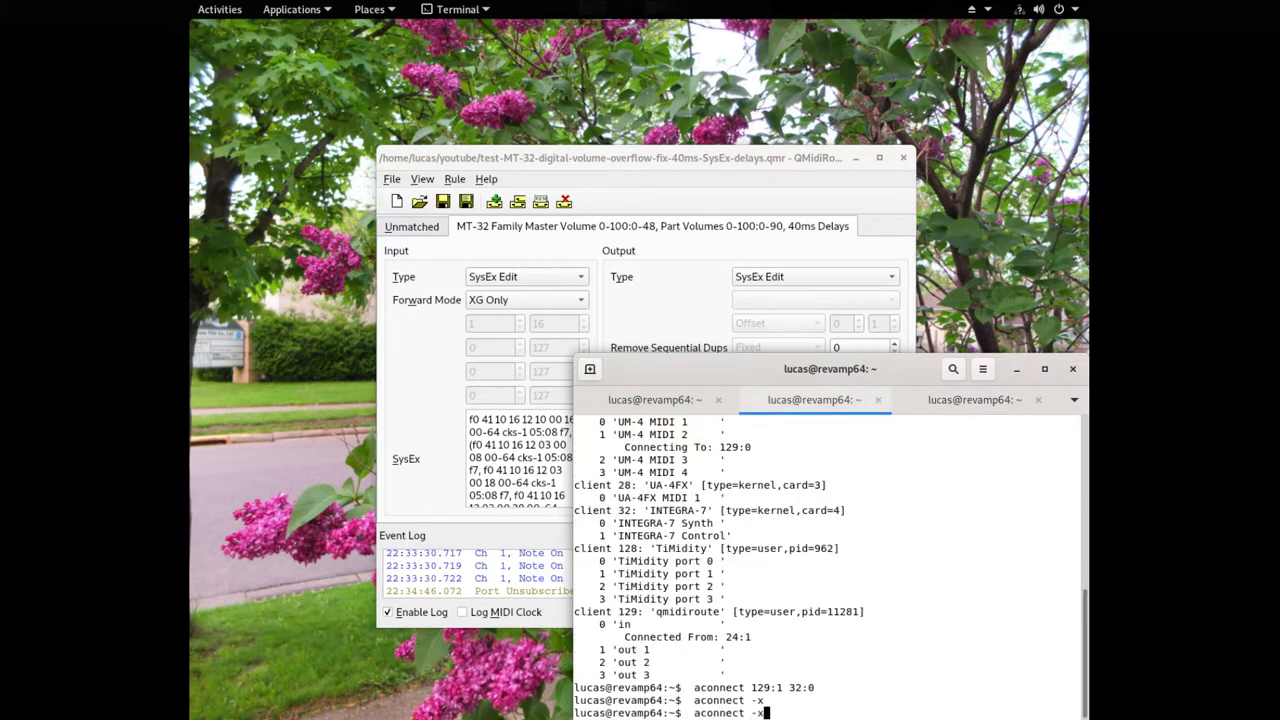
{"action": "type", "text": "; aconnect 14:0"}
{"action": "scroll", "coordinate": [670, 545], "scroll_direction": "up", "scroll_amount": 10}
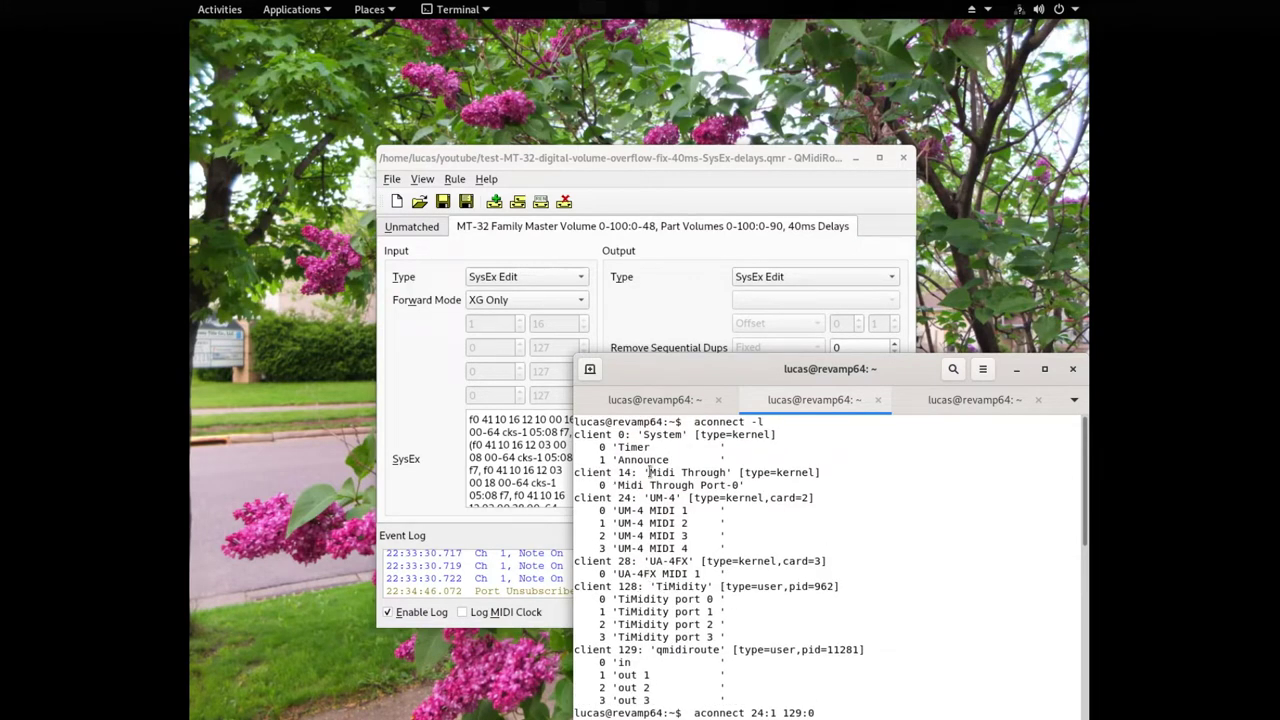
{"action": "scroll", "coordinate": [708, 610], "scroll_direction": "down", "scroll_amount": 10}
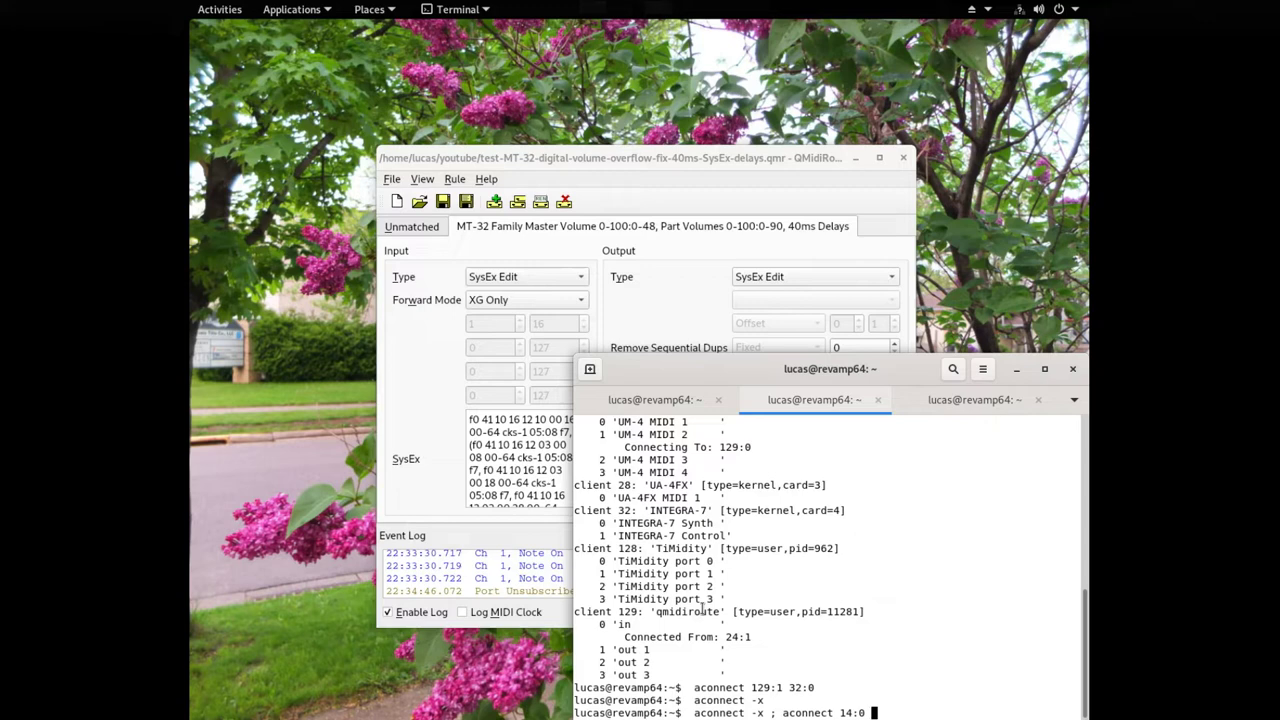
Launch Audacious and bring its playlist window to the front
{"action": "left_click", "coordinate": [280, 17]}
{"action": "left_click", "coordinate": [380, 150]}
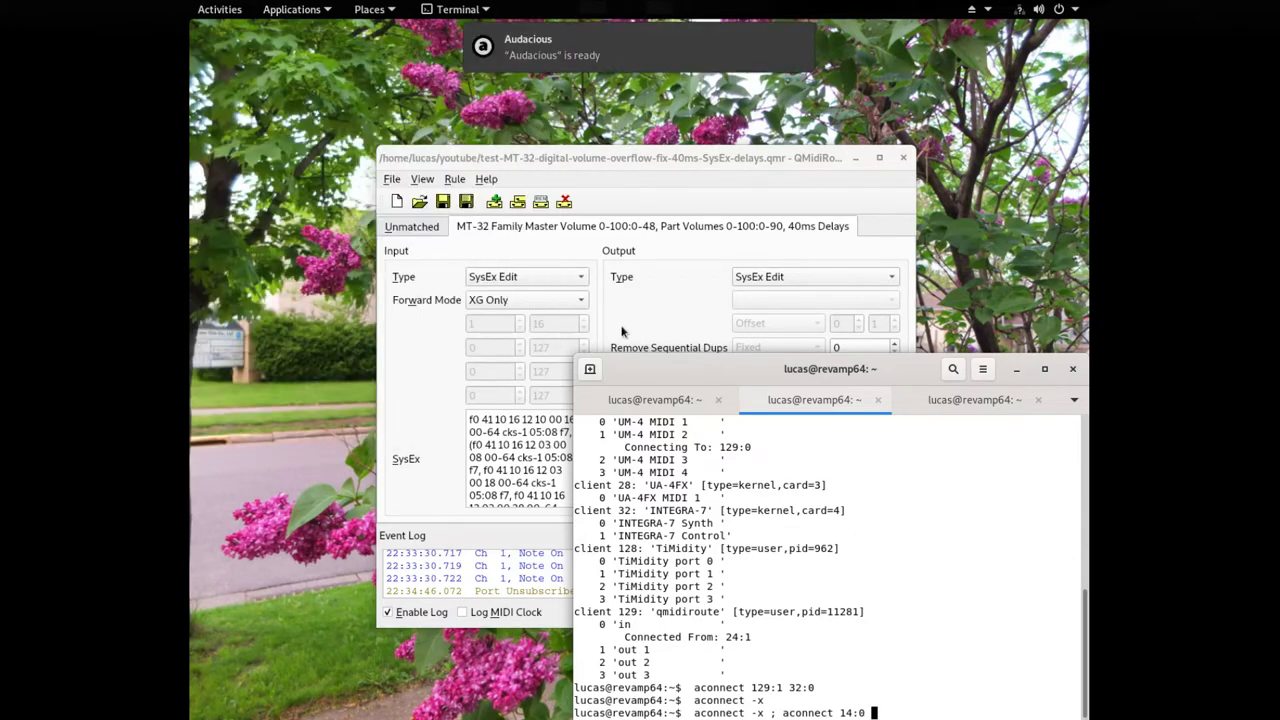
{"action": "left_click", "coordinate": [604, 62]}
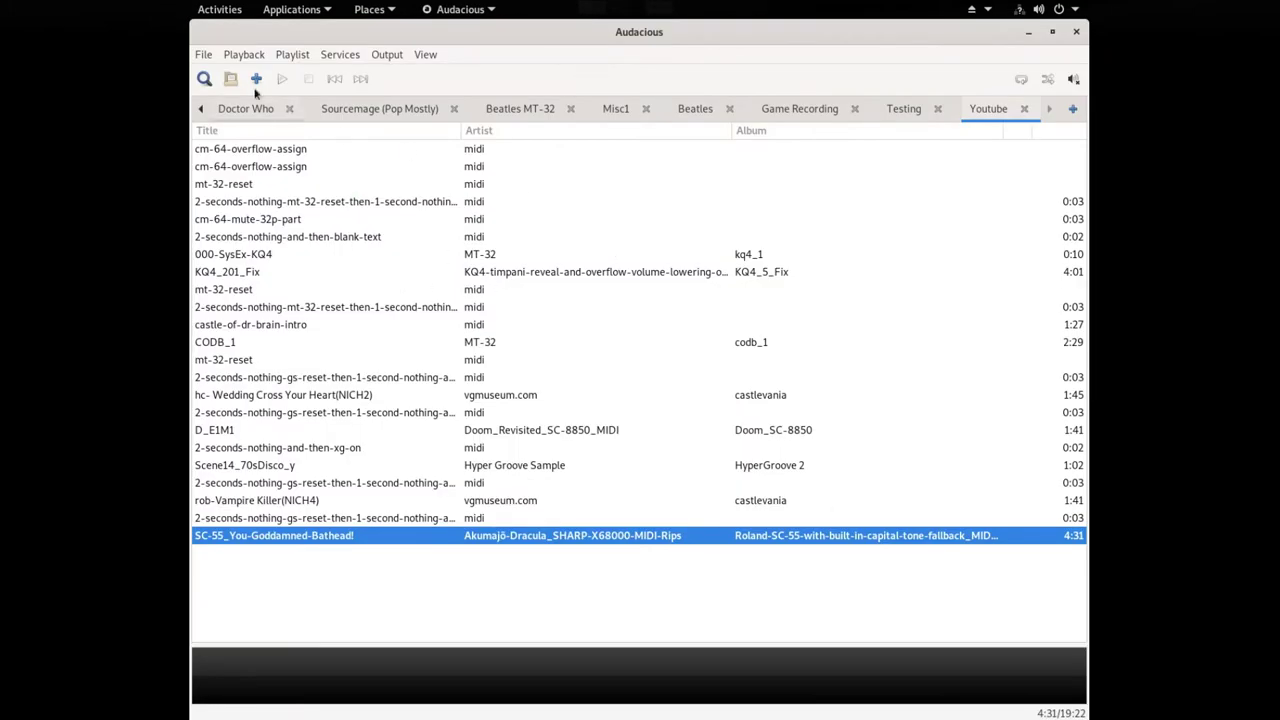
Check the ALSA output ports of the AMIDI-Plug input plugin in the Audacious preferences, leaving the settings as they are
{"action": "left_click", "coordinate": [204, 56]}
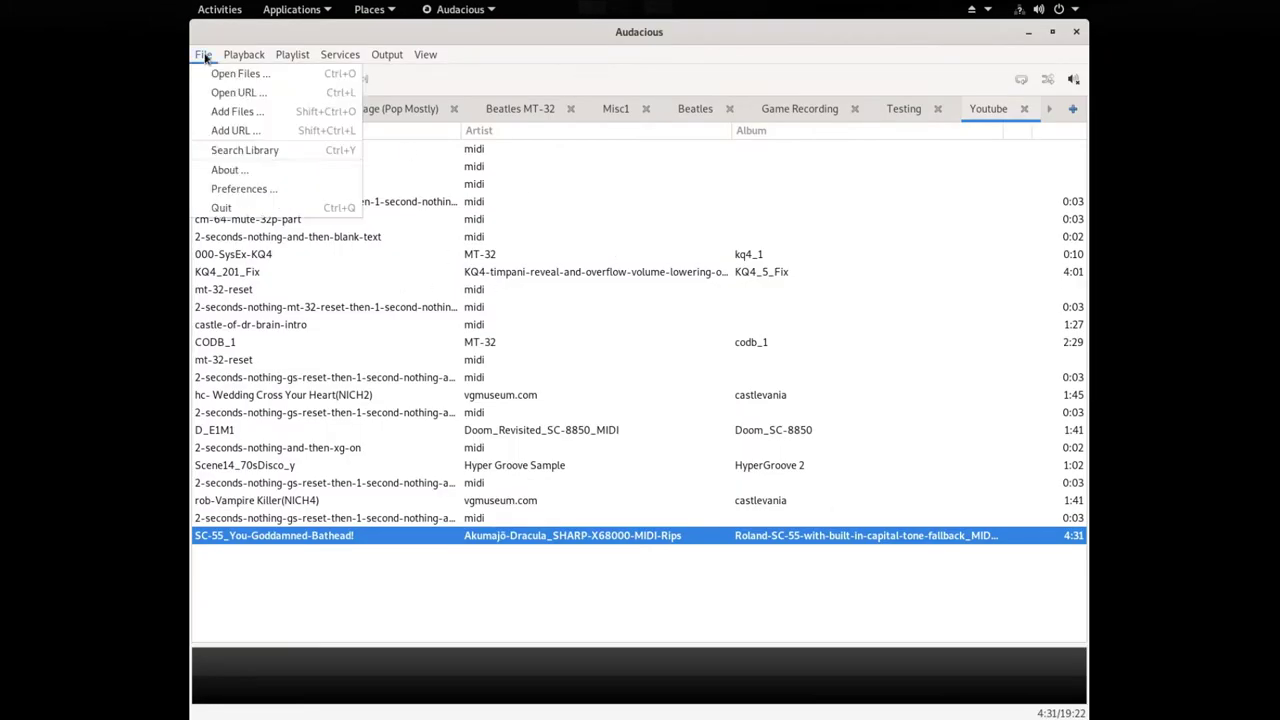
{"action": "left_click", "coordinate": [245, 189]}
{"action": "left_click", "coordinate": [460, 378]}
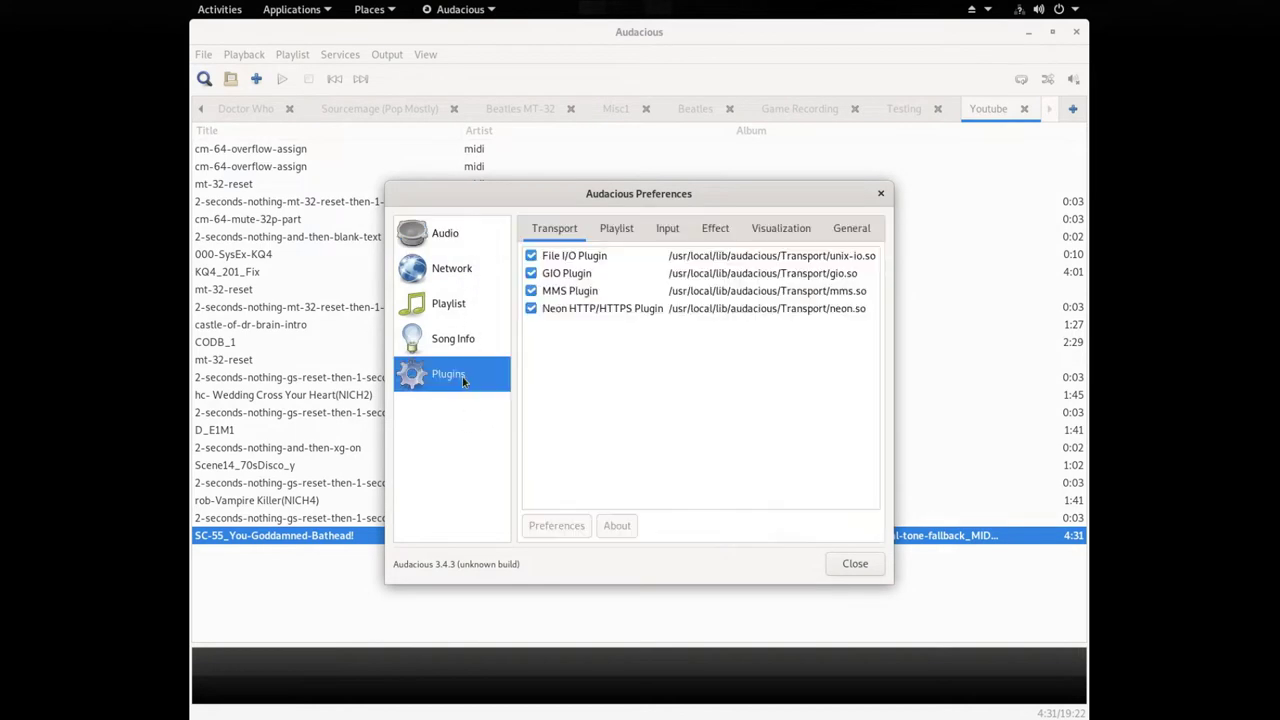
{"action": "left_click", "coordinate": [668, 232]}
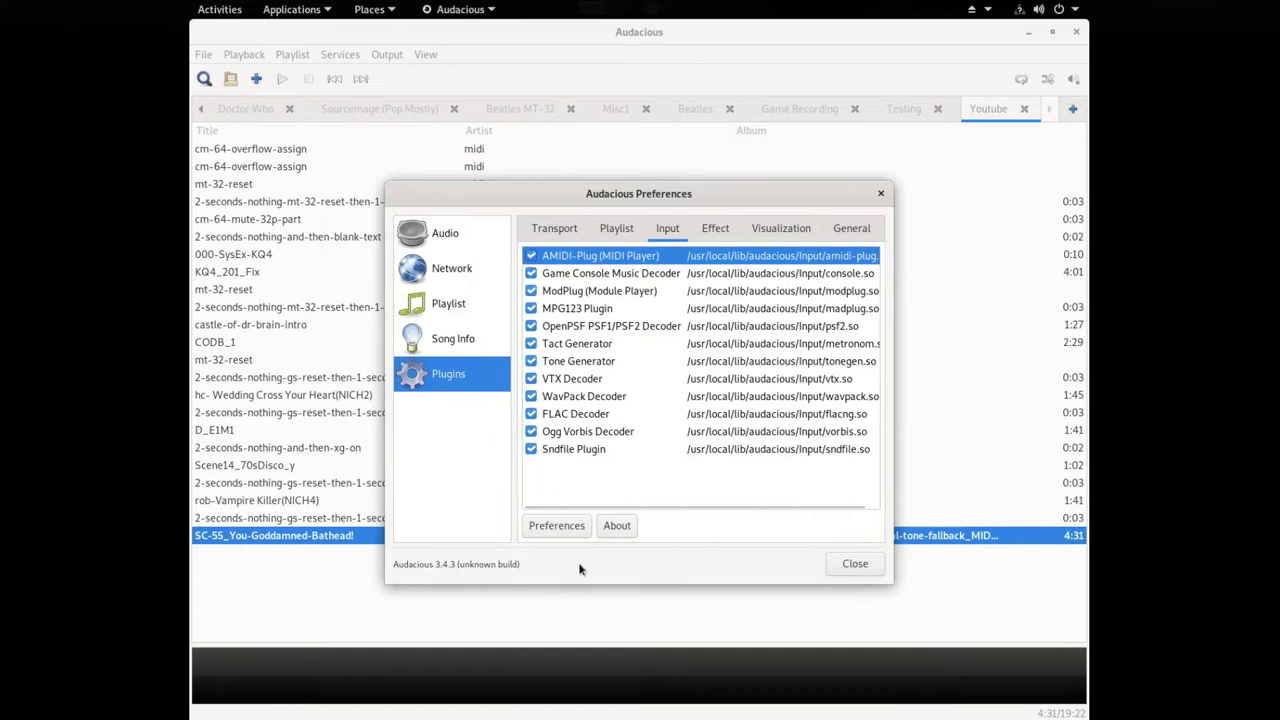
{"action": "left_click", "coordinate": [572, 529]}
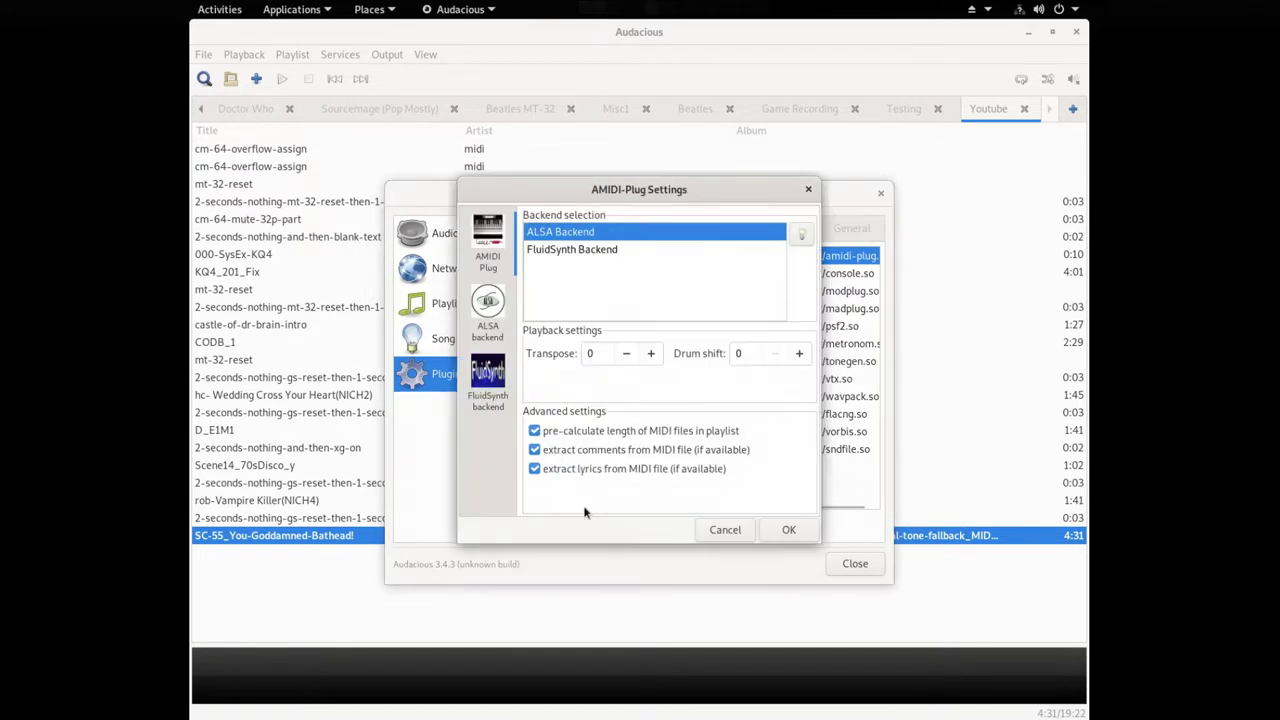
{"action": "left_click", "coordinate": [496, 320]}
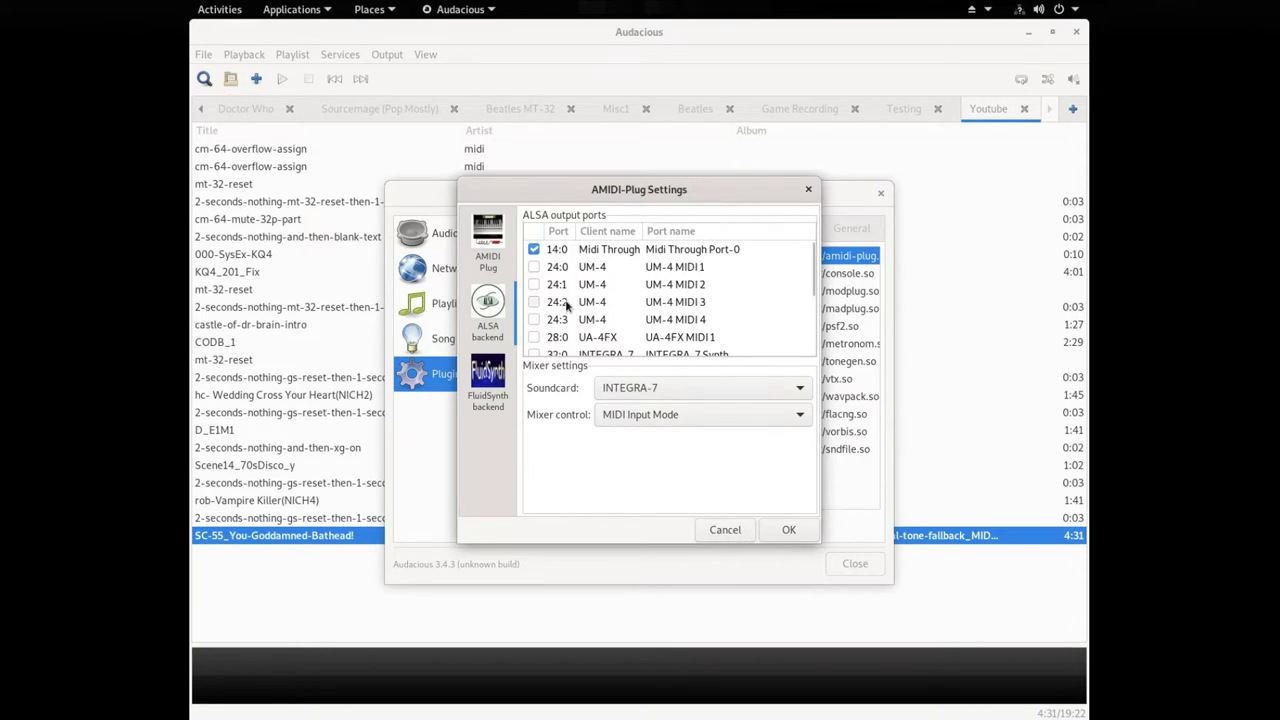
{"action": "left_click", "coordinate": [727, 529]}
{"action": "left_click", "coordinate": [858, 566]}
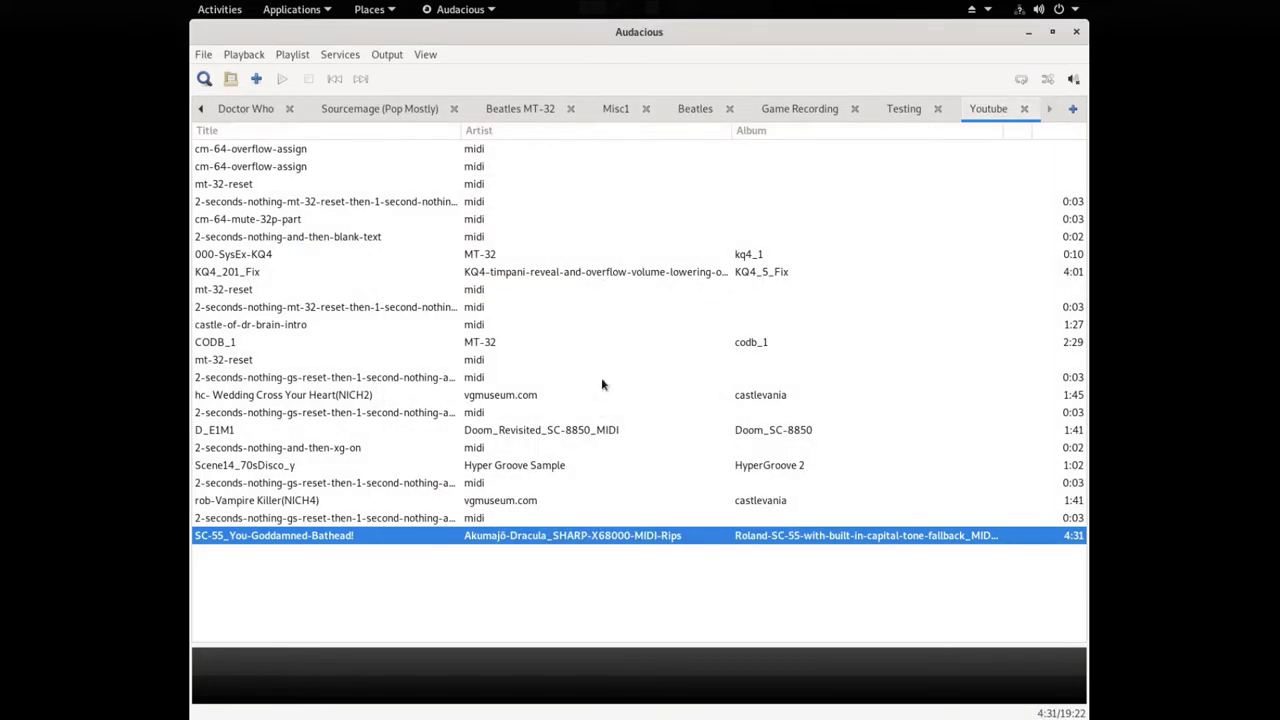
Select the first cm-64-overflow-assign track in the Youtube playlist and switch back to the terminal
{"action": "left_click", "coordinate": [250, 150]}
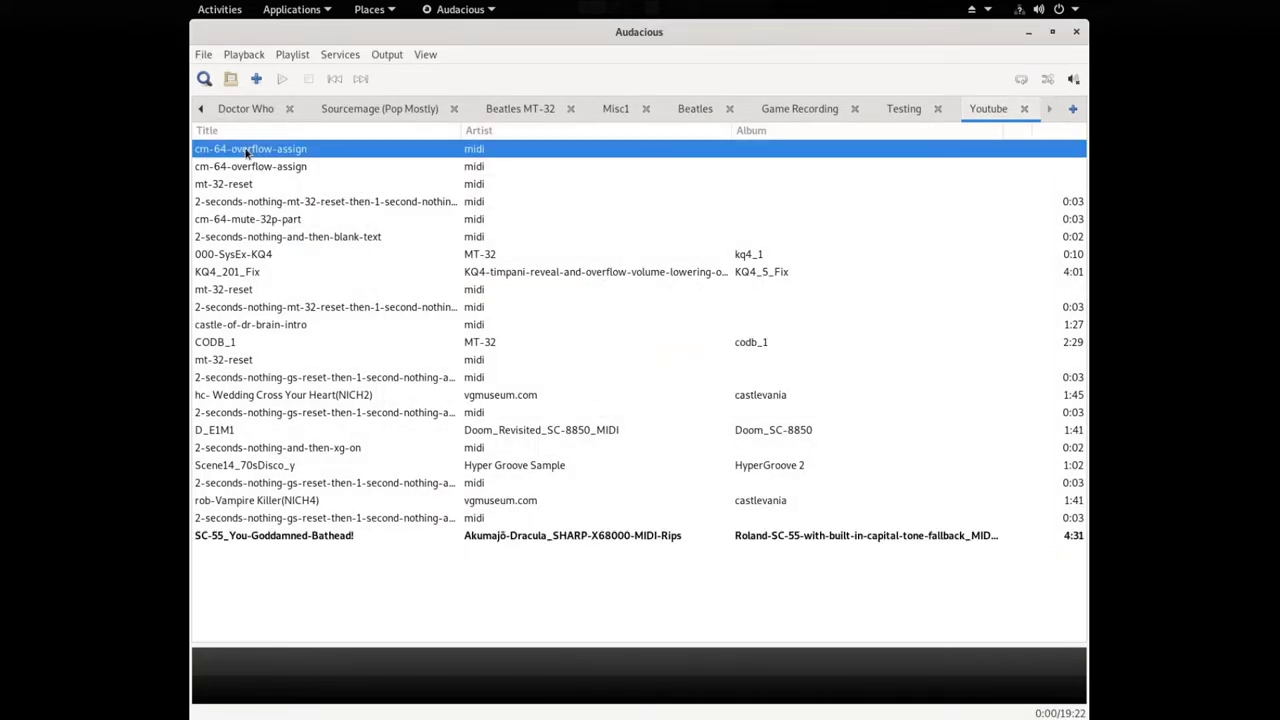
{"action": "key", "text": "alt+Tab"}
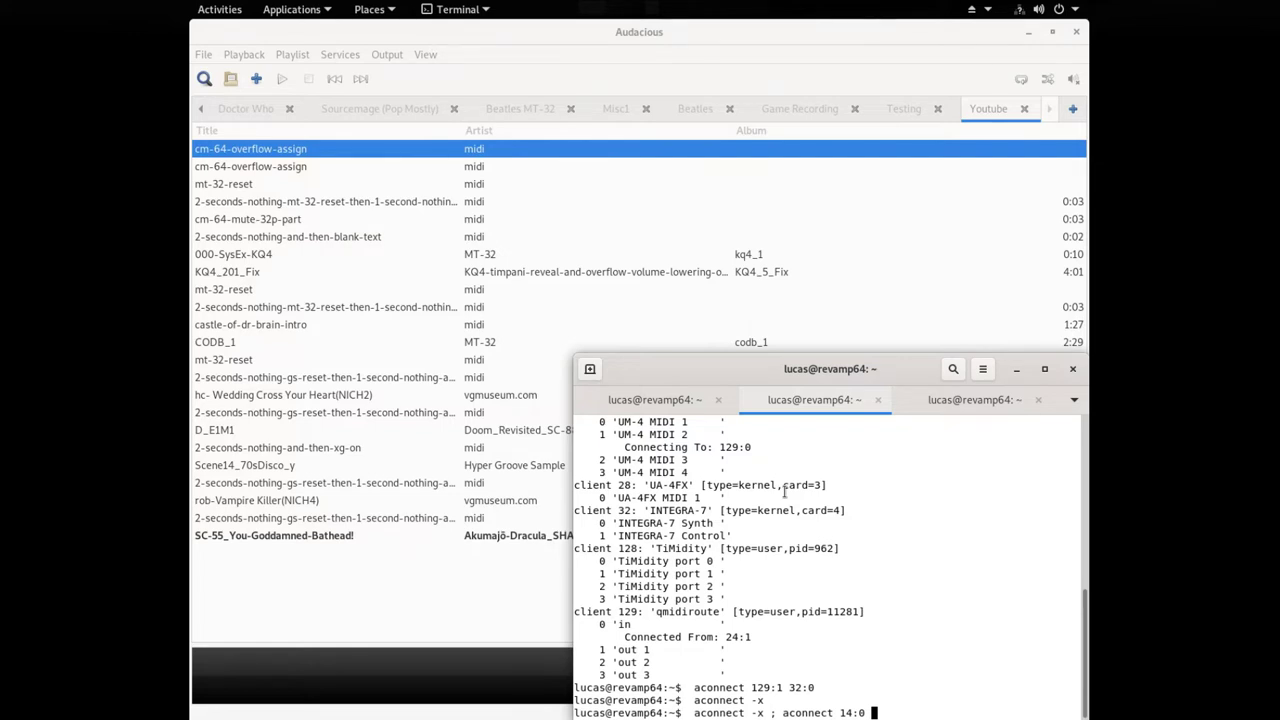
{"action": "type", "text": "32:0"}
{"action": "key", "text": "BackSpace"}
{"action": "key", "text": "BackSpace"}
{"action": "key", "text": "BackSpace"}
{"action": "key", "text": "BackSpace"}
{"action": "type", "text": "28:"}
{"action": "type", "text": "0"}
{"action": "key", "text": "Home"}
{"action": "key", "text": "End"}
{"action": "key", "text": "BackSpace"}
{"action": "key", "text": "BackSpace"}
{"action": "key", "text": "BackSpace"}
{"action": "key", "text": "BackSpace"}
Complete and run the command "aconnect -x ; aconnect 14:0 129:0 ; aconnect 129:1 28:0" to route Midi Through via QMidiRoute to the UA-4FX
{"action": "type", "text": "129:0 ; aco"}
{"action": "key", "text": "Tab"}
{"action": "type", "text": "129:1 "}
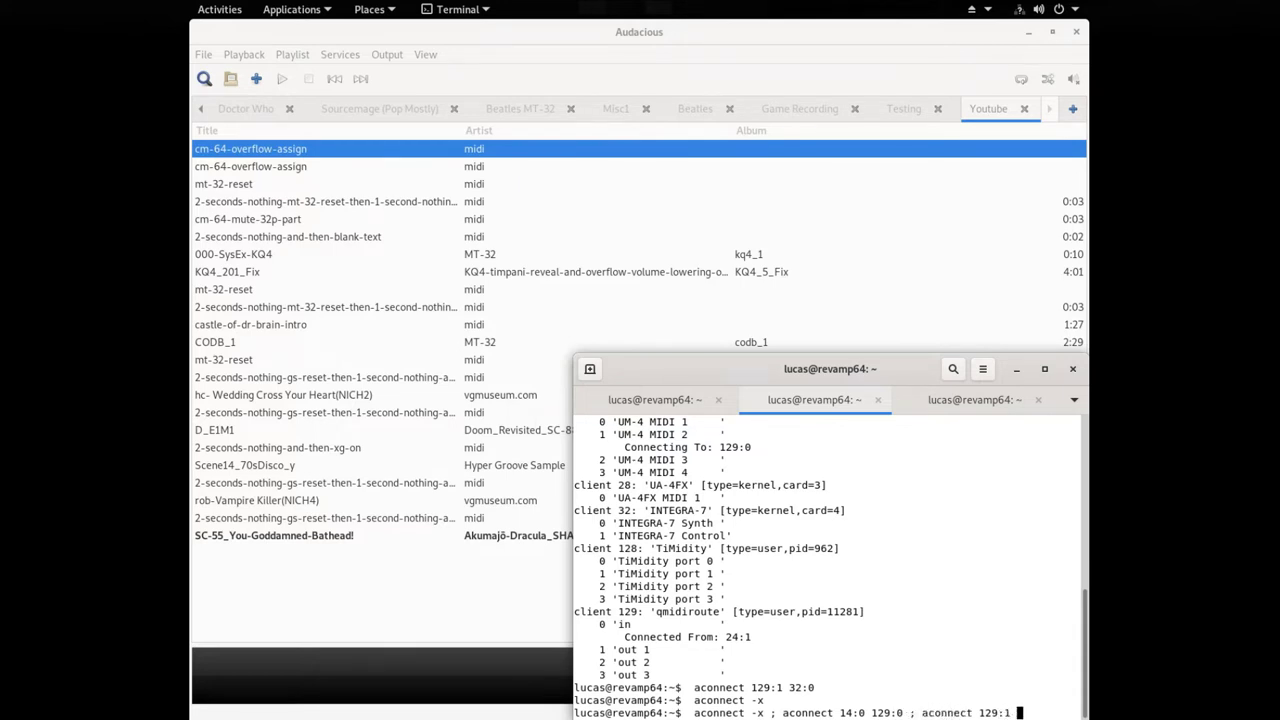
{"action": "type", "text": "28:0"}
{"action": "key", "text": "ctrl+u"}
{"action": "key", "text": "ctrl+y"}
{"action": "key", "text": "Return"}
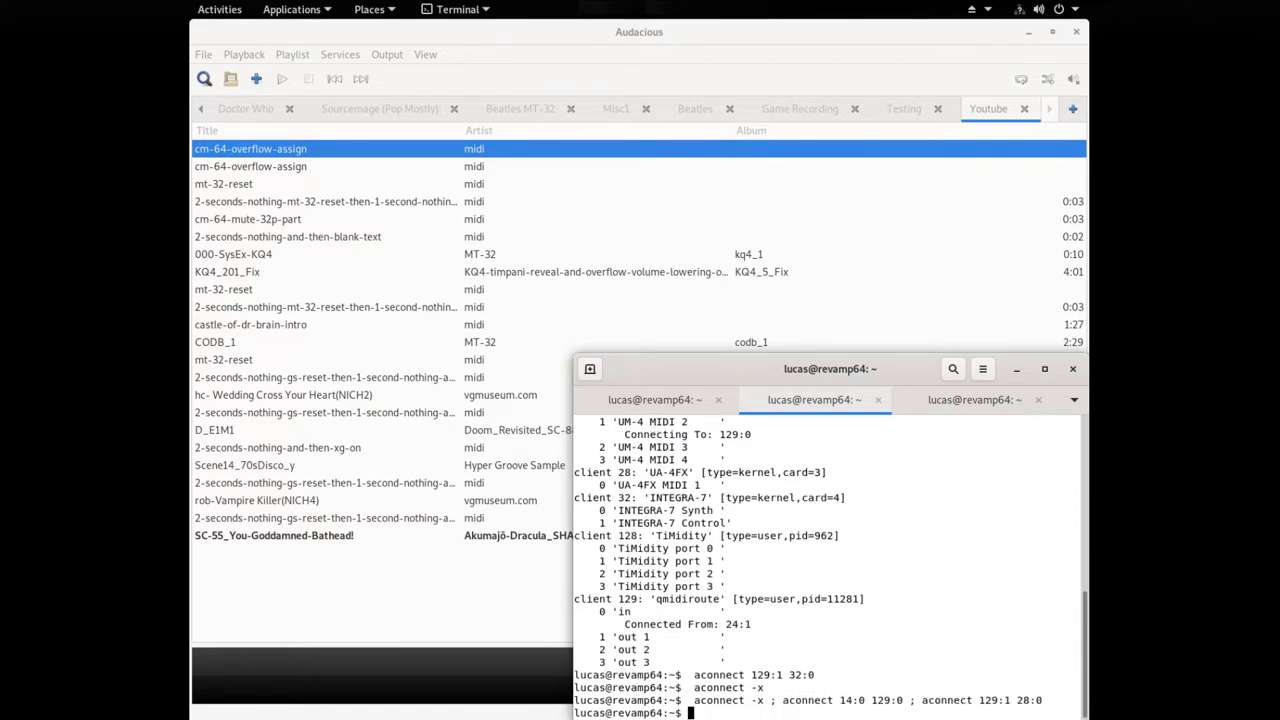
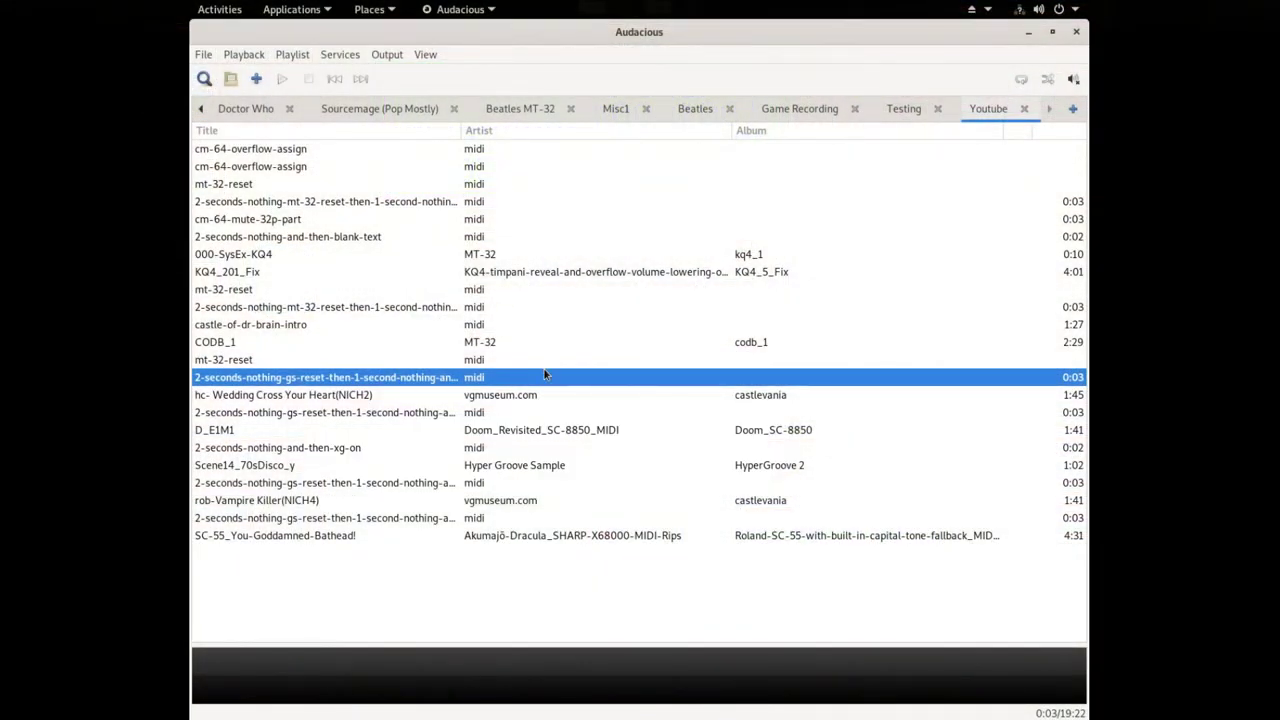
Switch to QMidiRoute and open the route map GS-for-XG-Devices.qmr without saving the MT-32 map's changes
{"action": "key", "text": "alt+Tab"}
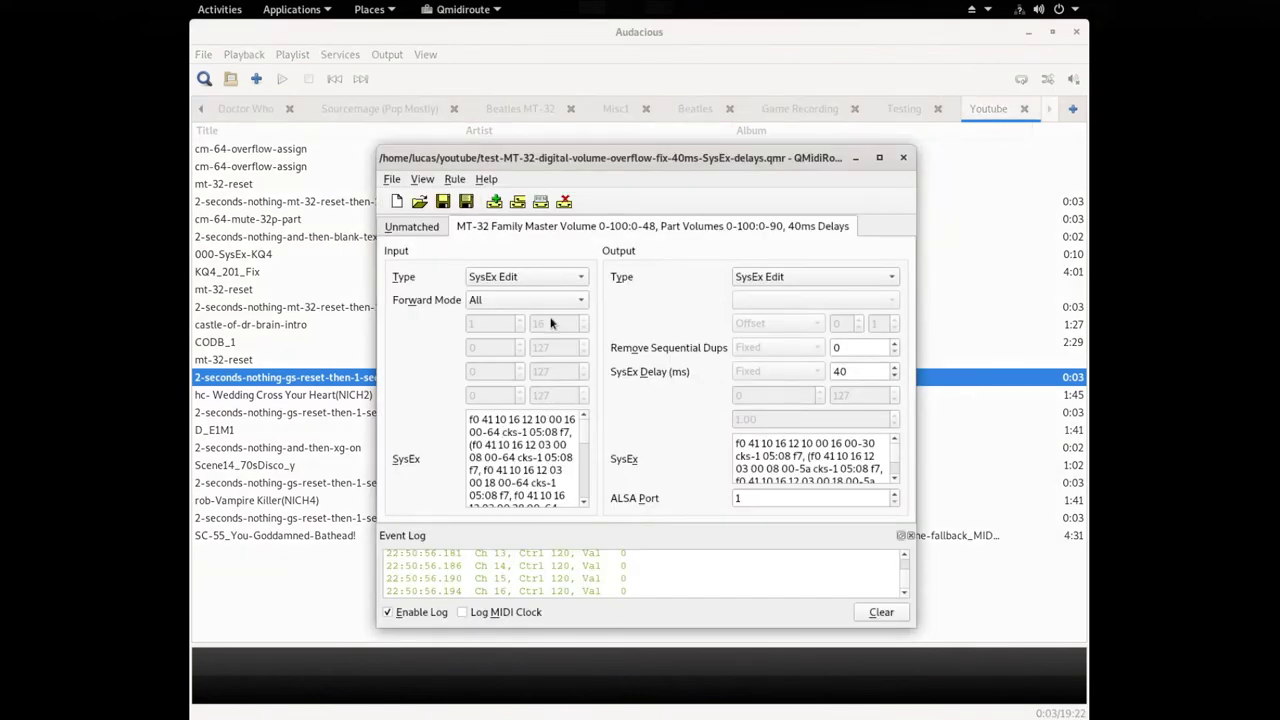
{"action": "key", "text": "ctrl+q"}
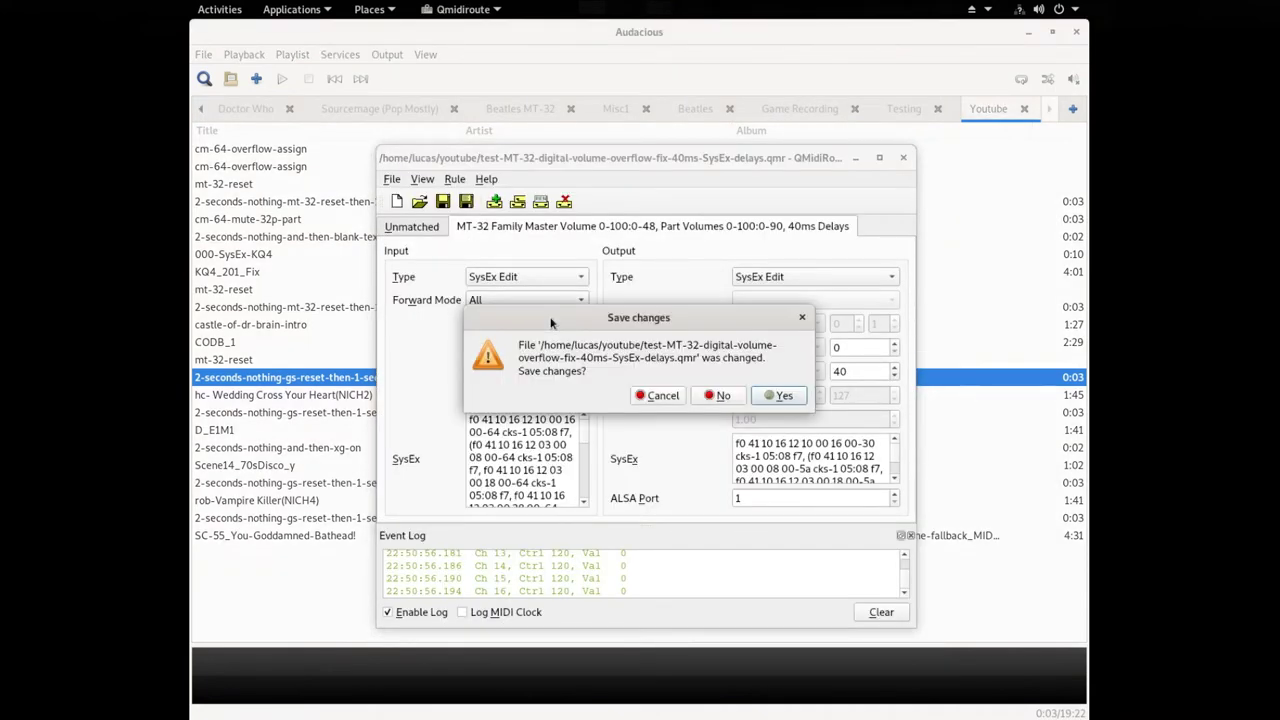
{"action": "left_click", "coordinate": [705, 398]}
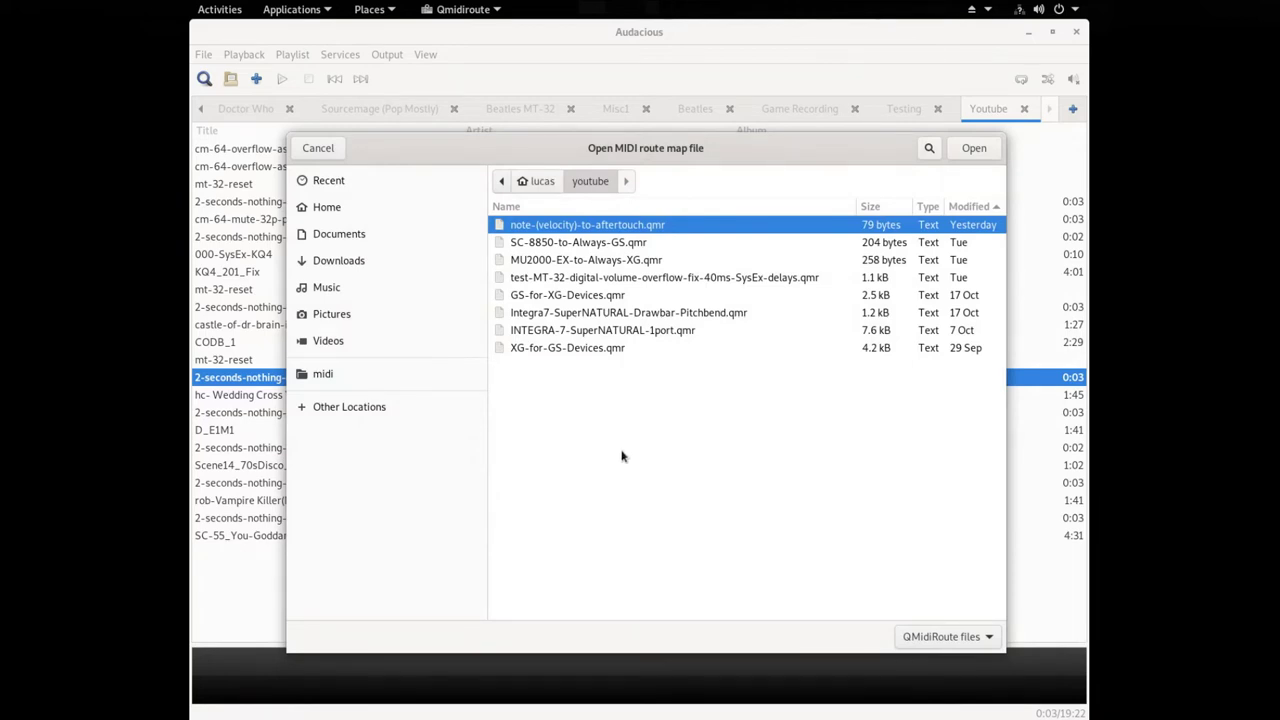
{"action": "double_click", "coordinate": [582, 299]}
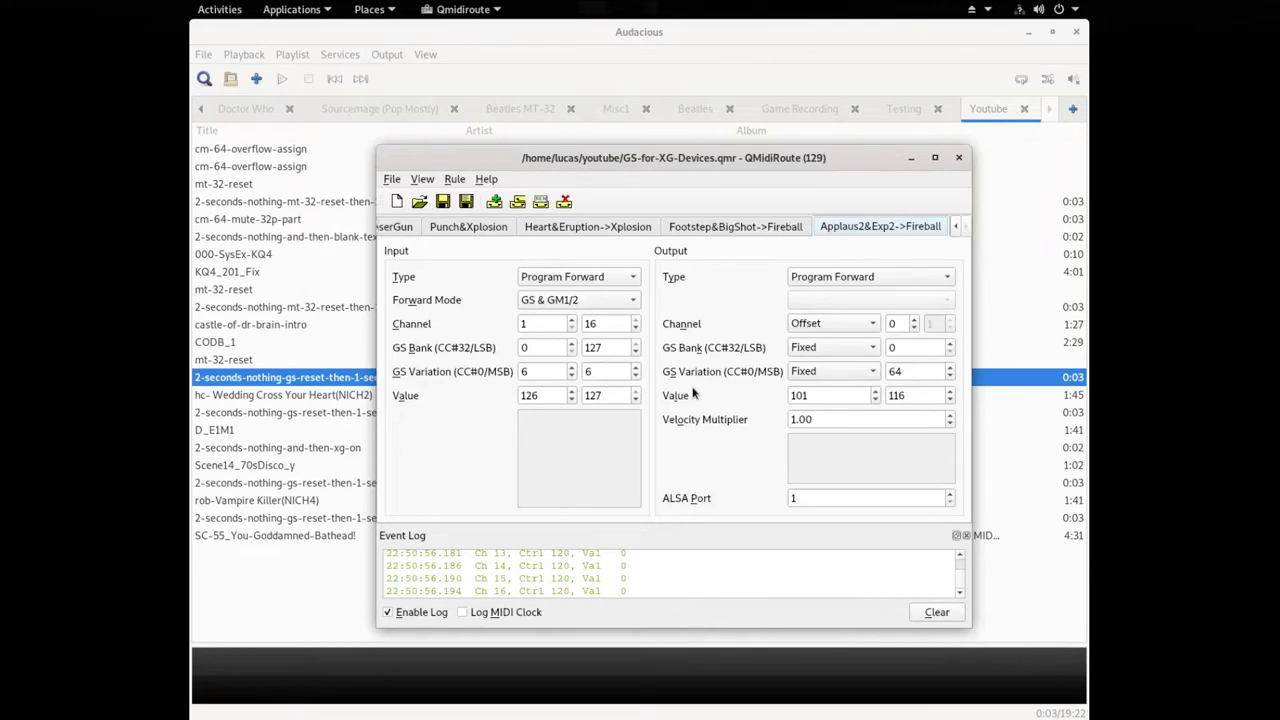
Open the route map MU2000-EX-to-Always-XG.qmr in place of the current map
{"action": "key", "text": "ctrl+o"}
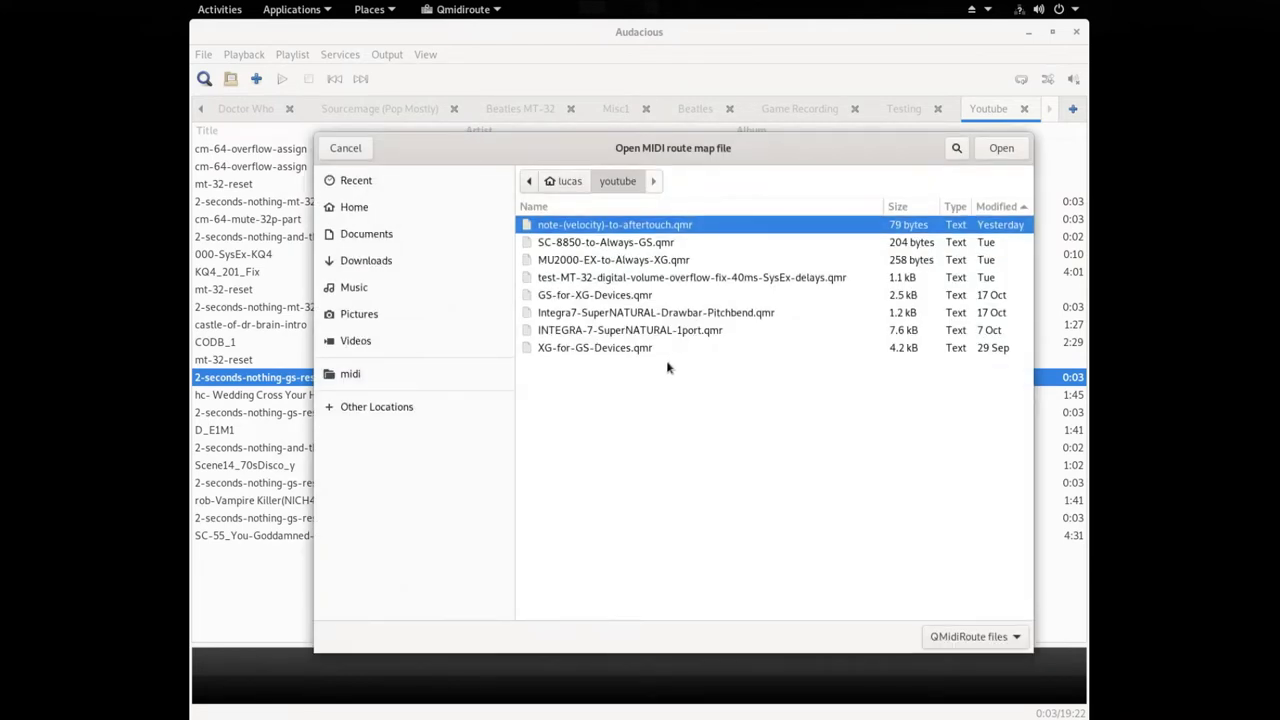
{"action": "double_click", "coordinate": [604, 263]}
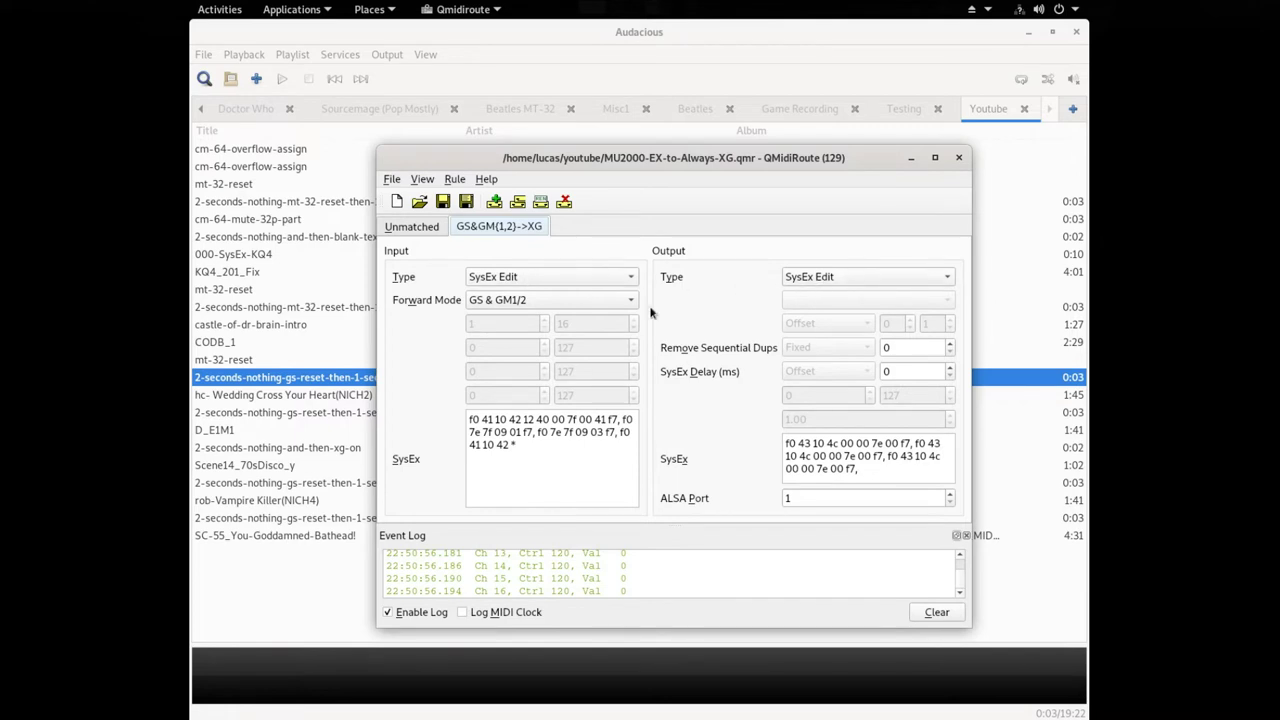
Compare each GS, GM1 and GM2 reset in the rule's input SysEx with its matching XG reset in the output SysEx
{"action": "left_click_drag", "start_coordinate": [466, 419], "coordinate": [619, 420]}
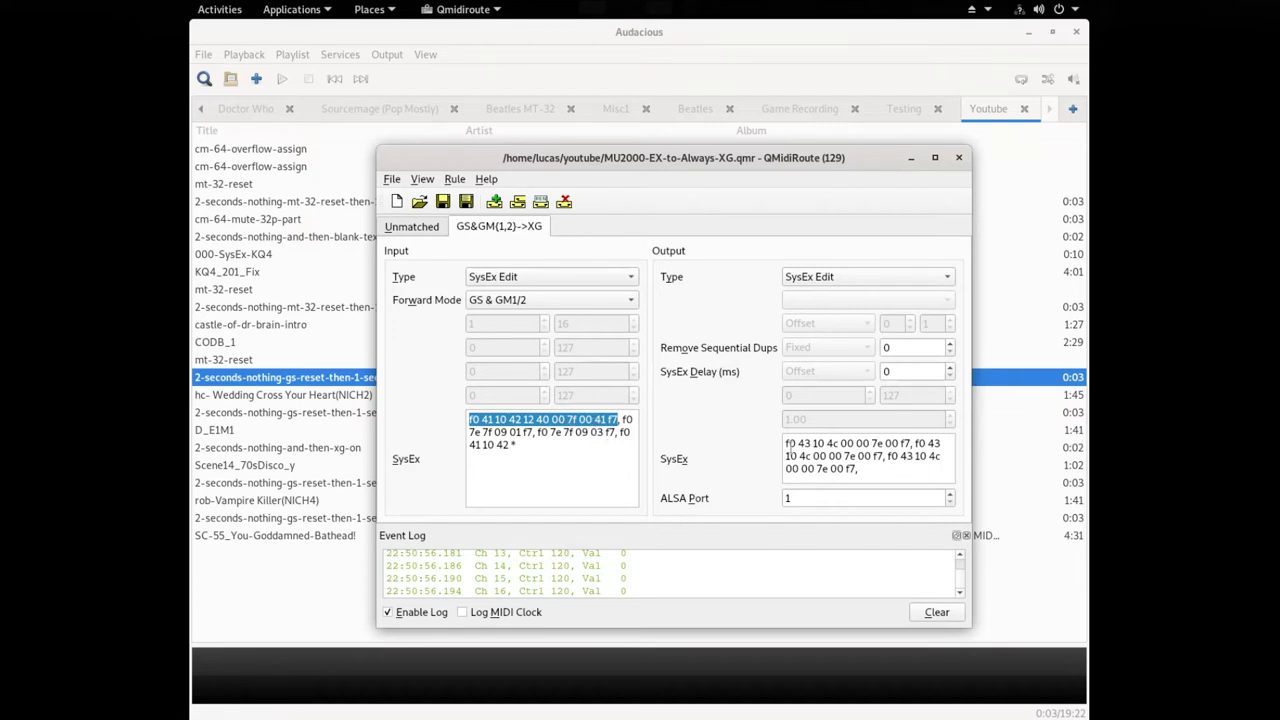
{"action": "left_click_drag", "start_coordinate": [786, 443], "coordinate": [916, 444]}
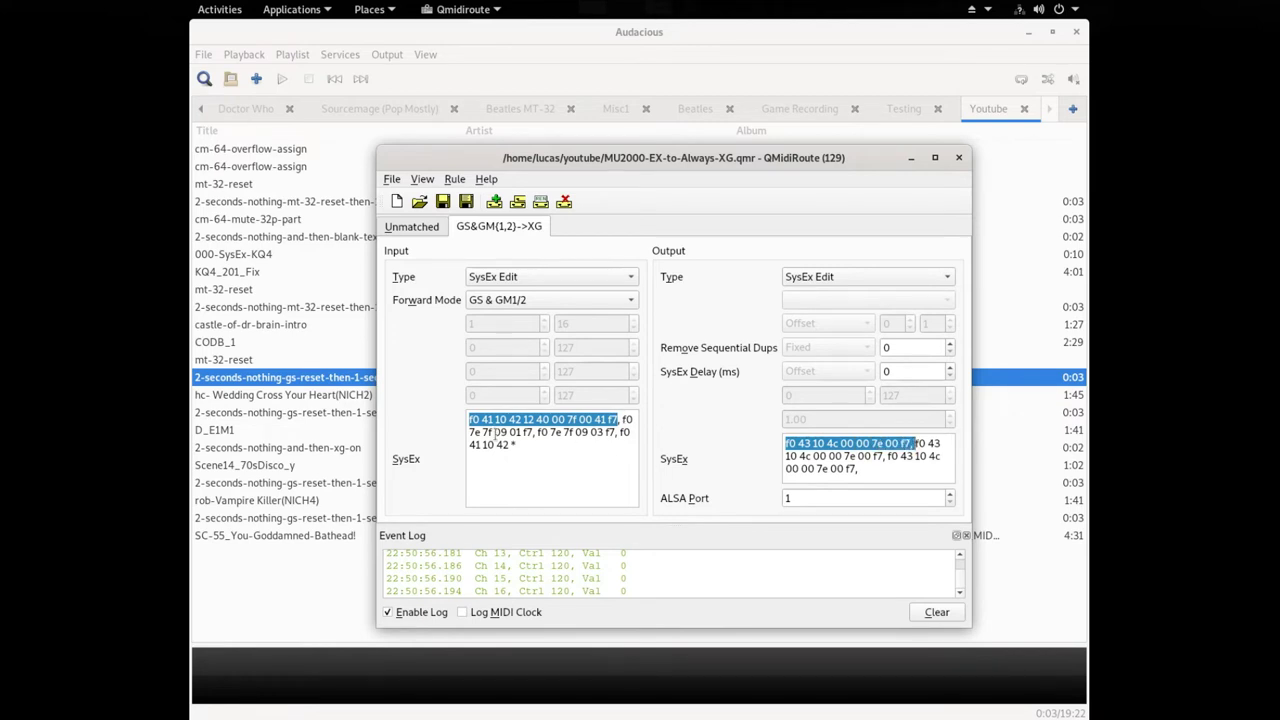
{"action": "left_click_drag", "start_coordinate": [534, 432], "coordinate": [622, 420]}
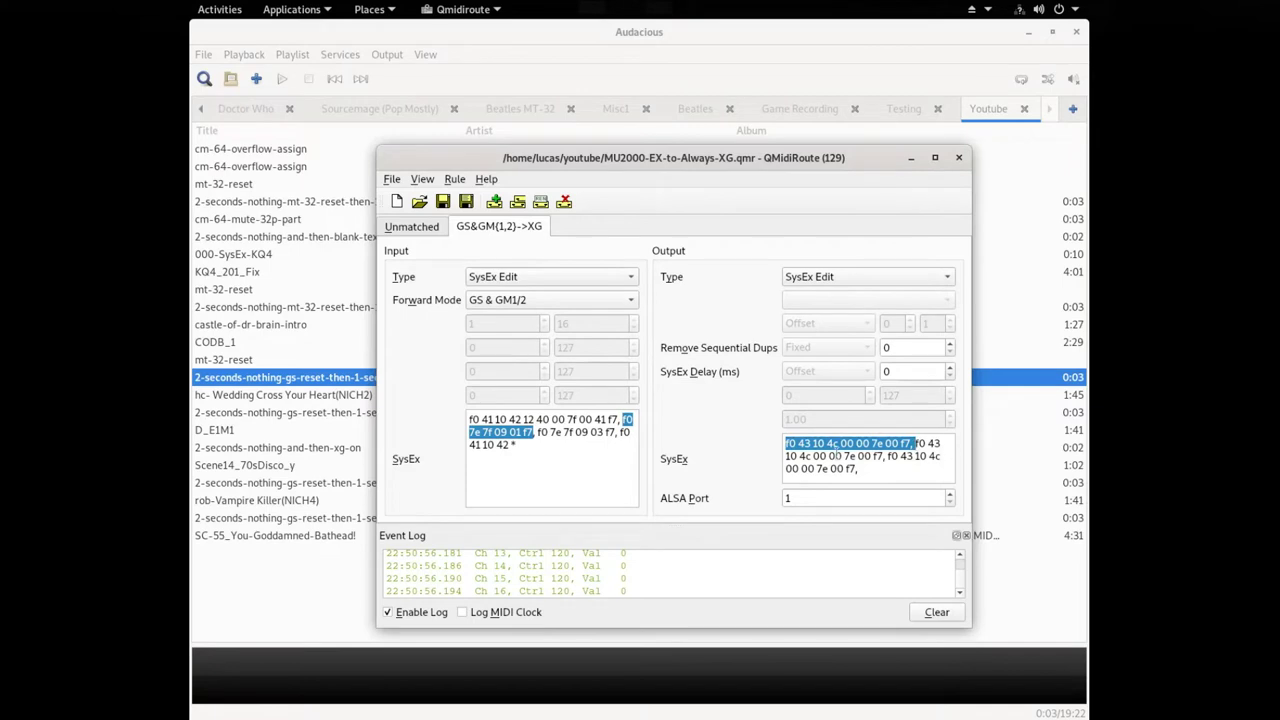
{"action": "left_click_drag", "start_coordinate": [884, 456], "coordinate": [786, 456]}
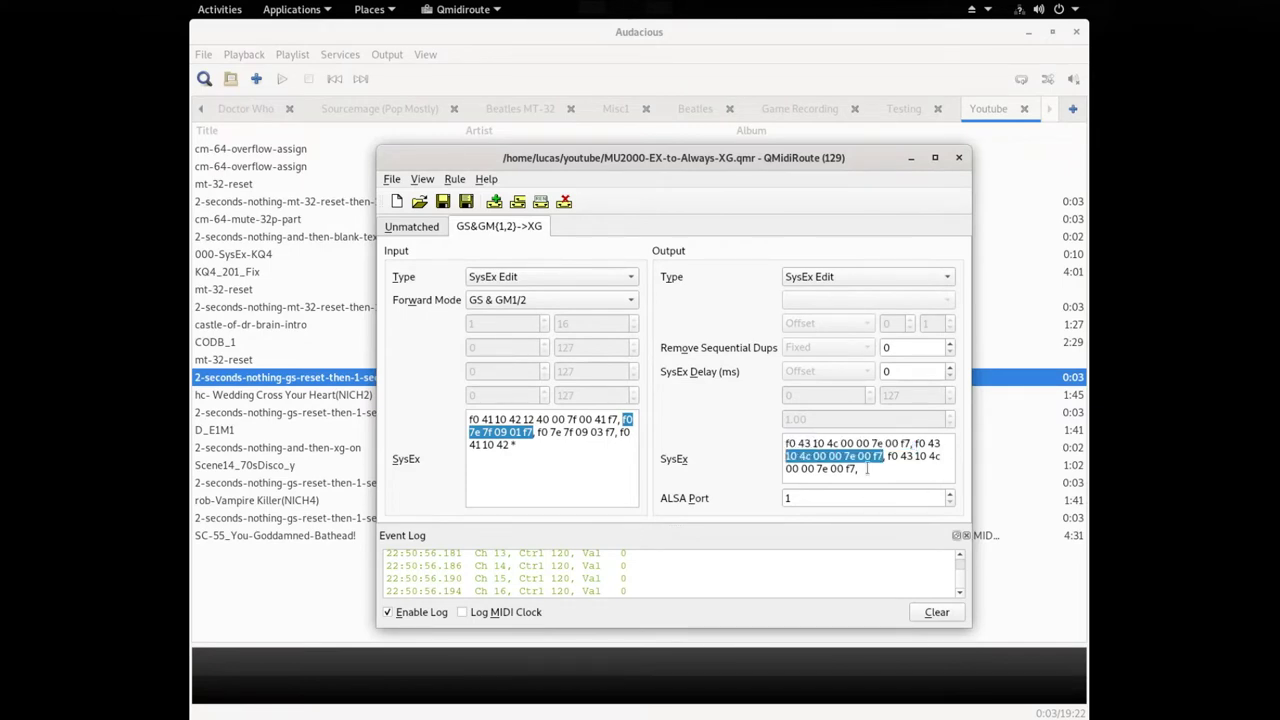
{"action": "left_click", "coordinate": [535, 432]}
{"action": "left_click_drag", "start_coordinate": [535, 432], "coordinate": [616, 433]}
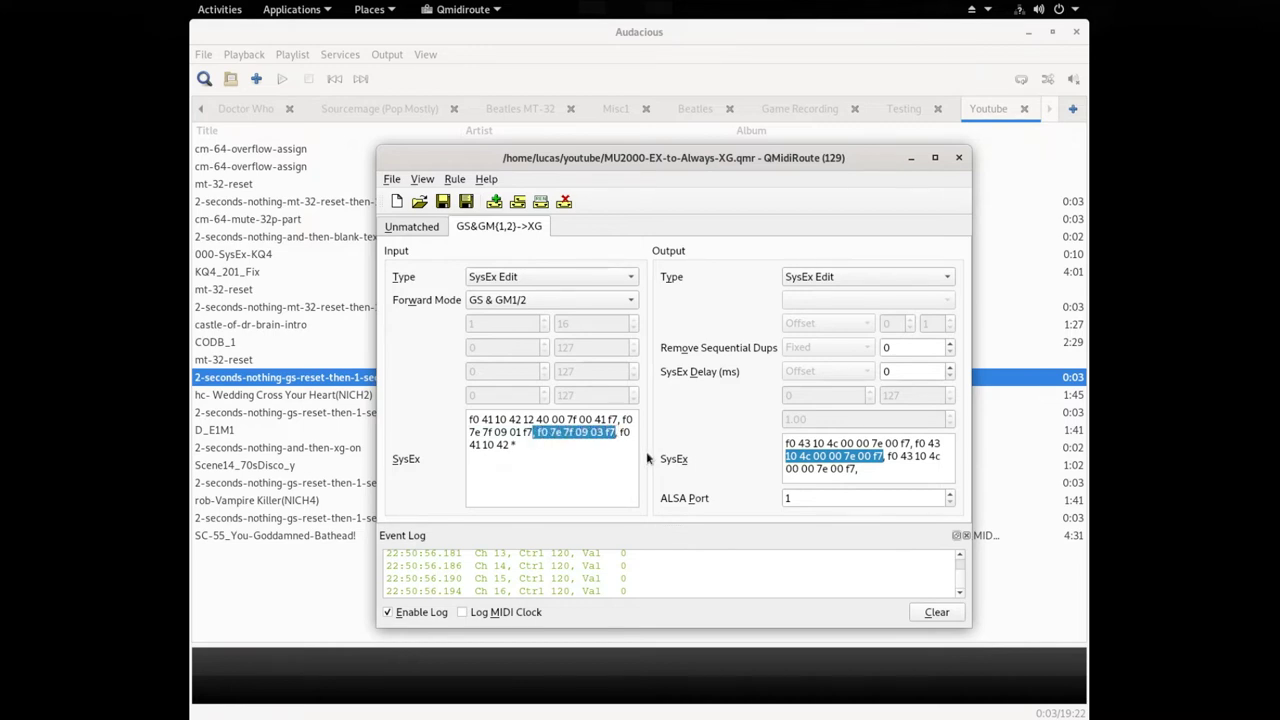
{"action": "left_click_drag", "start_coordinate": [886, 456], "coordinate": [846, 469]}
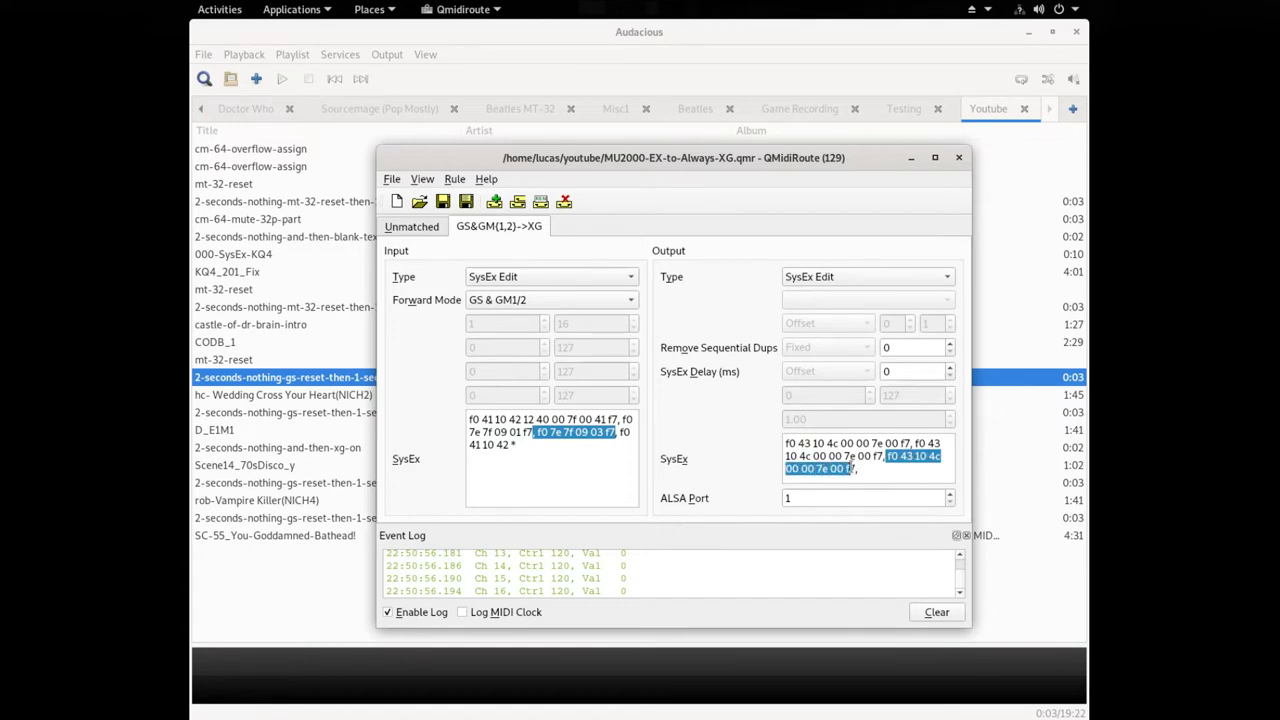
Examine the wildcard entry "f0 41 10 42 *" in the GS&GM(1,2)->XG rule's input SysEx and compare it with the unmatched-event settings
{"action": "left_click", "coordinate": [893, 478]}
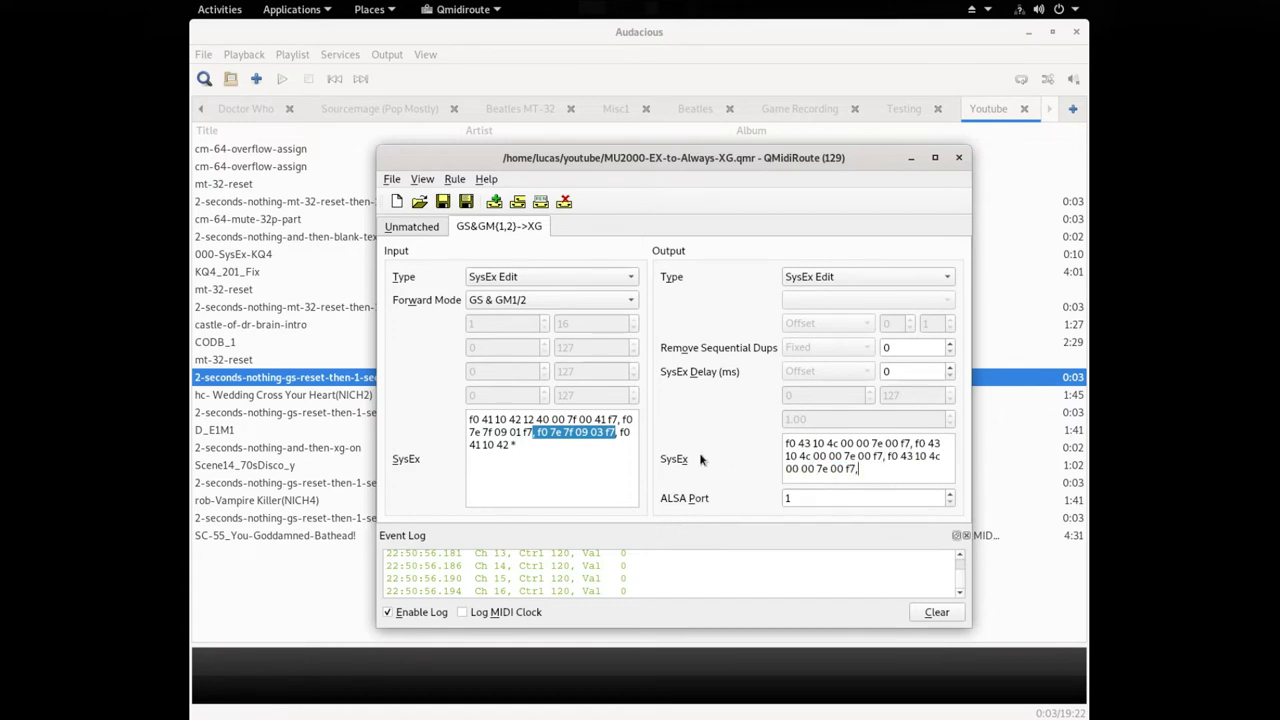
{"action": "left_click_drag", "start_coordinate": [621, 432], "coordinate": [519, 446]}
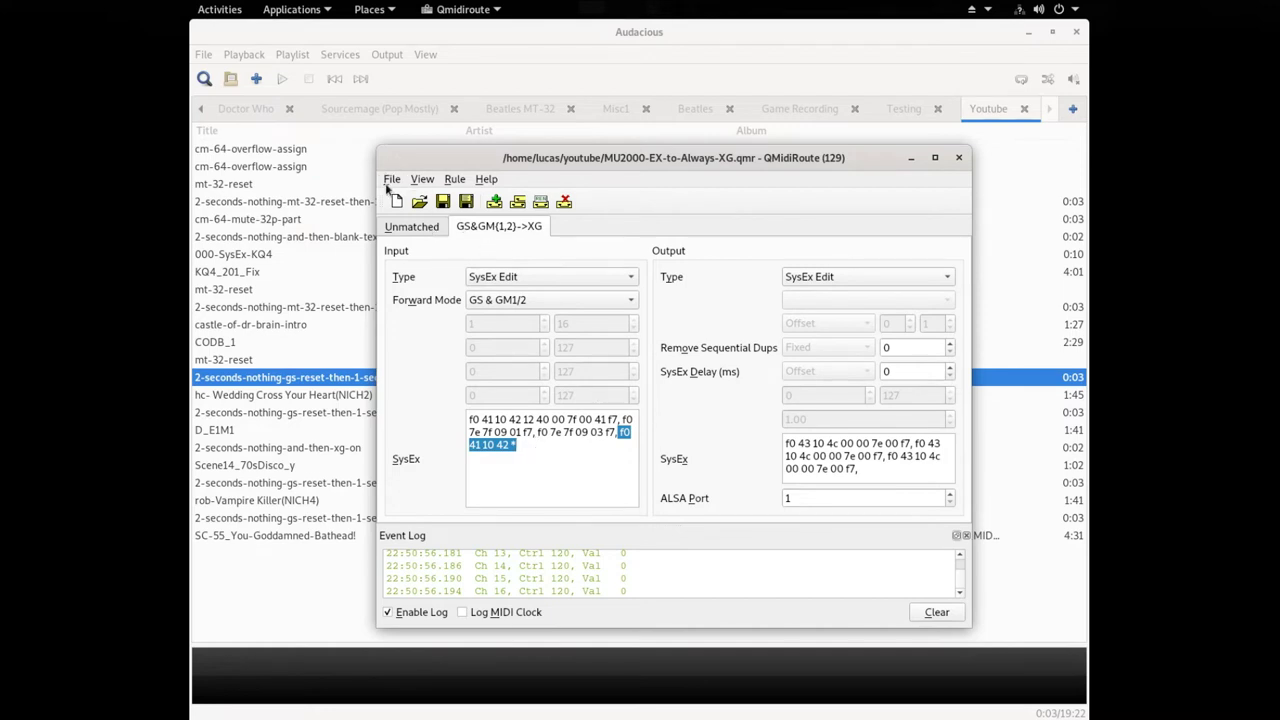
{"action": "left_click", "coordinate": [411, 229]}
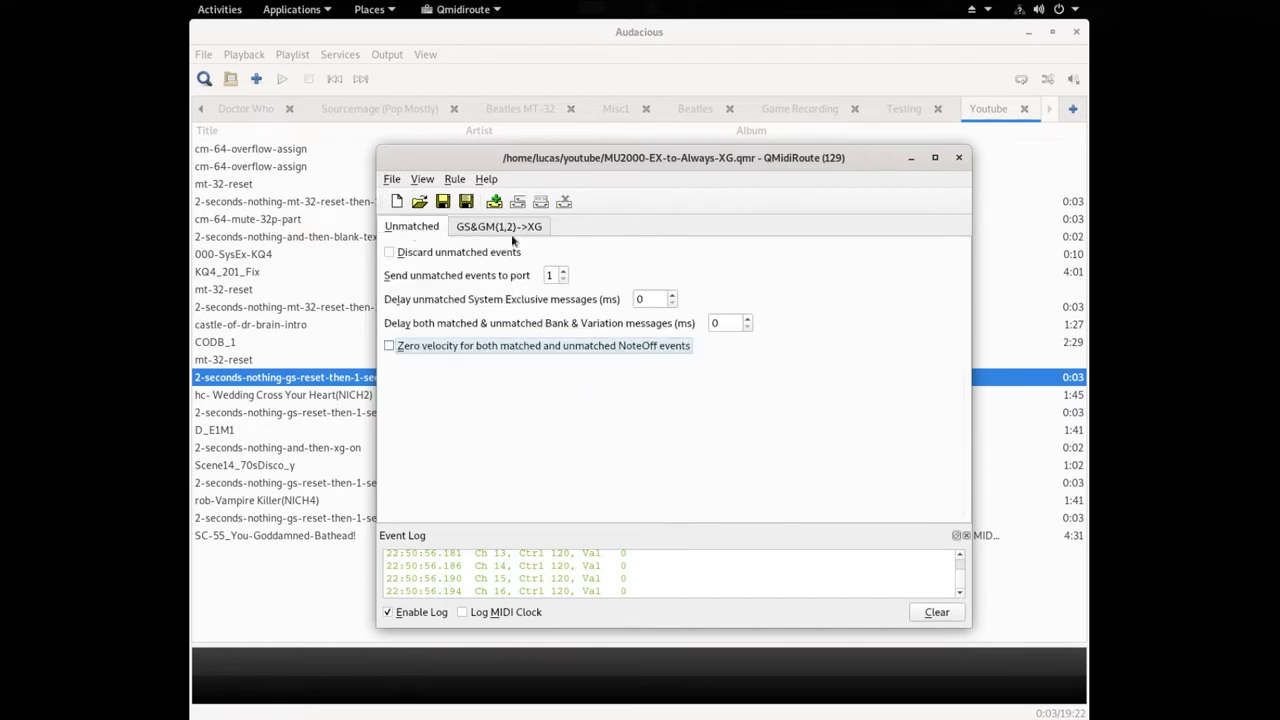
{"action": "left_click", "coordinate": [508, 232]}
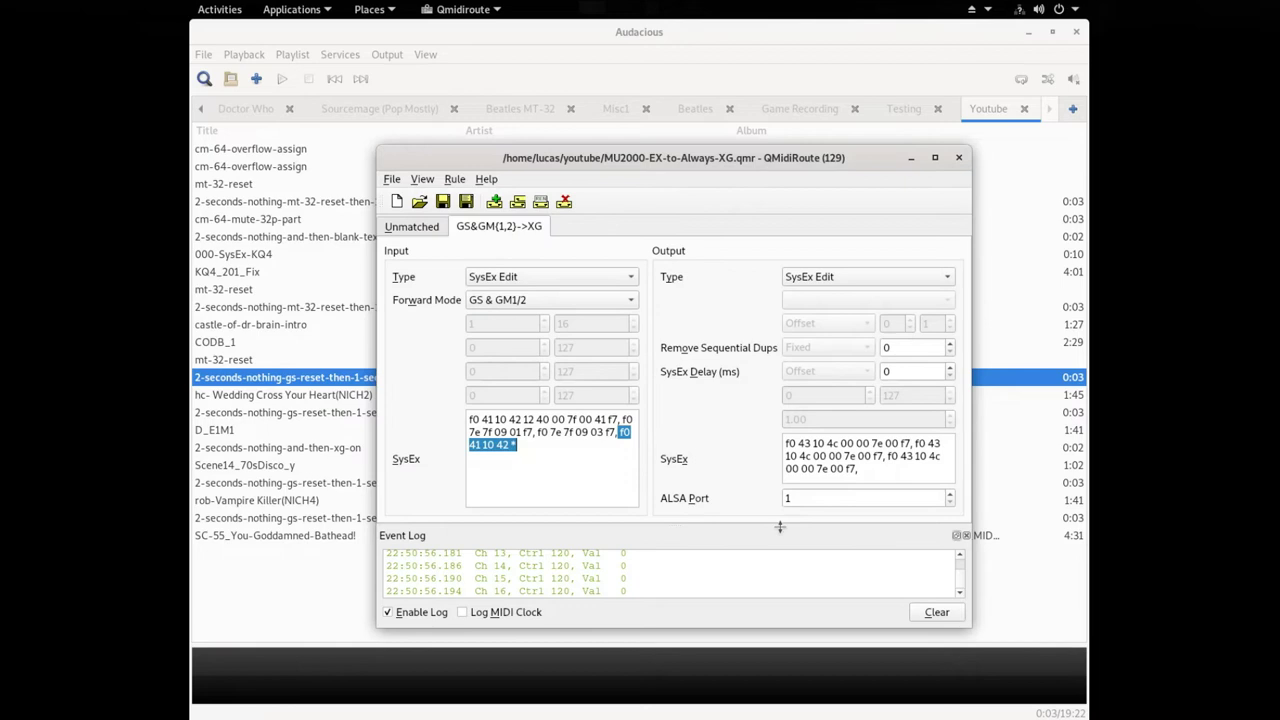
{"action": "left_click", "coordinate": [518, 444]}
{"action": "double_click", "coordinate": [515, 444]}
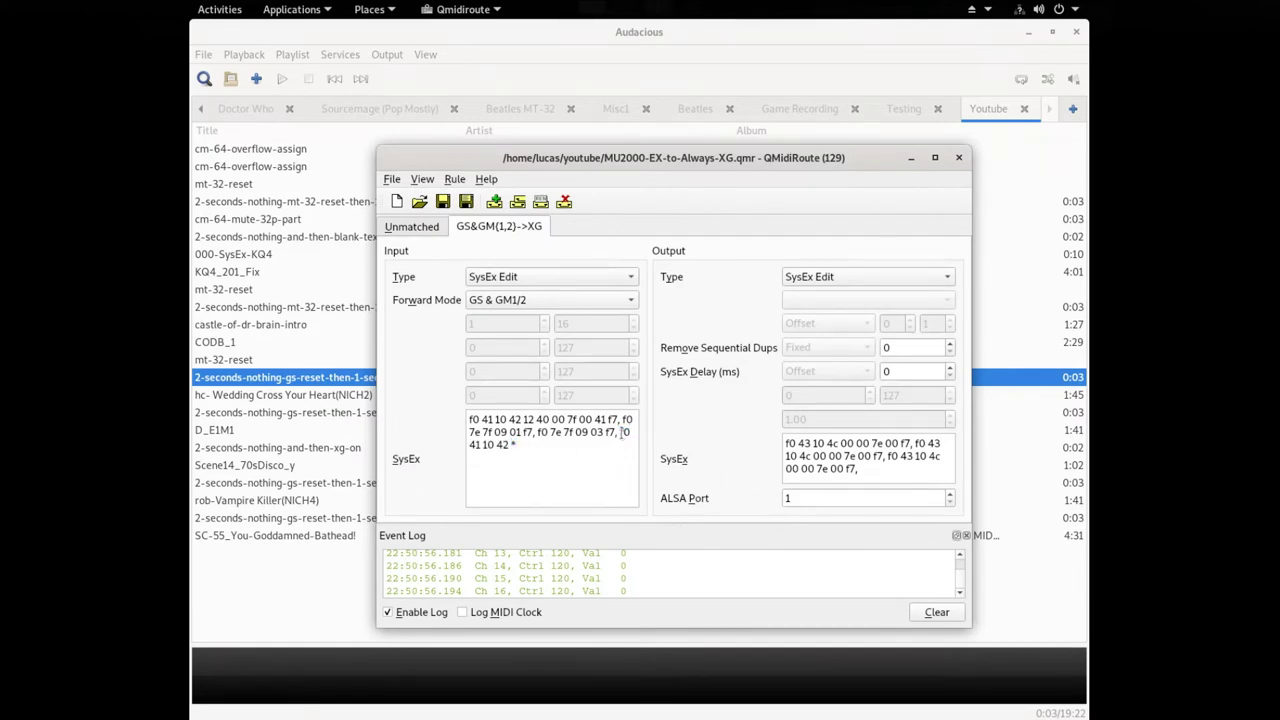
{"action": "left_click_drag", "start_coordinate": [619, 431], "coordinate": [521, 455]}
{"action": "key", "text": "shift+Left"}
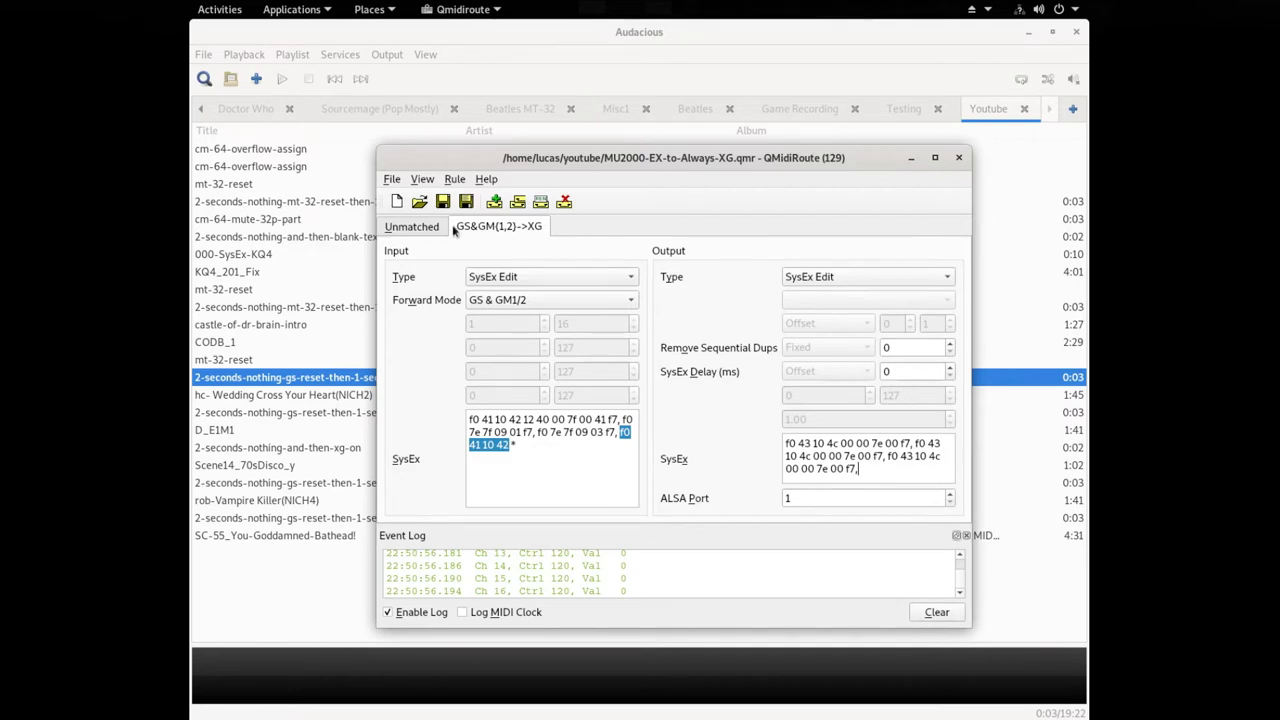
{"action": "left_click", "coordinate": [532, 445]}
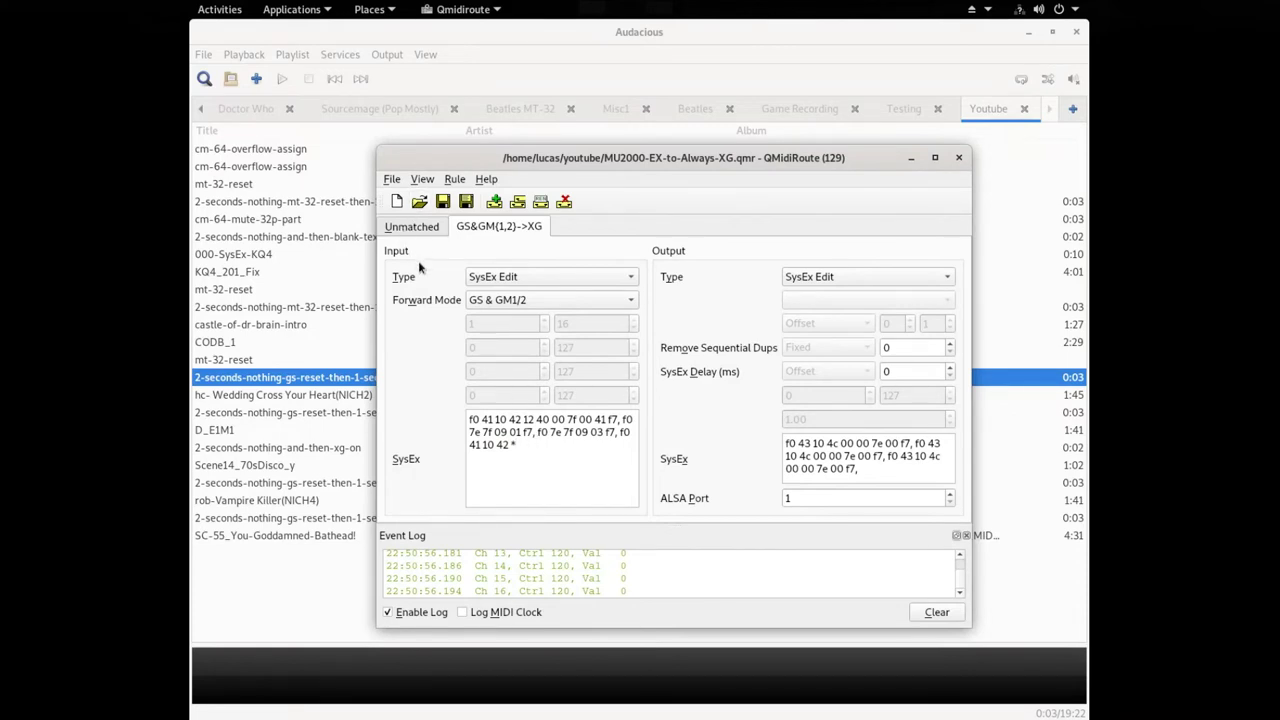
{"action": "left_click", "coordinate": [416, 227]}
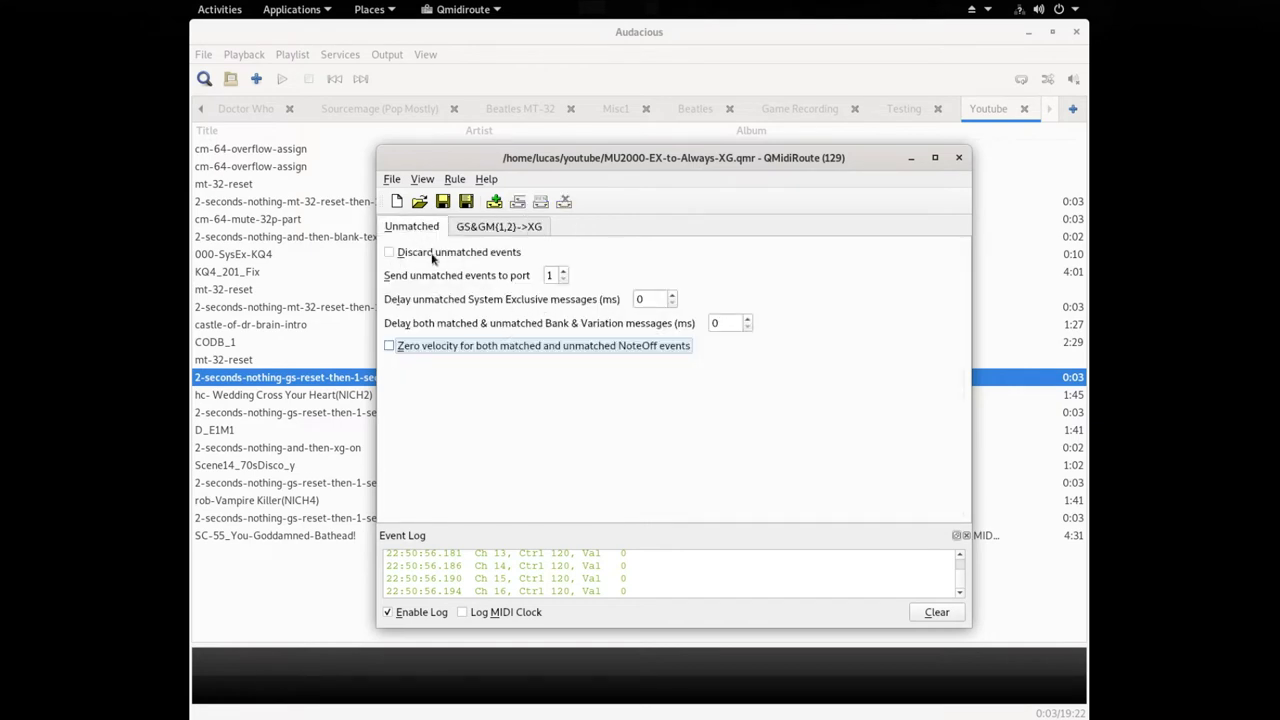
{"action": "left_click", "coordinate": [506, 228]}
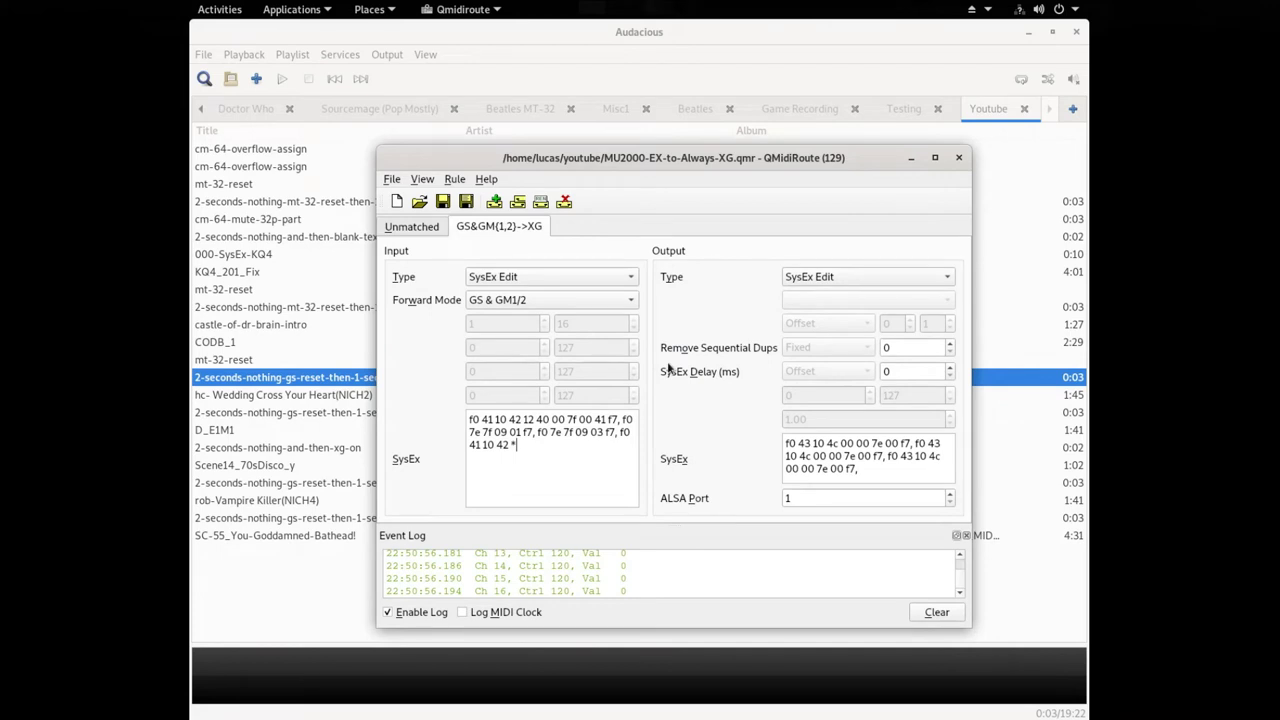
Switch to the Terminal
{"action": "key", "text": "alt+Tab"}
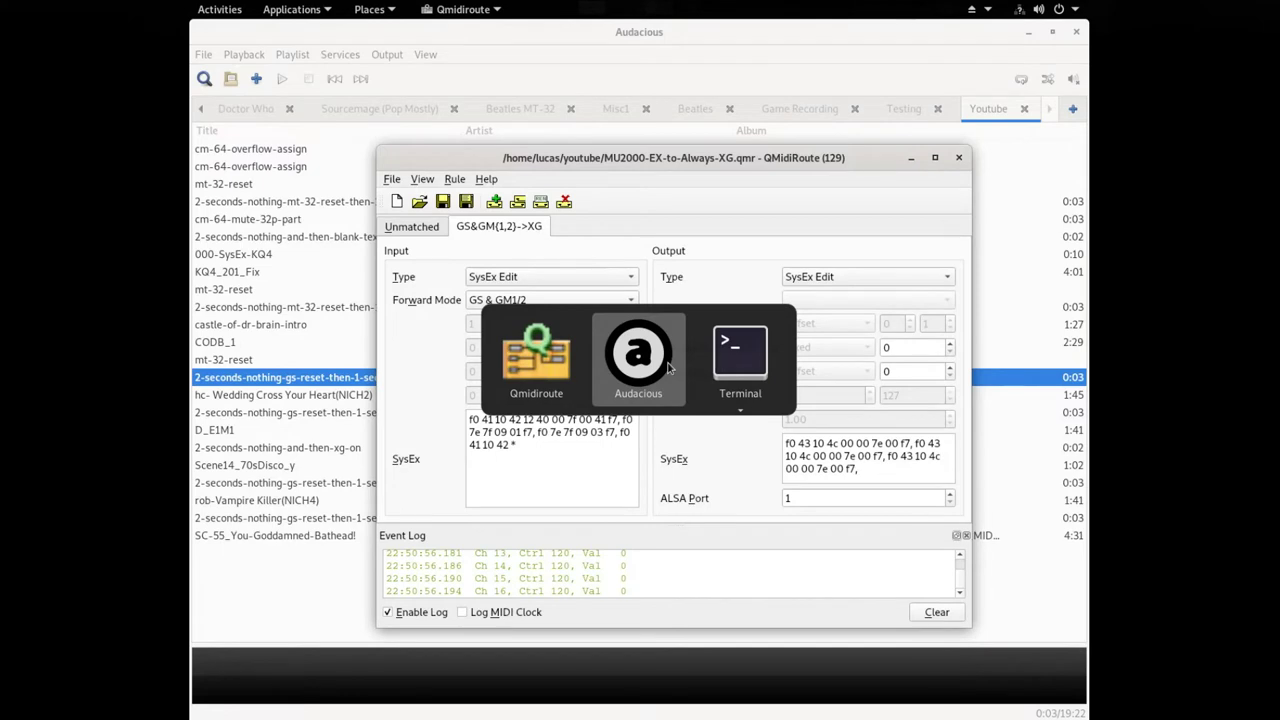
{"action": "key", "text": "alt+Tab"}
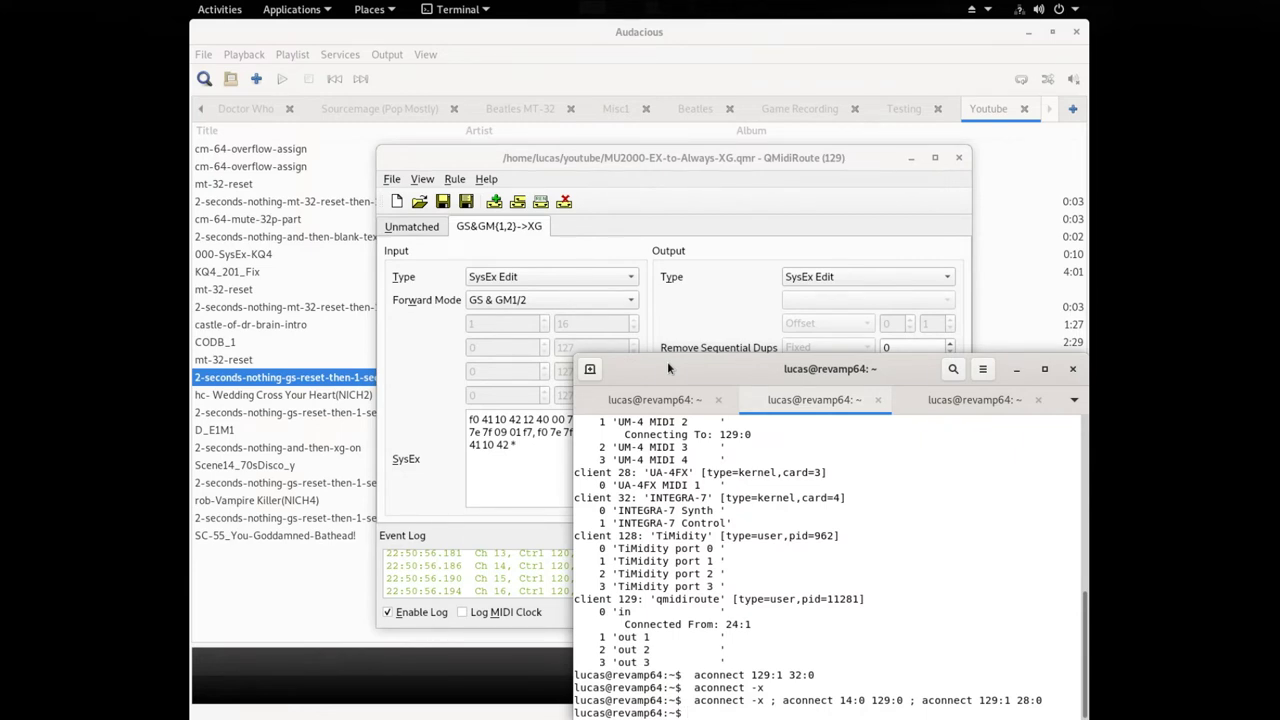
{"action": "key", "text": "Up"}
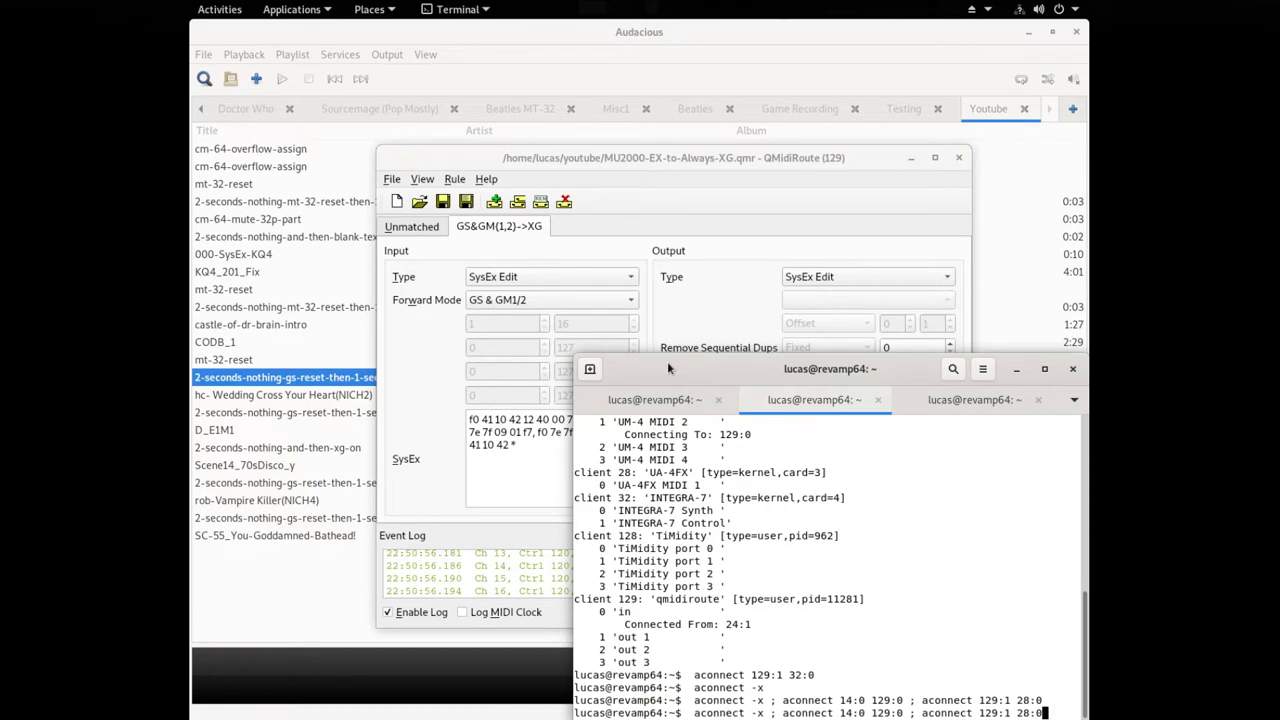
{"action": "key", "text": "Left"}
{"action": "key", "text": "Left"}
{"action": "key", "text": "Left"}
{"action": "key", "text": "Left"}
{"action": "key", "text": "Left"}
{"action": "key", "text": "Left"}
{"action": "key", "text": "Left"}
{"action": "key", "text": "Left"}
{"action": "key", "text": "Left"}
{"action": "key", "text": "Left"}
{"action": "key", "text": "Left"}
{"action": "key", "text": "Left"}
{"action": "key", "text": "Left"}
{"action": "key", "text": "Left"}
{"action": "key", "text": "Left"}
{"action": "key", "text": "Left"}
{"action": "key", "text": "Left"}
{"action": "key", "text": "Left"}
{"action": "key", "text": "Left"}
{"action": "key", "text": "Left"}
{"action": "key", "text": "Left"}
{"action": "key", "text": "Left"}
{"action": "key", "text": "Left"}
{"action": "key", "text": "Left"}
{"action": "key", "text": "Left"}
{"action": "key", "text": "Right"}
{"action": "key", "text": "Right"}
{"action": "key", "text": "Right"}
{"action": "key", "text": "Right"}
{"action": "key", "text": "Right"}
{"action": "key", "text": "Right"}
{"action": "key", "text": "Right"}
{"action": "key", "text": "Right"}
{"action": "key", "text": "Right"}
{"action": "key", "text": "Right"}
{"action": "key", "text": "Right"}
{"action": "key", "text": "Right"}
{"action": "key", "text": "Right"}
{"action": "key", "text": "Right"}
{"action": "key", "text": "Right"}
{"action": "key", "text": "Right"}
{"action": "key", "text": "Right"}
{"action": "key", "text": "Right"}
{"action": "key", "text": "Right"}
{"action": "key", "text": "Right"}
{"action": "key", "text": "Right"}
{"action": "key", "text": "Right"}
{"action": "key", "text": "Right"}
{"action": "key", "text": "Right"}
{"action": "key", "text": "Right"}
{"action": "key", "text": "Right"}
{"action": "key", "text": "Right"}
{"action": "key", "text": "Right"}
{"action": "key", "text": "Right"}
{"action": "key", "text": "BackSpace"}
{"action": "type", "text": "2"}
{"action": "key", "text": "End"}
{"action": "key", "text": "ctrl+k"}
List the MIDI connections with "aconnect -l", and run "aconnect -x ; aconnect 14:0 129:0 ; aconnect 129:1 32:0" to route QMidiRoute to the MU2000
{"action": "type", "text": "aconnect -"}
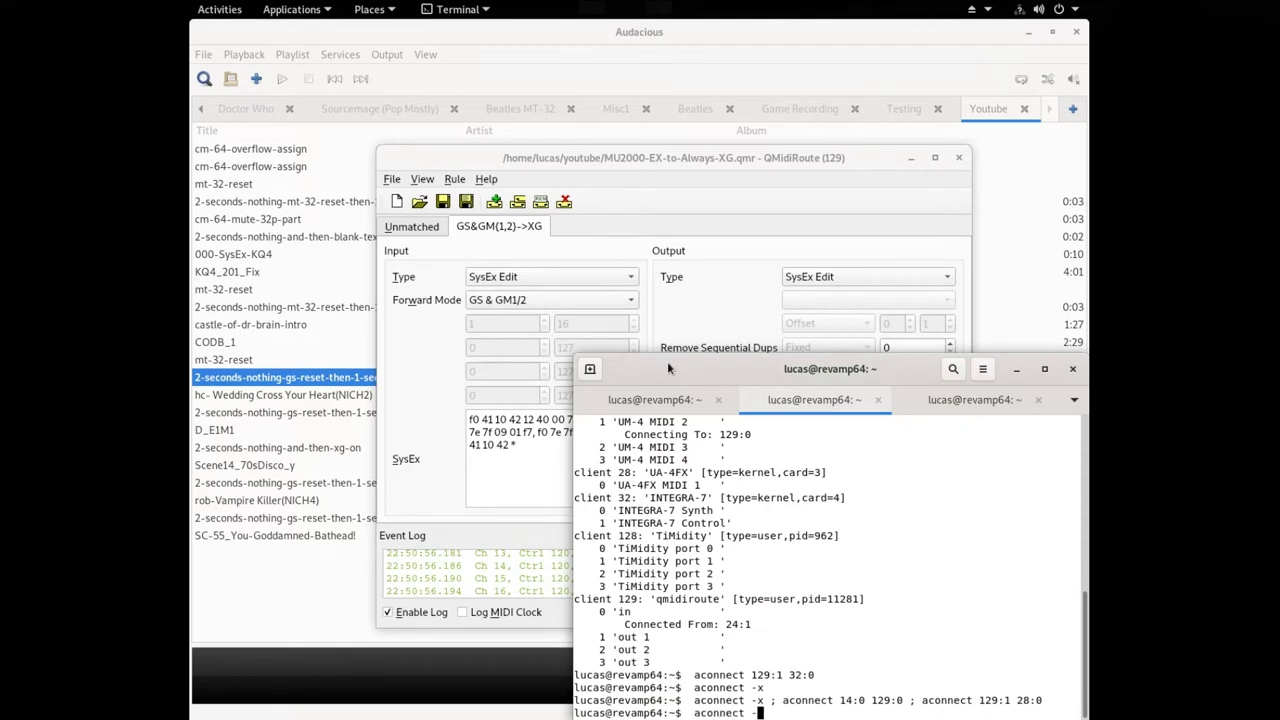
{"action": "type", "text": "l"}
{"action": "key", "text": "Return"}
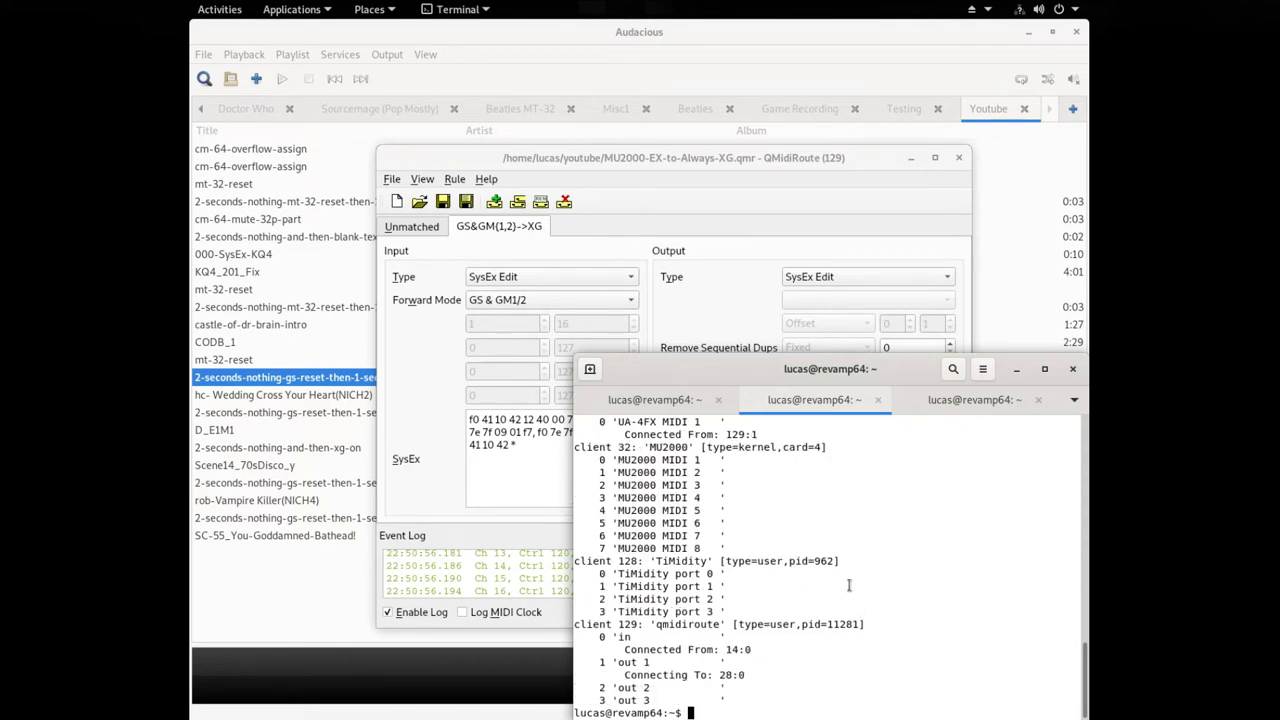
{"action": "type", "text": "aconnect -x ; aconnect 14:0 129:0 ; aconnect 129:1 32:0"}
{"action": "key", "text": "Return"}
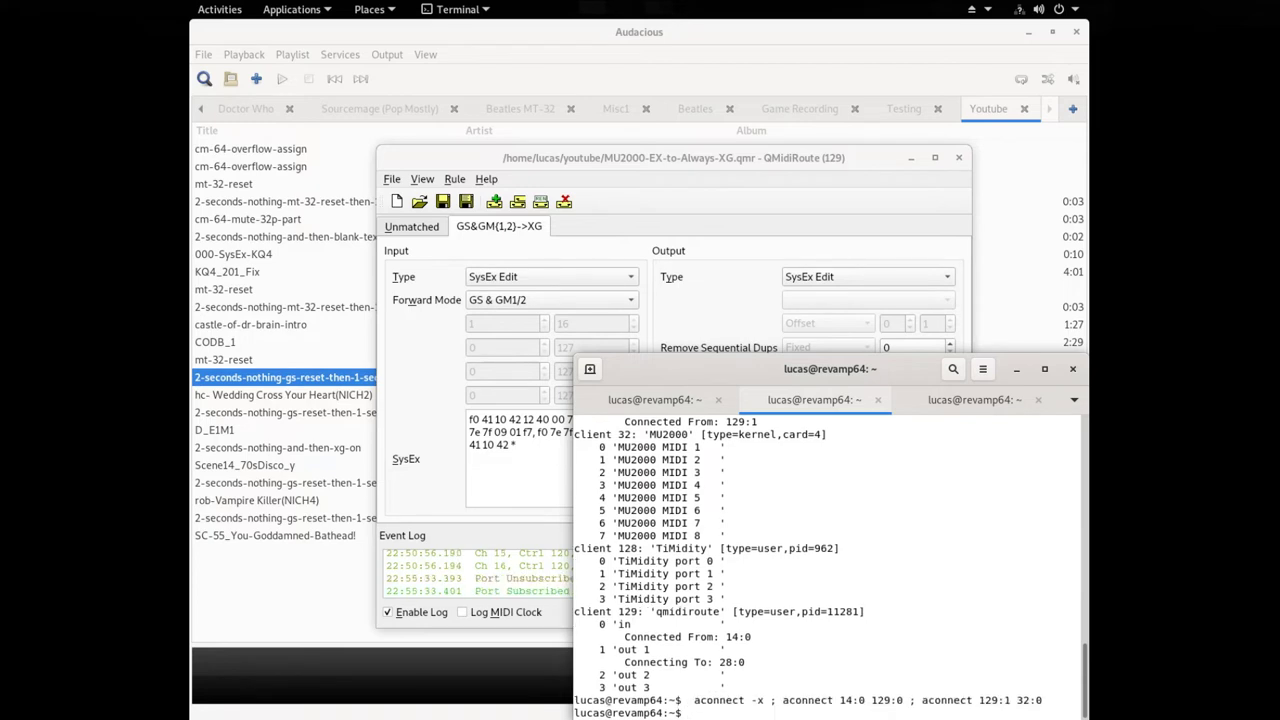
Switch to Audacious and play the 2-seconds-nothing-gs-reset track listed just before hc- Wedding Cross Your Heart(NICH2)
{"action": "key", "text": "alt+Tab"}
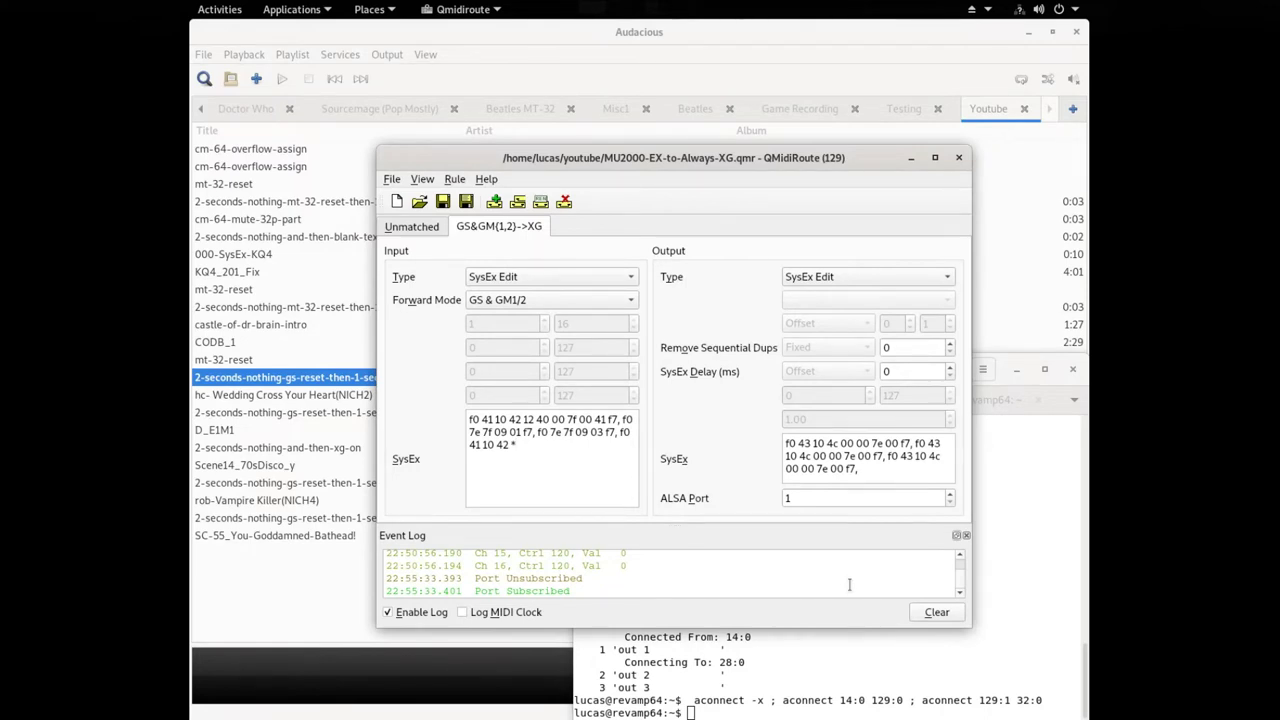
{"action": "key", "text": "alt+Tab"}
{"action": "key", "text": "alt+Tab"}
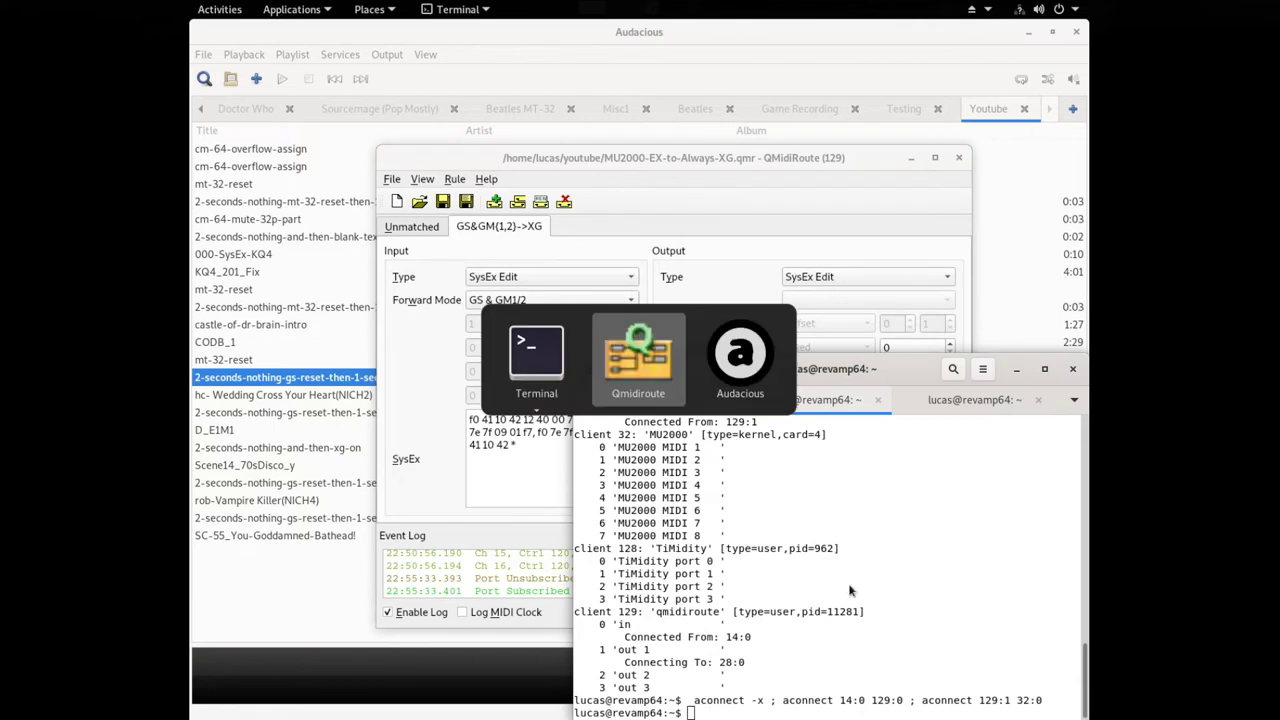
{"action": "key", "text": "alt+Tab"}
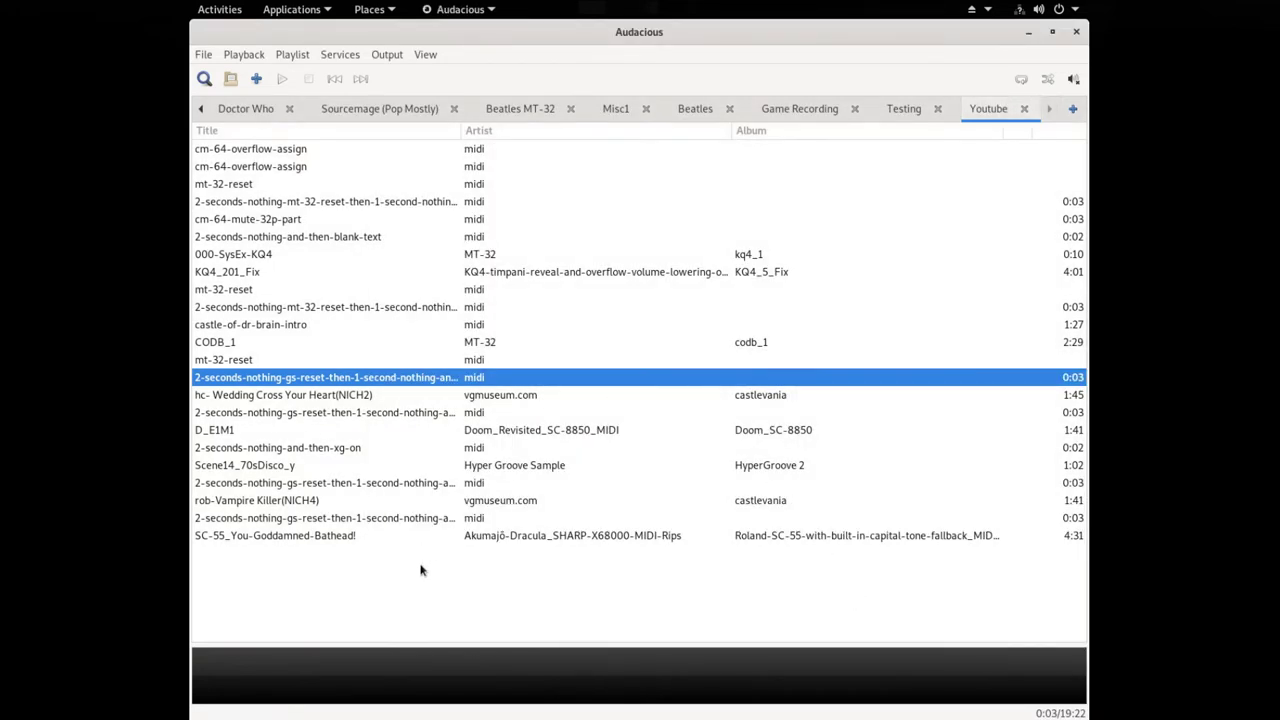
{"action": "double_click", "coordinate": [303, 380]}
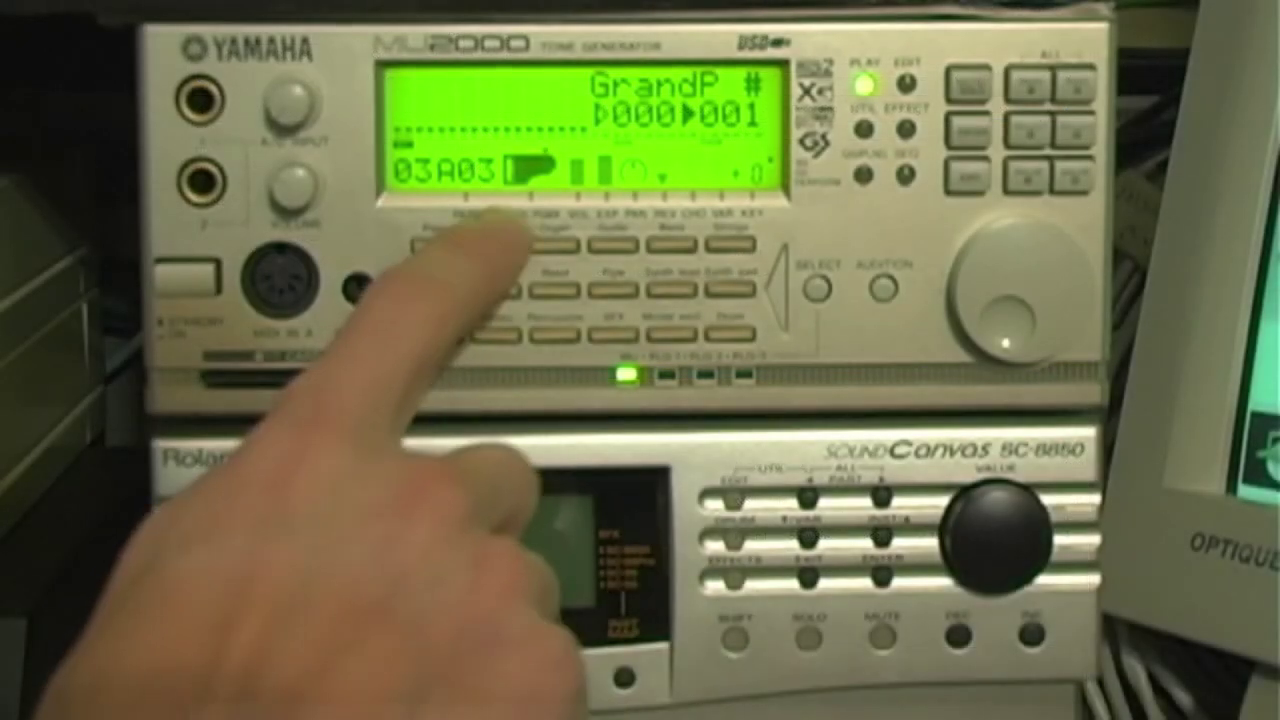
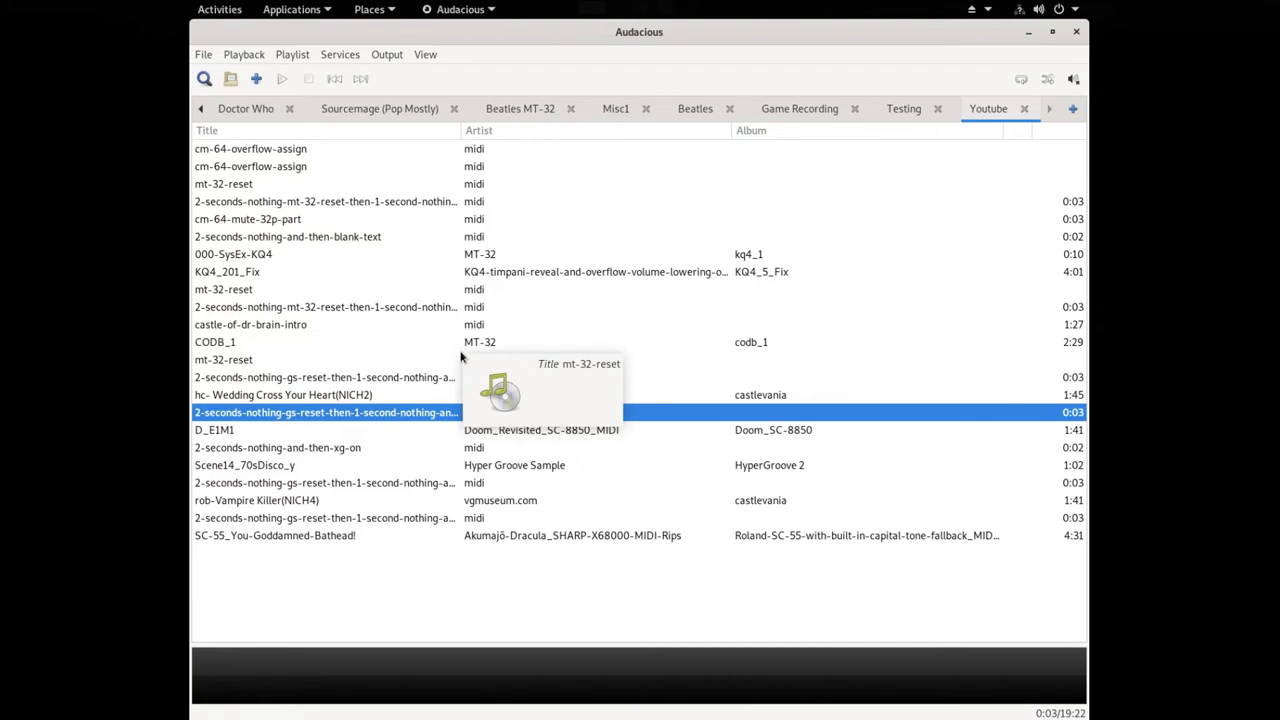
Switch to QMidiRoute, open the route map MU2000-EX-to-Always-XG.qmr, and check its unmatched-event settings and GS&GM(1,2)->XG rule
{"action": "key", "text": "alt+Tab"}
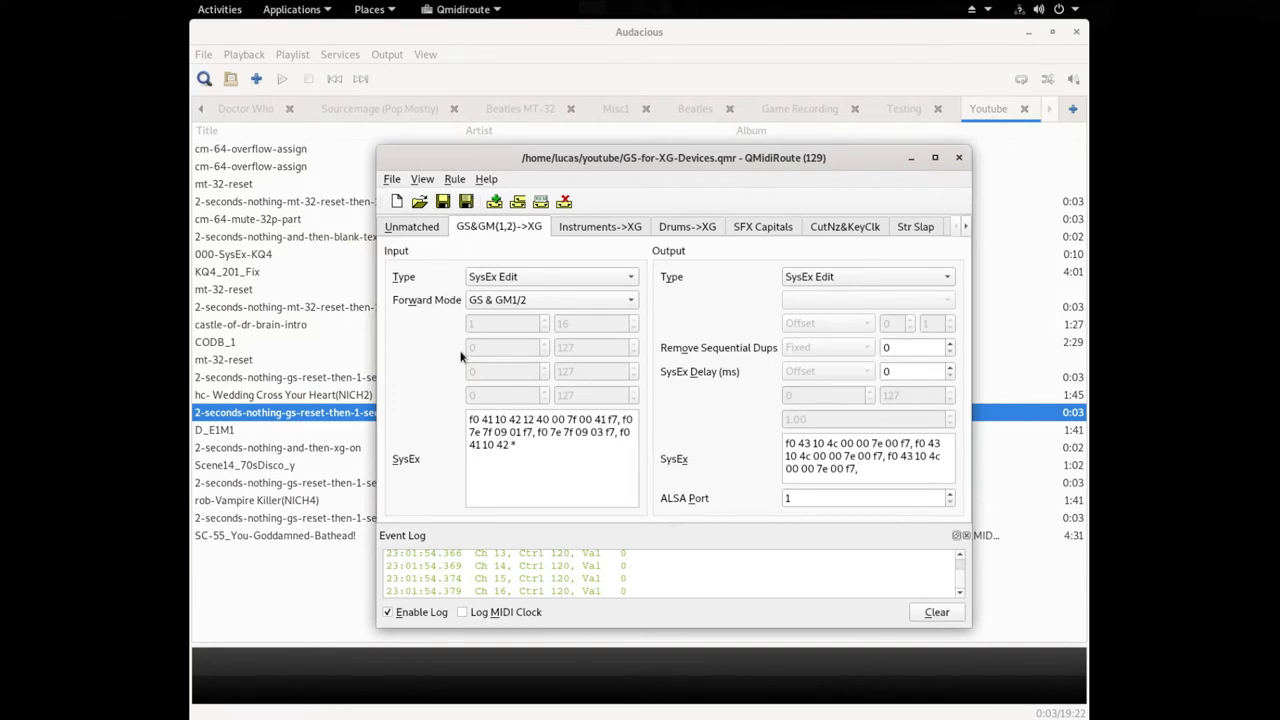
{"action": "left_click", "coordinate": [391, 182]}
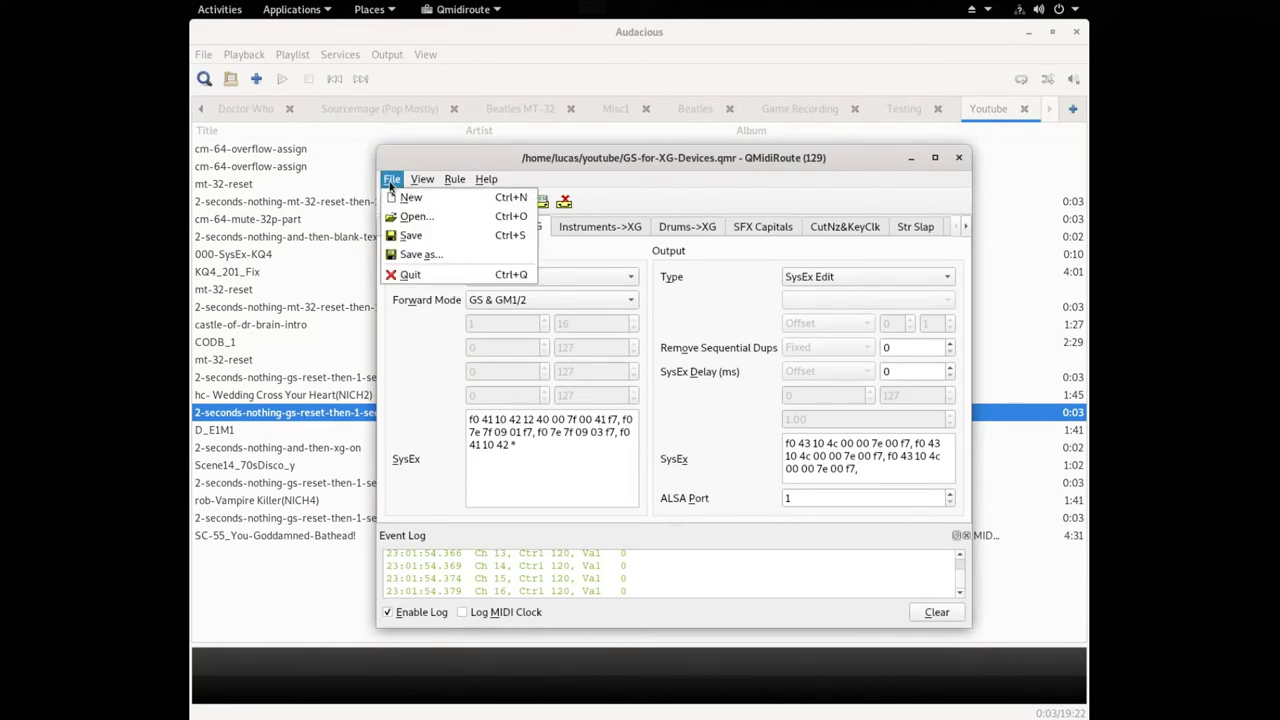
{"action": "left_click", "coordinate": [412, 216]}
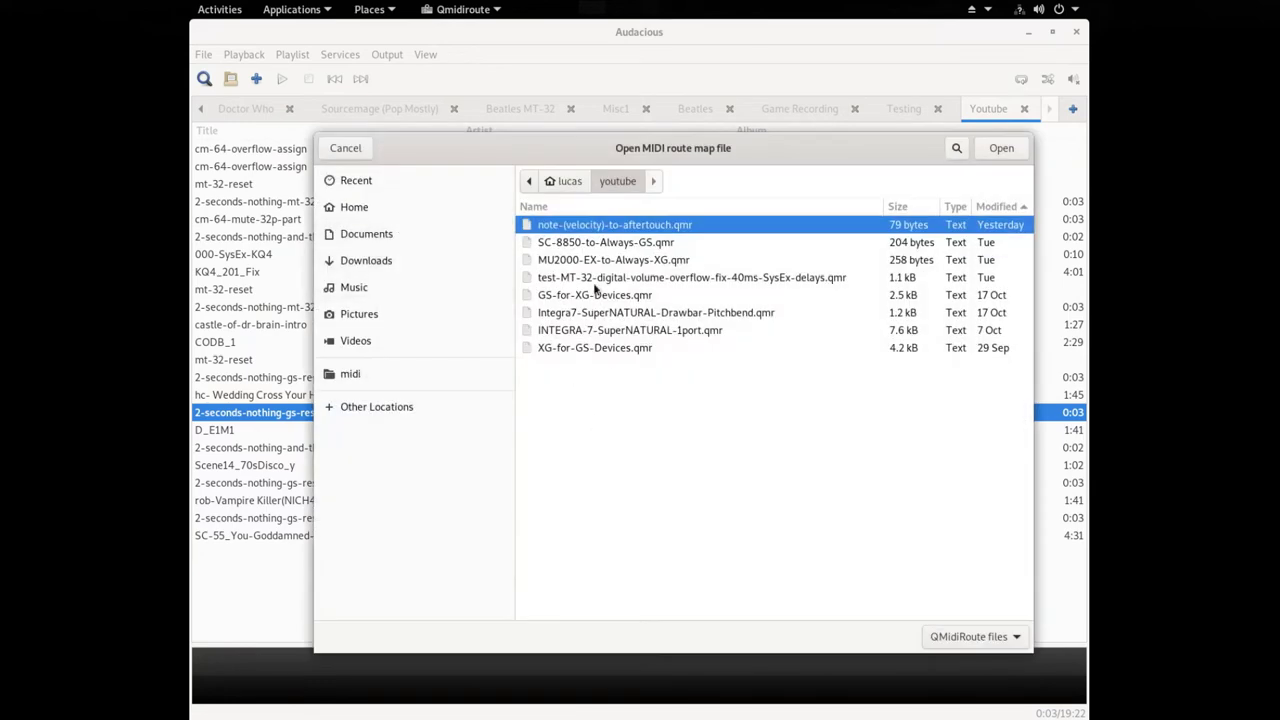
{"action": "double_click", "coordinate": [595, 262]}
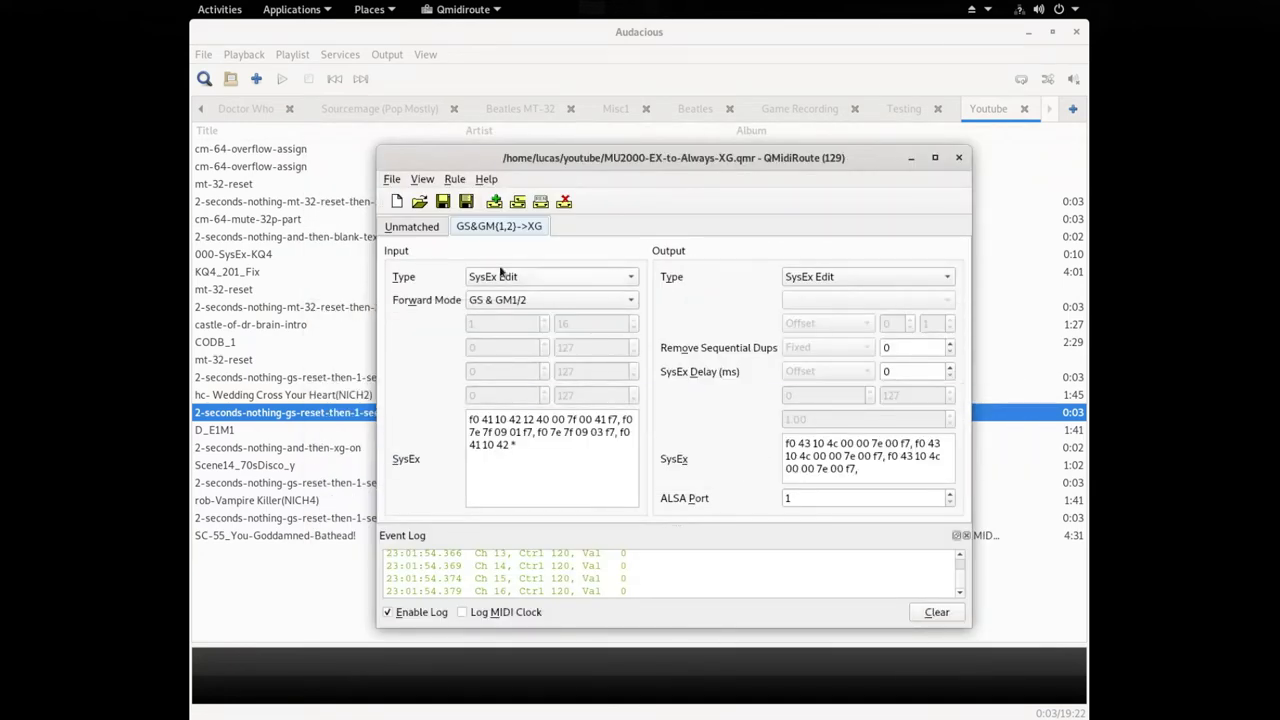
{"action": "left_click", "coordinate": [432, 228]}
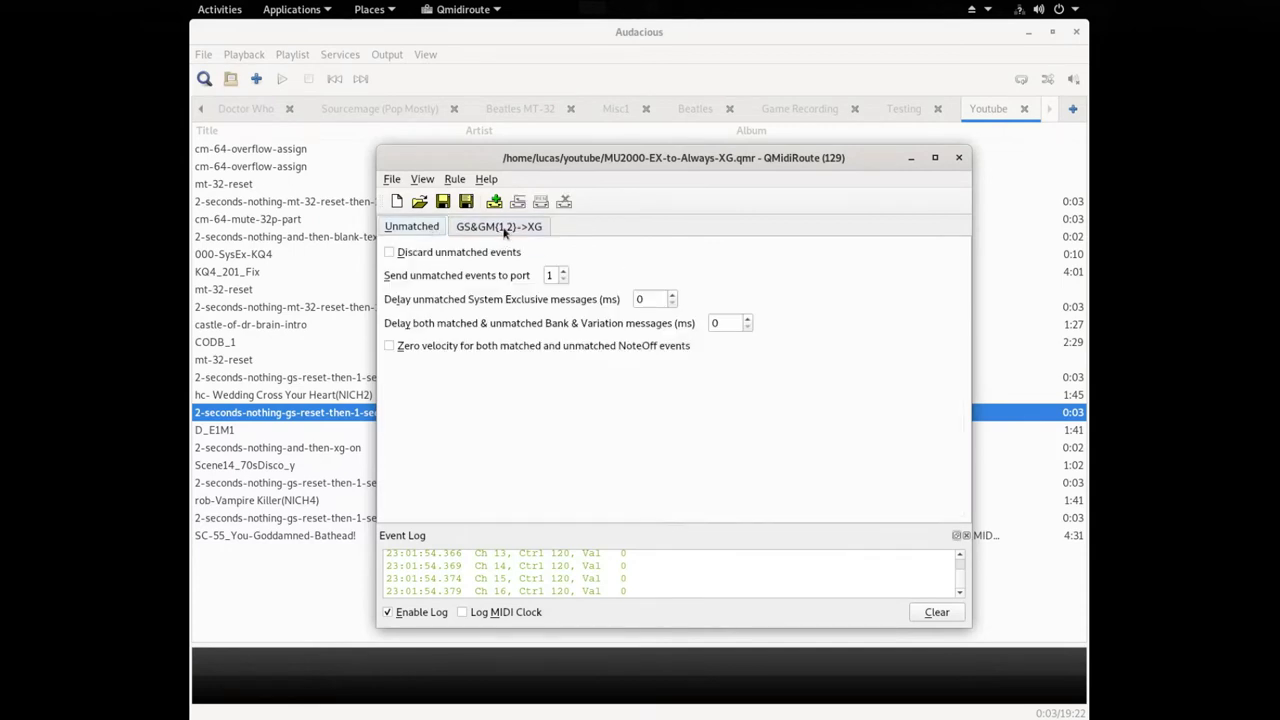
{"action": "left_click", "coordinate": [505, 229]}
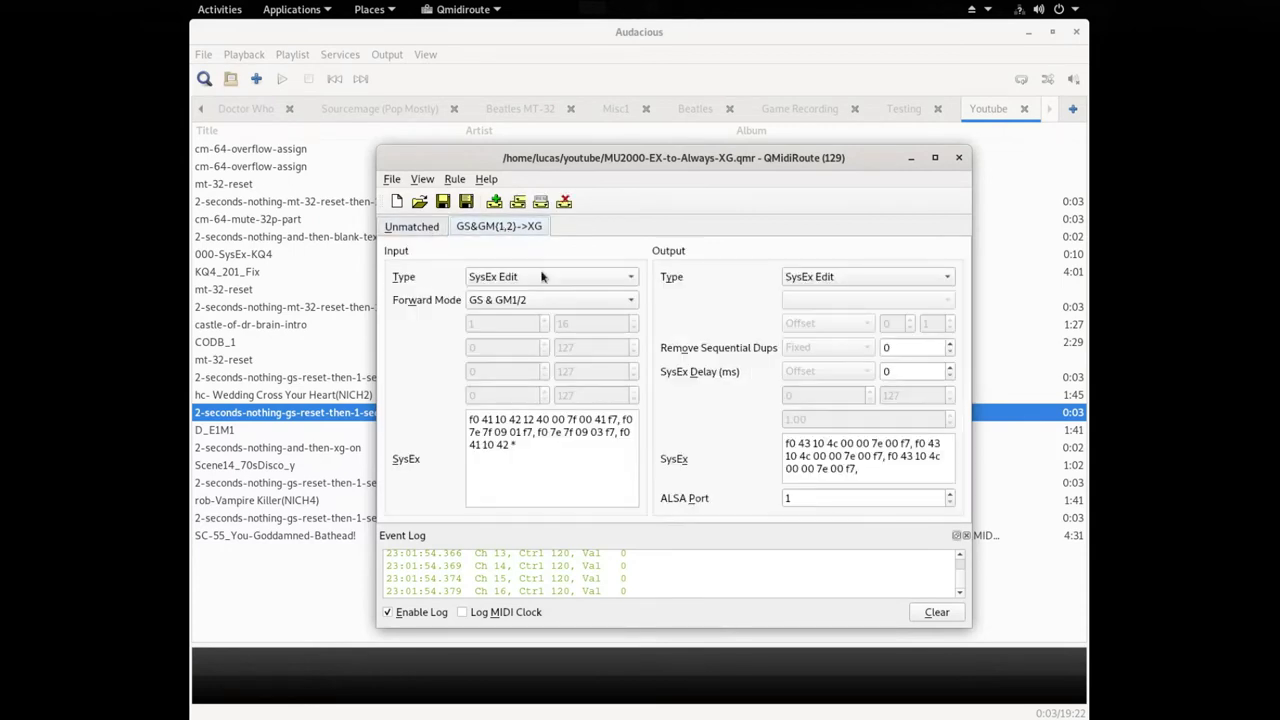
Switch to Audacious and play the selected 2-seconds-nothing-gs-reset track listed just before D_E1M1
{"action": "left_click", "coordinate": [637, 62]}
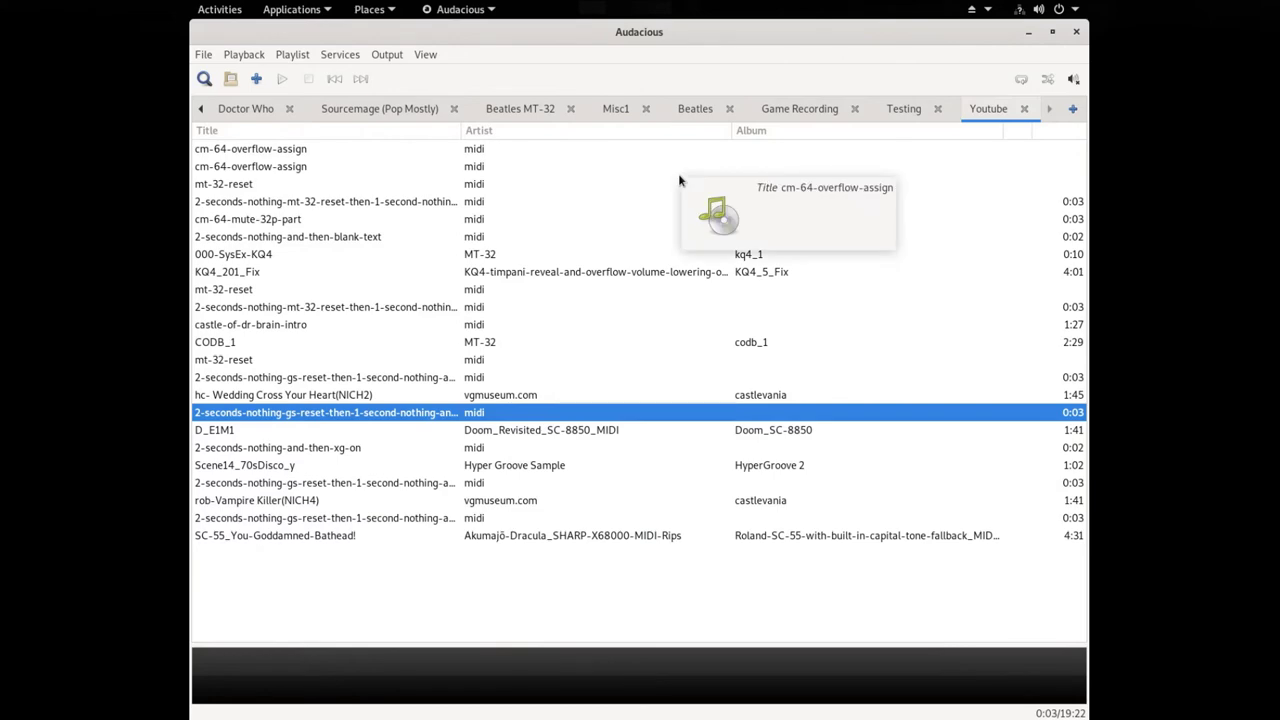
{"action": "key", "text": "Return"}
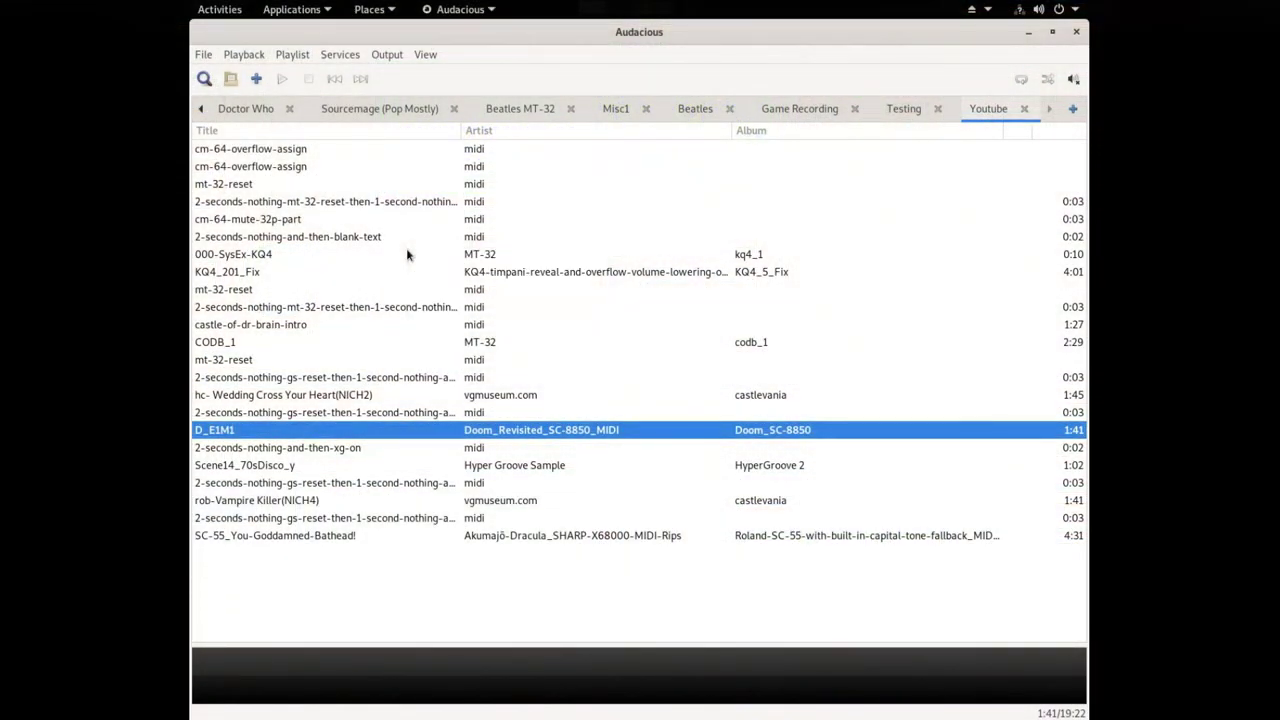
Switch back to QMidiRoute and open the route map GS-for-XG-Devices.qmr
{"action": "key", "text": "alt+Tab"}
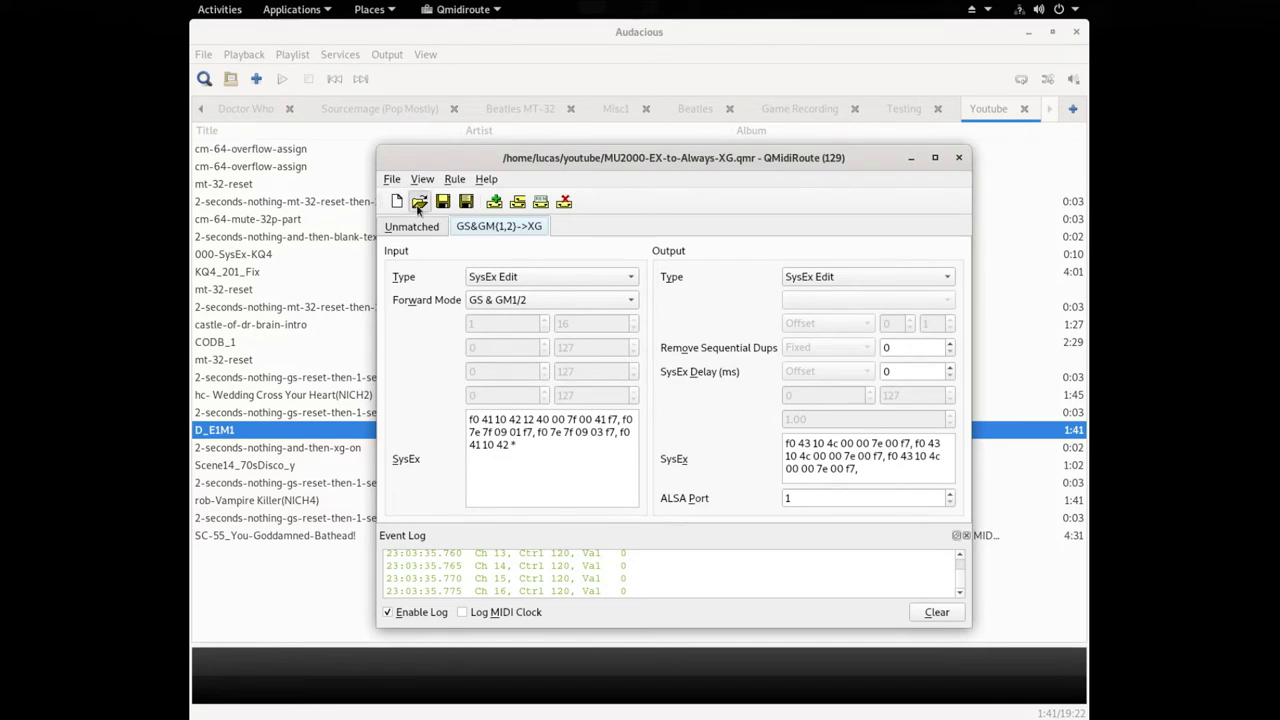
{"action": "left_click", "coordinate": [419, 202]}
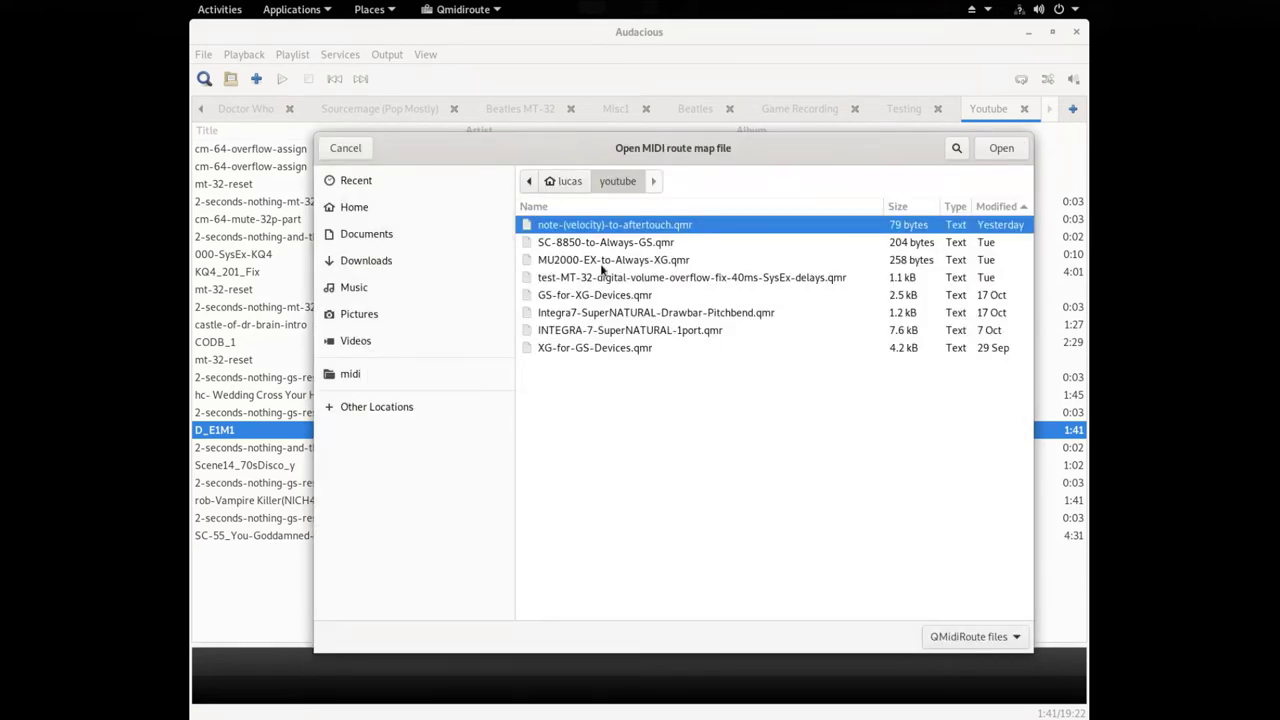
{"action": "double_click", "coordinate": [577, 295]}
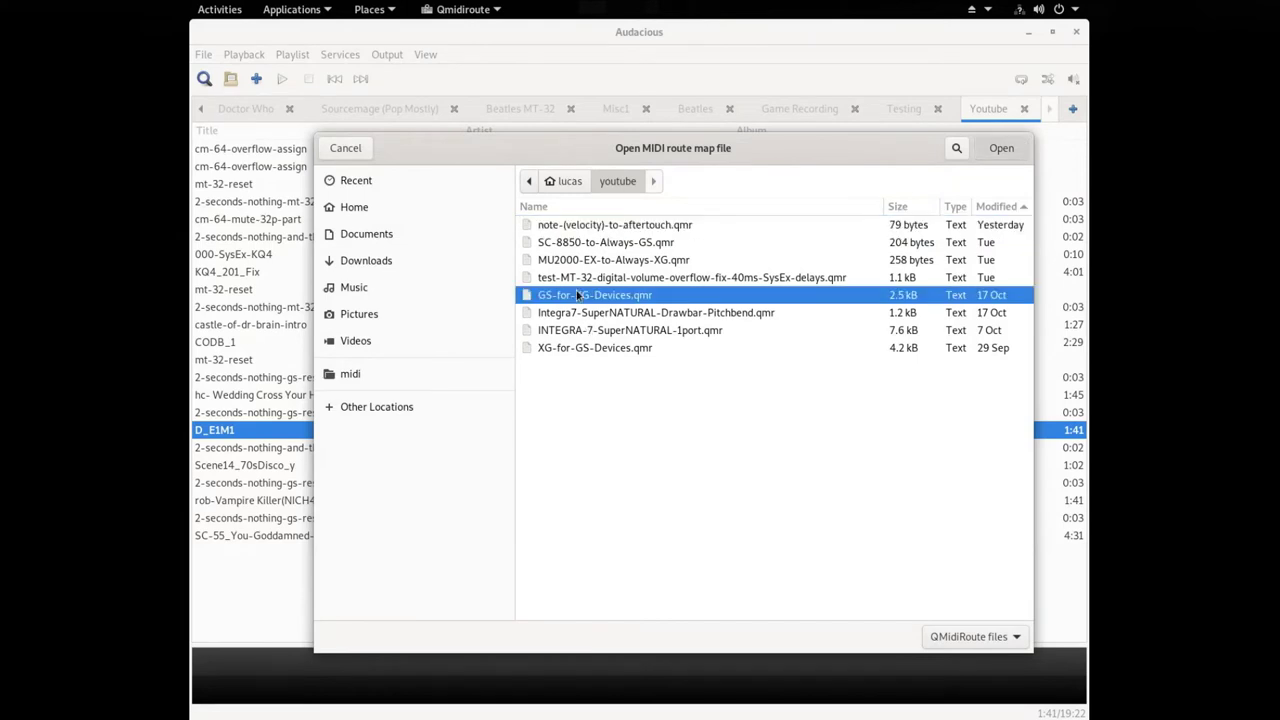
Look through the GS-for-XG-Devices rules one by one, from the last sound-effect rules back to the unmatched-event settings
{"action": "key", "text": "ctrl+Page_Up"}
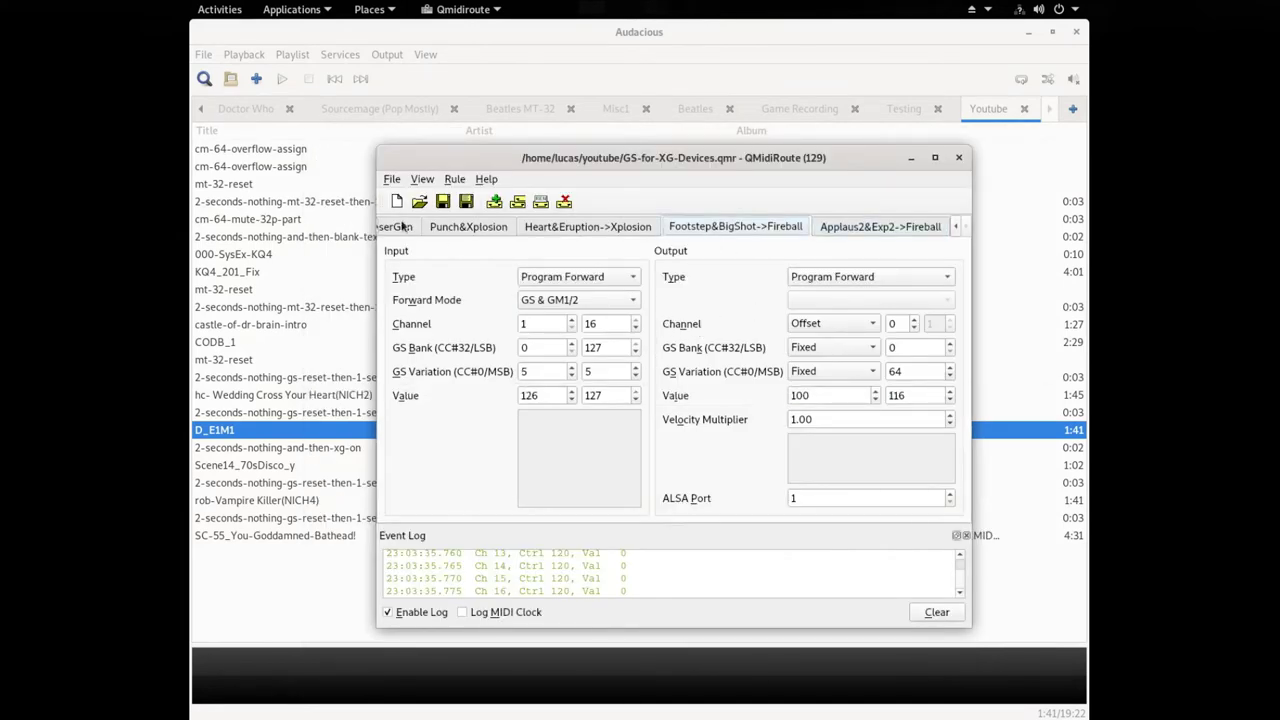
{"action": "left_click", "coordinate": [383, 229]}
{"action": "left_click", "coordinate": [382, 229]}
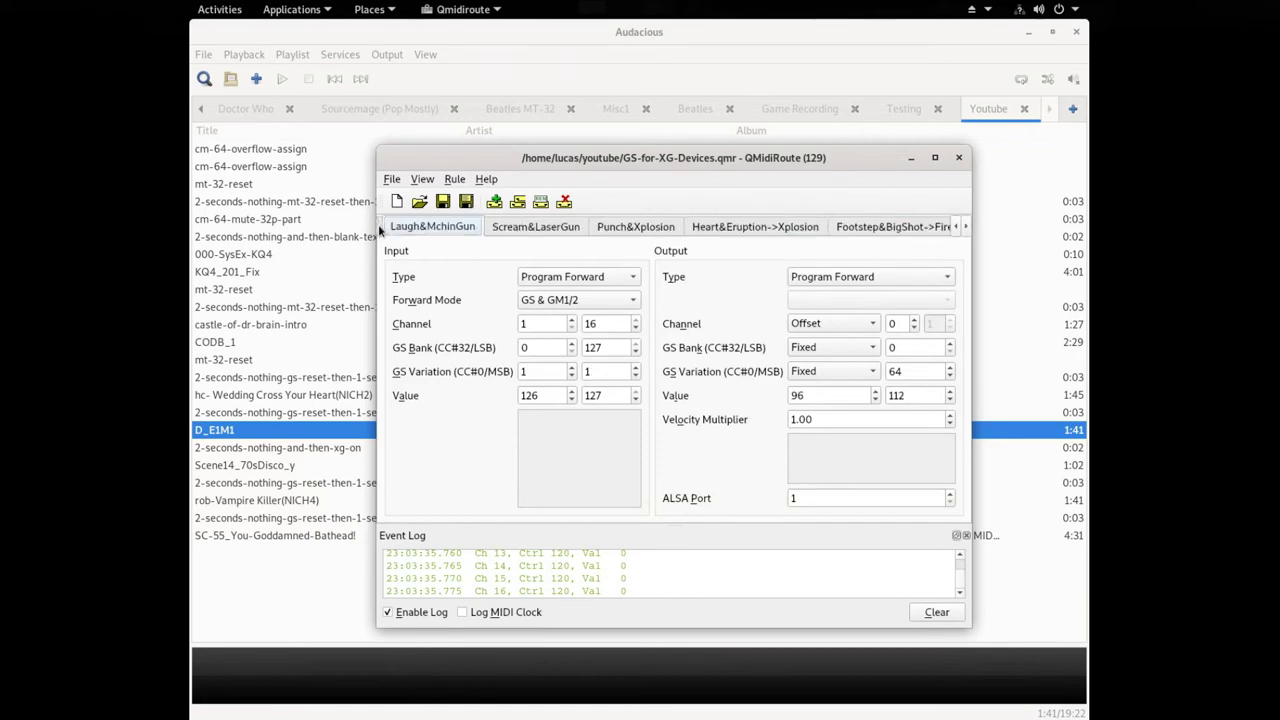
{"action": "left_click", "coordinate": [381, 229]}
{"action": "left_click", "coordinate": [381, 229]}
{"action": "left_click", "coordinate": [380, 229]}
{"action": "left_click", "coordinate": [380, 229]}
{"action": "left_click", "coordinate": [380, 229]}
{"action": "left_click", "coordinate": [380, 229]}
{"action": "left_click", "coordinate": [380, 229]}
{"action": "left_click", "coordinate": [380, 229]}
{"action": "left_click", "coordinate": [380, 229]}
{"action": "left_click", "coordinate": [380, 229]}
{"action": "left_click", "coordinate": [380, 229]}
{"action": "left_click", "coordinate": [380, 229]}
{"action": "left_click", "coordinate": [380, 229]}
{"action": "left_click", "coordinate": [380, 229]}
{"action": "left_click", "coordinate": [380, 229]}
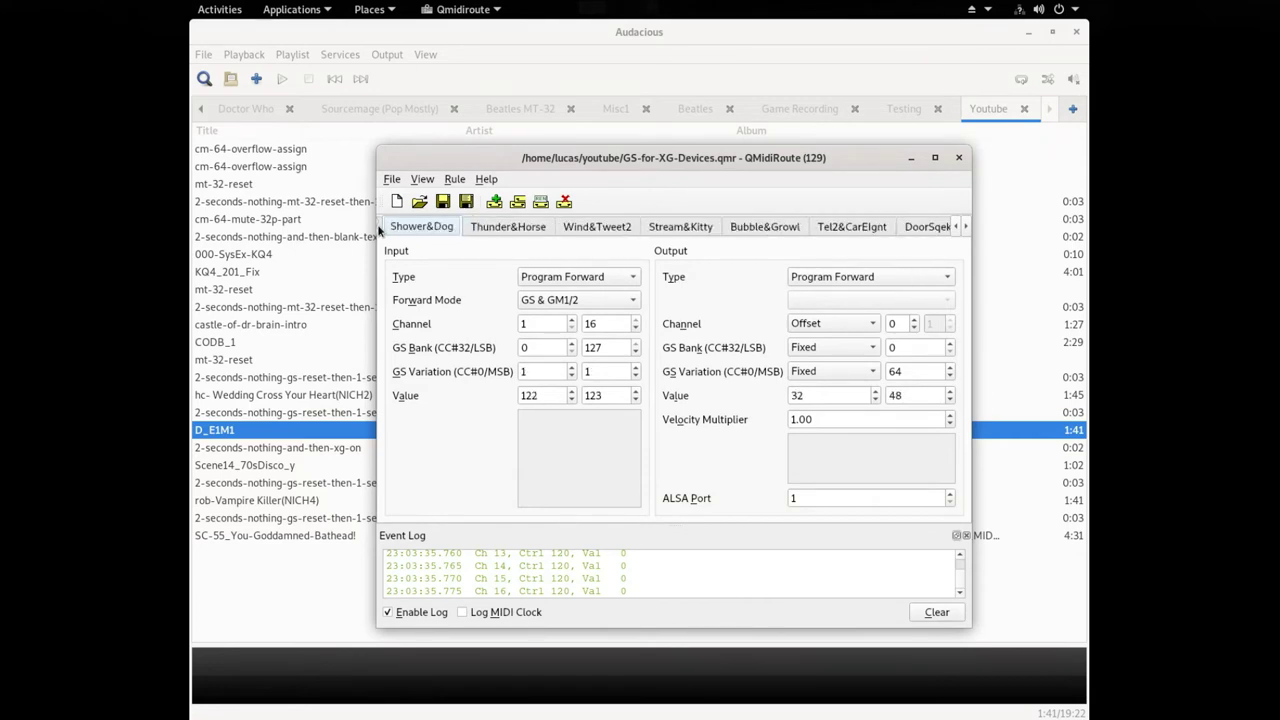
{"action": "left_click", "coordinate": [380, 229]}
{"action": "left_click", "coordinate": [380, 229]}
{"action": "left_click", "coordinate": [380, 229]}
{"action": "left_click", "coordinate": [380, 229]}
{"action": "left_click", "coordinate": [378, 226]}
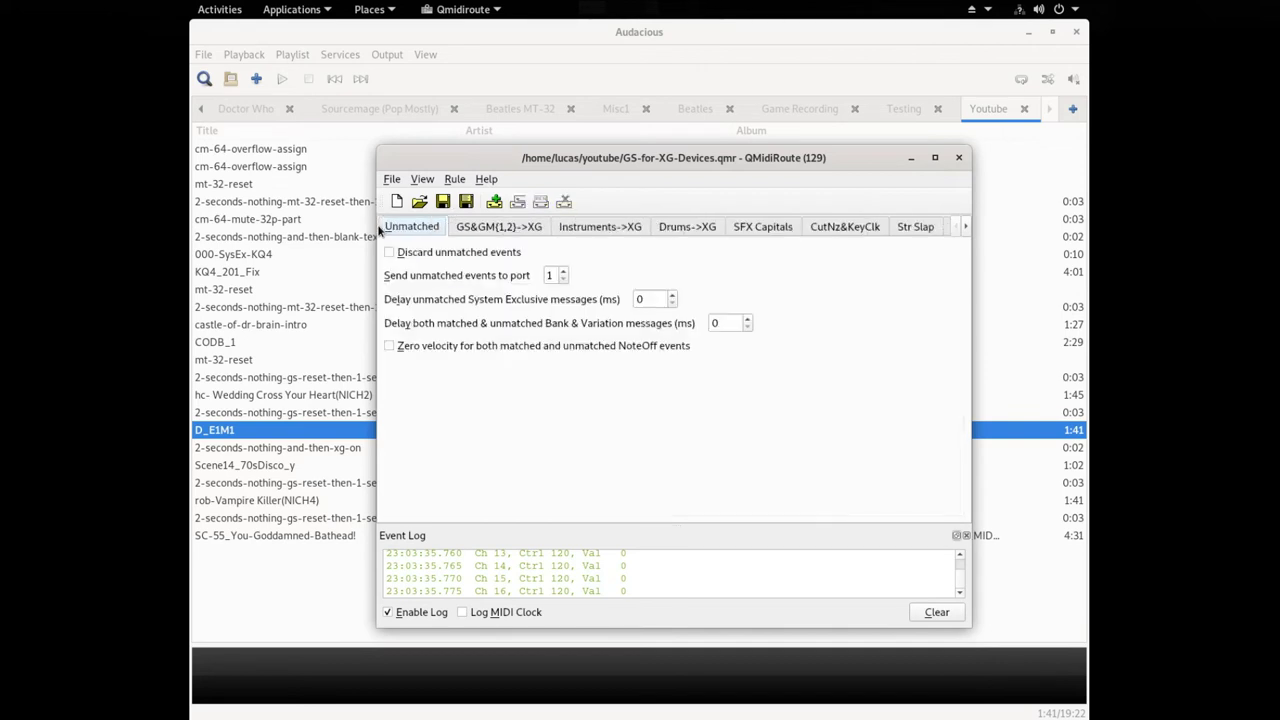
Examine the output GS Bank and GS Variation values of the Drums->XG rule, and switch to Audacious
{"action": "left_click", "coordinate": [688, 230]}
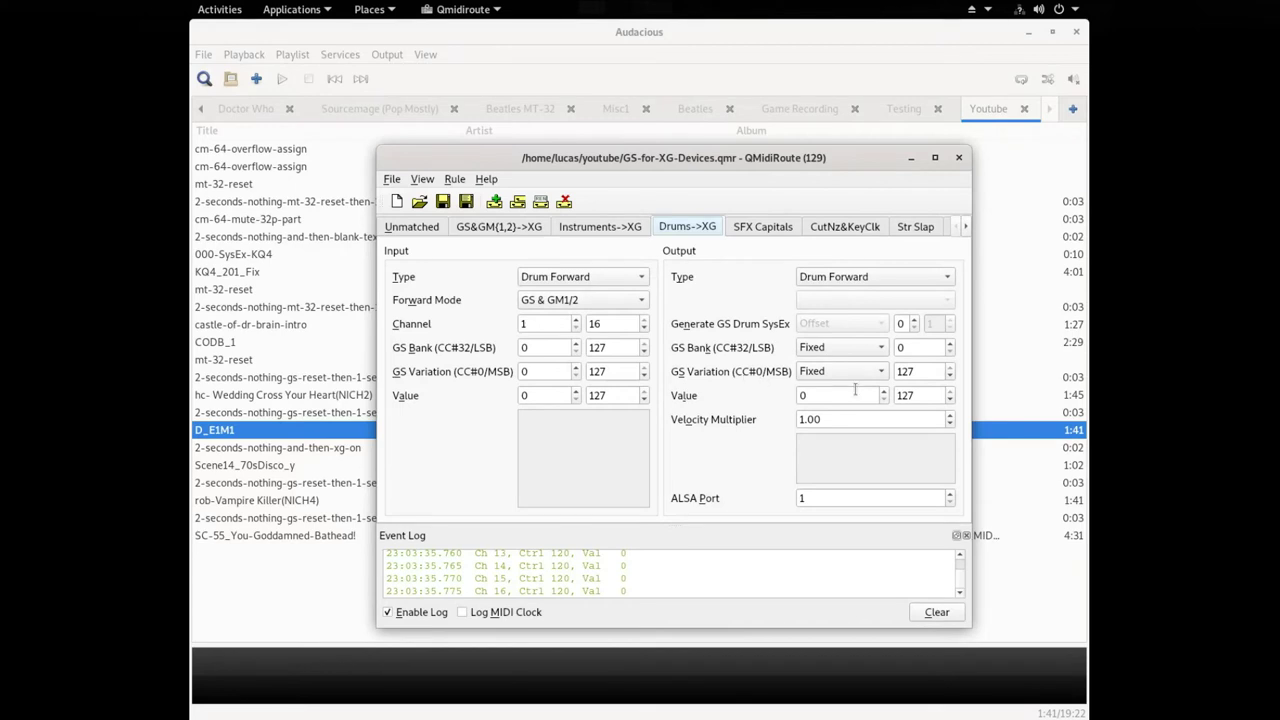
{"action": "double_click", "coordinate": [920, 376]}
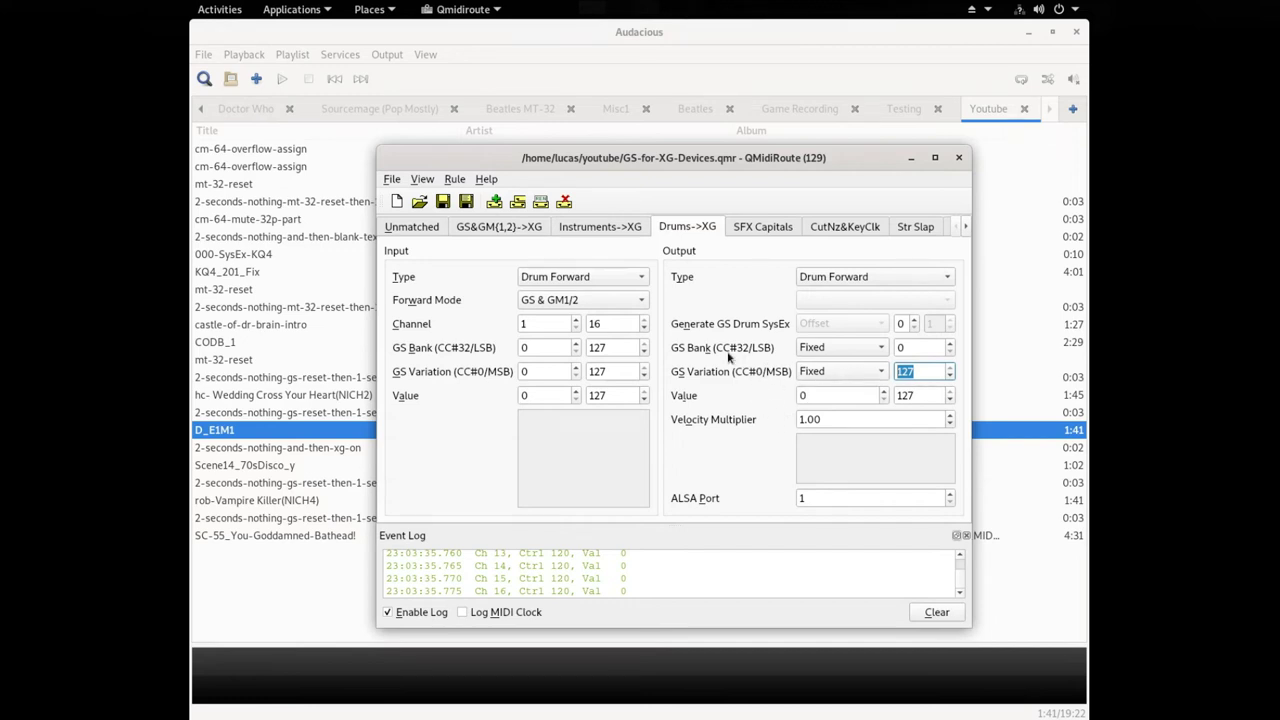
{"action": "left_click", "coordinate": [913, 347]}
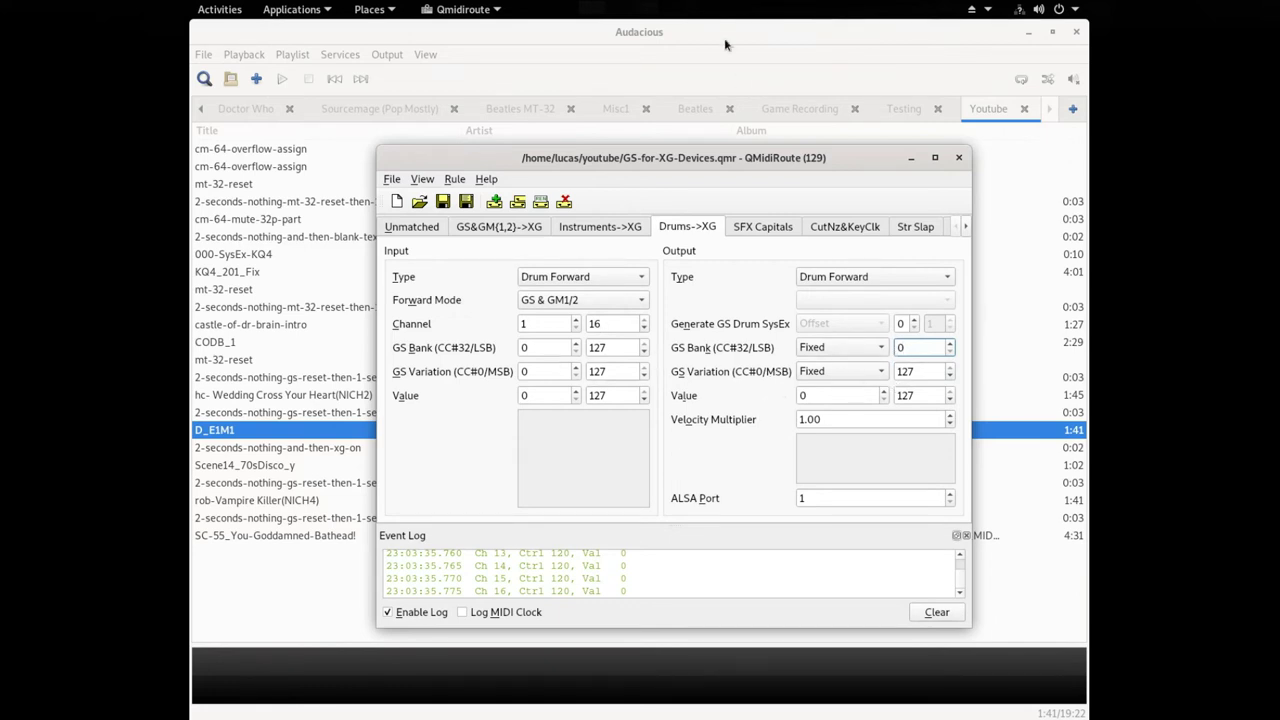
{"action": "double_click", "coordinate": [915, 371]}
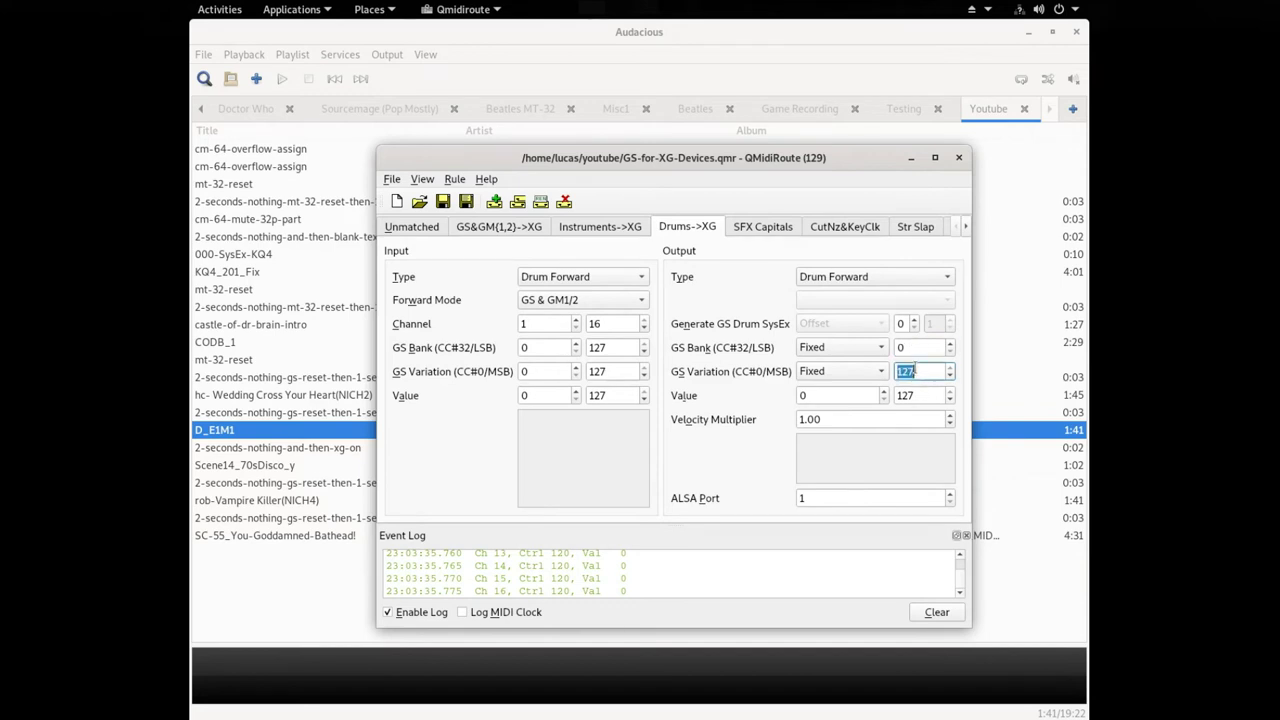
{"action": "left_click", "coordinate": [588, 62]}
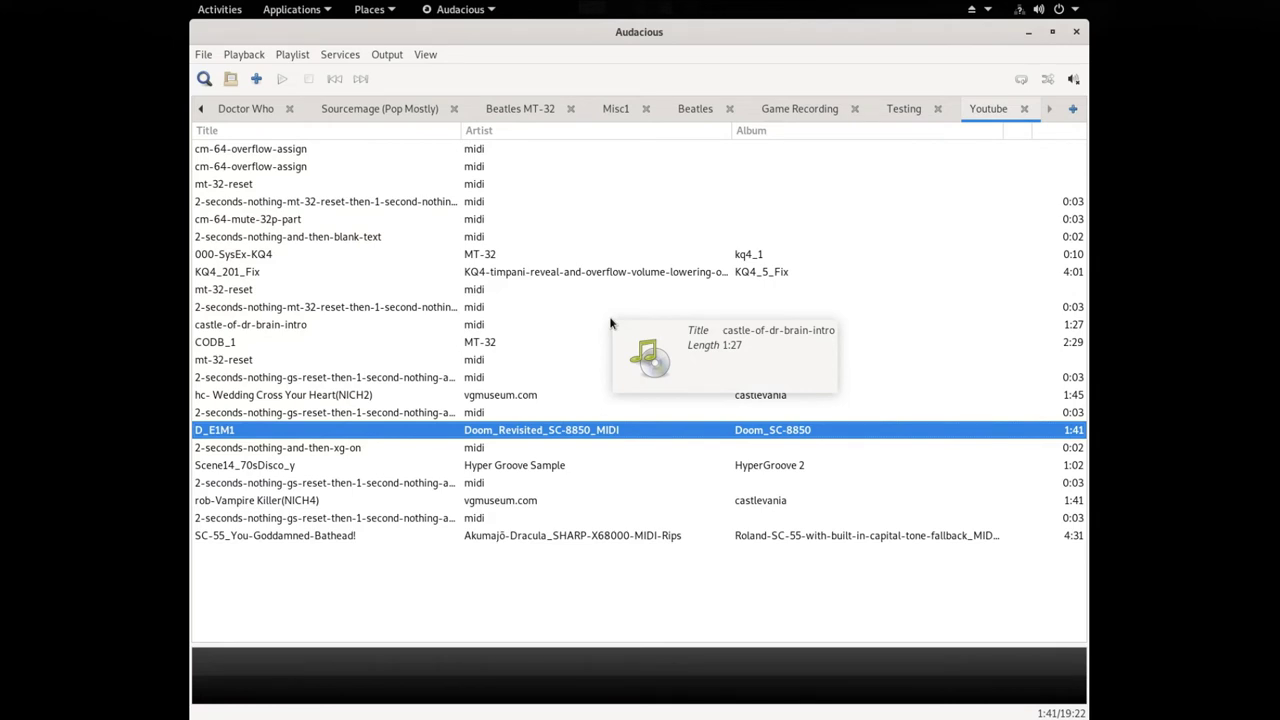
Switch back to QMidiRoute, view the unmatched-event settings, and bring up the dialog for opening a MIDI route map
{"action": "key", "text": "alt+Tab"}
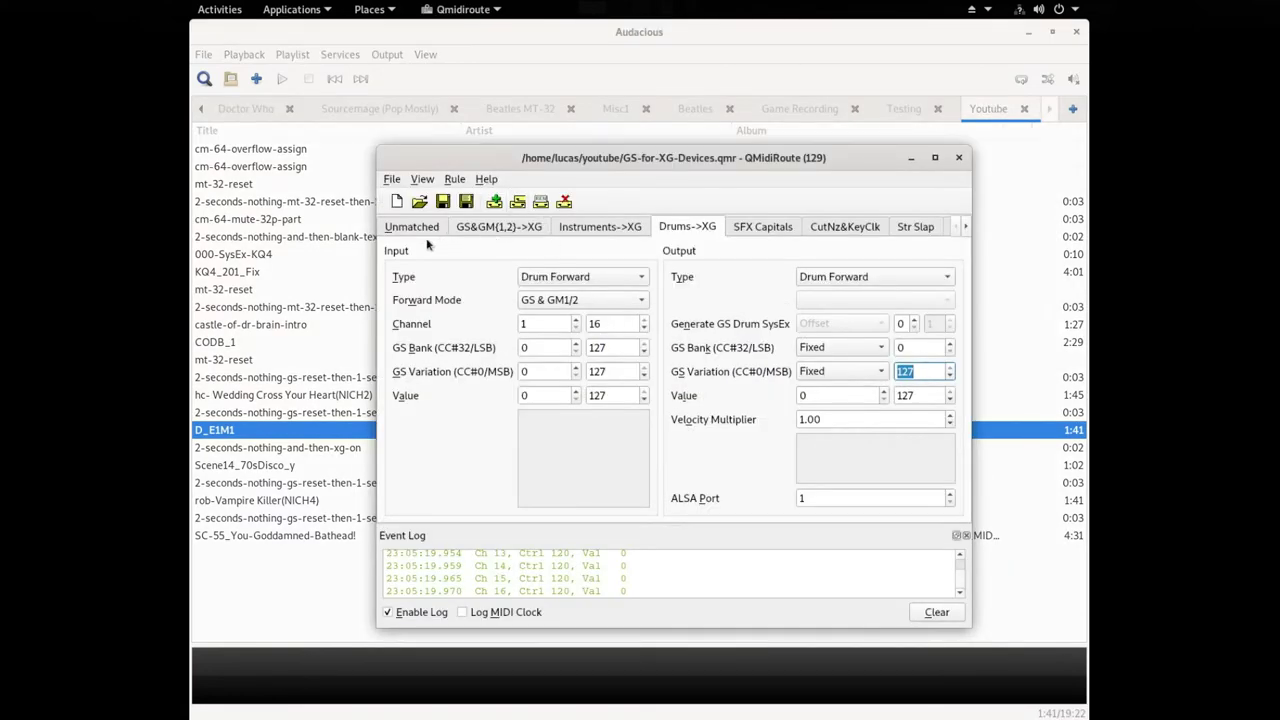
{"action": "left_click", "coordinate": [408, 228]}
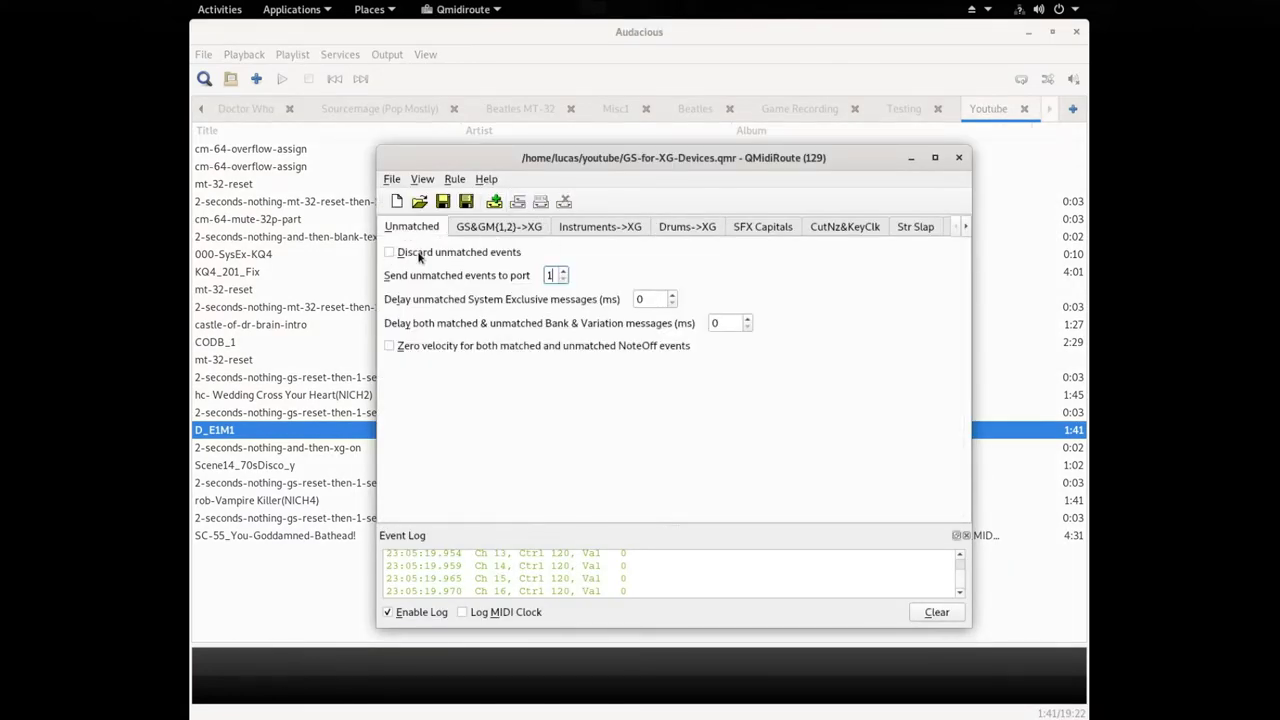
{"action": "left_click", "coordinate": [391, 179]}
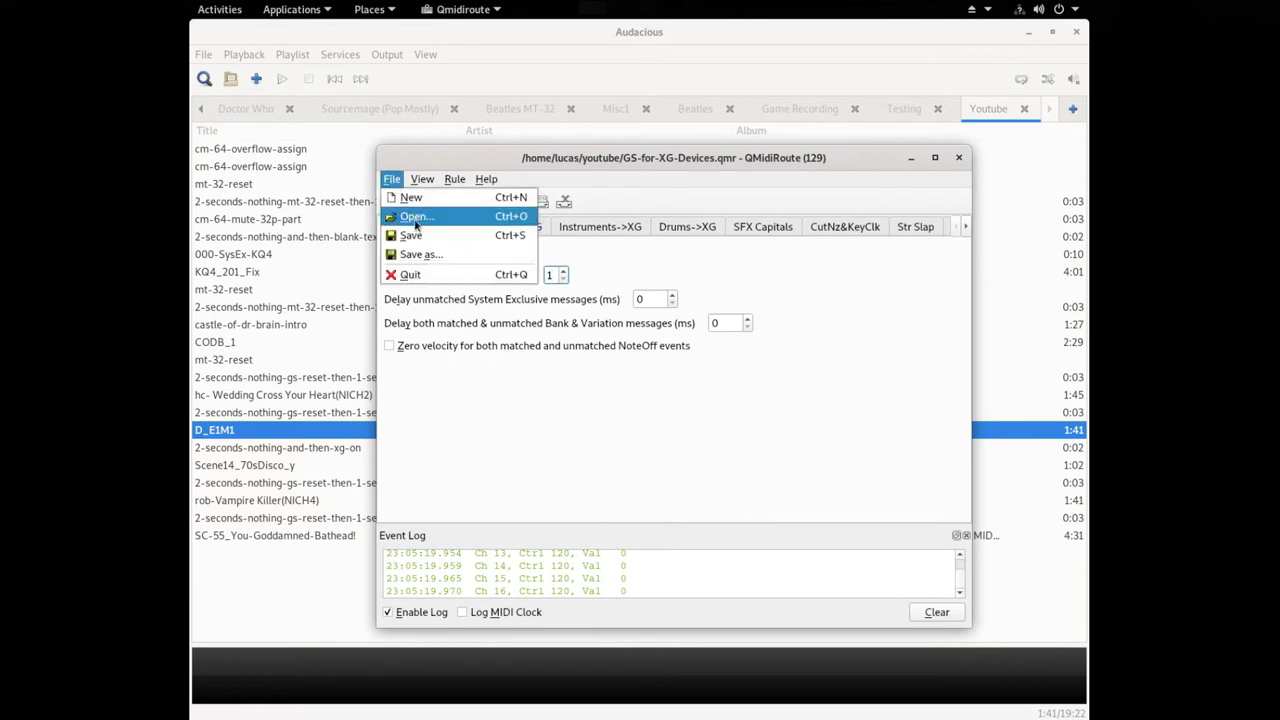
{"action": "left_click", "coordinate": [414, 214]}
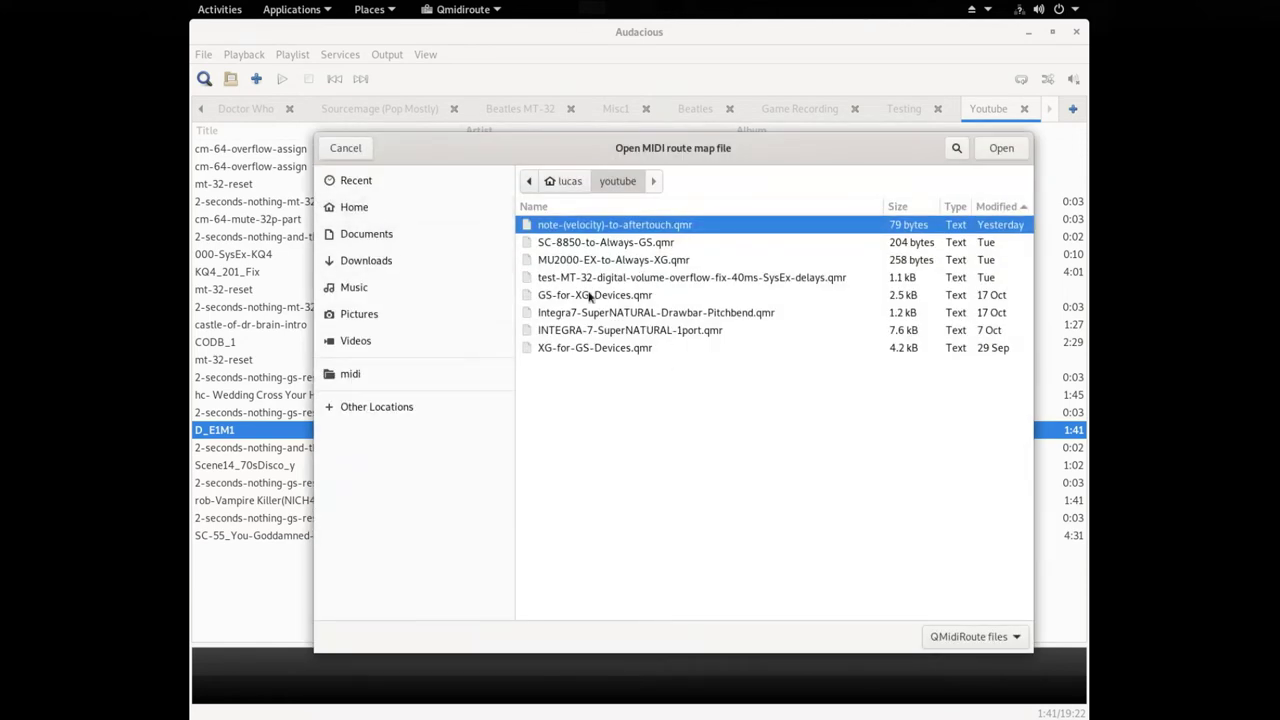
{"action": "double_click", "coordinate": [588, 260]}
{"action": "left_click", "coordinate": [413, 229]}
Select the 2-seconds-nothing-and-then-xg-on track in Audacious and open the route map SC-8850-to-Always-GS.qmr in QMidiRoute
{"action": "key", "text": "Escape"}
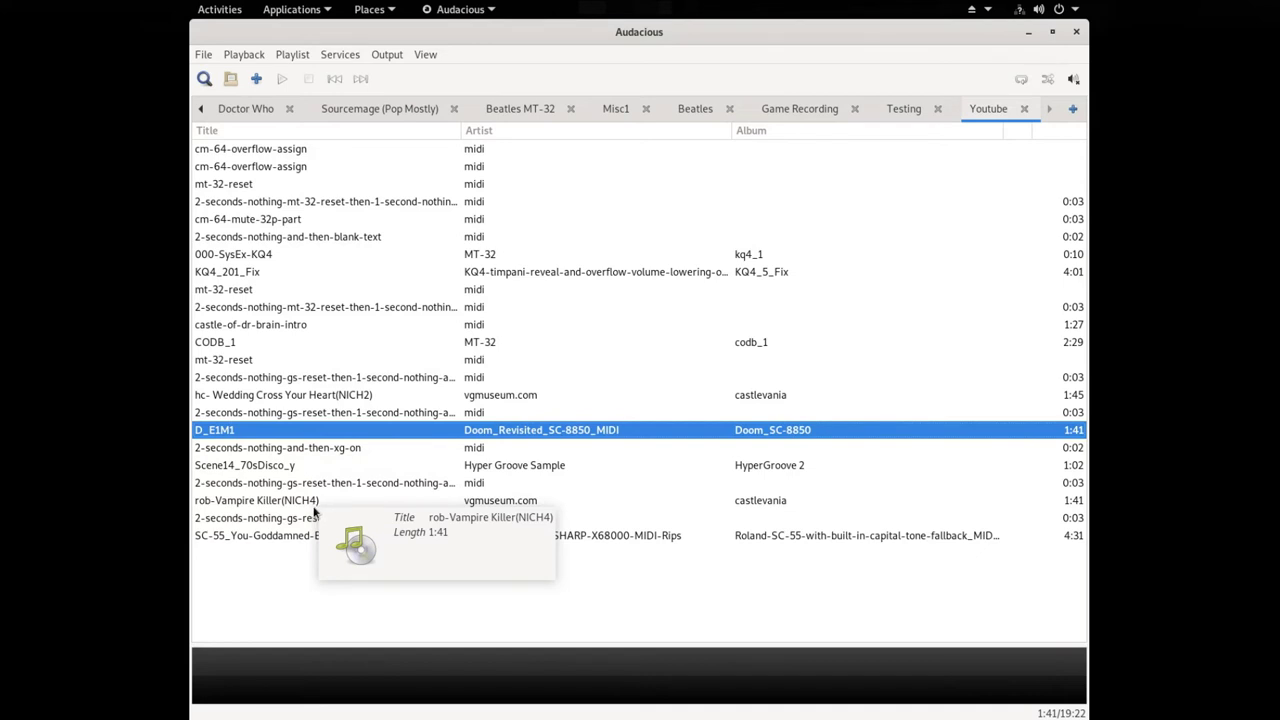
{"action": "left_click", "coordinate": [389, 451]}
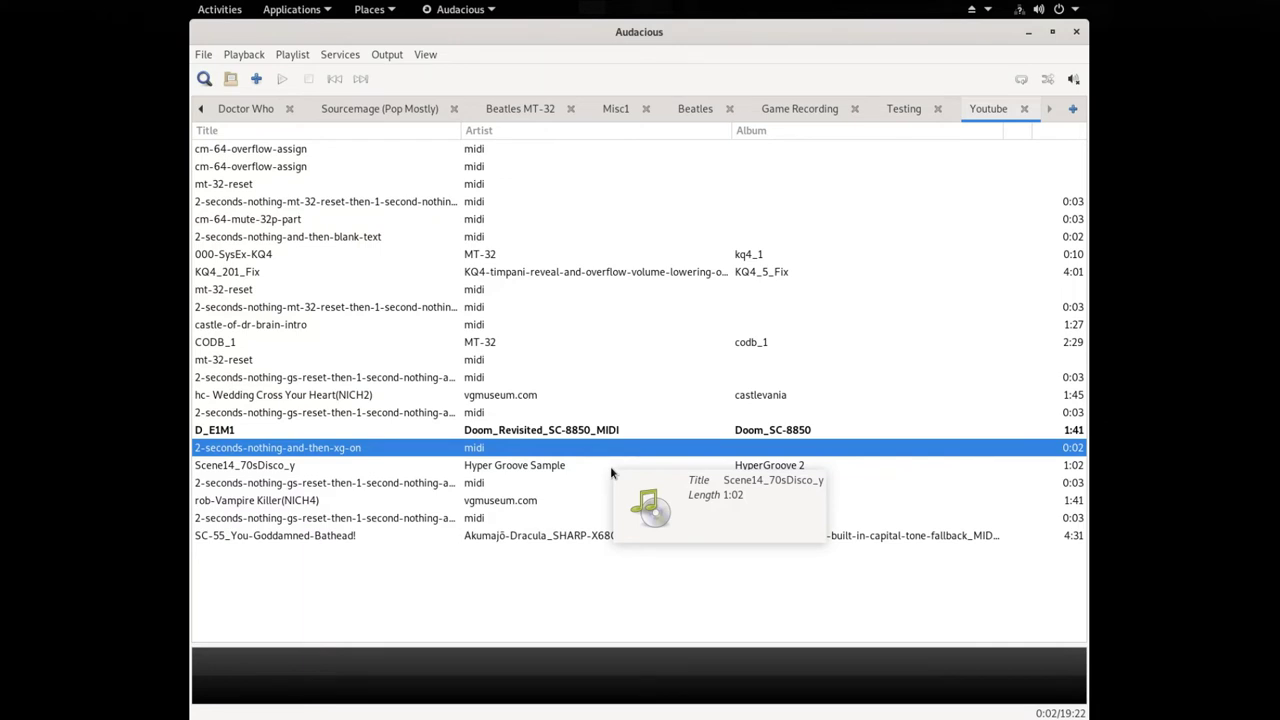
{"action": "key", "text": "alt+Tab"}
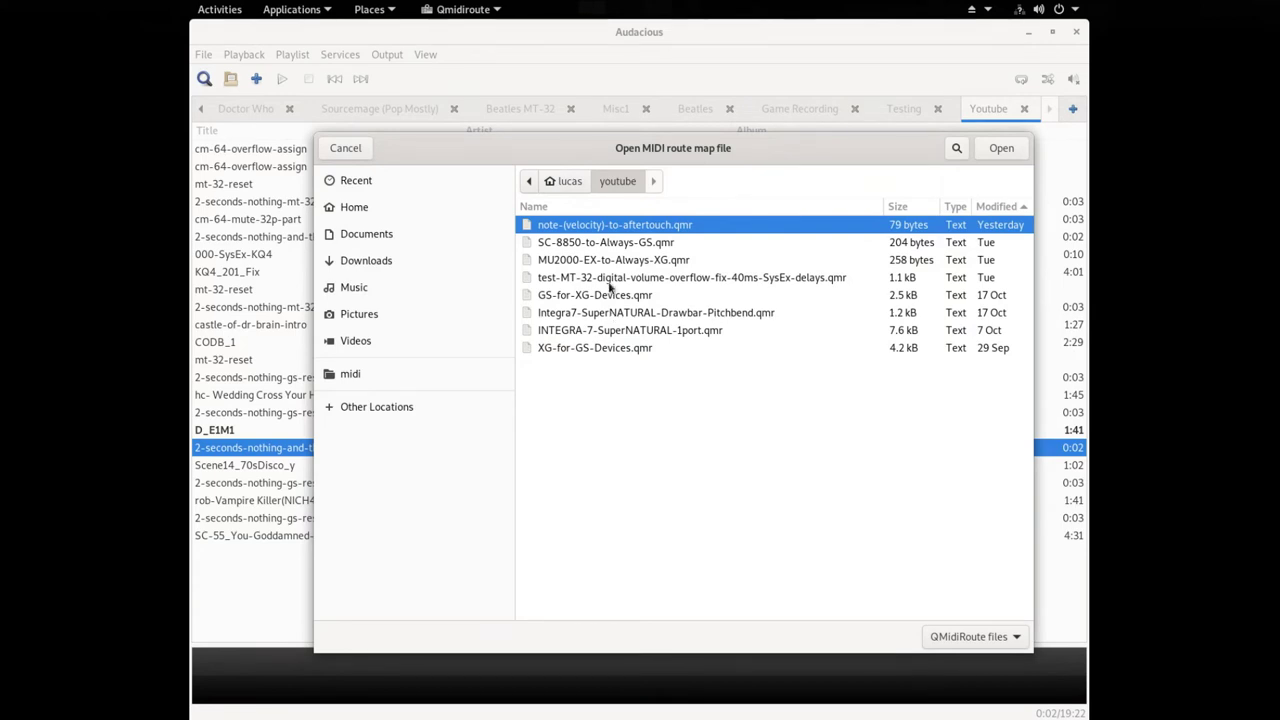
{"action": "double_click", "coordinate": [590, 244]}
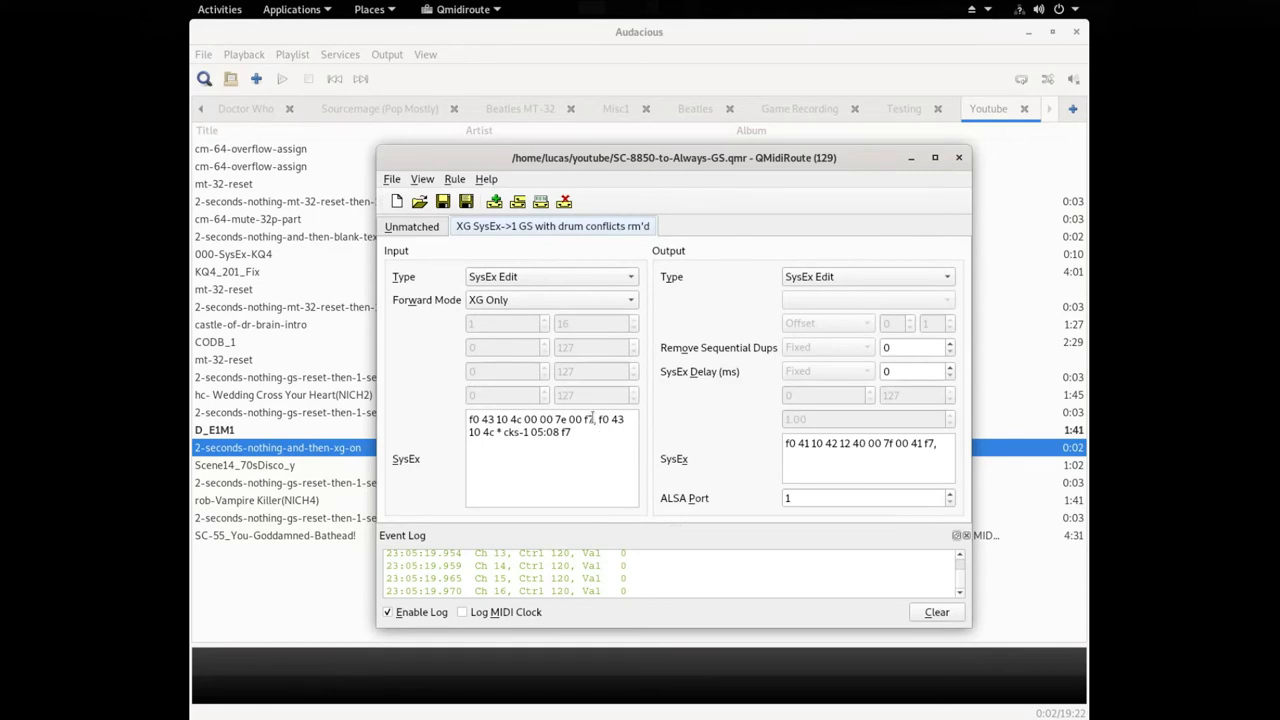
Examine the two input SysEx patterns of the XG SysEx->1 GS rule piece by piece, including the 4c byte and the wildcard, plus its output SysEx
{"action": "left_click_drag", "start_coordinate": [593, 419], "coordinate": [450, 422]}
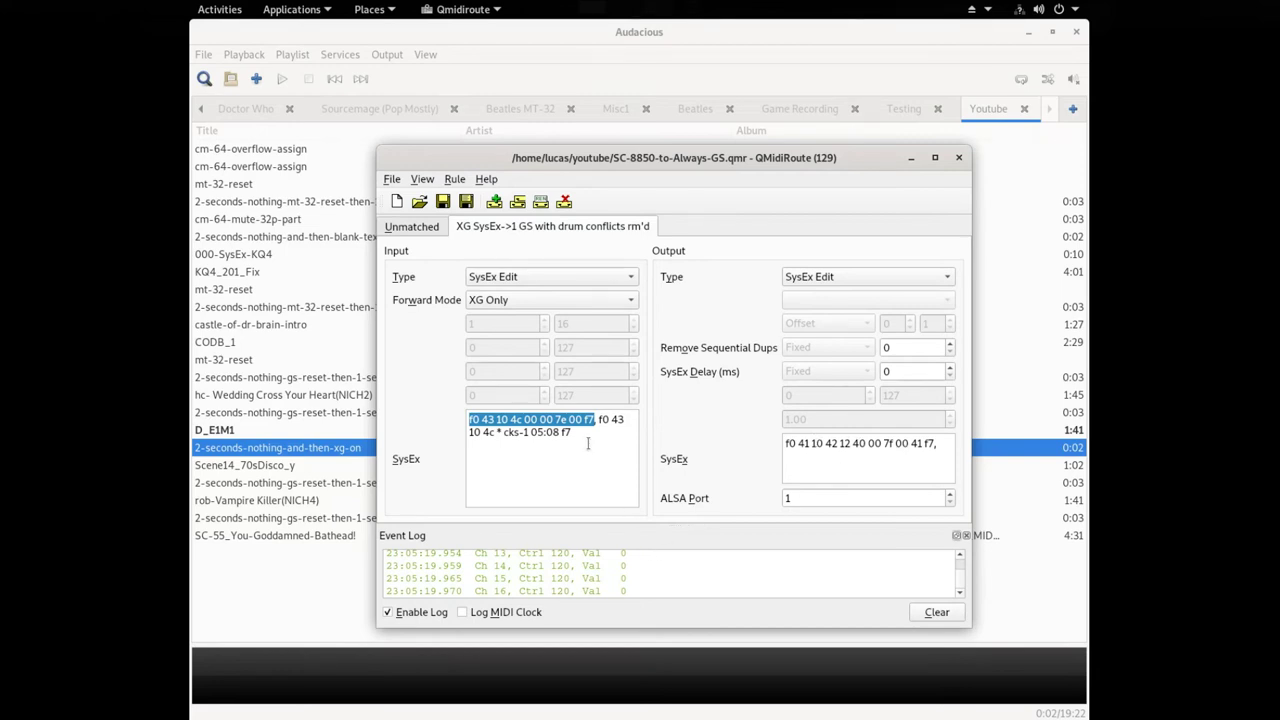
{"action": "left_click_drag", "start_coordinate": [574, 432], "coordinate": [597, 420]}
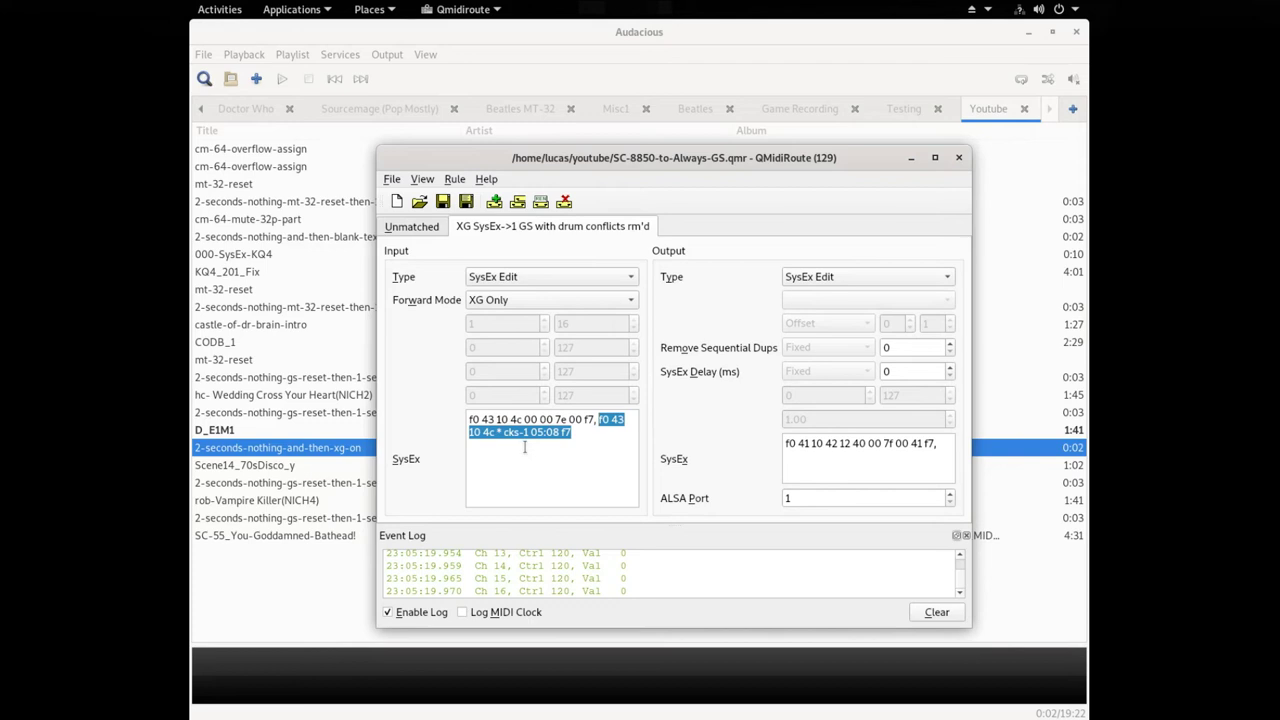
{"action": "left_click", "coordinate": [494, 432]}
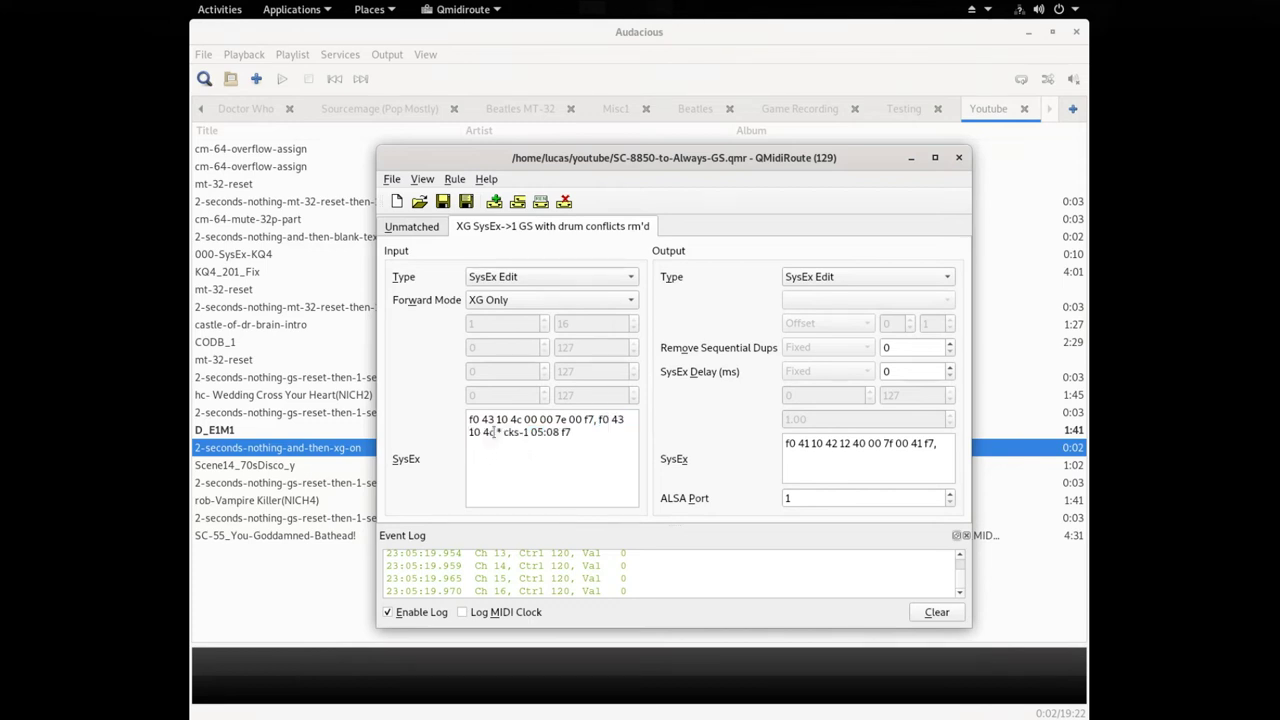
{"action": "left_click_drag", "start_coordinate": [494, 432], "coordinate": [484, 432]}
{"action": "left_click_drag", "start_coordinate": [522, 419], "coordinate": [510, 420]}
{"action": "left_click", "coordinate": [498, 453]}
{"action": "left_click_drag", "start_coordinate": [498, 432], "coordinate": [506, 432]}
{"action": "type", "text": ","}
Switch to the terminal, rerun "aconnect -x ; aconnect 14:0 129:0 ; aconnect 129:1 32:0", and list the MIDI connections with "aconnect -l"
{"action": "left_click", "coordinate": [568, 64]}
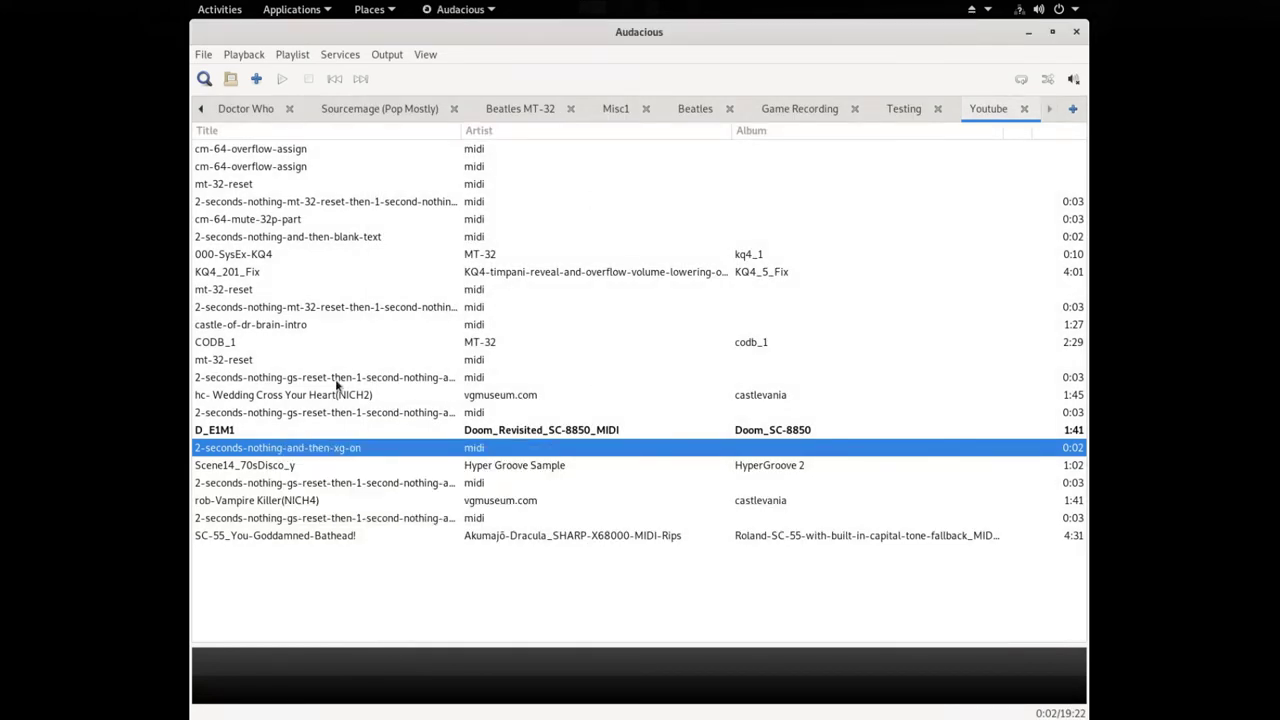
{"action": "key", "text": "alt+Tab"}
{"action": "key", "text": "Tab"}
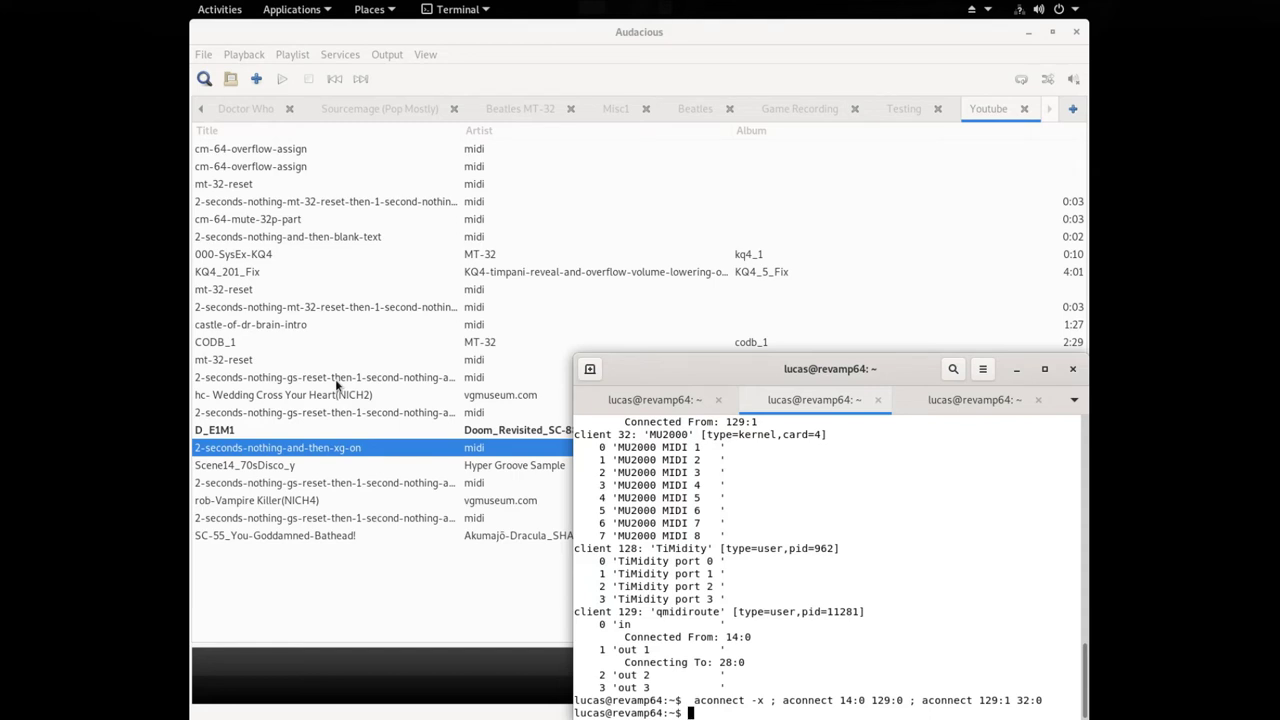
{"action": "key", "text": "Up"}
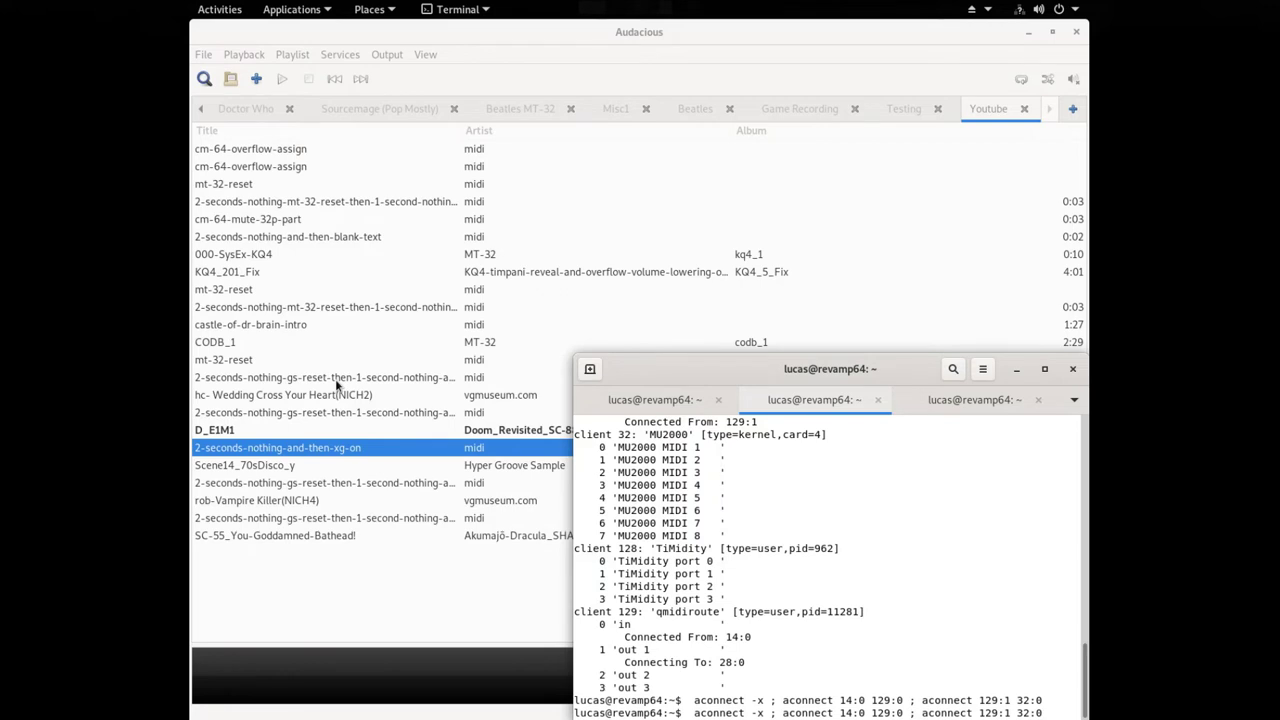
{"action": "key", "text": "Return"}
{"action": "type", "text": "aconnect -l"}
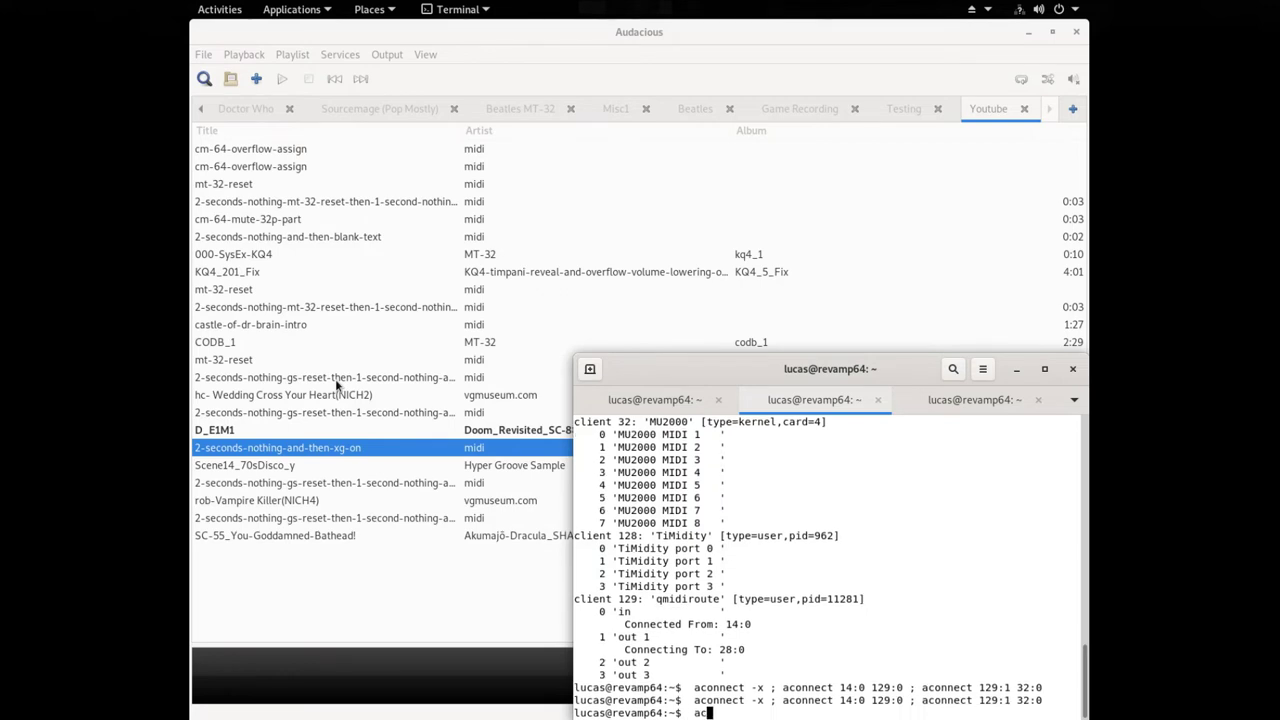
{"action": "key", "text": "Return"}
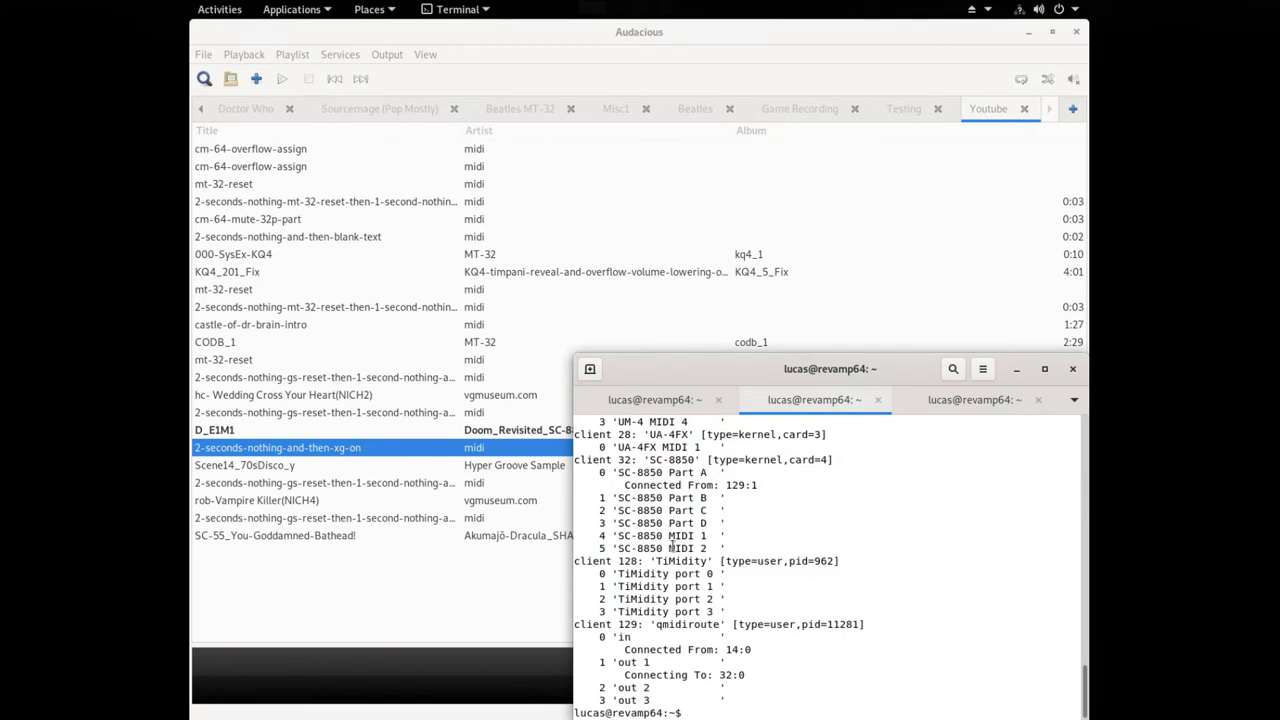
Switch to Audacious, play from 2-seconds-nothing-and-then-xg-on into Scene14_70sDisco_y, and stop playback partway through that song
{"action": "key", "text": "alt+Tab"}
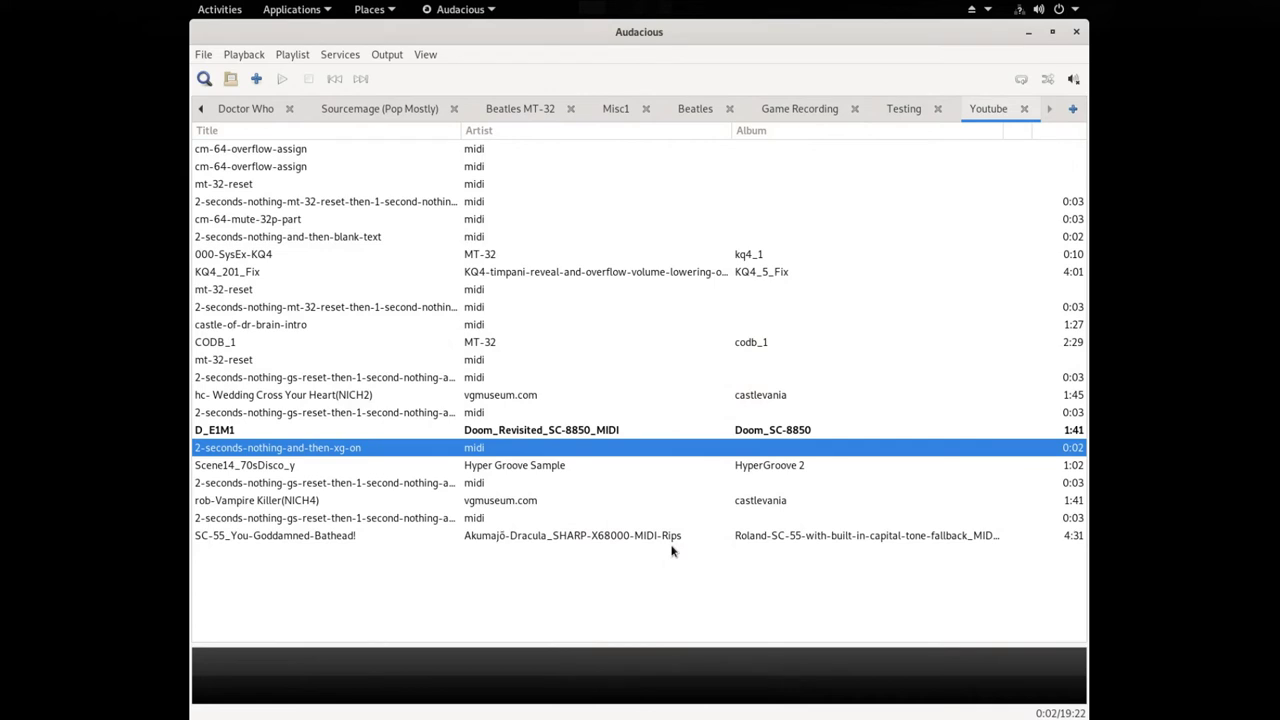
{"action": "key", "text": "Up"}
{"action": "key", "text": "Down"}
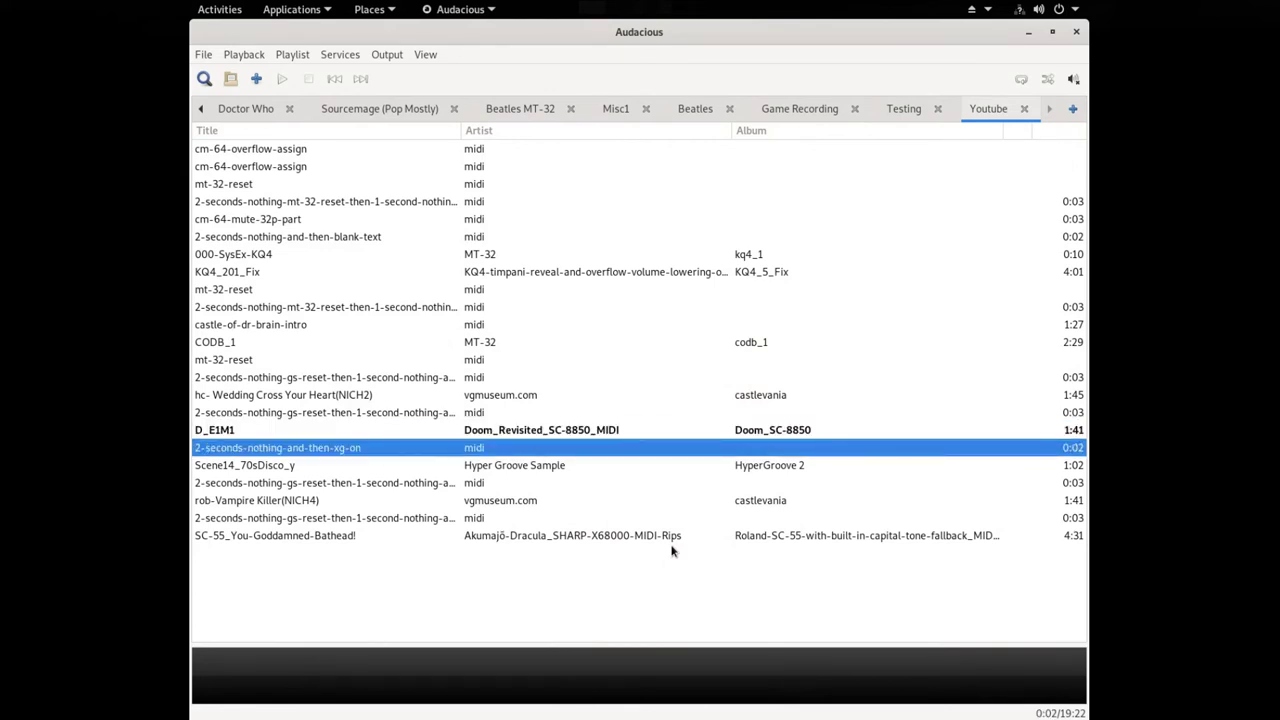
{"action": "key", "text": "Return"}
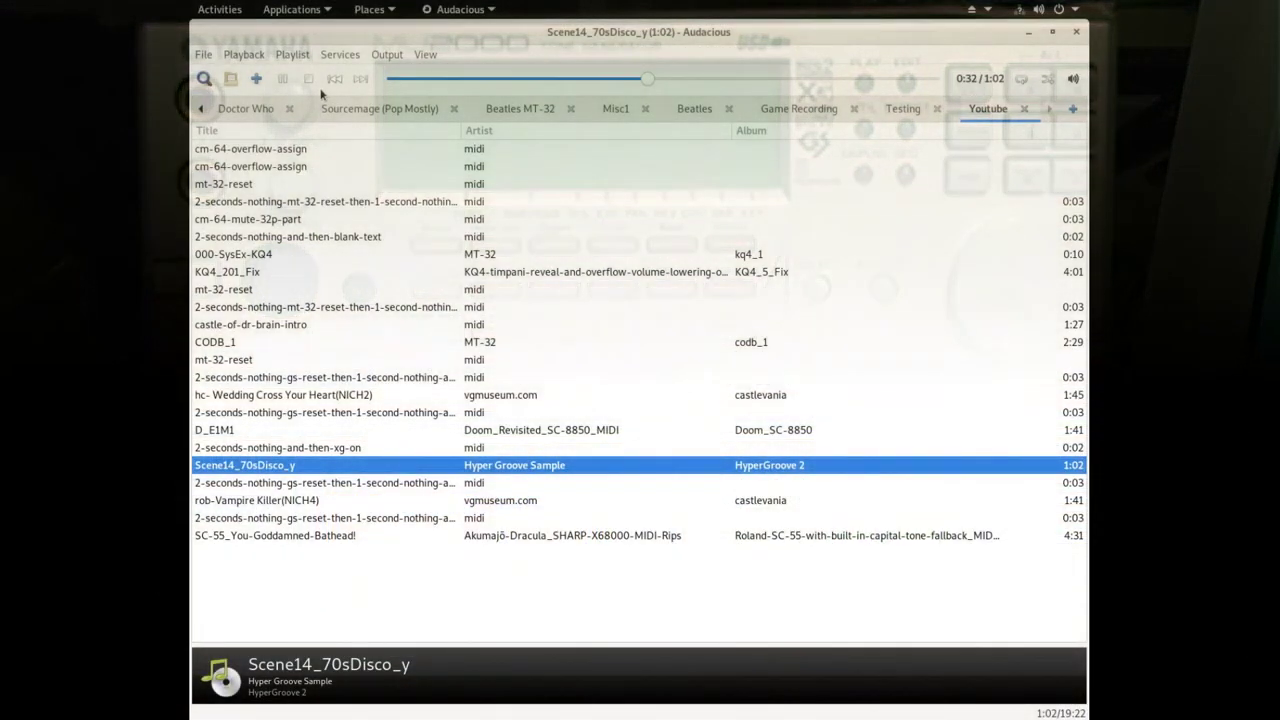
{"action": "left_click", "coordinate": [308, 78]}
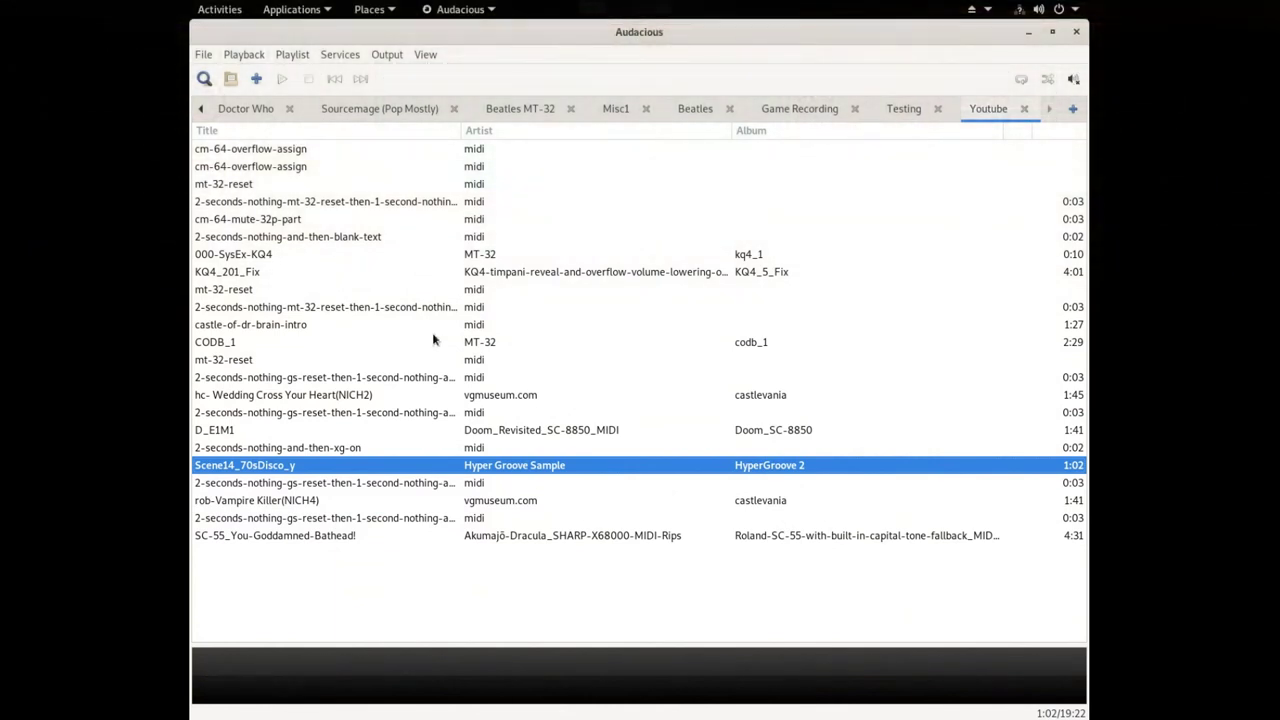
Reselect the 2-seconds-nothing-and-then-xg-on track and open the route map XG-for-GS-Devices.qmr in QMidiRoute
{"action": "key", "text": "Up"}
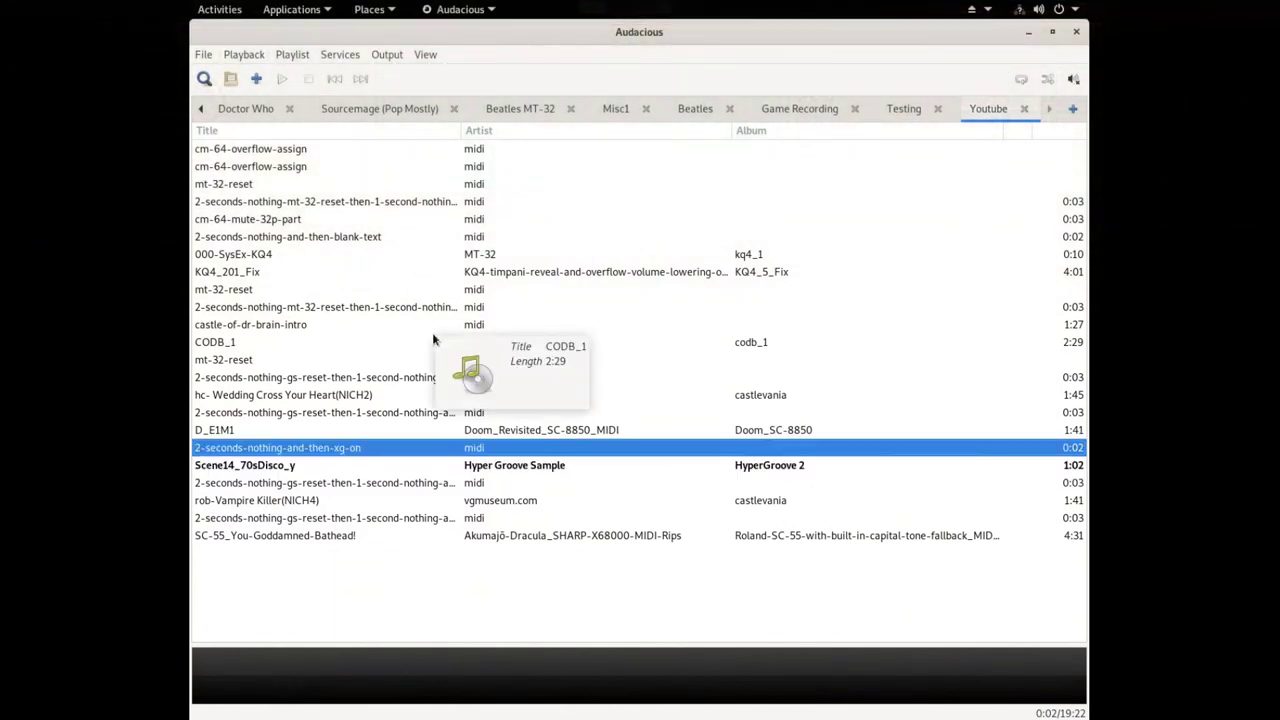
{"action": "key", "text": "alt+Tab"}
{"action": "key", "text": "alt+Tab"}
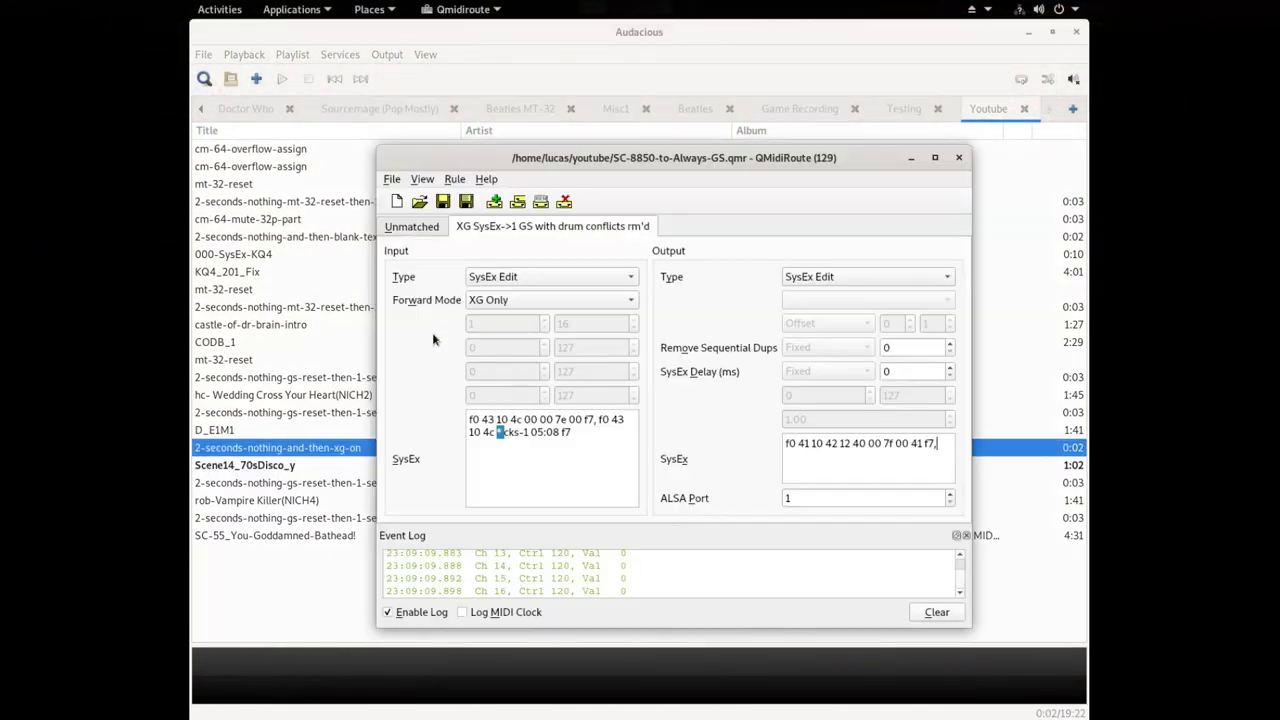
{"action": "left_click", "coordinate": [391, 179]}
{"action": "left_click", "coordinate": [410, 216]}
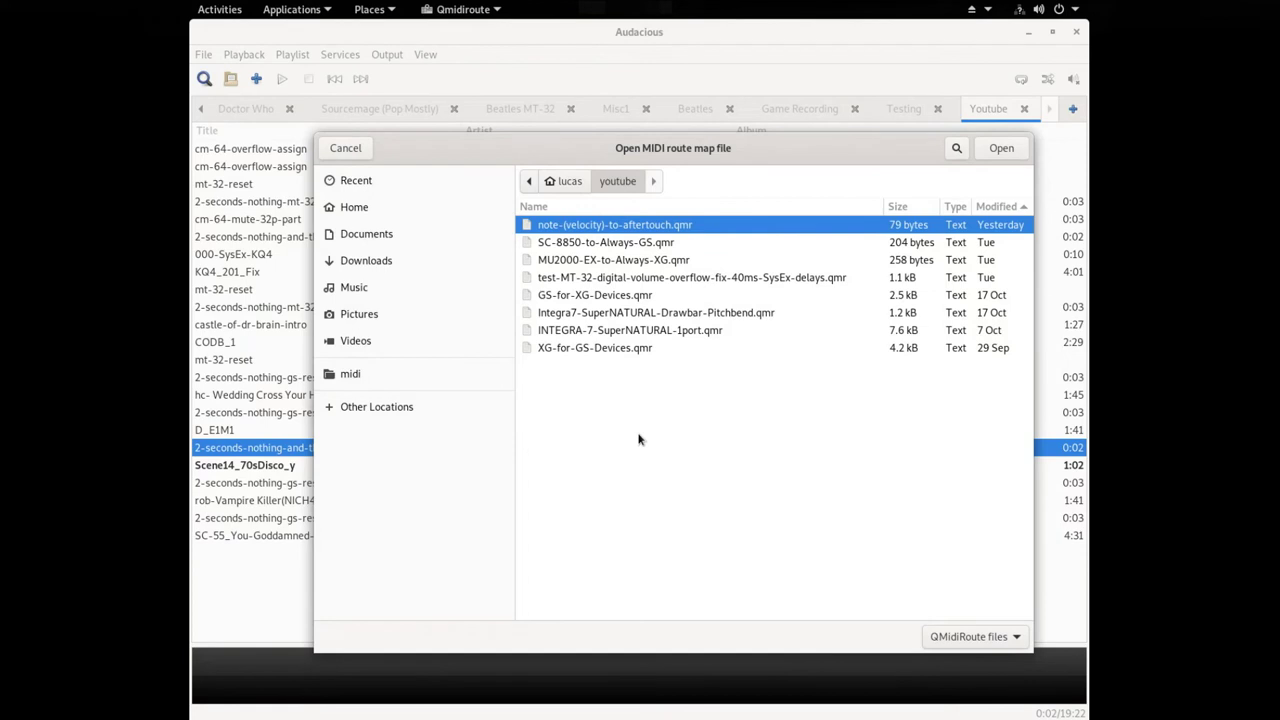
{"action": "left_click", "coordinate": [567, 352]}
{"action": "double_click", "coordinate": [567, 352]}
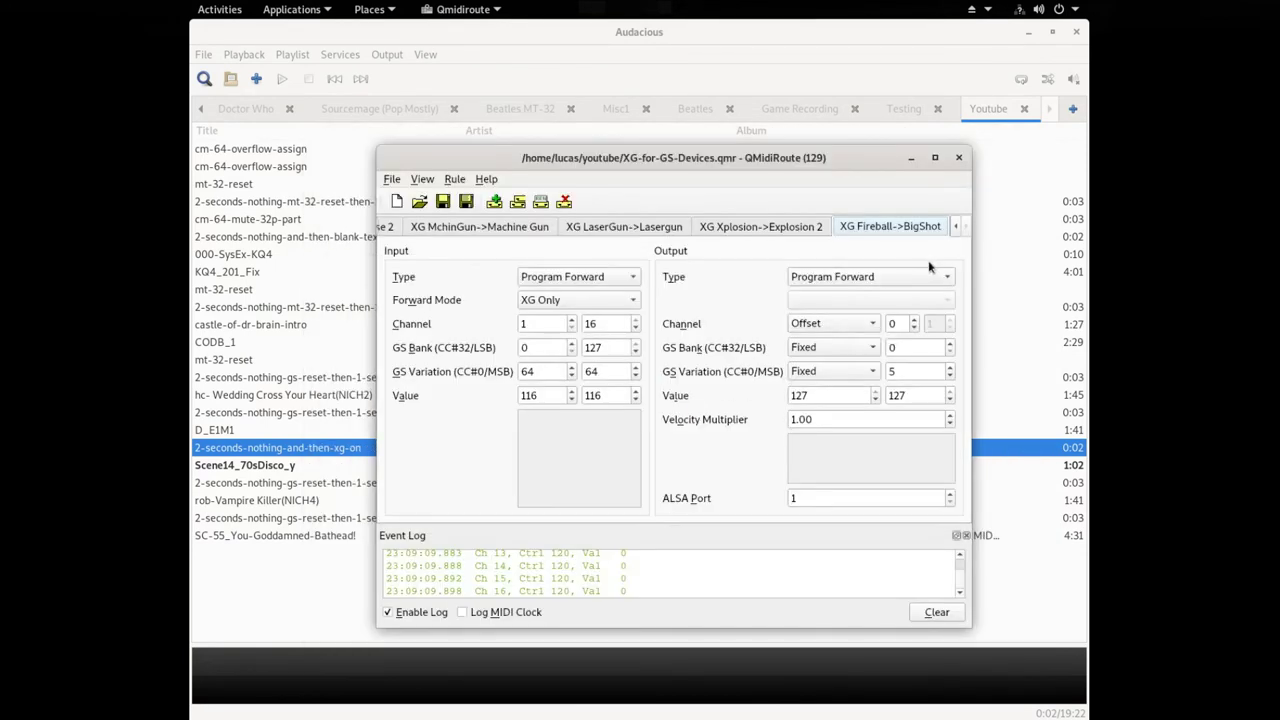
Look through the XG-for-GS-Devices rules one by one, from XG Xplosion->Explosion 2 back to the unmatched-event settings
{"action": "left_click", "coordinate": [741, 228]}
{"action": "left_click", "coordinate": [628, 232]}
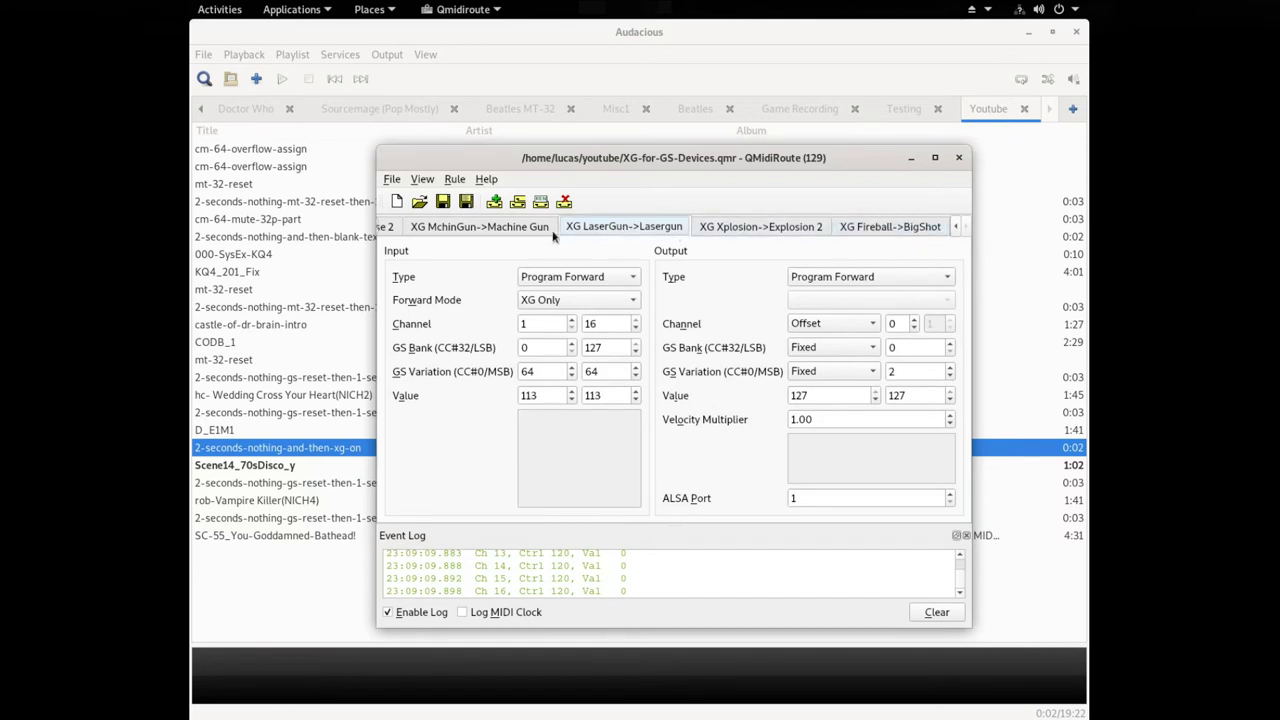
{"action": "left_click", "coordinate": [476, 230]}
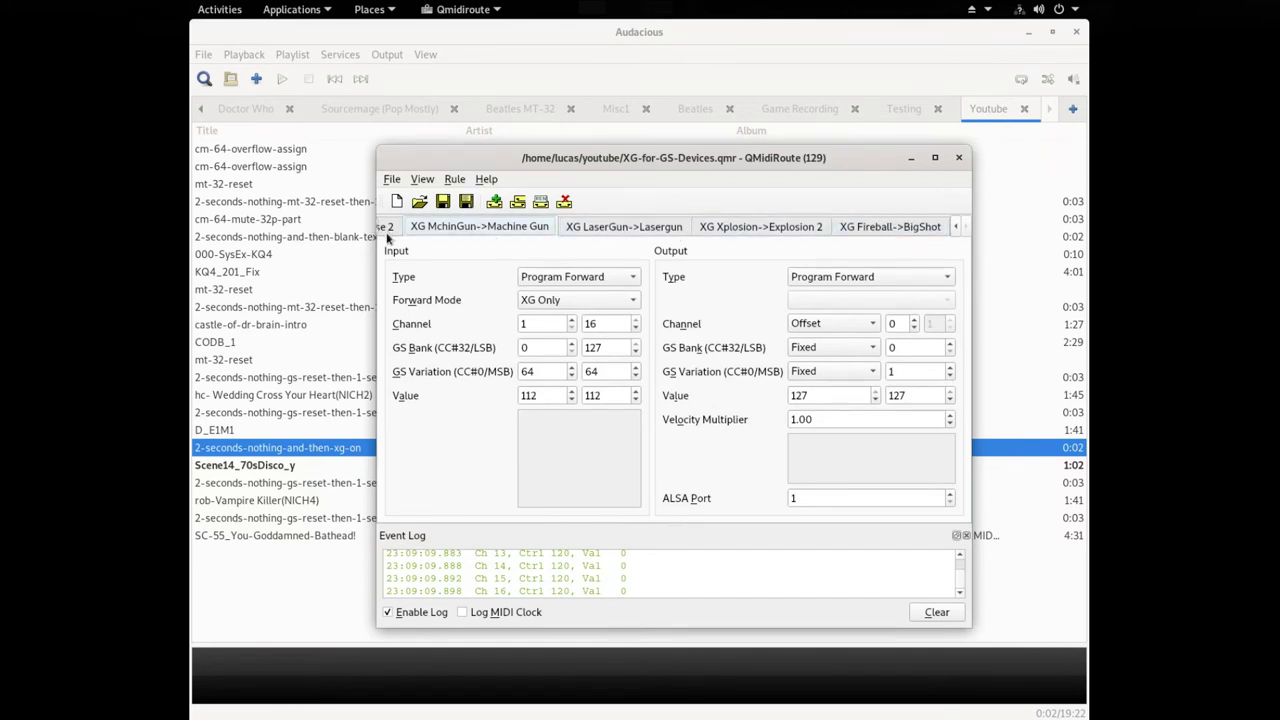
{"action": "left_click", "coordinate": [386, 229]}
{"action": "left_click", "coordinate": [380, 232]}
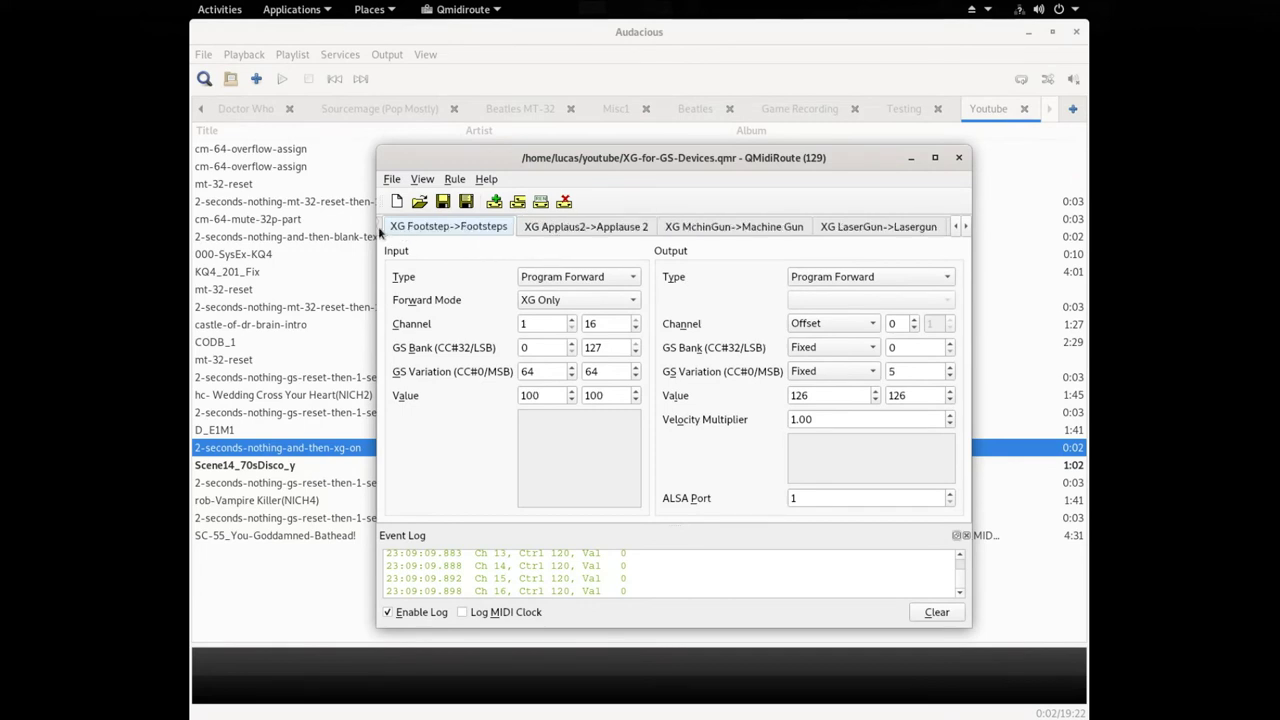
{"action": "left_click", "coordinate": [380, 232]}
{"action": "left_click", "coordinate": [380, 232]}
{"action": "left_click", "coordinate": [380, 232]}
{"action": "left_click", "coordinate": [380, 232]}
{"action": "left_click", "coordinate": [380, 232]}
{"action": "left_click", "coordinate": [380, 232]}
{"action": "left_click", "coordinate": [380, 232]}
{"action": "left_click", "coordinate": [380, 232]}
{"action": "left_click", "coordinate": [380, 232]}
{"action": "left_click", "coordinate": [380, 232]}
{"action": "left_click", "coordinate": [380, 232]}
{"action": "left_click", "coordinate": [380, 232]}
{"action": "left_click", "coordinate": [380, 232]}
{"action": "left_click", "coordinate": [380, 232]}
{"action": "left_click", "coordinate": [380, 232]}
{"action": "left_click", "coordinate": [380, 232]}
{"action": "left_click", "coordinate": [380, 232]}
{"action": "left_click", "coordinate": [380, 232]}
{"action": "left_click", "coordinate": [380, 232]}
{"action": "left_click", "coordinate": [380, 232]}
{"action": "left_click", "coordinate": [380, 232]}
{"action": "left_click", "coordinate": [380, 232]}
{"action": "left_click", "coordinate": [380, 232]}
{"action": "left_click", "coordinate": [380, 232]}
{"action": "left_click", "coordinate": [380, 232]}
{"action": "left_click", "coordinate": [380, 232]}
{"action": "left_click", "coordinate": [380, 232]}
{"action": "left_click", "coordinate": [380, 232]}
{"action": "left_click", "coordinate": [380, 232]}
{"action": "scroll", "coordinate": [380, 232], "scroll_direction": "up", "scroll_amount": 5}
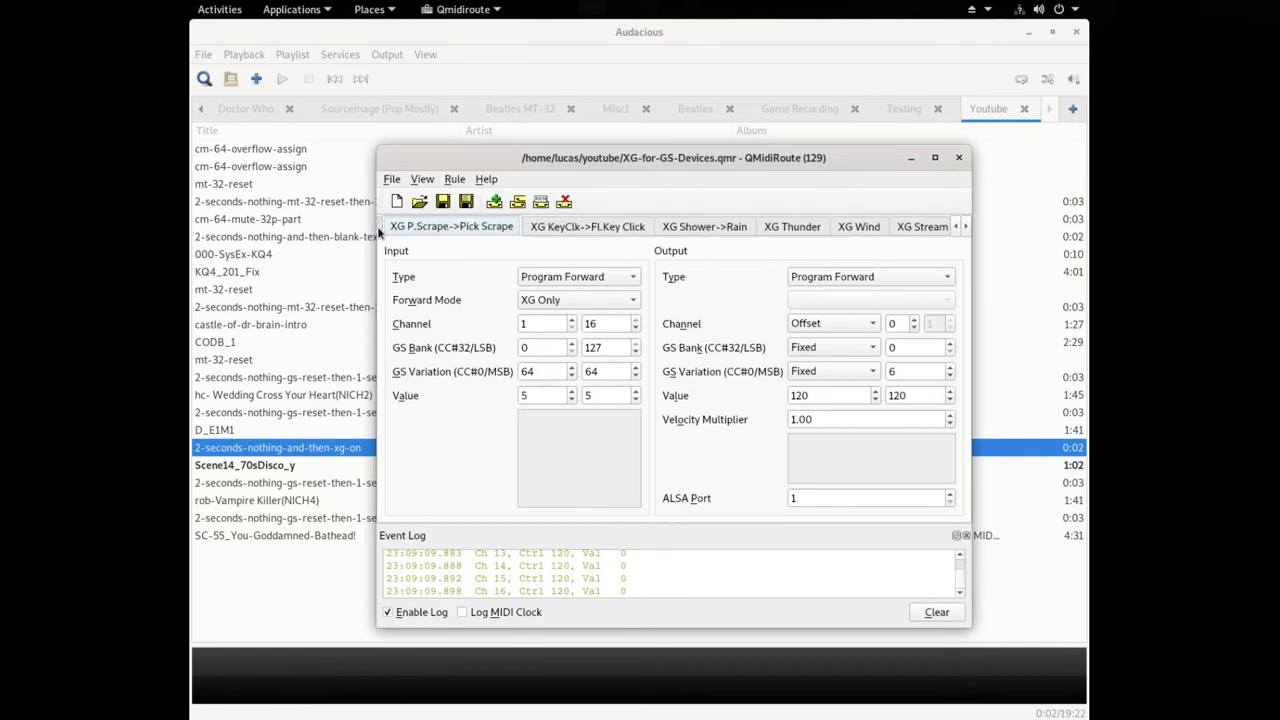
{"action": "scroll", "coordinate": [381, 233], "scroll_direction": "up", "scroll_amount": 10}
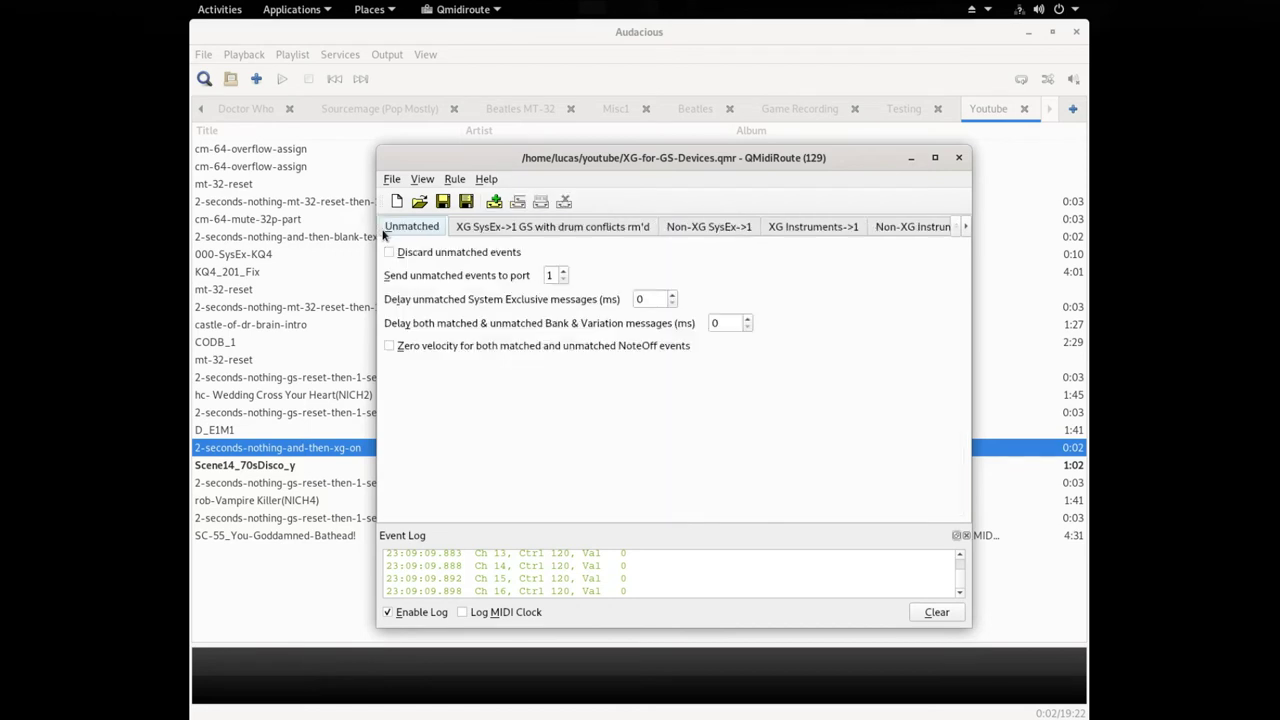
Examine the Non-XG Instruments->1, XG/GM2 Drums->1 and XG/GM2 Drums(>64)->1 rules, including the variation range, generated GS drum SysEx and output values
{"action": "left_click", "coordinate": [939, 230]}
{"action": "left_click", "coordinate": [966, 228]}
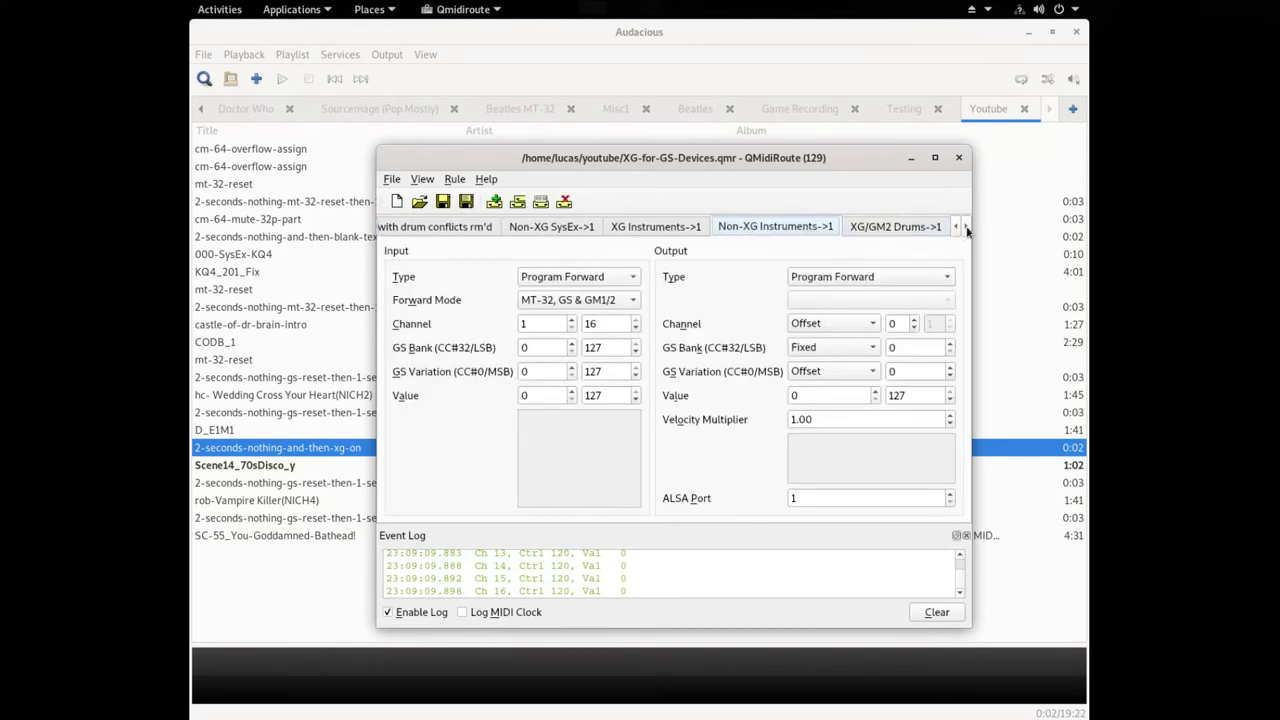
{"action": "left_click", "coordinate": [899, 228]}
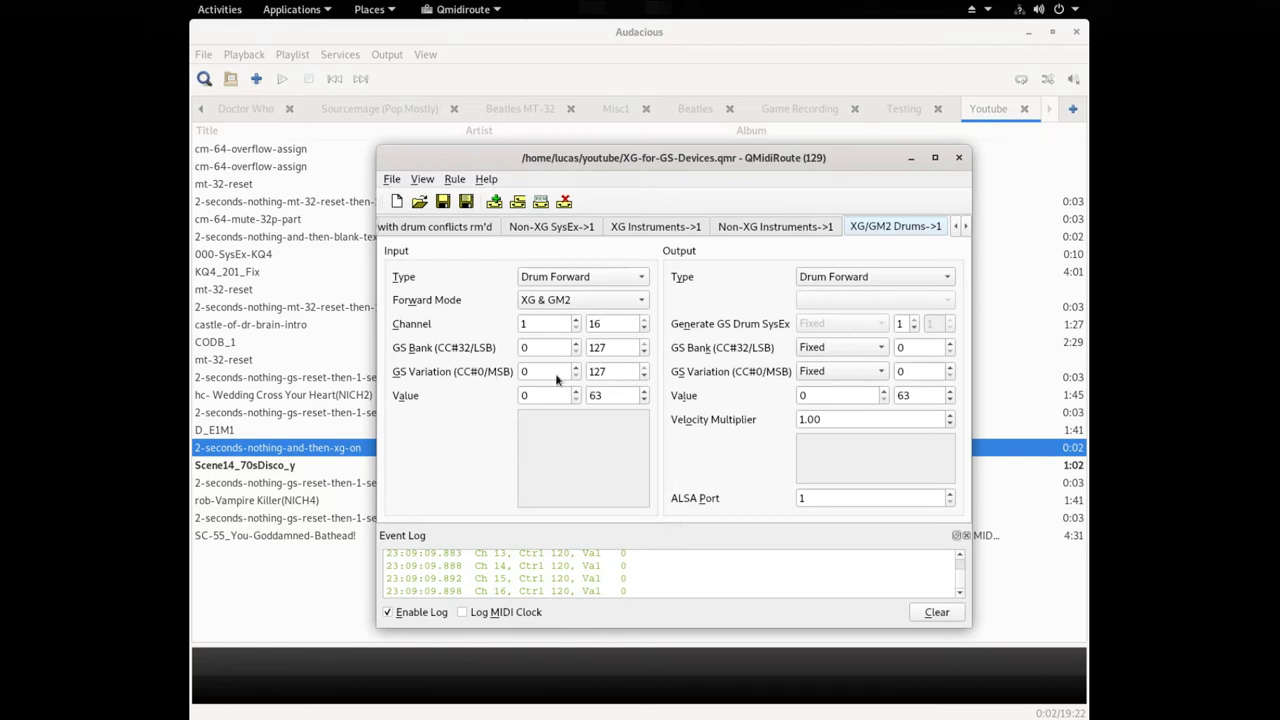
{"action": "left_click", "coordinate": [589, 371]}
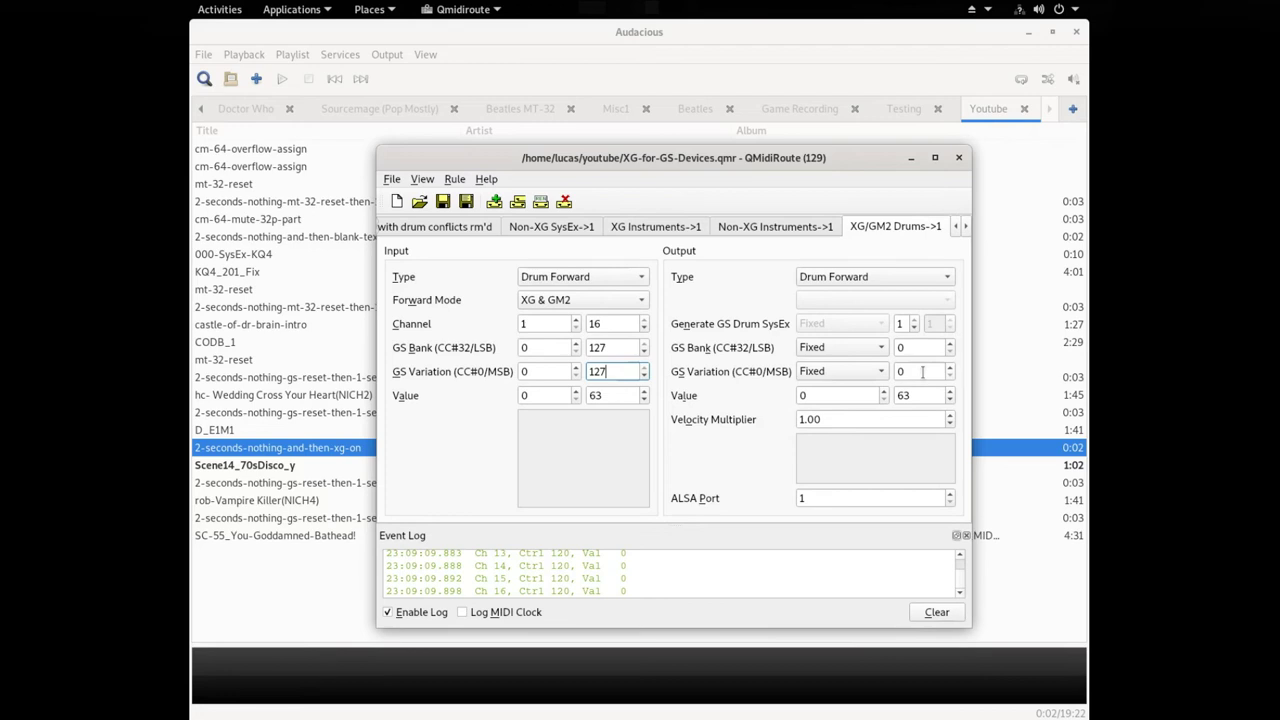
{"action": "left_click", "coordinate": [900, 323]}
{"action": "double_click", "coordinate": [900, 323]}
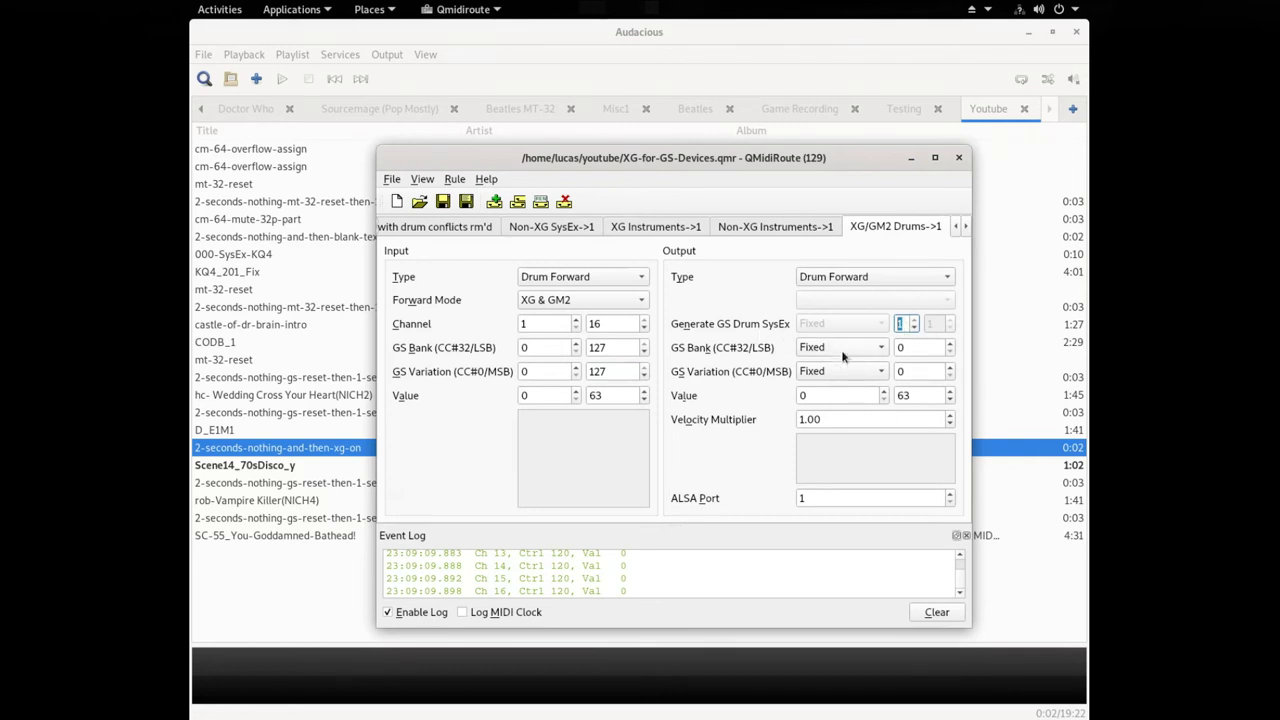
{"action": "left_click", "coordinate": [902, 324]}
{"action": "double_click", "coordinate": [916, 395]}
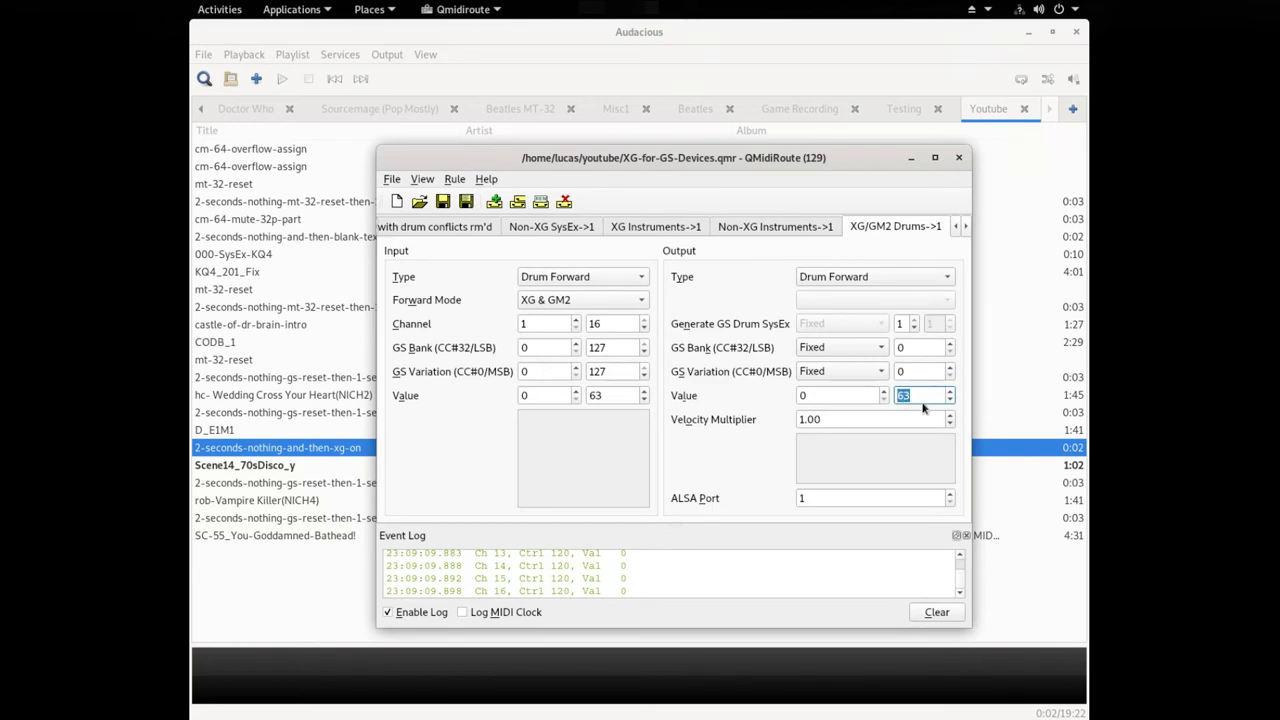
{"action": "left_click", "coordinate": [966, 227]}
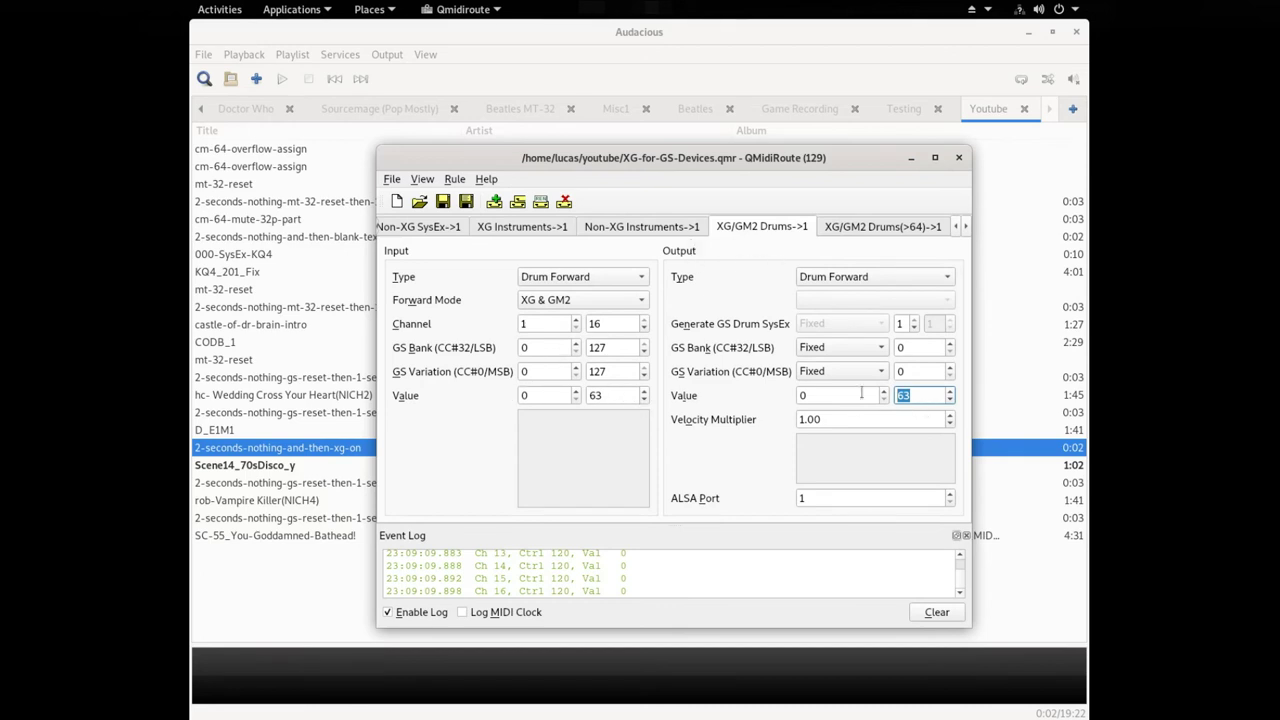
{"action": "left_click", "coordinate": [876, 228]}
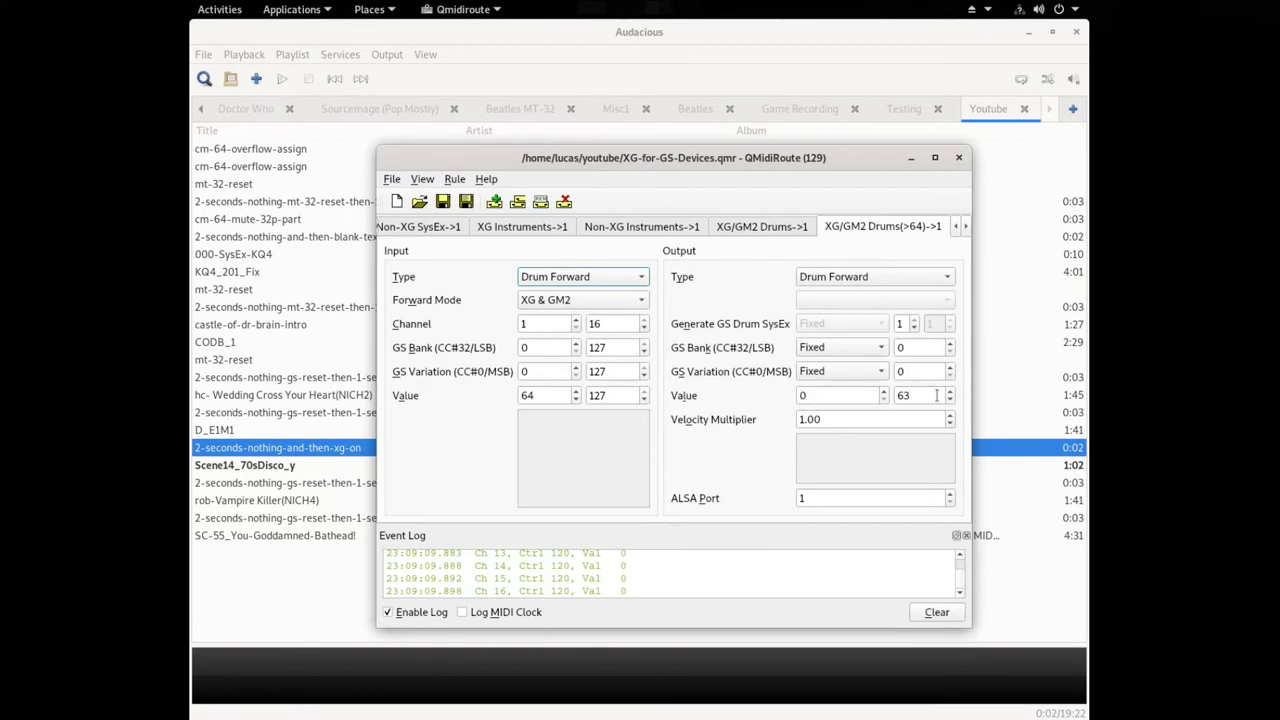
Compare the drum, Non-XG and XG instrument rules again, and review the unmatched-event settings and the XG SysEx->1 GS with drum conflicts rm'd rule
{"action": "left_click", "coordinate": [760, 230]}
{"action": "left_click", "coordinate": [645, 230]}
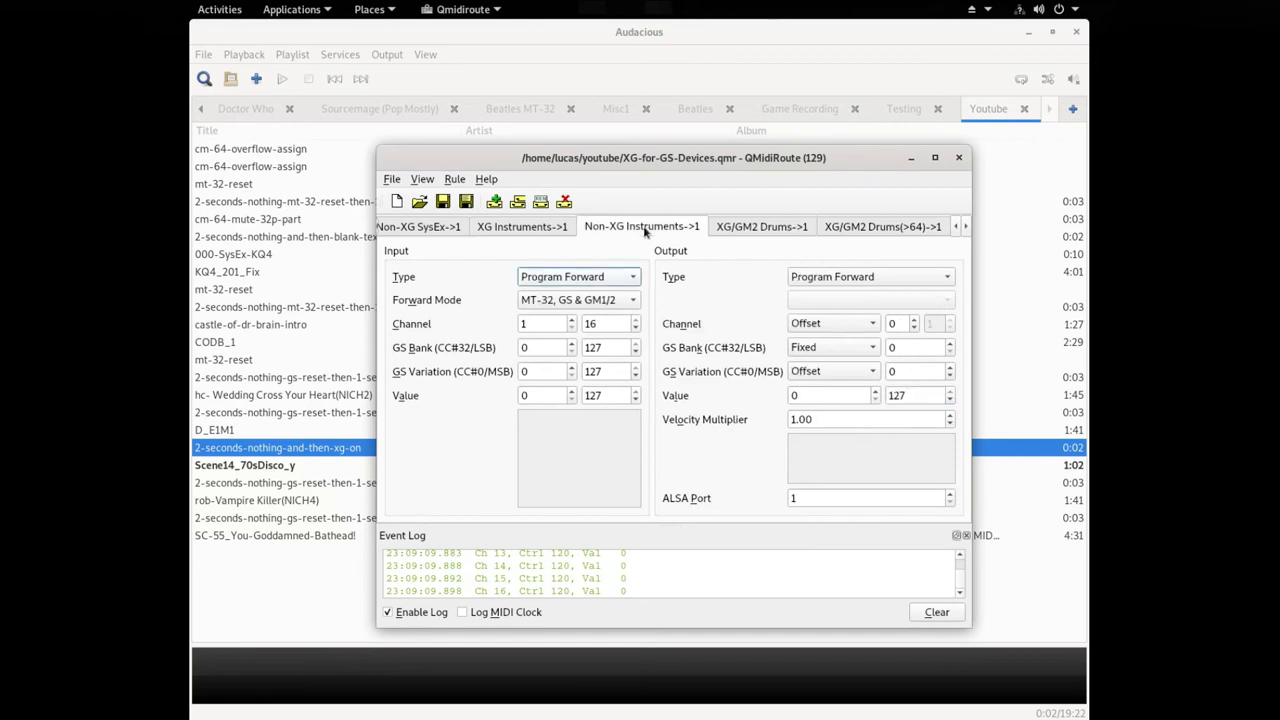
{"action": "key", "text": "ctrl+Tab"}
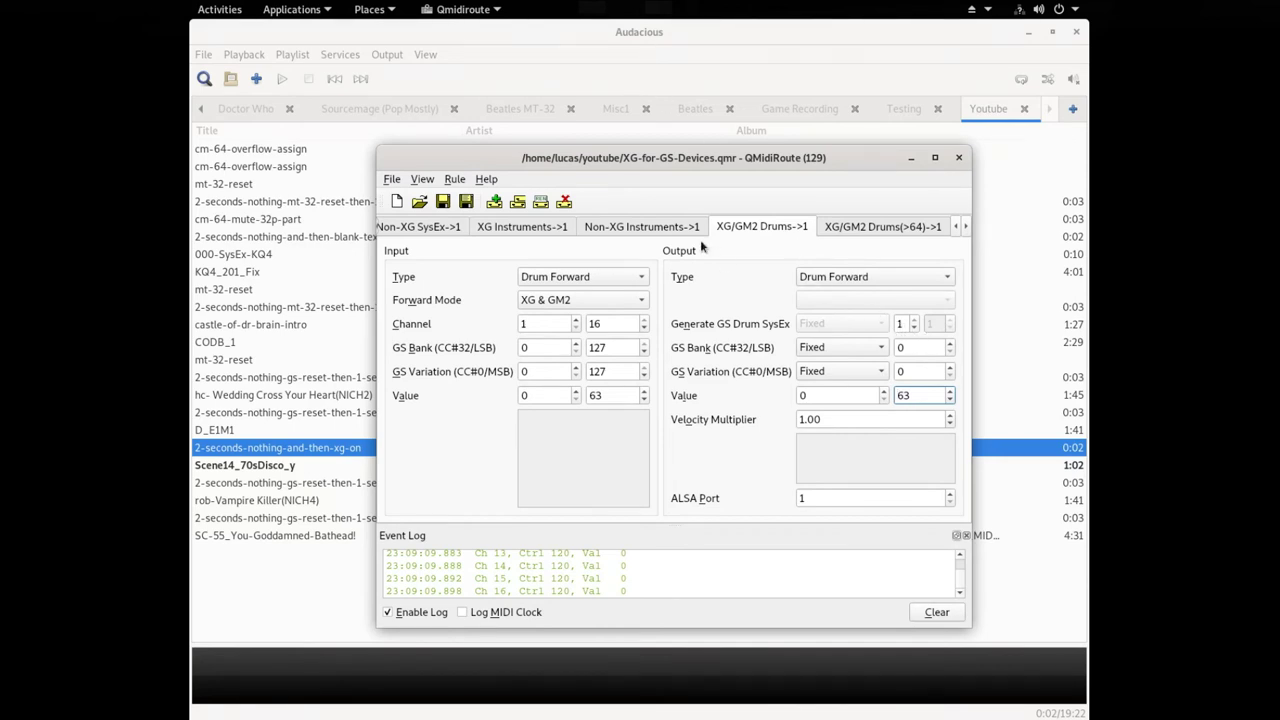
{"action": "left_click", "coordinate": [667, 229]}
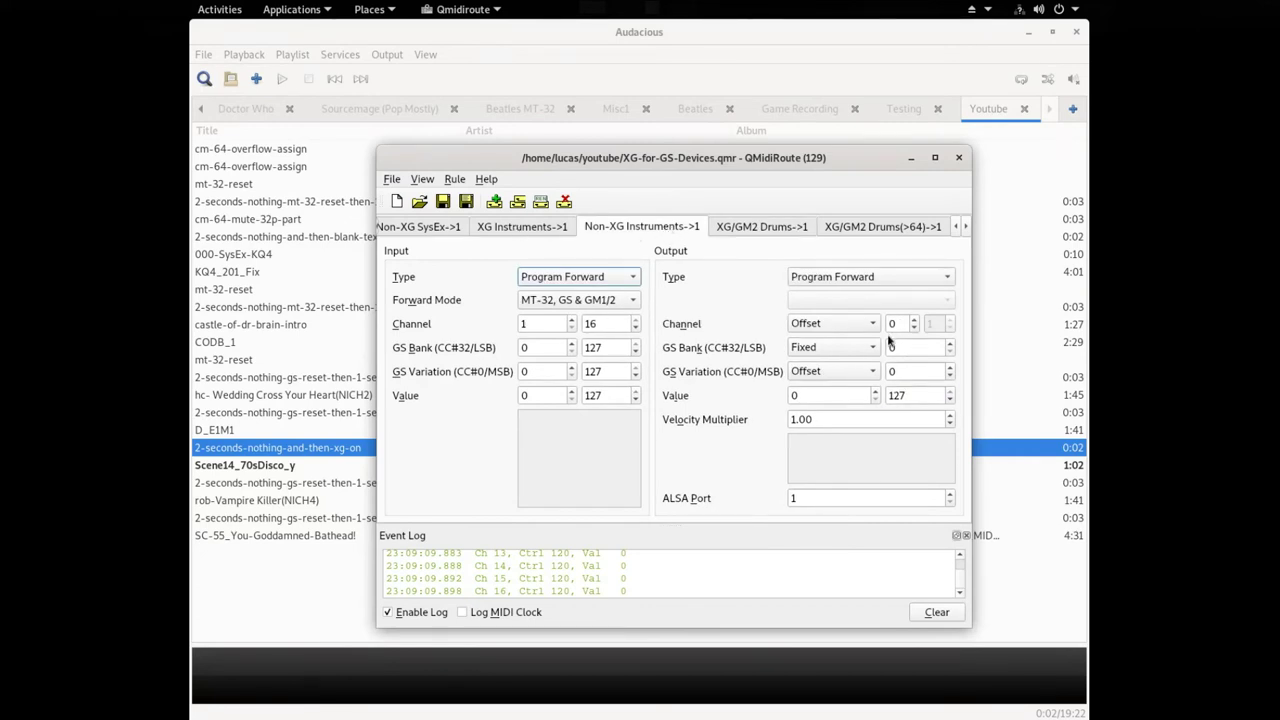
{"action": "left_click", "coordinate": [489, 229]}
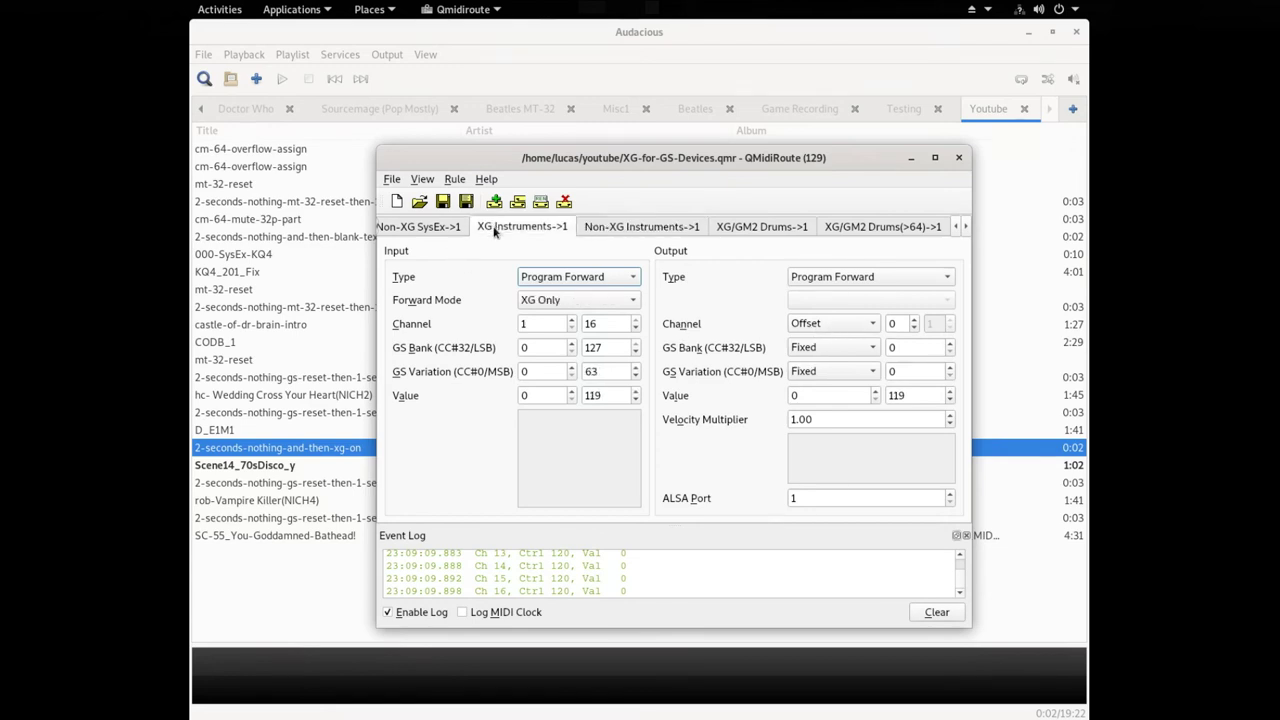
{"action": "left_click", "coordinate": [599, 229]}
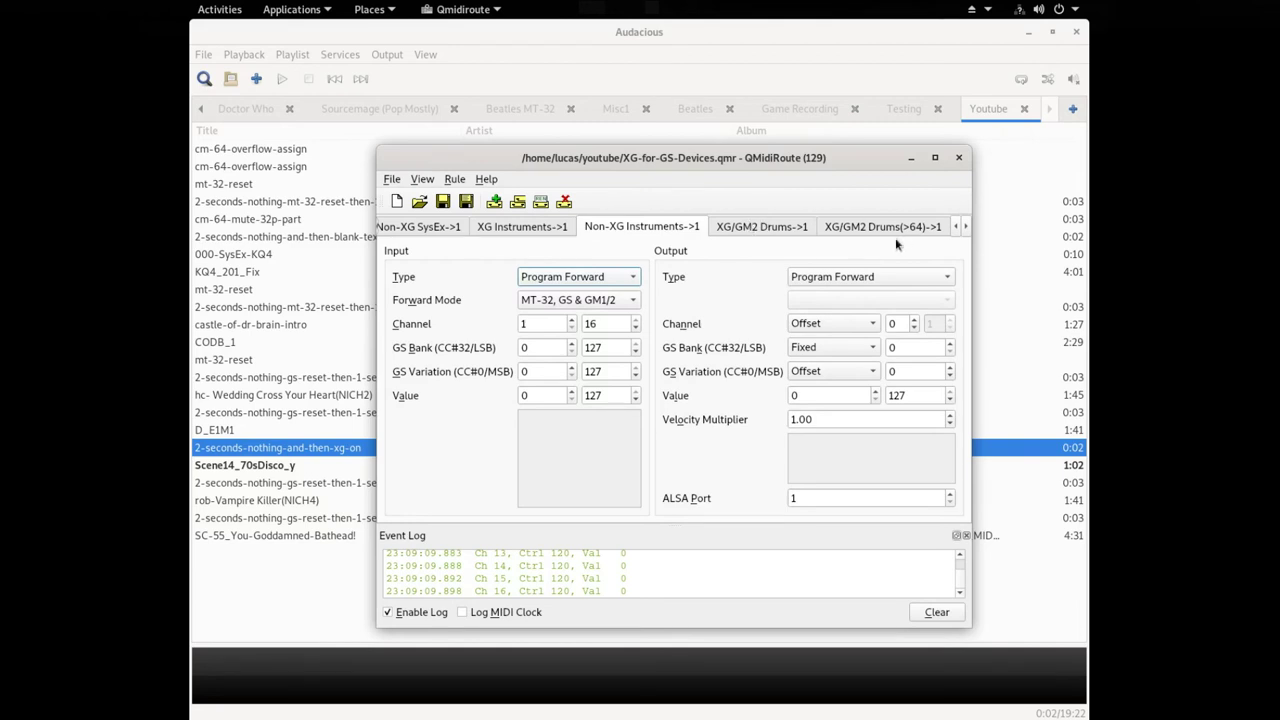
{"action": "left_click", "coordinate": [483, 227]}
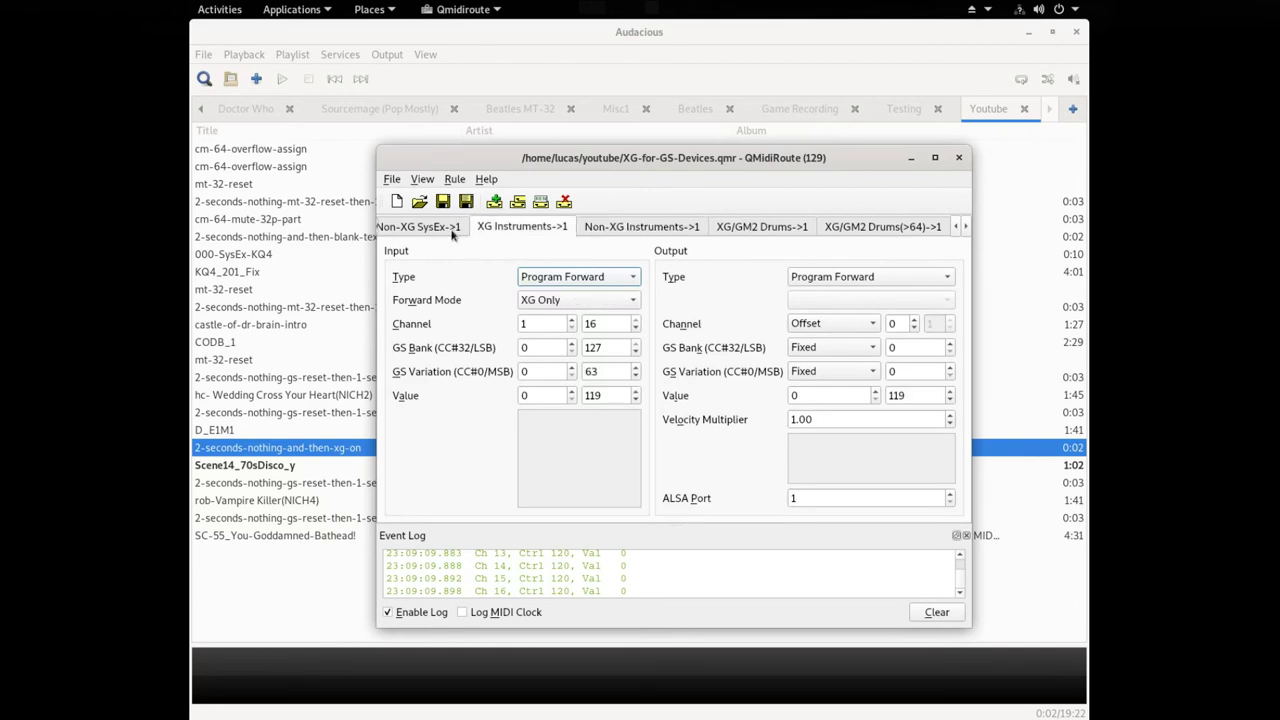
{"action": "left_click", "coordinate": [420, 227]}
{"action": "scroll", "coordinate": [380, 230], "scroll_direction": "up", "scroll_amount": 1}
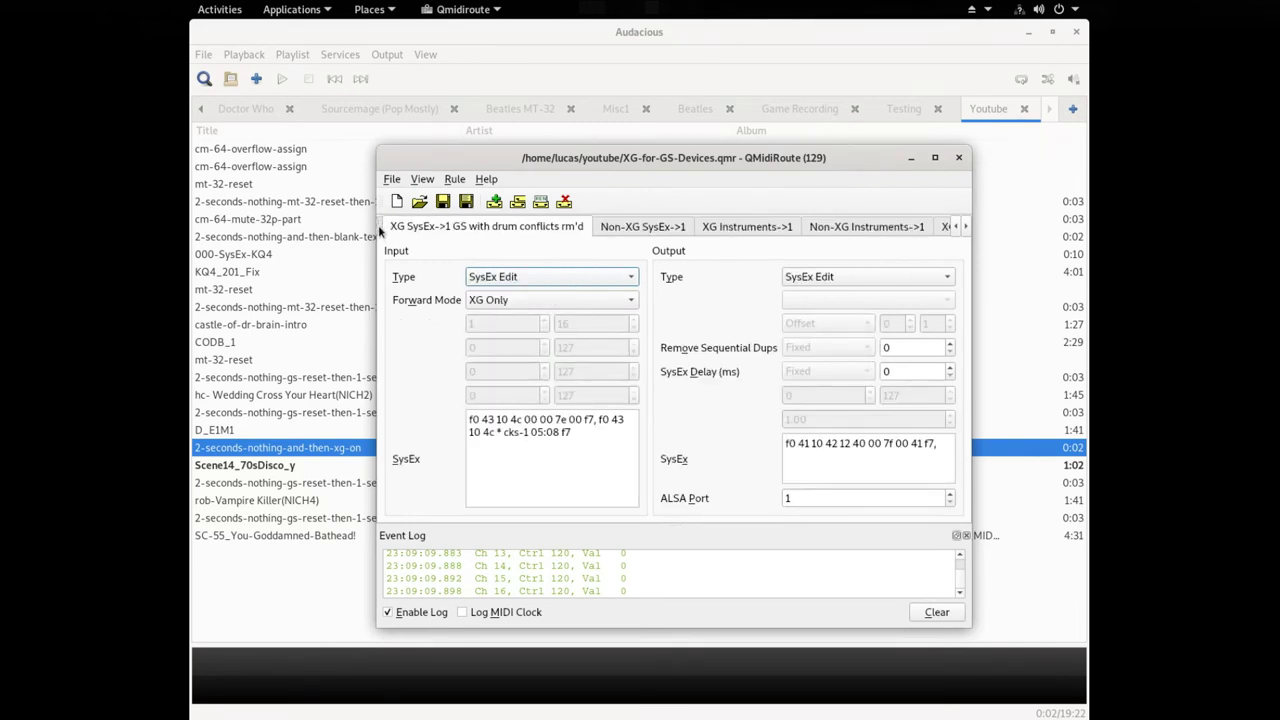
{"action": "scroll", "coordinate": [380, 230], "scroll_direction": "up", "scroll_amount": 1}
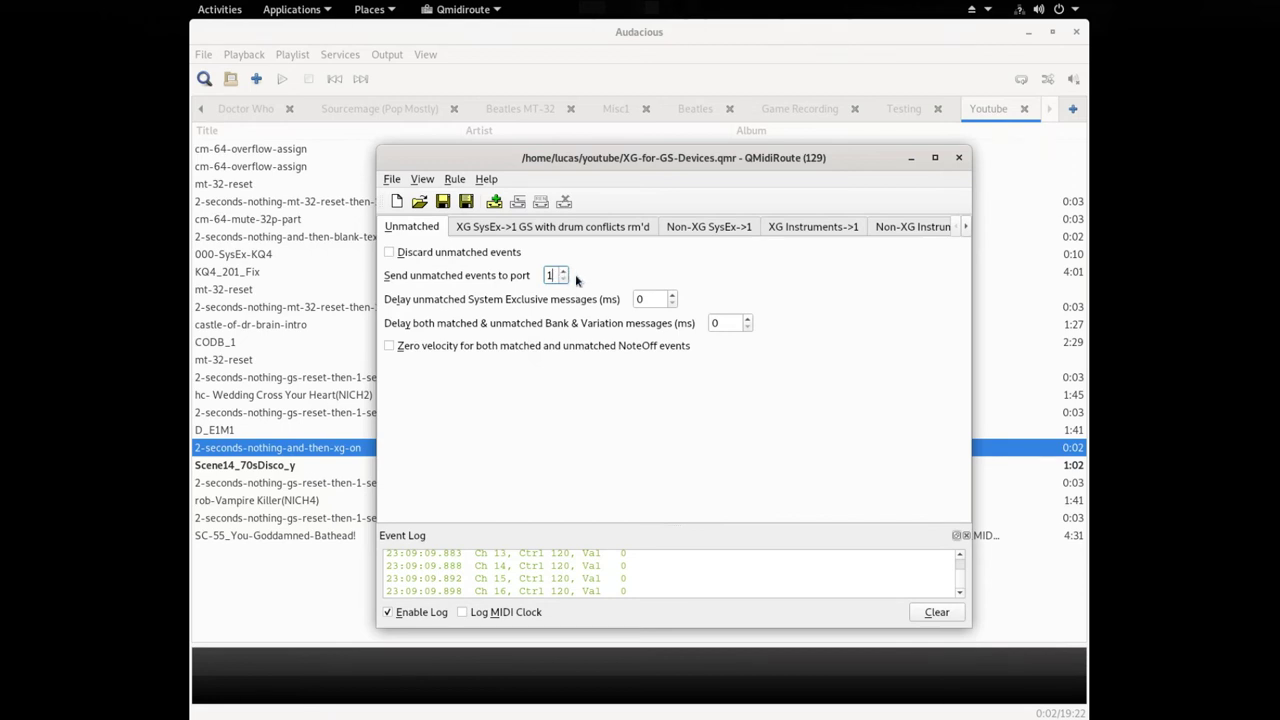
{"action": "left_click", "coordinate": [517, 228]}
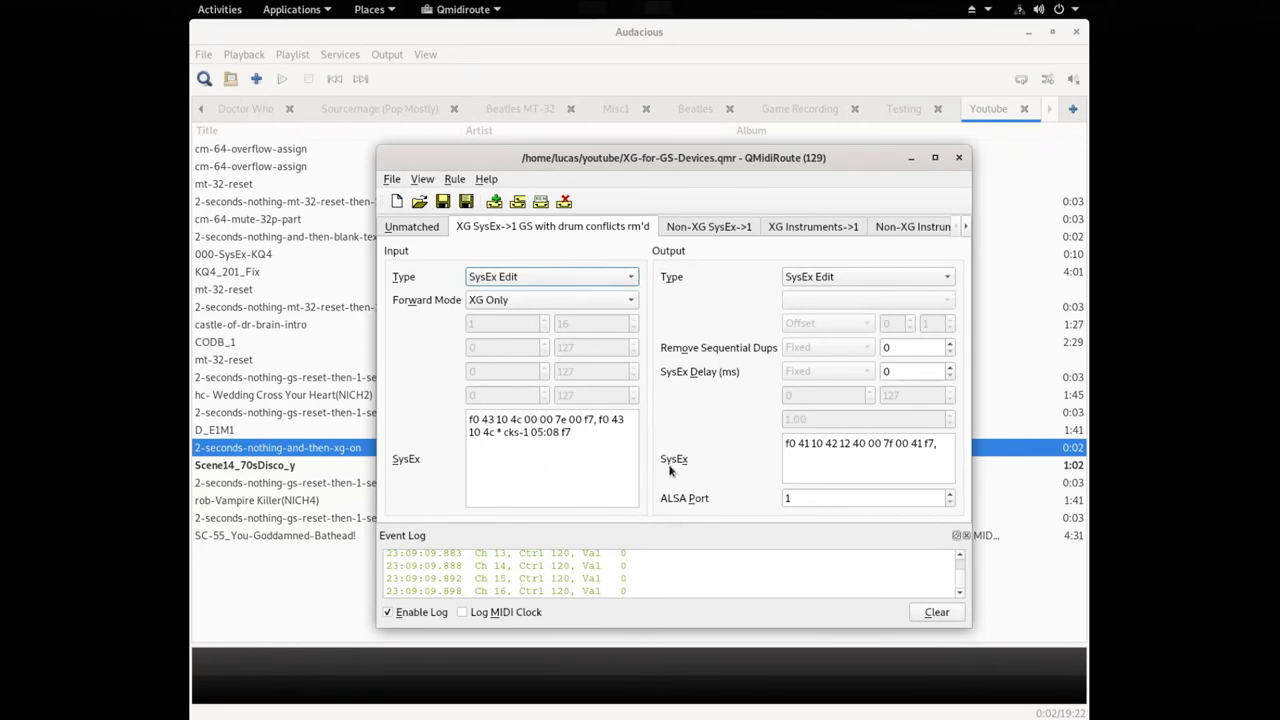
Switch to Audacious, play Scene14_70sDisco_y through the loaded XG-for-GS rules, stop it partway, and return to QMidiRoute
{"action": "key", "text": "alt+Tab"}
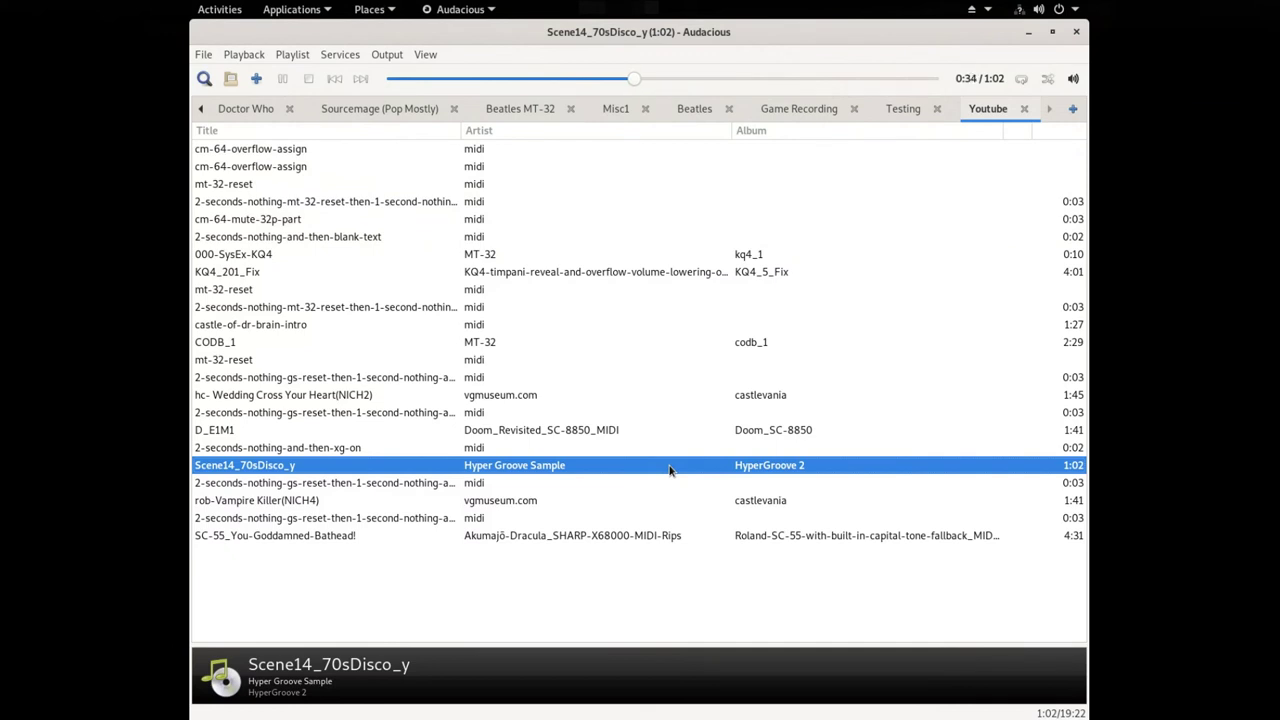
{"action": "left_click", "coordinate": [309, 77]}
{"action": "key", "text": "alt+Tab"}
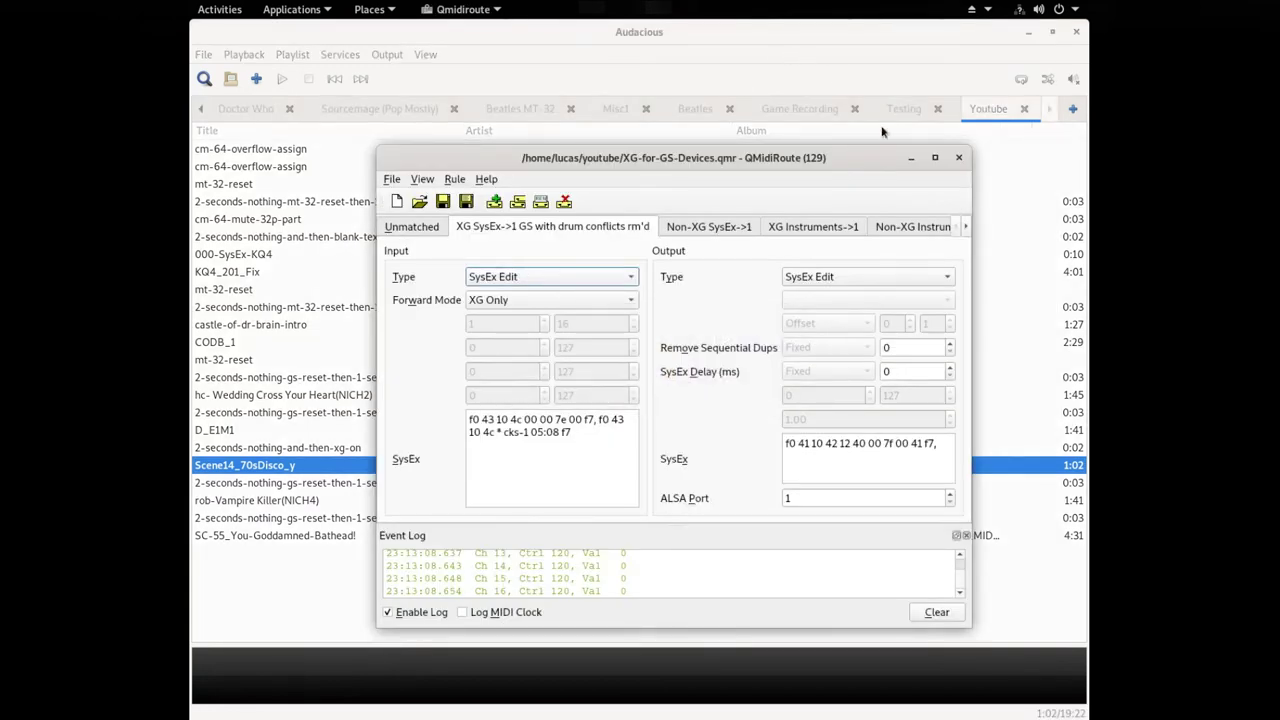
Close QMidiRoute and relaunch it from the terminal with "/usr/src/qmidiroute-0.5.2.built/src/qmidiroute -p3"
{"action": "left_click", "coordinate": [960, 158]}
{"action": "key", "text": "alt+Tab"}
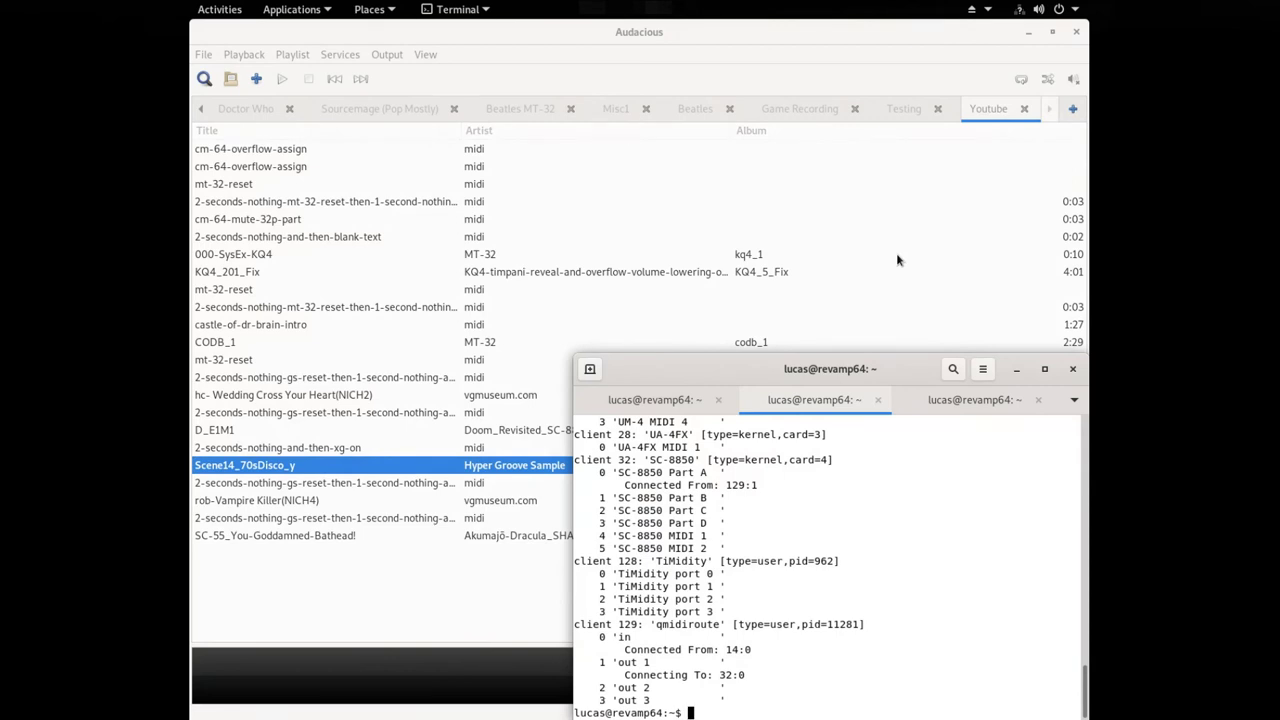
{"action": "key", "text": "Up"}
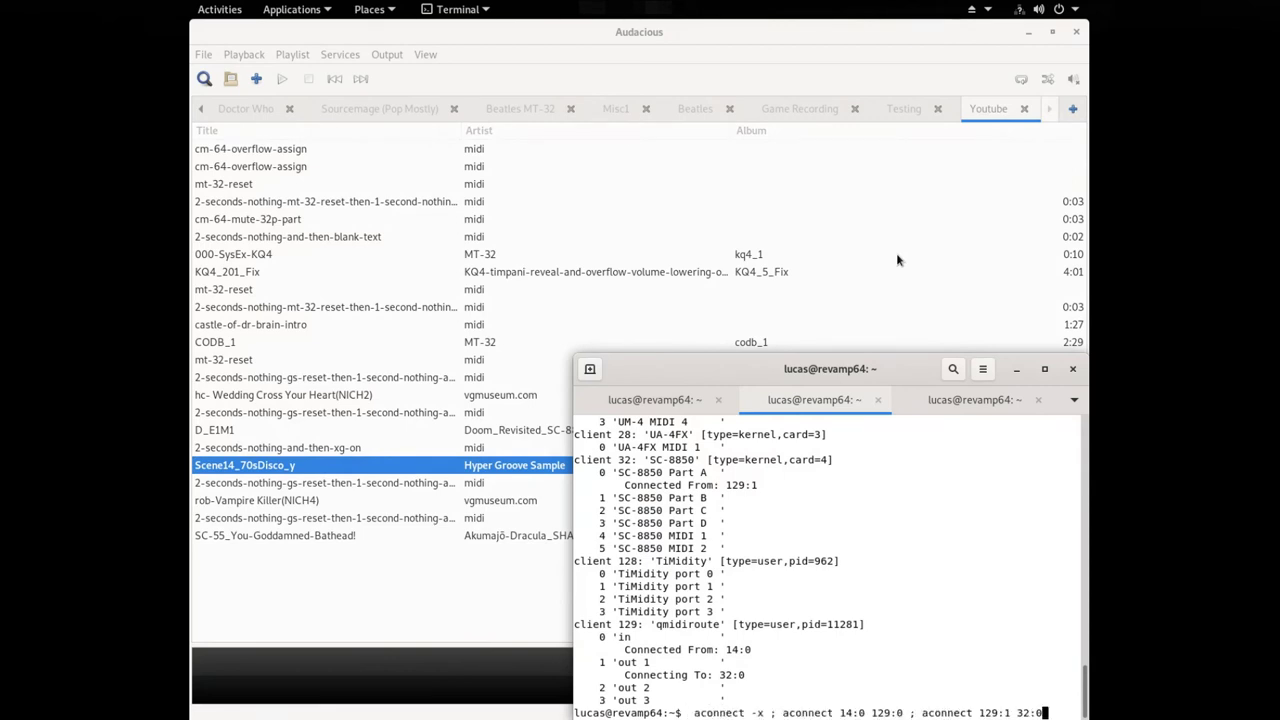
{"action": "key", "text": "ctrl+Page_Up"}
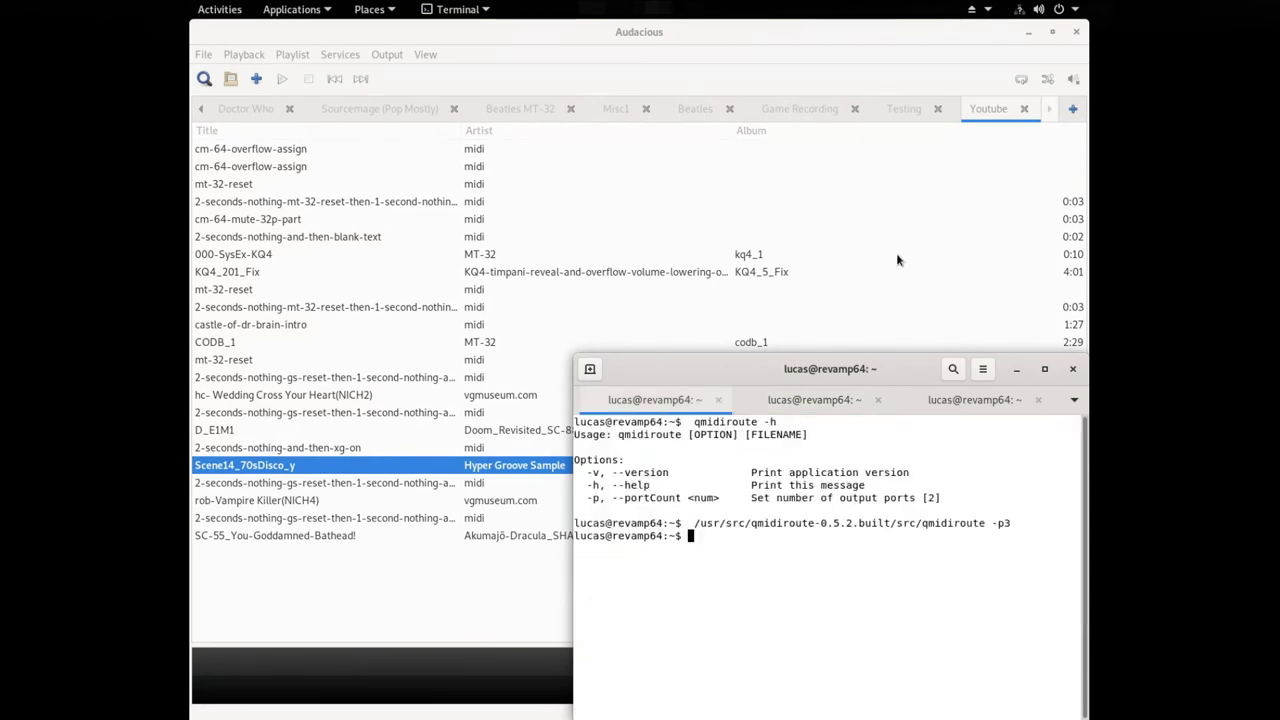
{"action": "key", "text": "Up"}
{"action": "key", "text": "Return"}
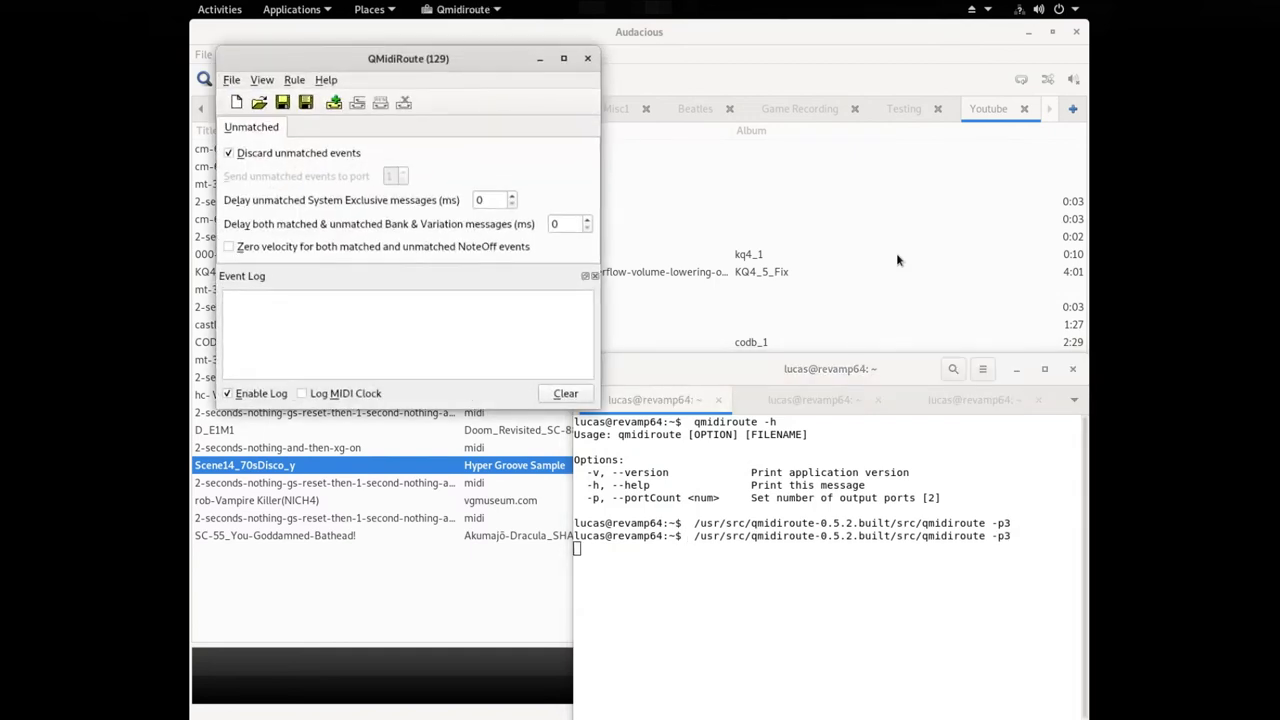
Open the route map XG-for-GS-Devices.qmr from the youtube folder in the restarted QMidiRoute
{"action": "key", "text": "ctrl+o"}
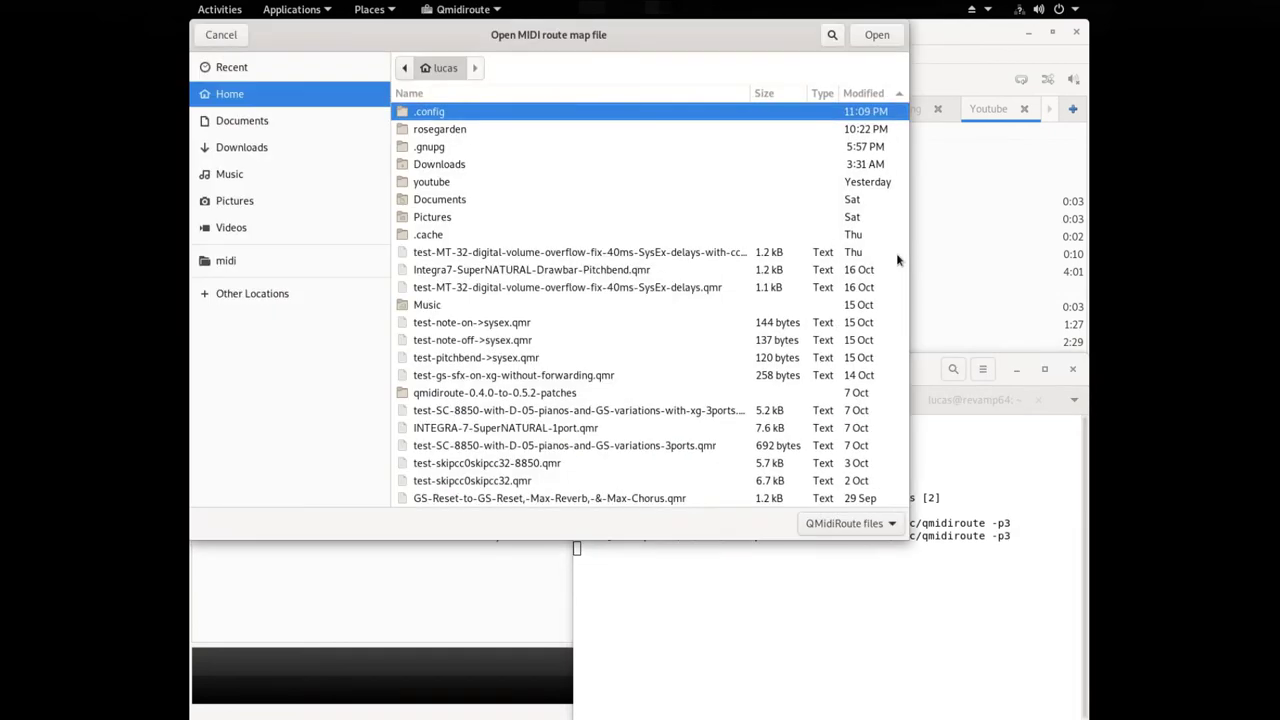
{"action": "key", "text": "Down"}
{"action": "key", "text": "Down"}
{"action": "key", "text": "Down"}
{"action": "key", "text": "Down"}
{"action": "key", "text": "Return"}
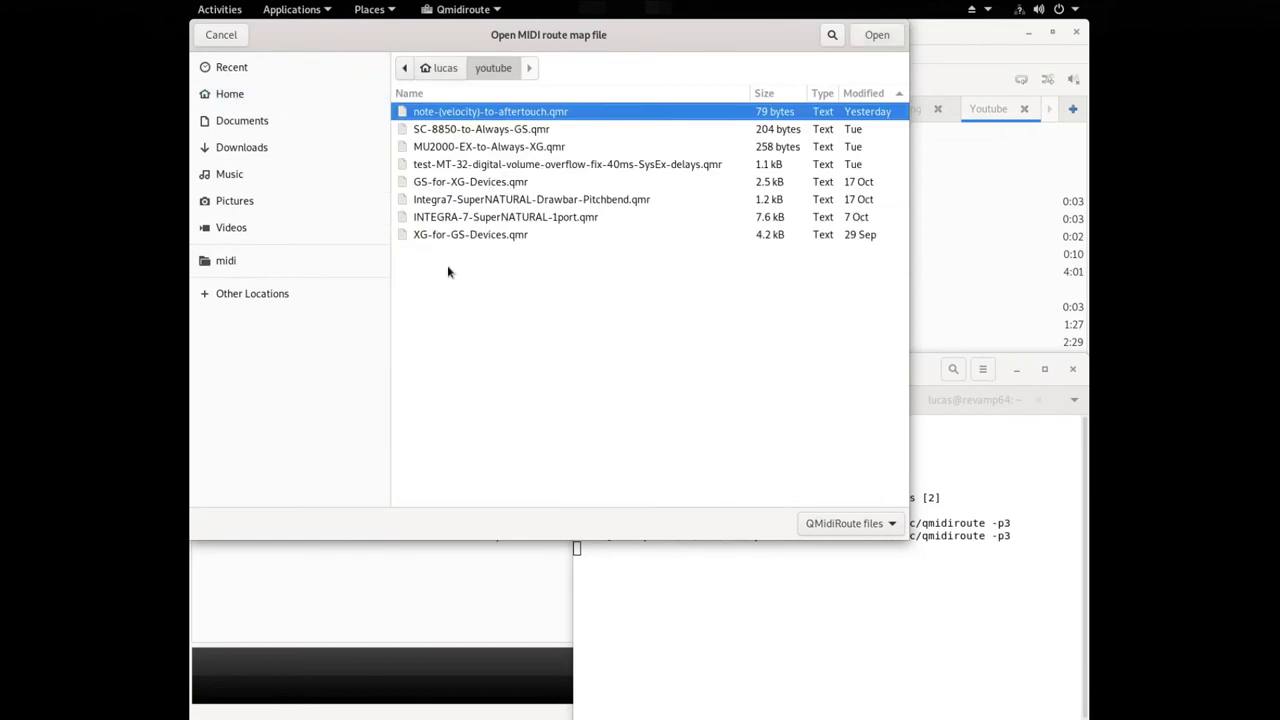
{"action": "double_click", "coordinate": [465, 236]}
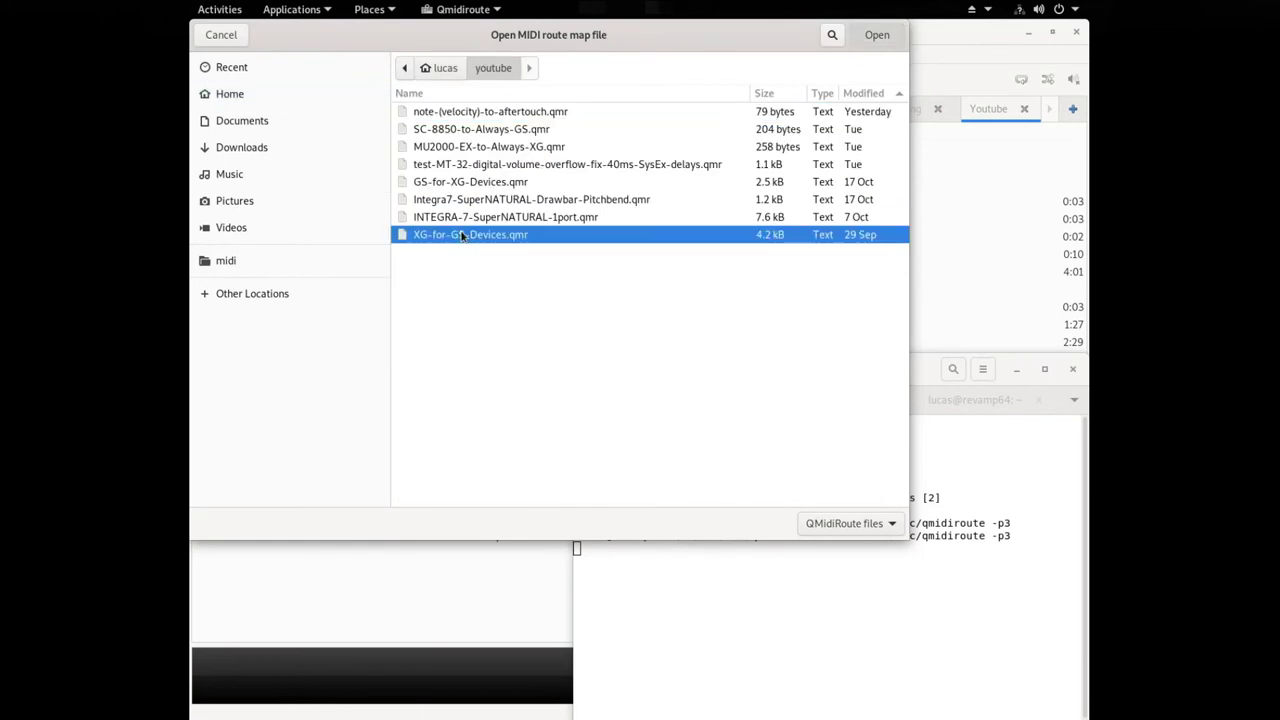
Switch to the terminal and rerun "aconnect -x ; aconnect 14:0 129:0 ; aconnect 129:1 32:0" in the second session
{"action": "left_click", "coordinate": [970, 575]}
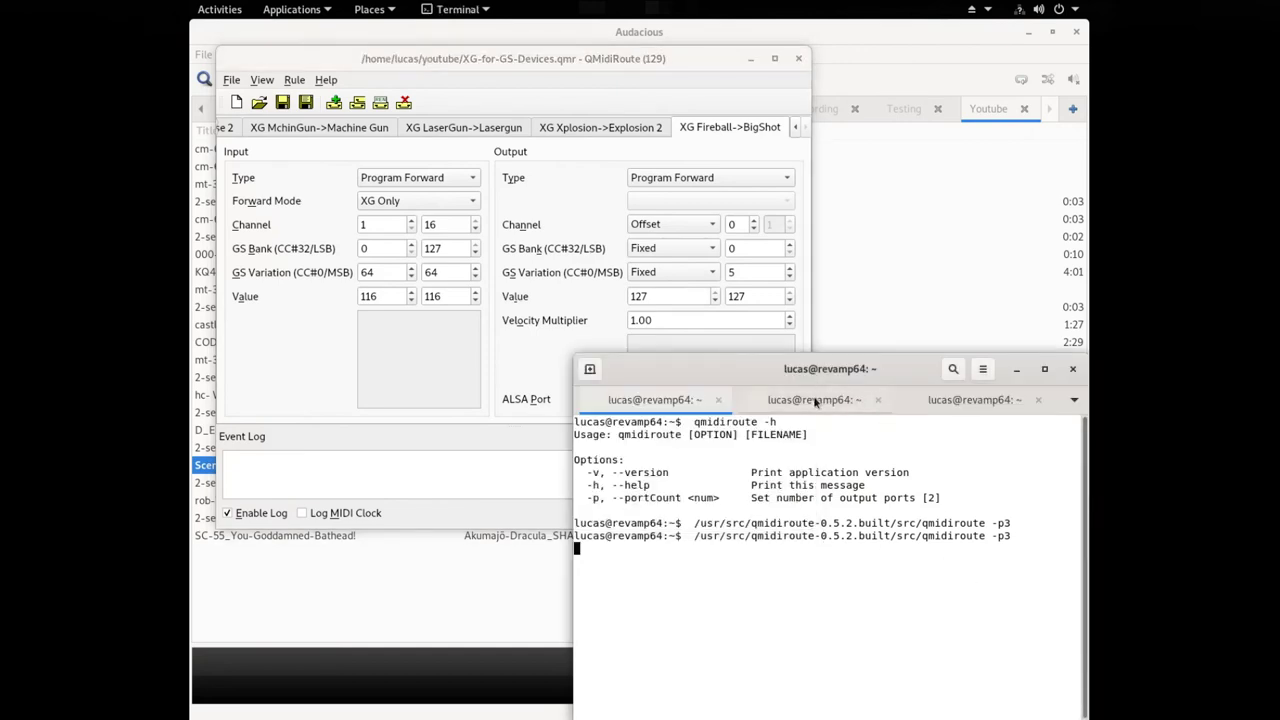
{"action": "key", "text": "ctrl+Page_Down"}
{"action": "key", "text": "Return"}
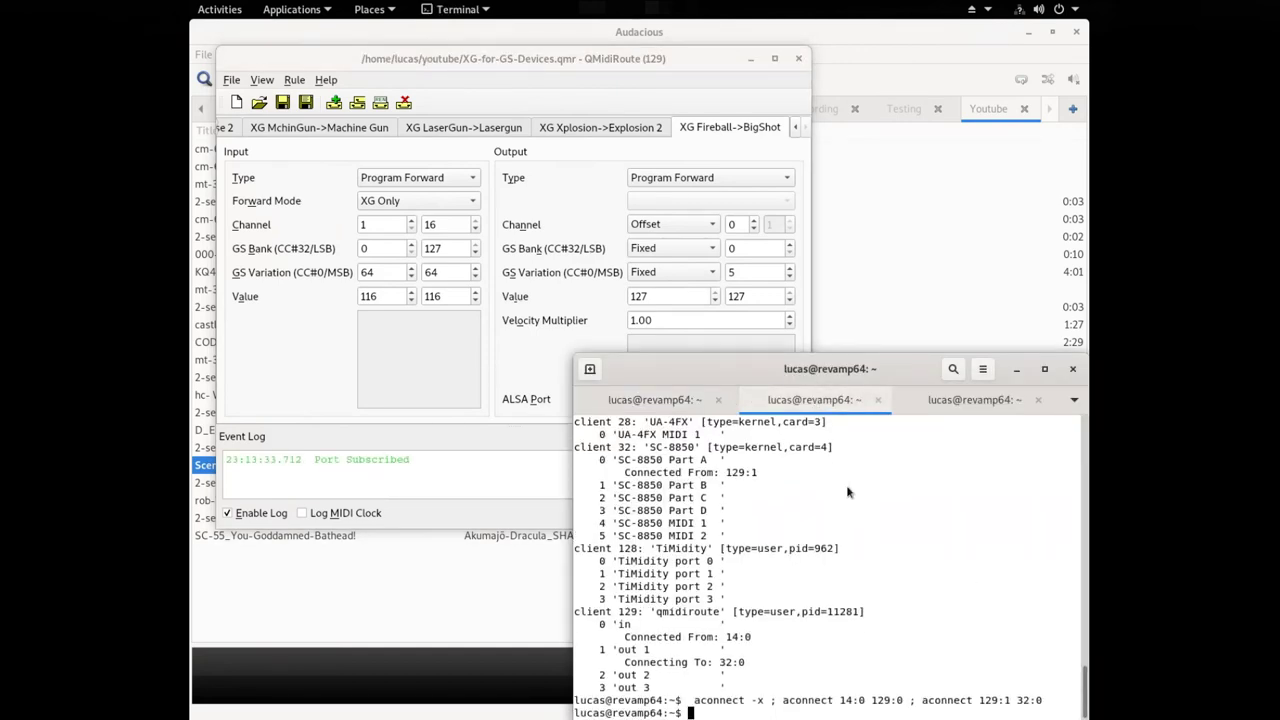
Switch to Audacious, point out rob-Vampire Killer(NICH4) and SC-55_You-Goddamned-Bathead!, and select the GS reset track just before rob-Vampire Killer(NICH4)
{"action": "key", "text": "alt+Tab"}
{"action": "key", "text": "alt+Tab"}
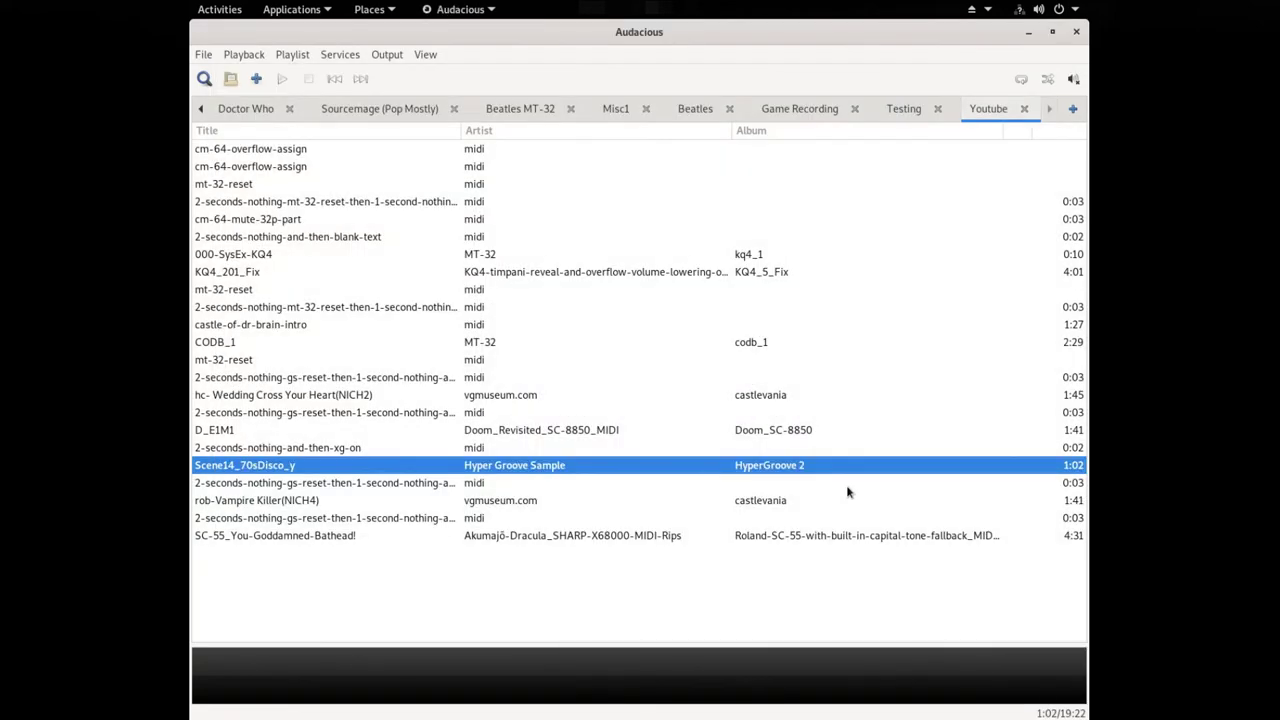
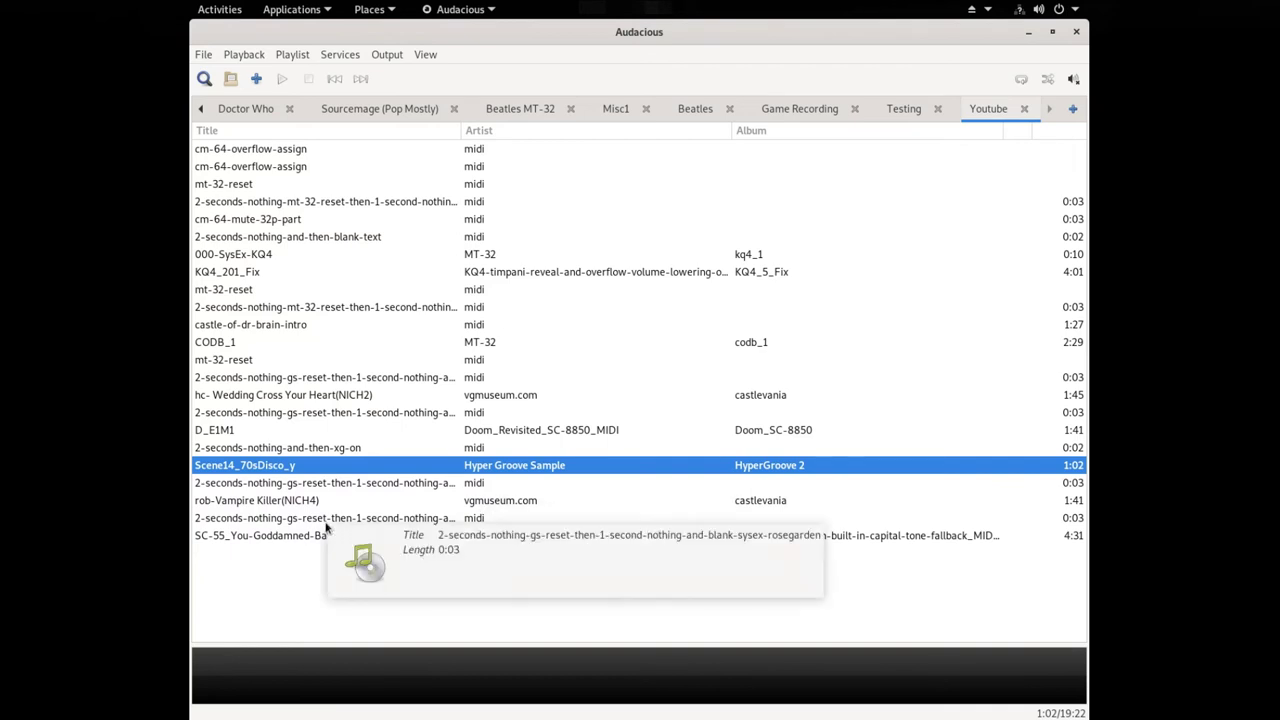
{"action": "left_click", "coordinate": [273, 504]}
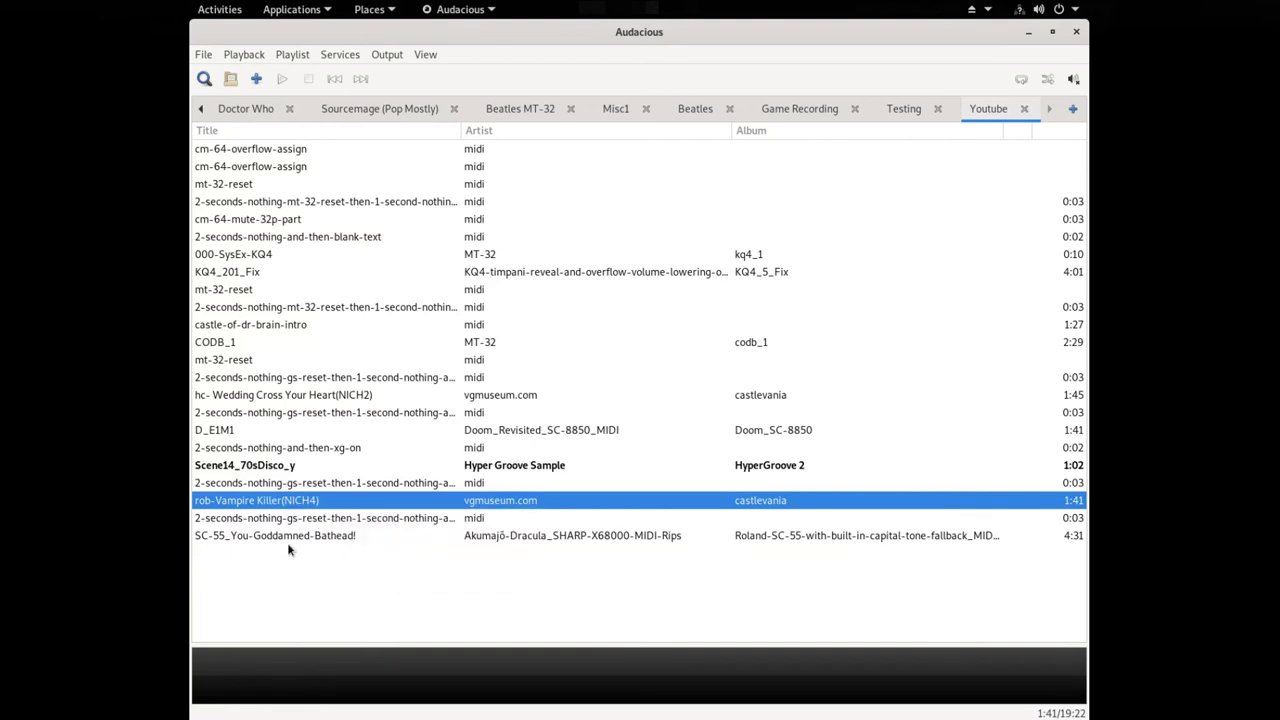
{"action": "left_click", "coordinate": [248, 538]}
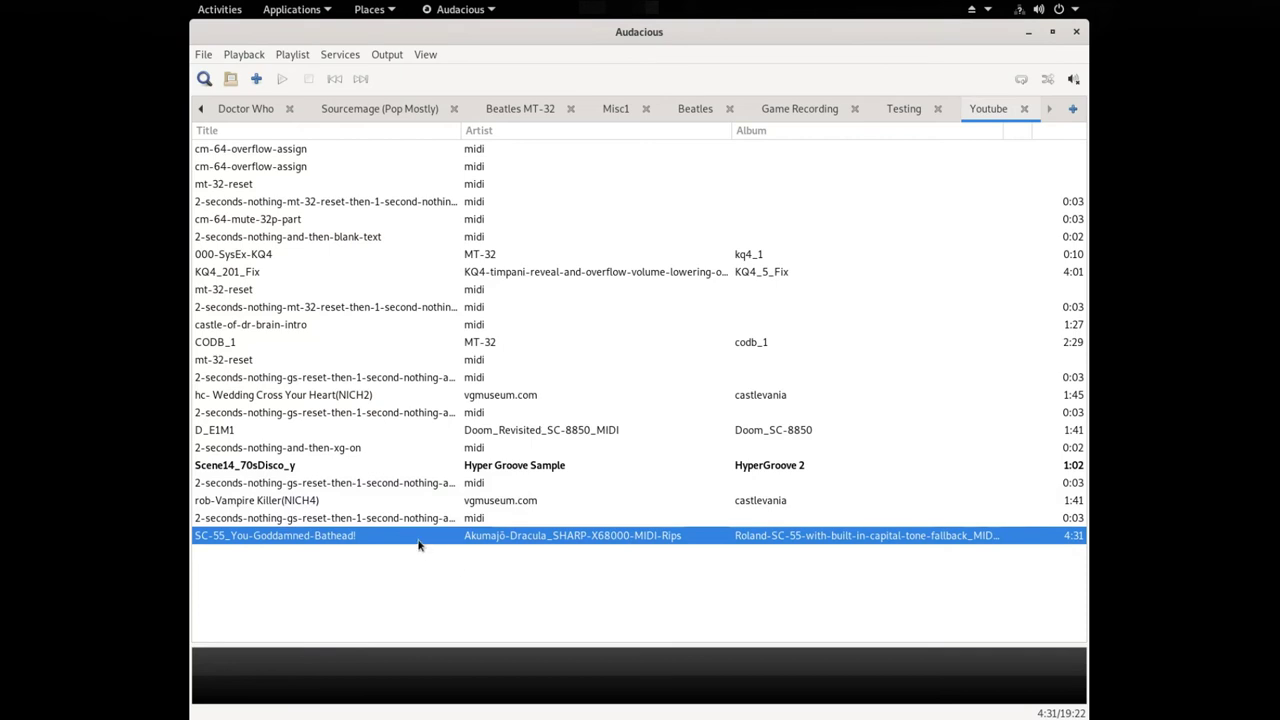
{"action": "left_click", "coordinate": [314, 502]}
{"action": "left_click", "coordinate": [305, 538]}
{"action": "key", "text": "Up"}
{"action": "key", "text": "Up"}
{"action": "key", "text": "Up"}
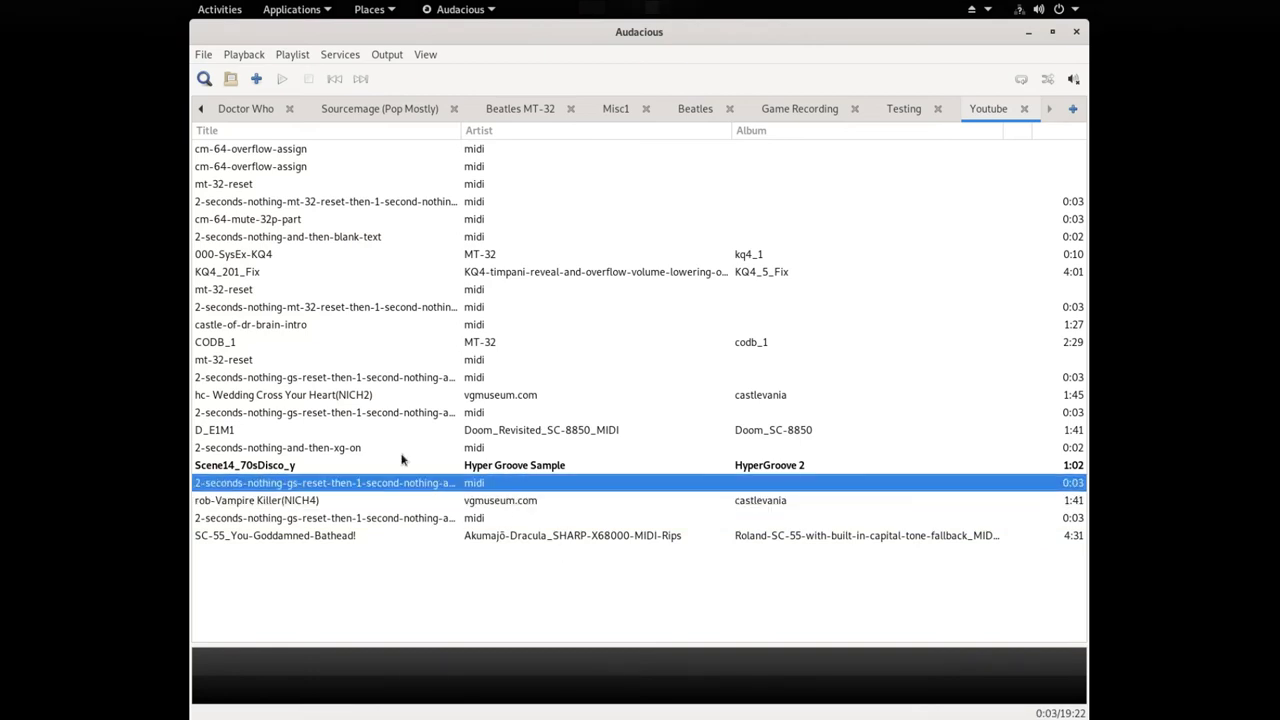
Switch to QMidiRoute and open the route map INTEGRA-7-SuperNATURAL-1port.qmr from the youtube folder
{"action": "key", "text": "alt+Tab"}
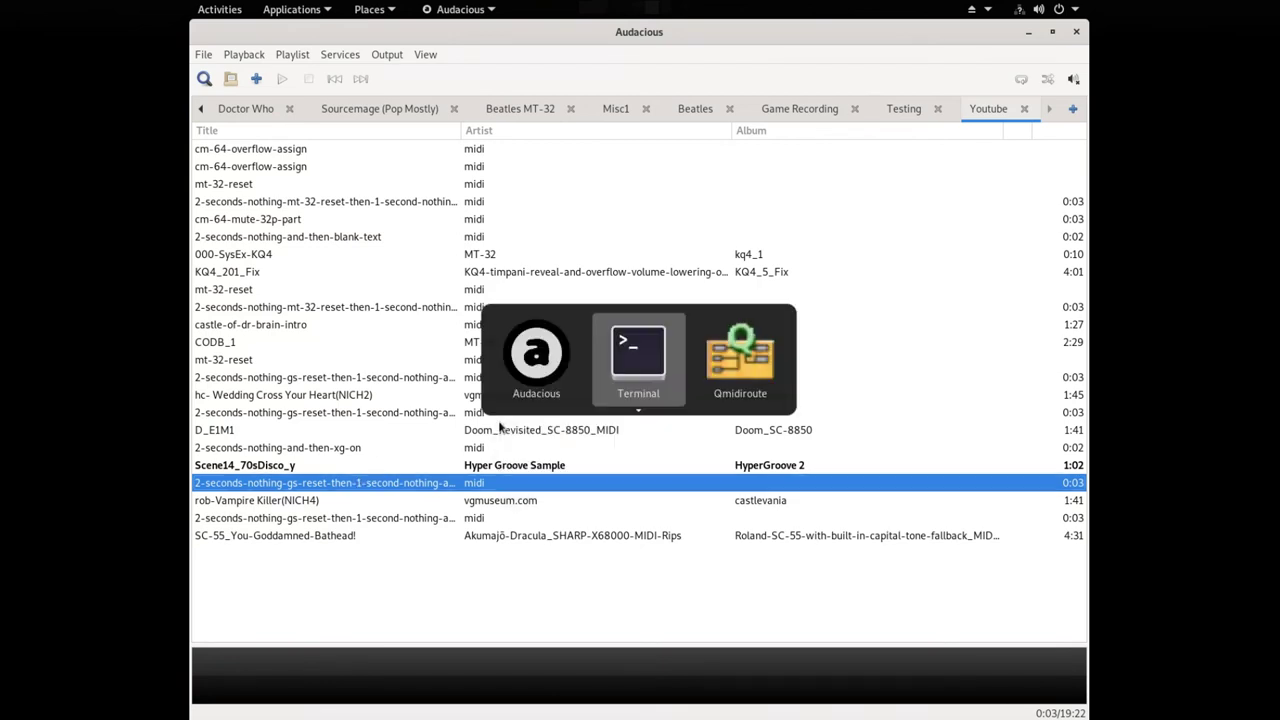
{"action": "key", "text": "alt+Tab"}
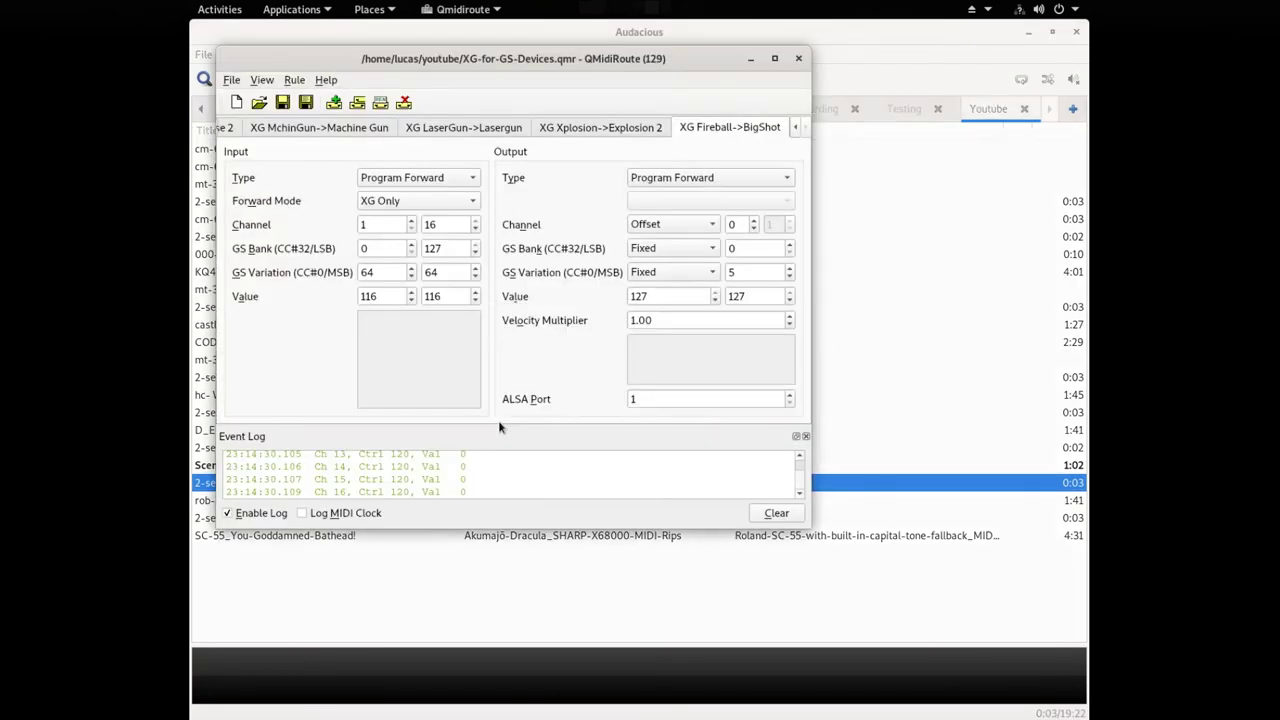
{"action": "key", "text": "ctrl+o"}
{"action": "key", "text": "Down"}
{"action": "key", "text": "Down"}
{"action": "key", "text": "Down"}
{"action": "key", "text": "Down"}
{"action": "key", "text": "Down"}
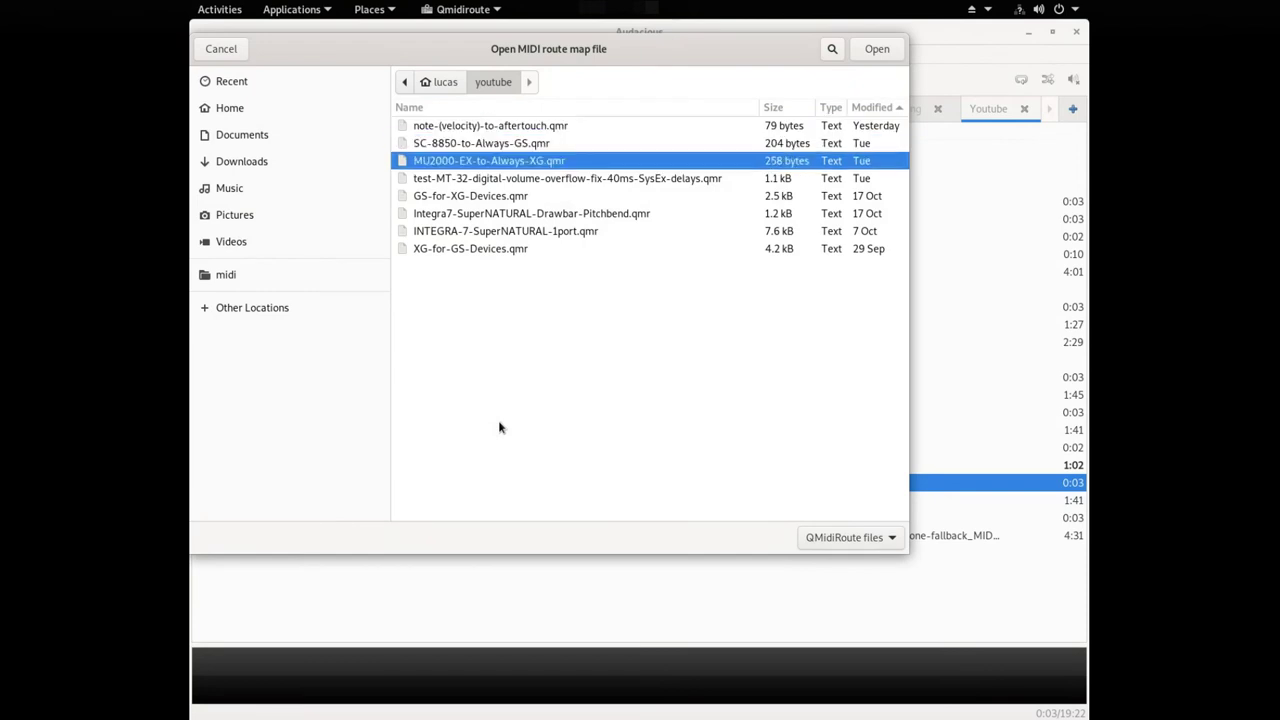
{"action": "key", "text": "Up"}
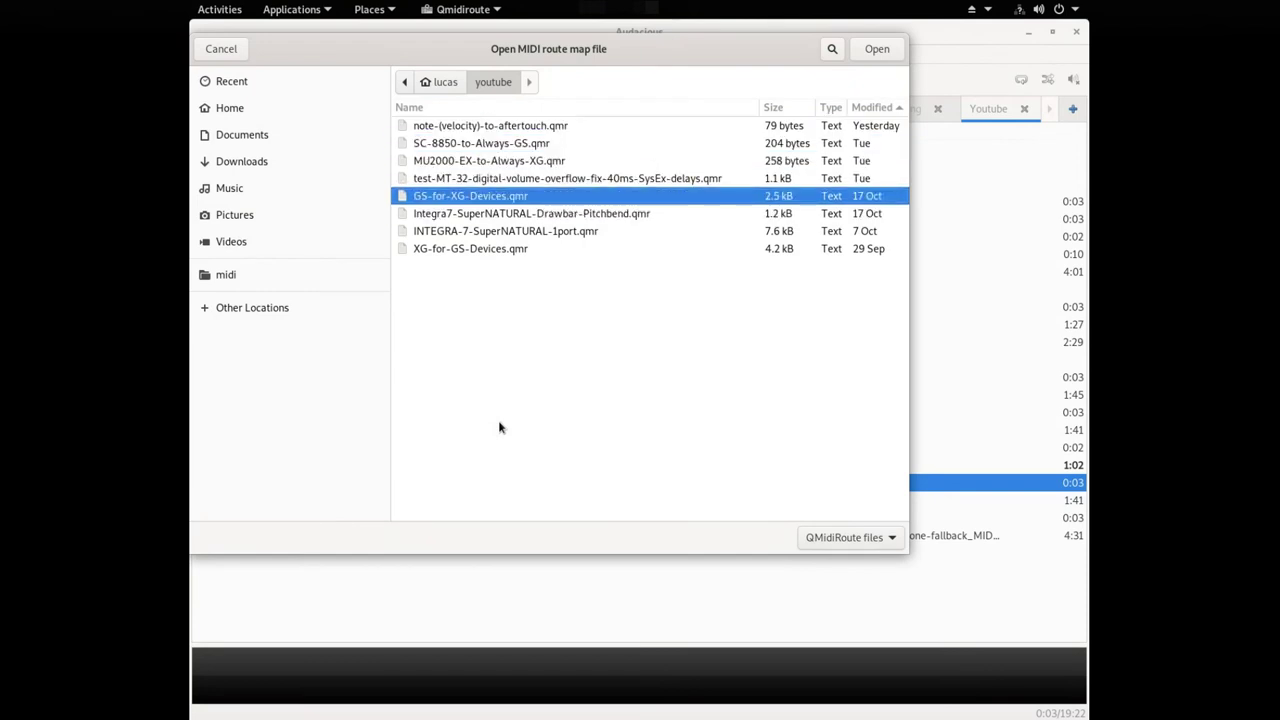
{"action": "key", "text": "Down"}
{"action": "key", "text": "Down"}
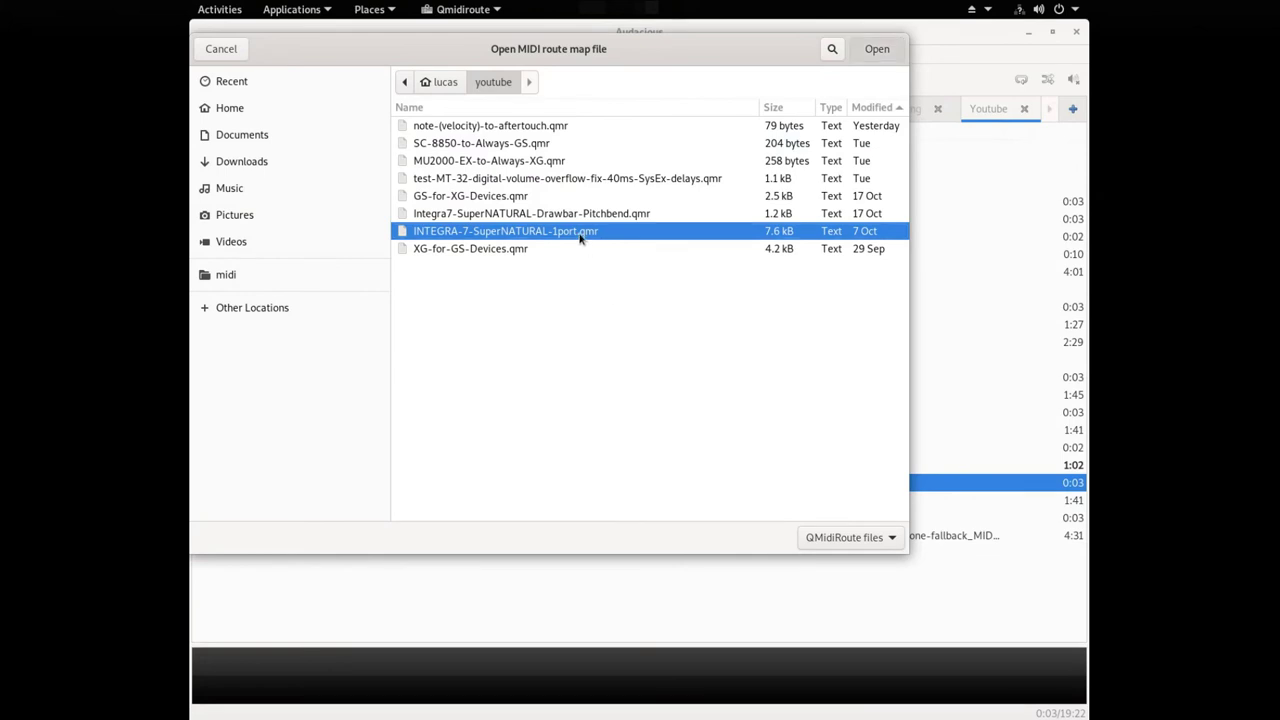
{"action": "key", "text": "Return"}
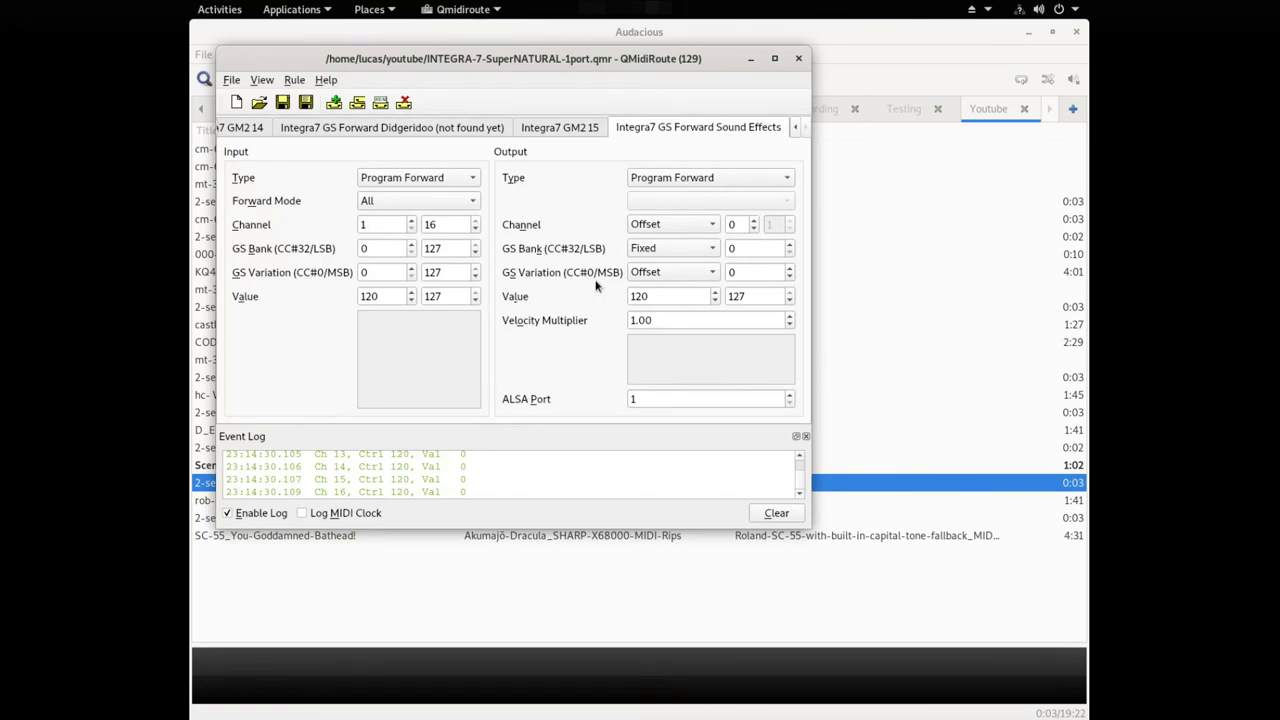
Examine the output ALSA port of the Integra7 GS Forward Sound Effects rule and the output GS Bank setting of Integra7 GM2 15
{"action": "left_click", "coordinate": [641, 398]}
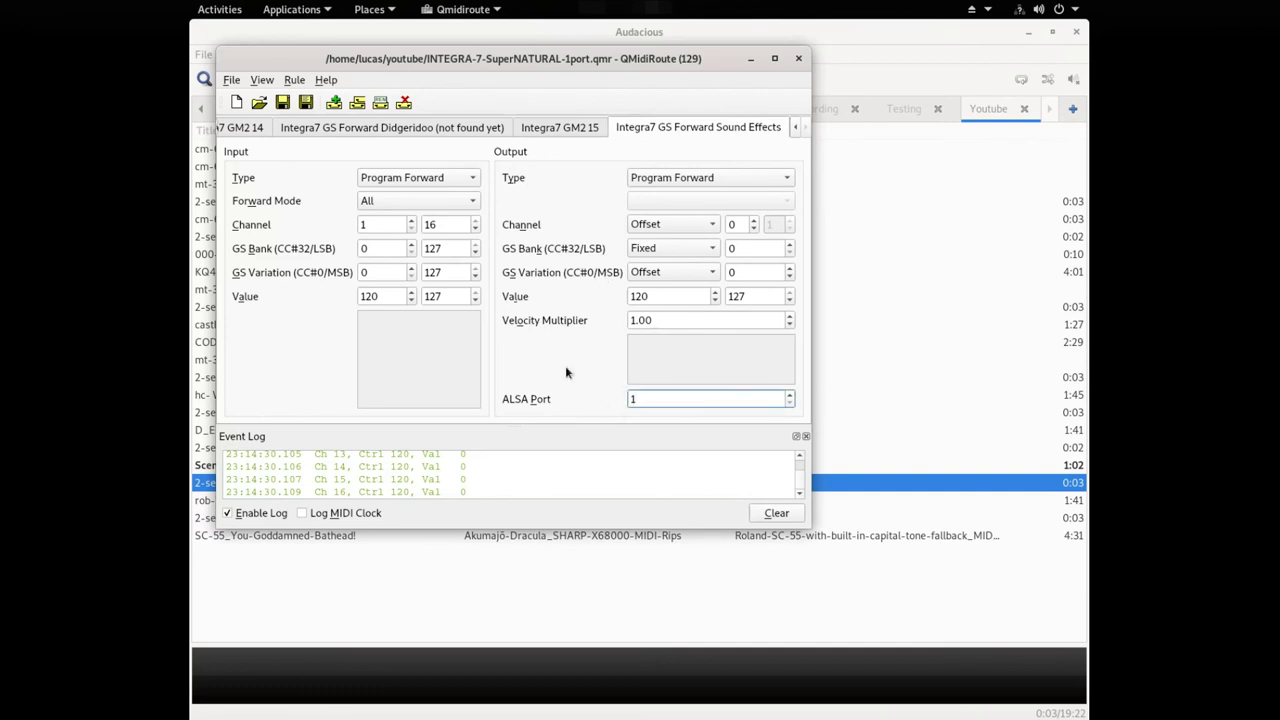
{"action": "key", "text": "Tab"}
{"action": "key", "text": "Left"}
{"action": "key", "text": "Left"}
{"action": "key", "text": "Right"}
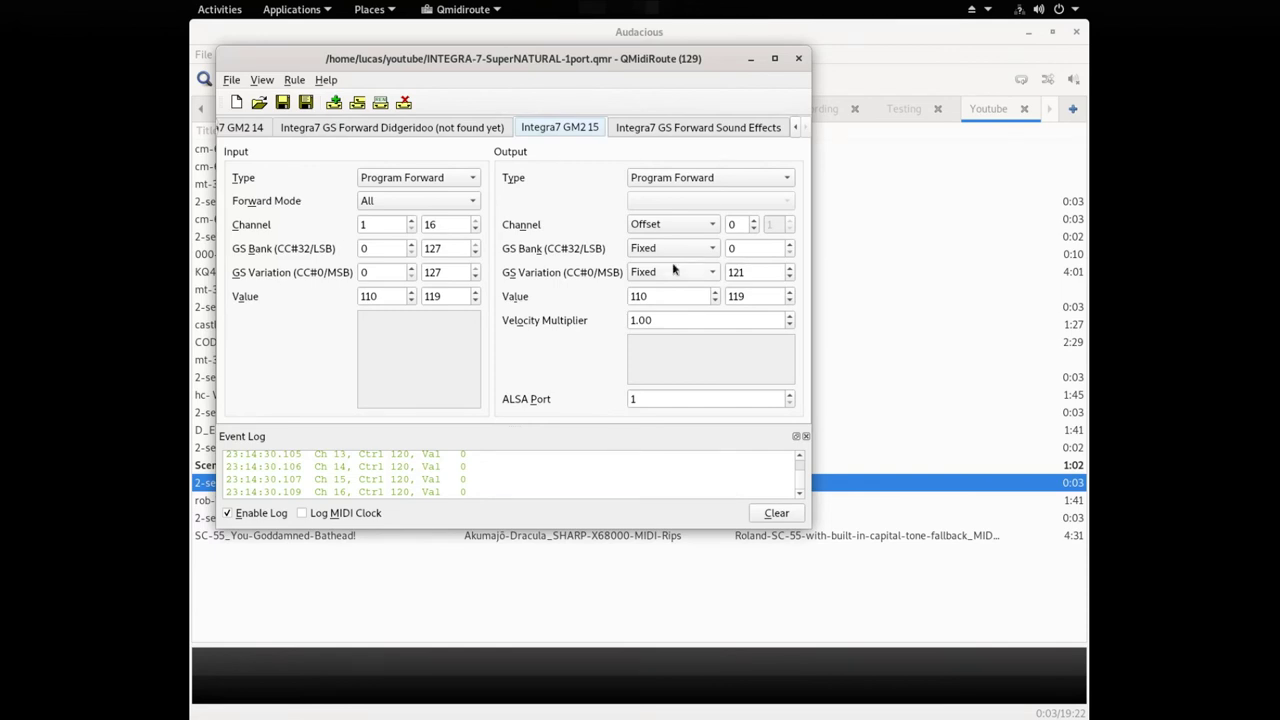
{"action": "double_click", "coordinate": [747, 248]}
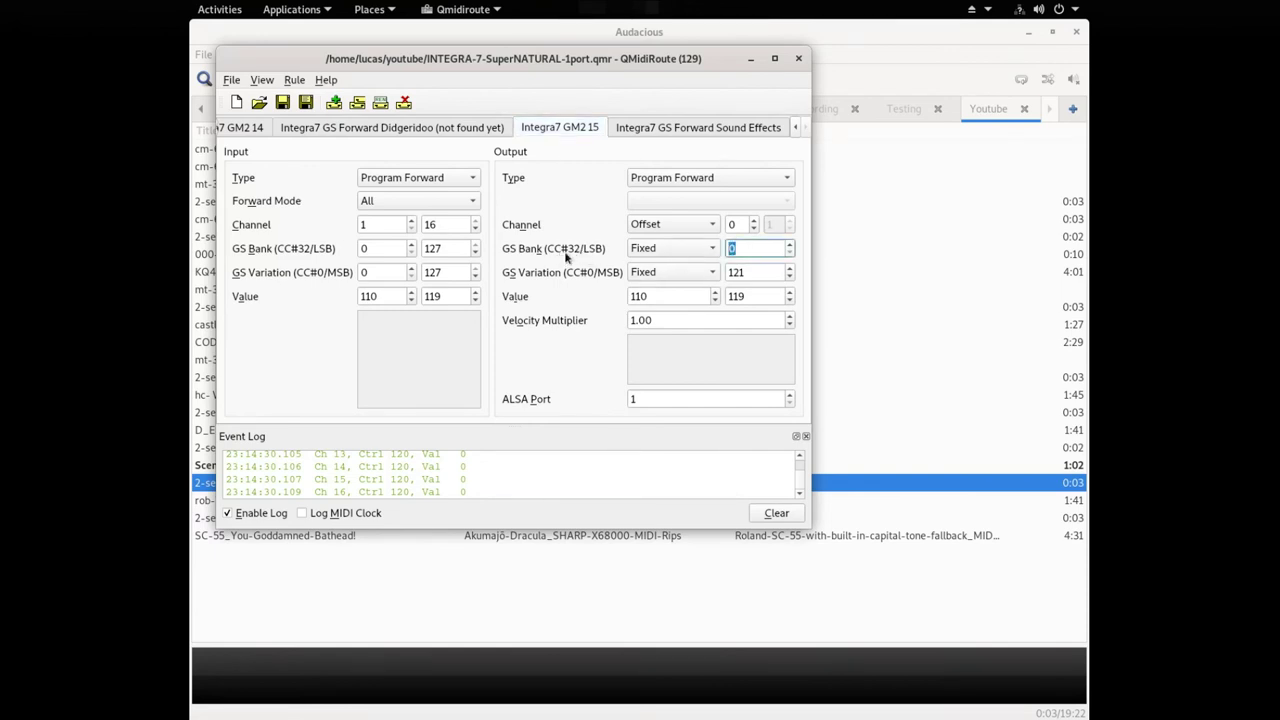
{"action": "left_click", "coordinate": [760, 252]}
In the GS,GM1&XG Reset->GS,GM2&GS Reset rule, highlight the first two input SysEx messages with their matching output messages
{"action": "key", "text": "ctrl+Tab"}
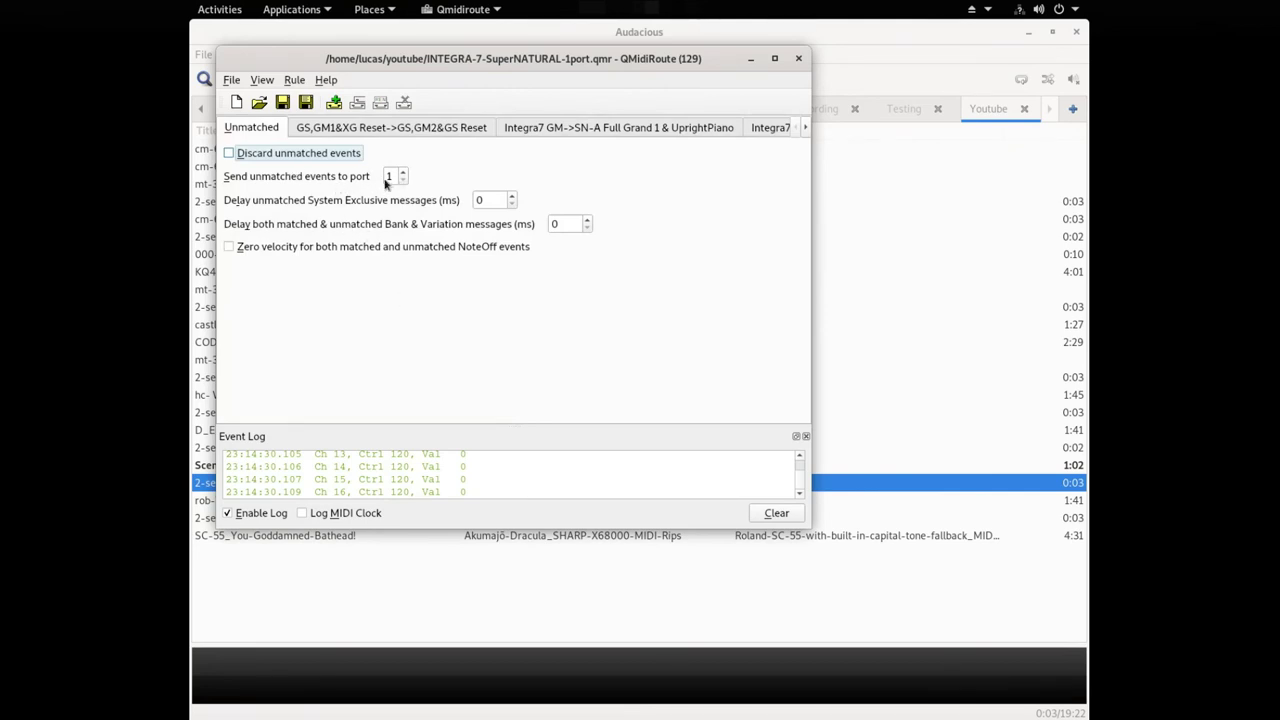
{"action": "left_click", "coordinate": [383, 133]}
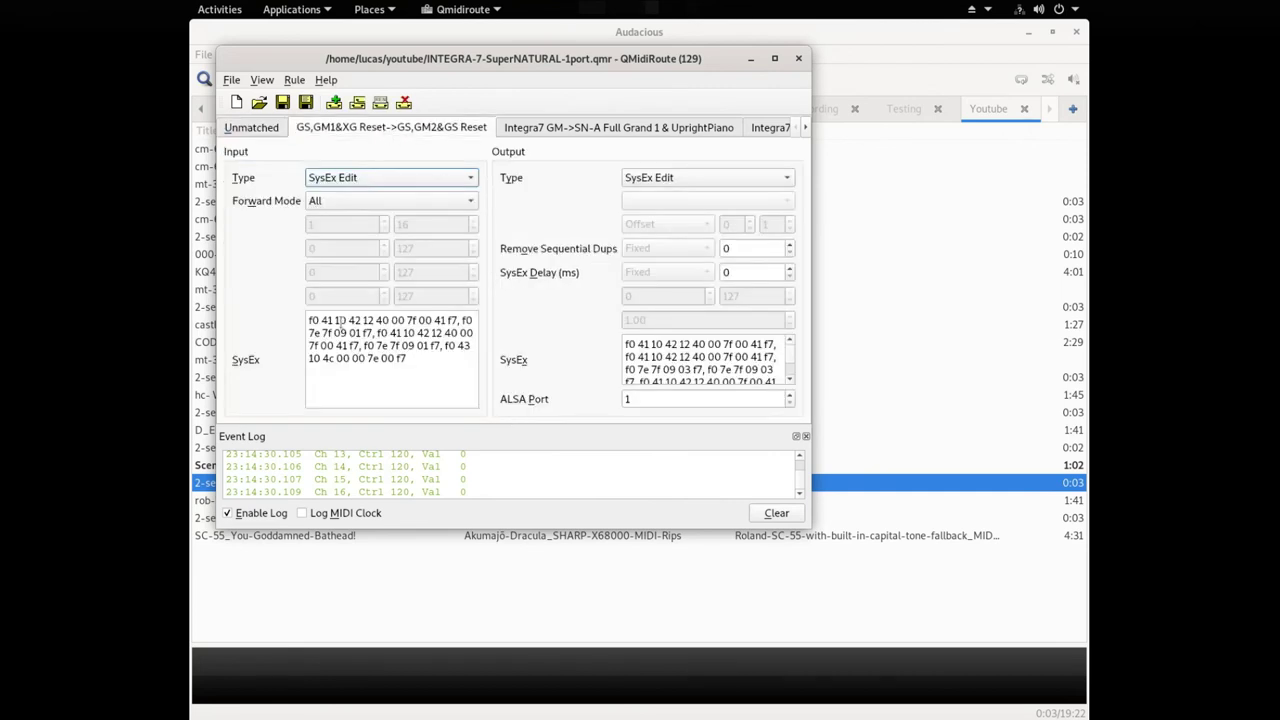
{"action": "left_click_drag", "start_coordinate": [310, 320], "coordinate": [459, 313]}
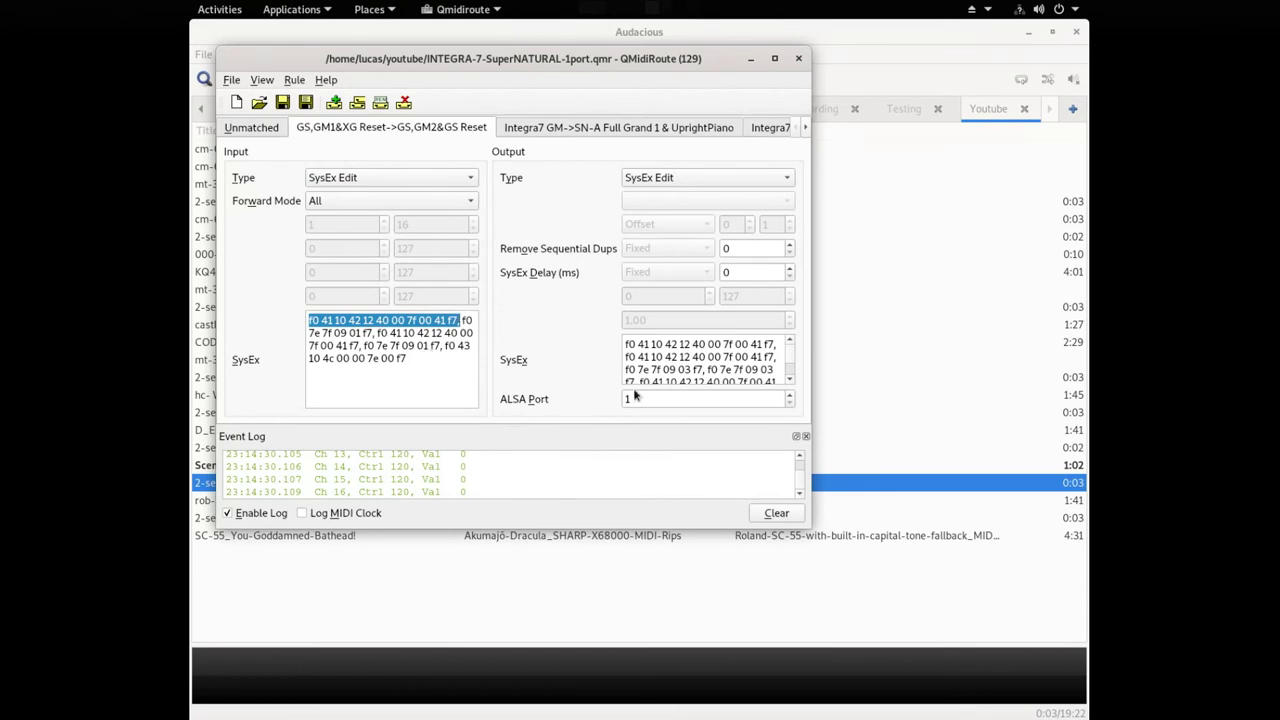
{"action": "left_click_drag", "start_coordinate": [624, 344], "coordinate": [773, 338]}
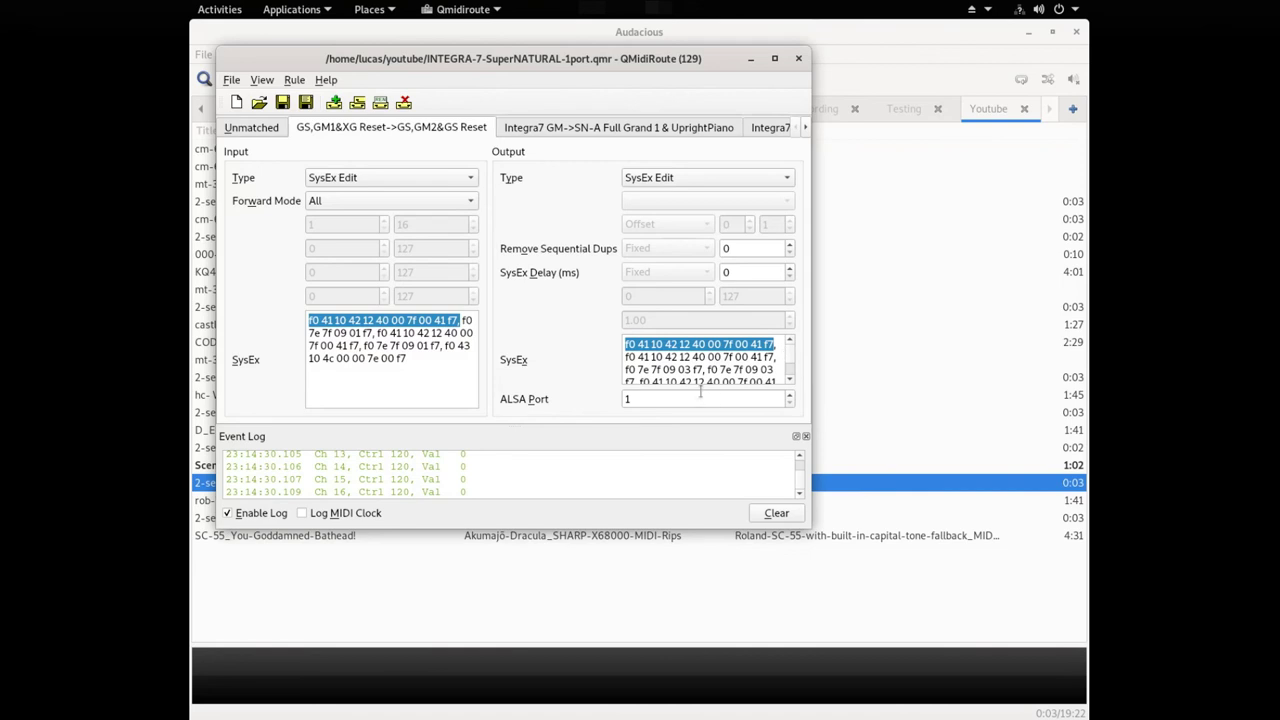
{"action": "left_click", "coordinate": [422, 345]}
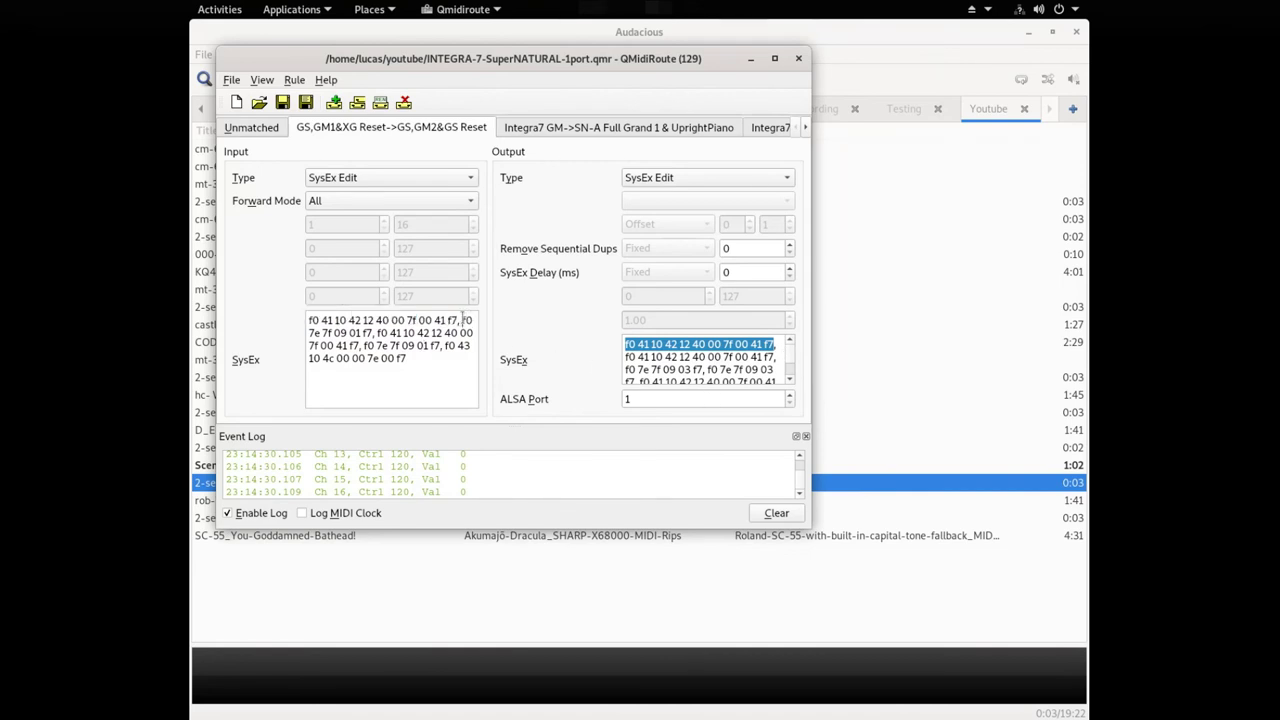
{"action": "left_click_drag", "start_coordinate": [462, 320], "coordinate": [372, 334]}
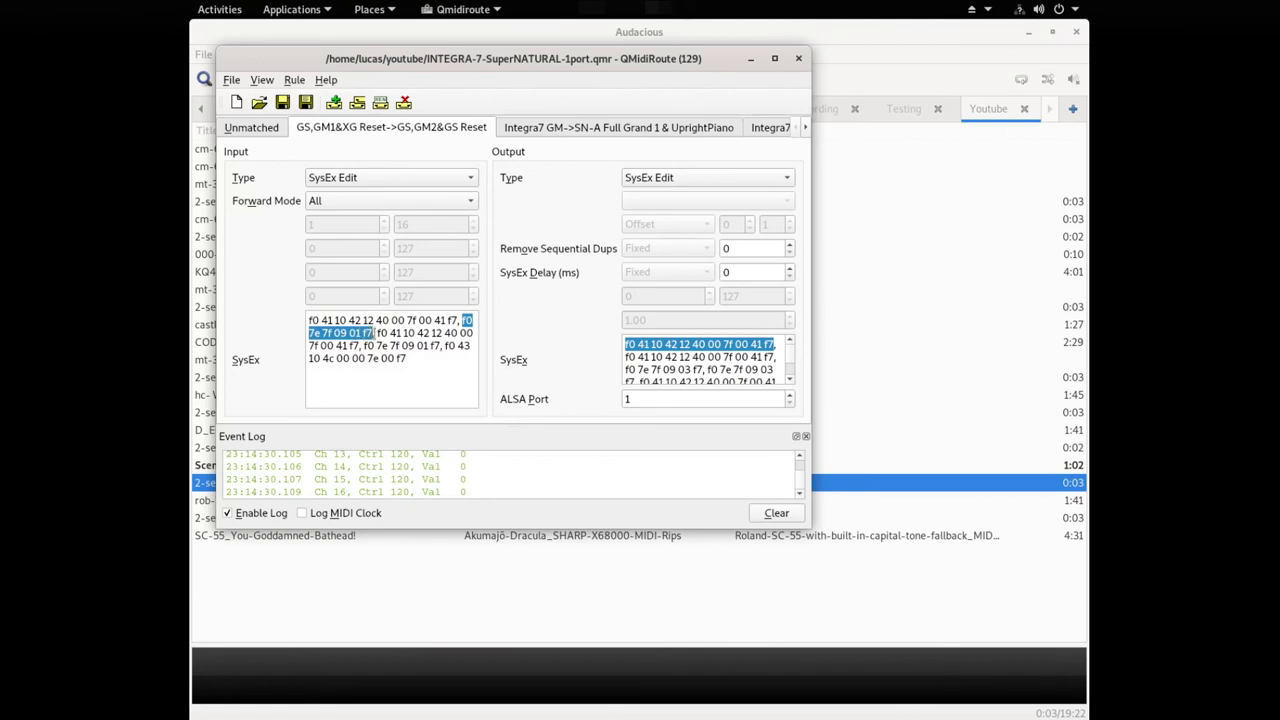
{"action": "left_click", "coordinate": [677, 360]}
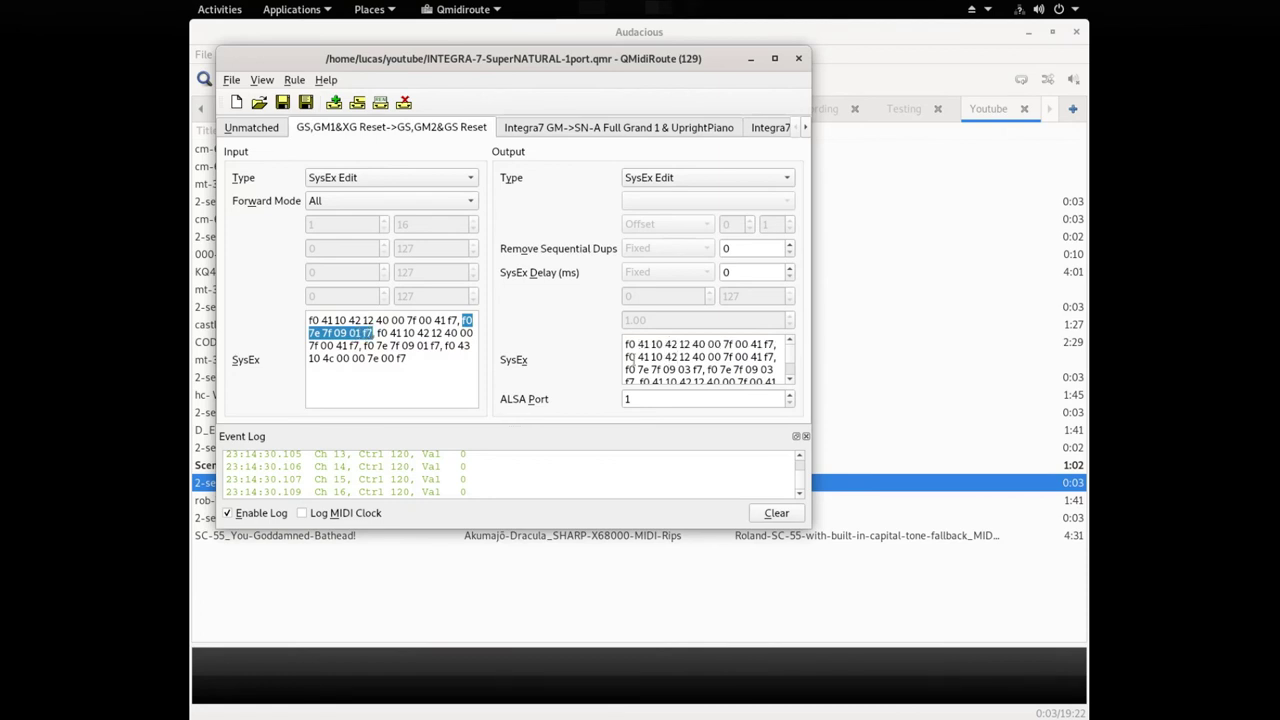
{"action": "left_click_drag", "start_coordinate": [625, 357], "coordinate": [776, 358]}
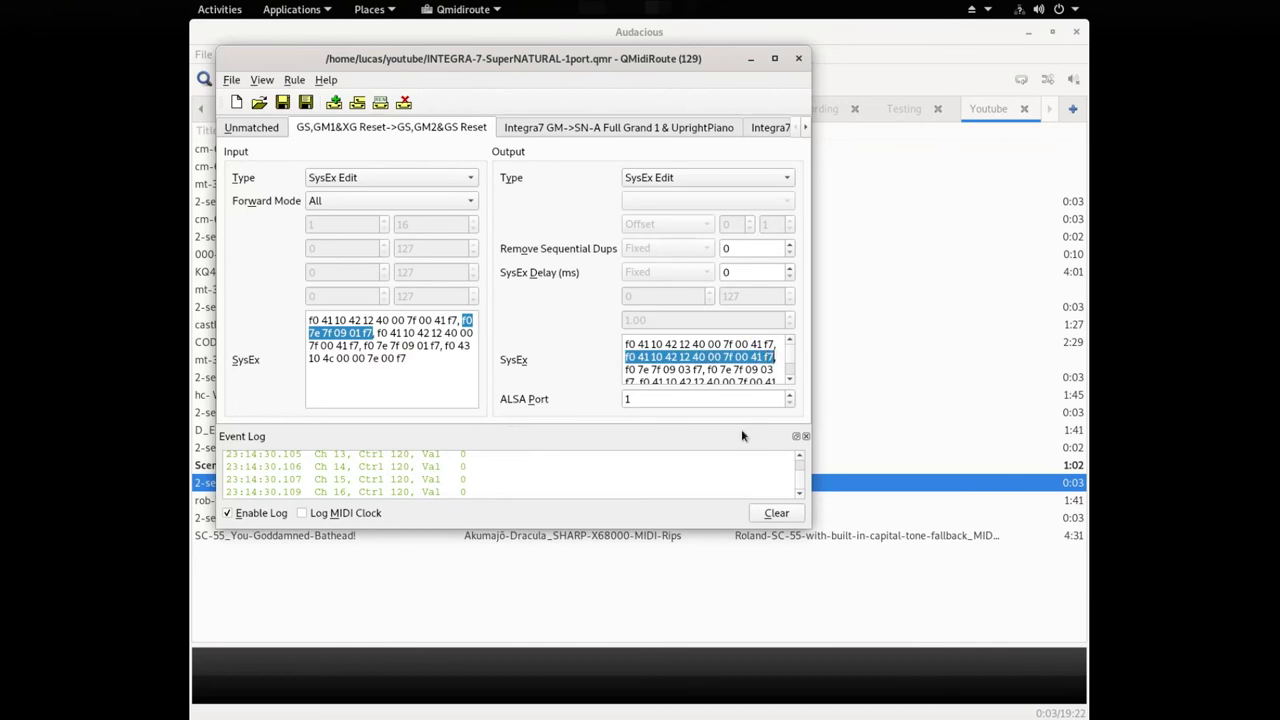
Highlight the third, fourth and fifth input SysEx messages of the reset rule, comparing each with its corresponding output message
{"action": "left_click_drag", "start_coordinate": [376, 333], "coordinate": [347, 346]}
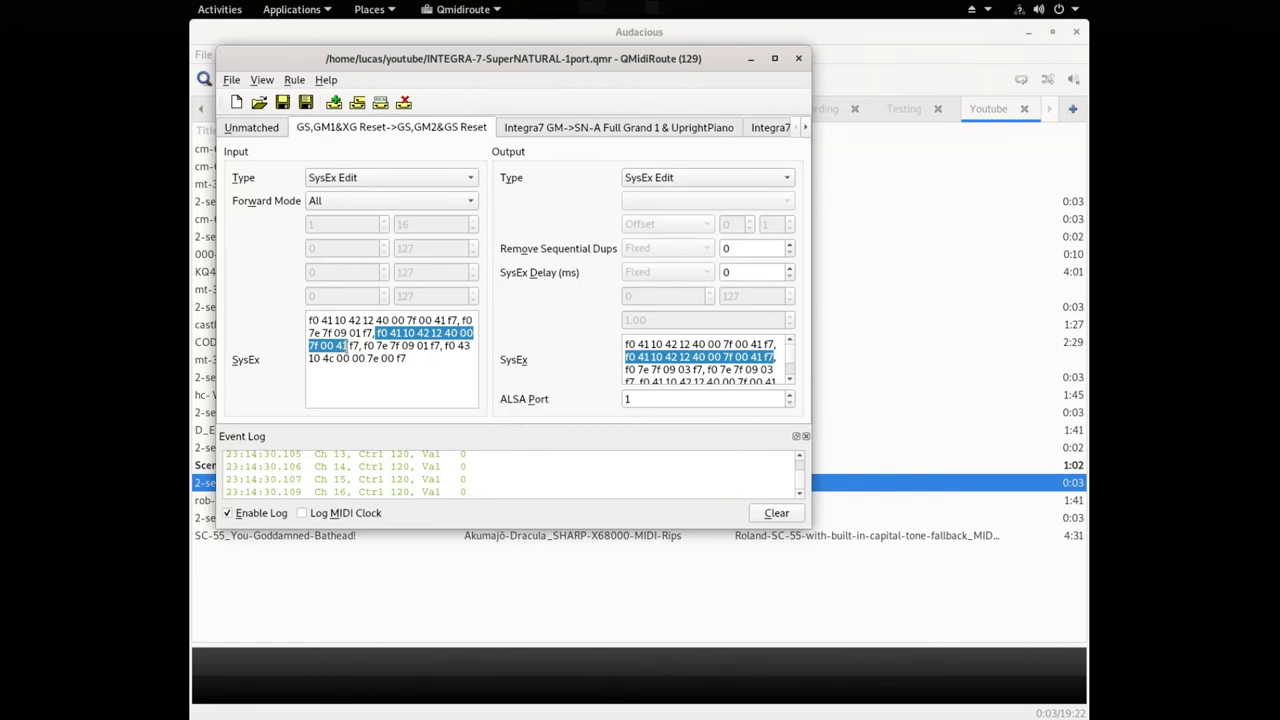
{"action": "left_click_drag", "start_coordinate": [347, 346], "coordinate": [360, 346]}
{"action": "left_click_drag", "start_coordinate": [626, 370], "coordinate": [705, 370]}
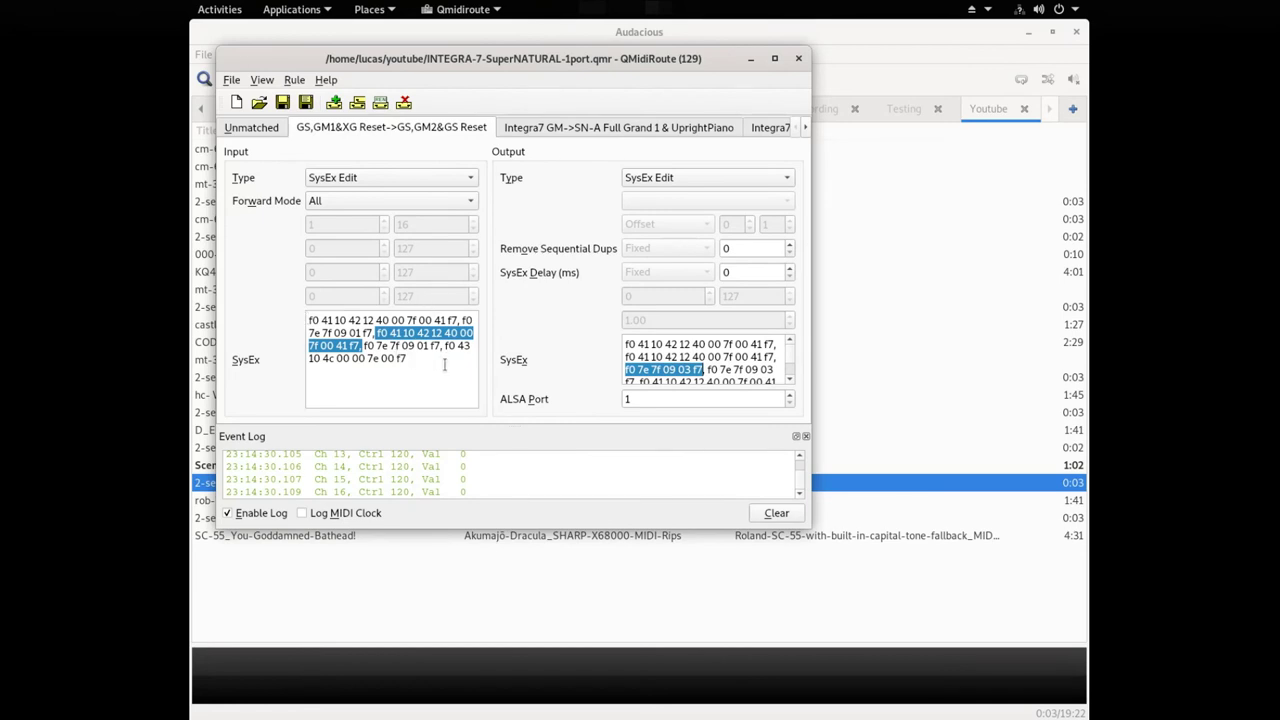
{"action": "left_click_drag", "start_coordinate": [364, 345], "coordinate": [441, 346]}
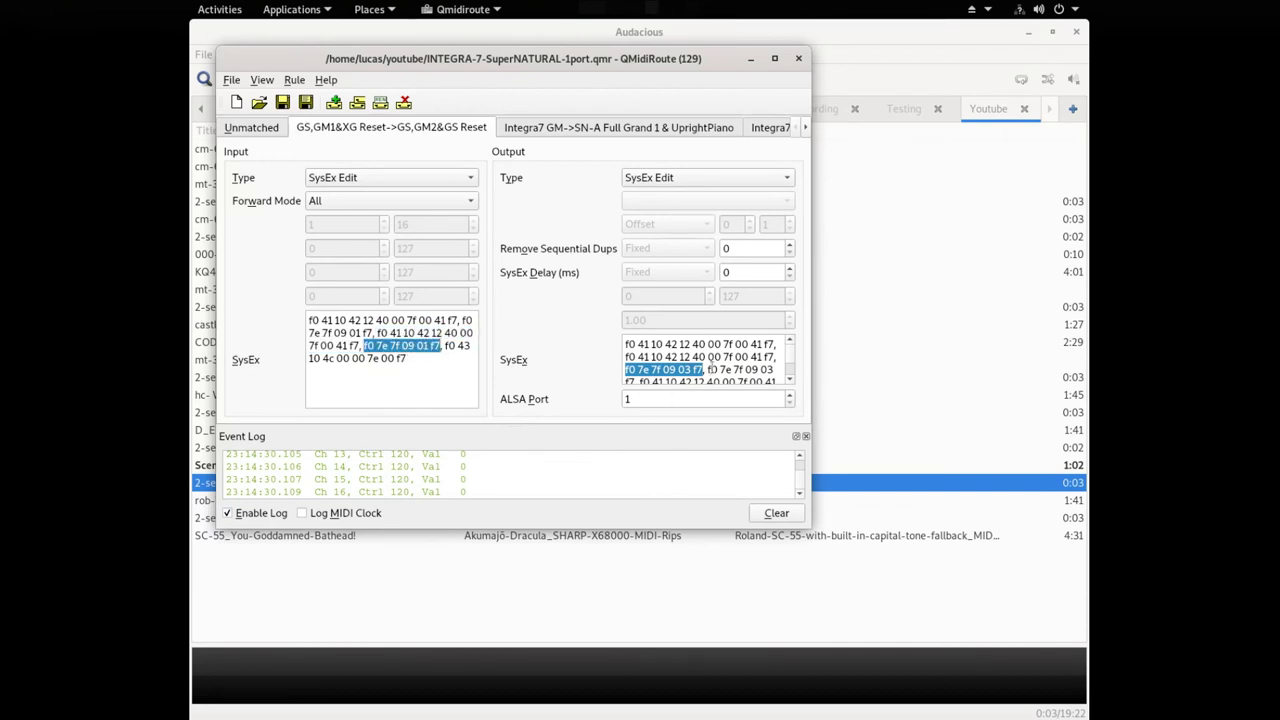
{"action": "left_click_drag", "start_coordinate": [707, 369], "coordinate": [636, 381]}
{"action": "scroll", "coordinate": [641, 366], "scroll_direction": "down", "scroll_amount": 1}
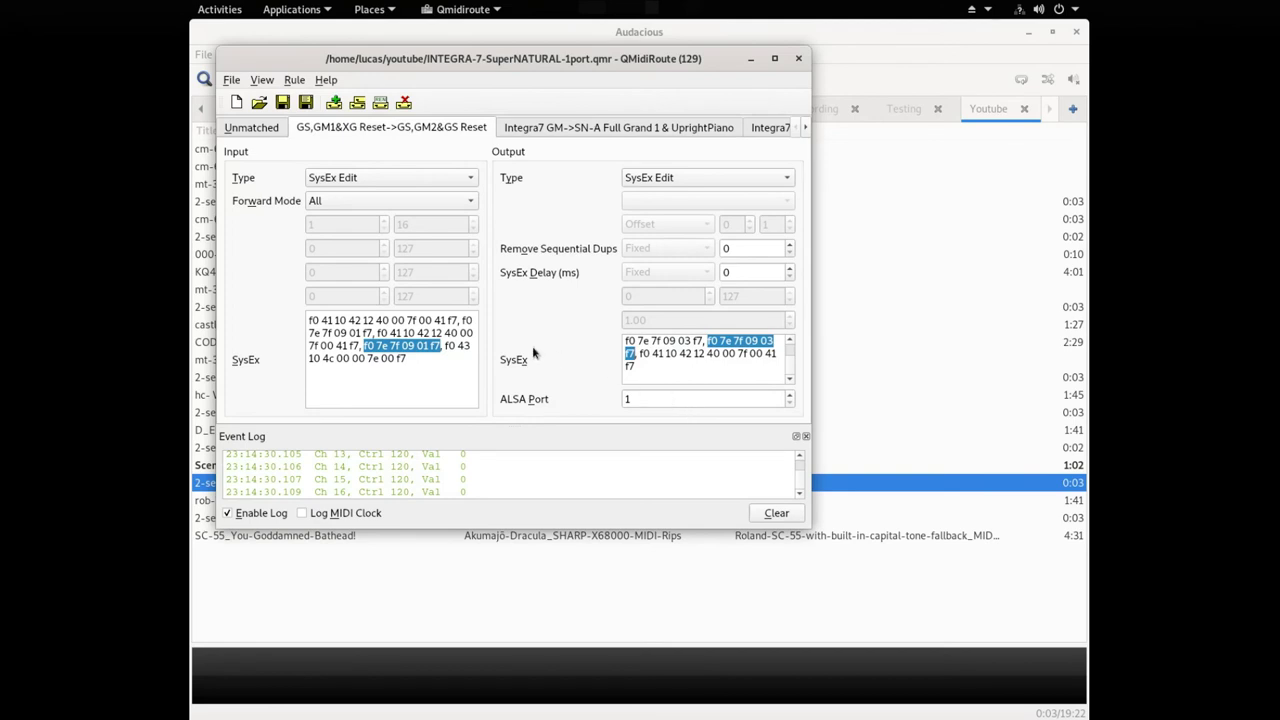
{"action": "left_click_drag", "start_coordinate": [442, 346], "coordinate": [415, 365]}
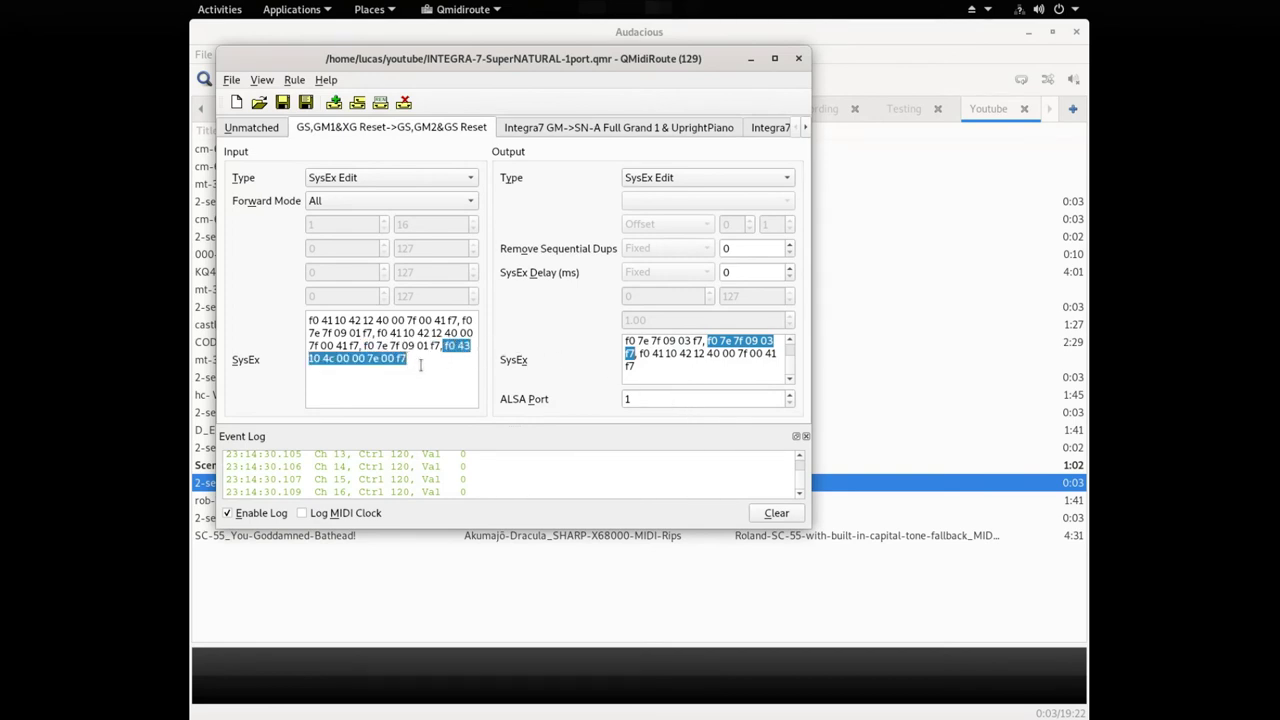
{"action": "left_click_drag", "start_coordinate": [638, 353], "coordinate": [669, 370]}
{"action": "left_click", "coordinate": [672, 364]}
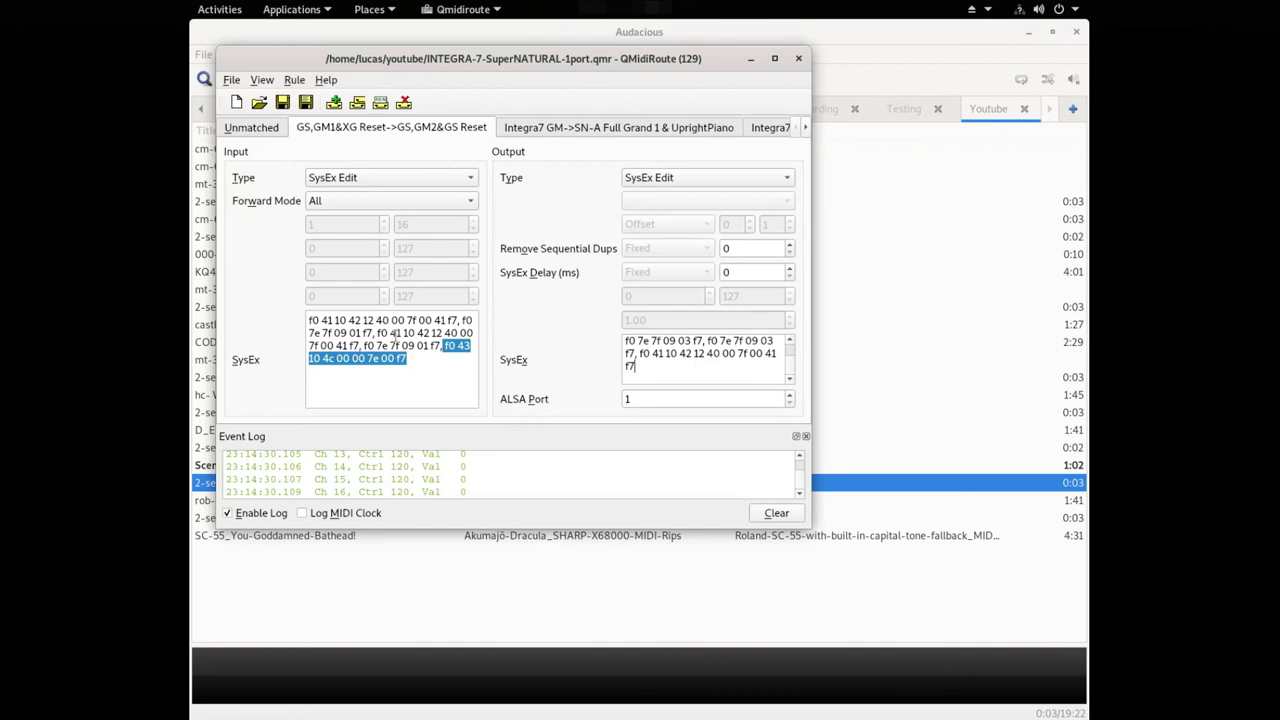
{"action": "left_click", "coordinate": [455, 380]}
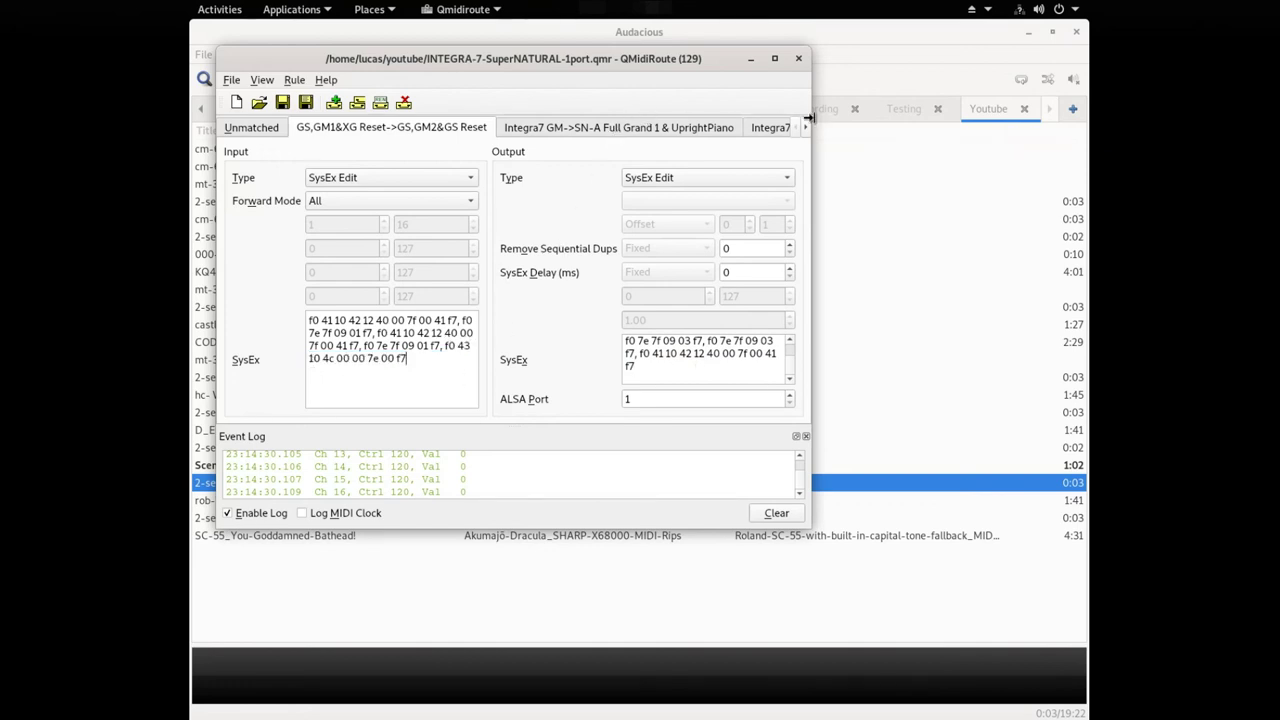
{"action": "left_click", "coordinate": [667, 396]}
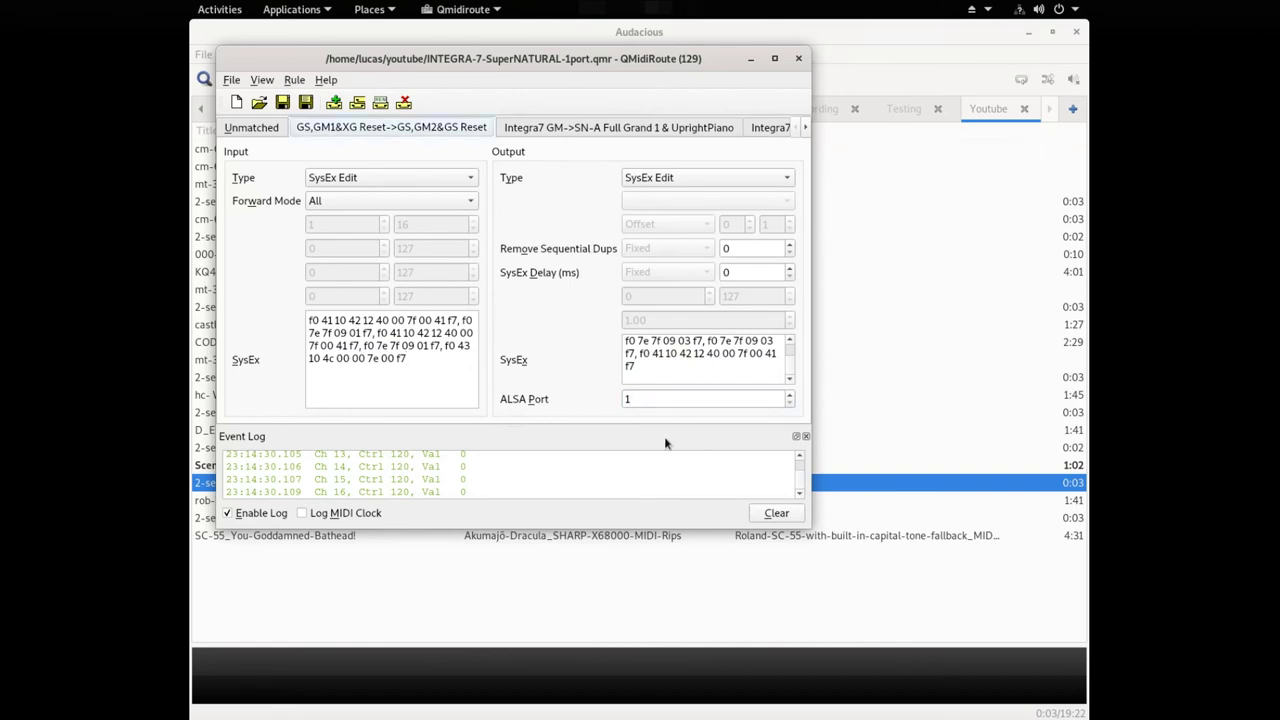
Review the Integra7 program rules from SN-A Full Grand 1 & UprightPiano through PCMS Music Box 2
{"action": "key", "text": "ctrl+Tab"}
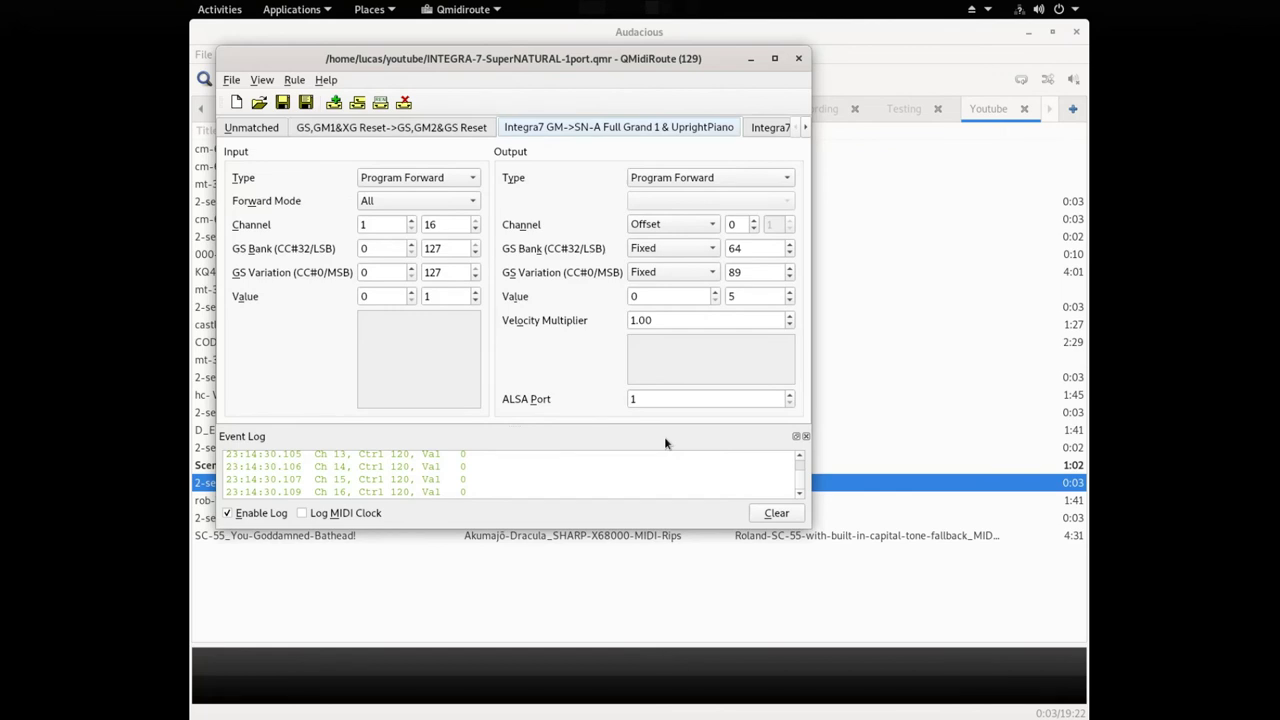
{"action": "key", "text": "ctrl+Tab"}
{"action": "key", "text": "ctrl+Tab"}
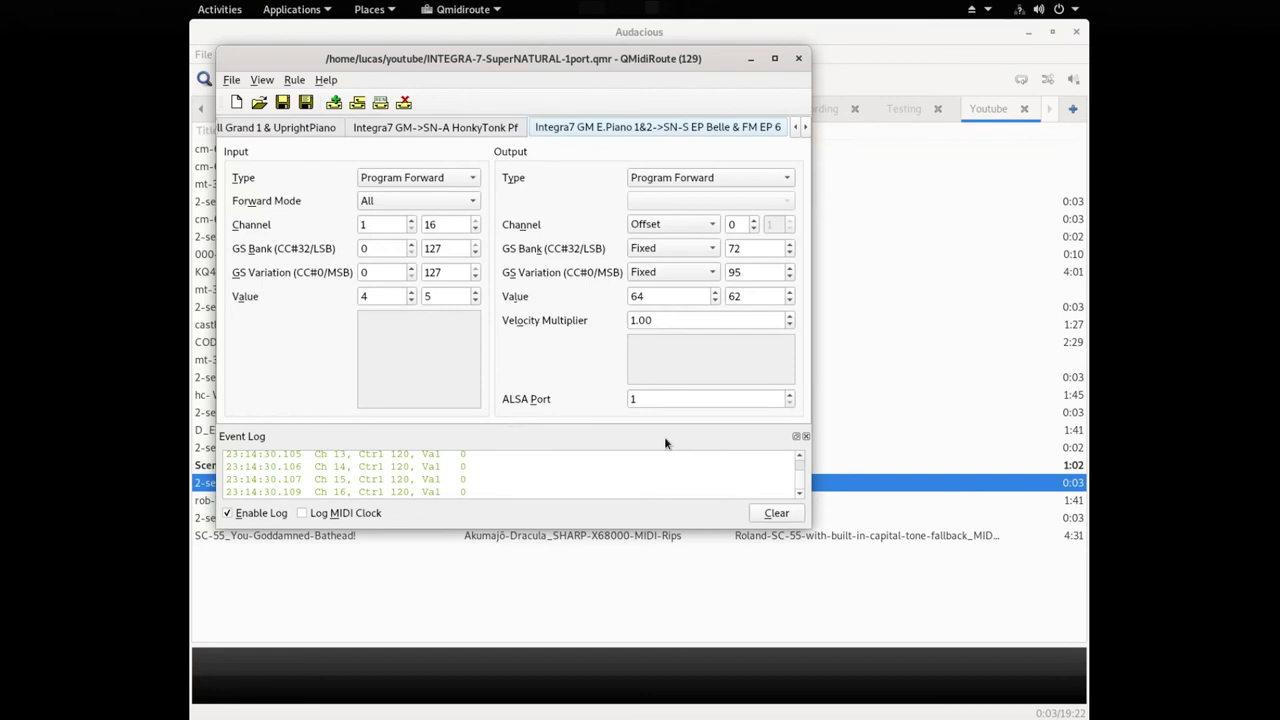
{"action": "key", "text": "ctrl+Tab"}
{"action": "key", "text": "ctrl+shift+Tab"}
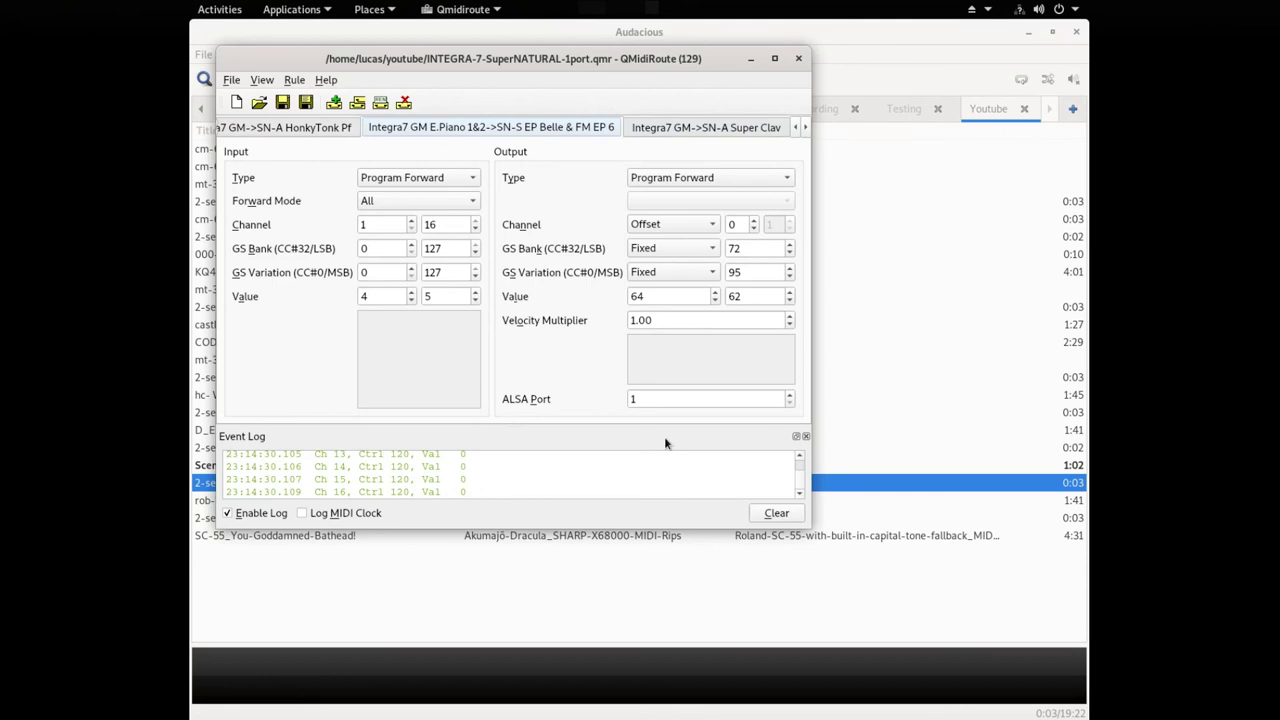
{"action": "key", "text": "ctrl+Tab"}
{"action": "key", "text": "ctrl+Tab"}
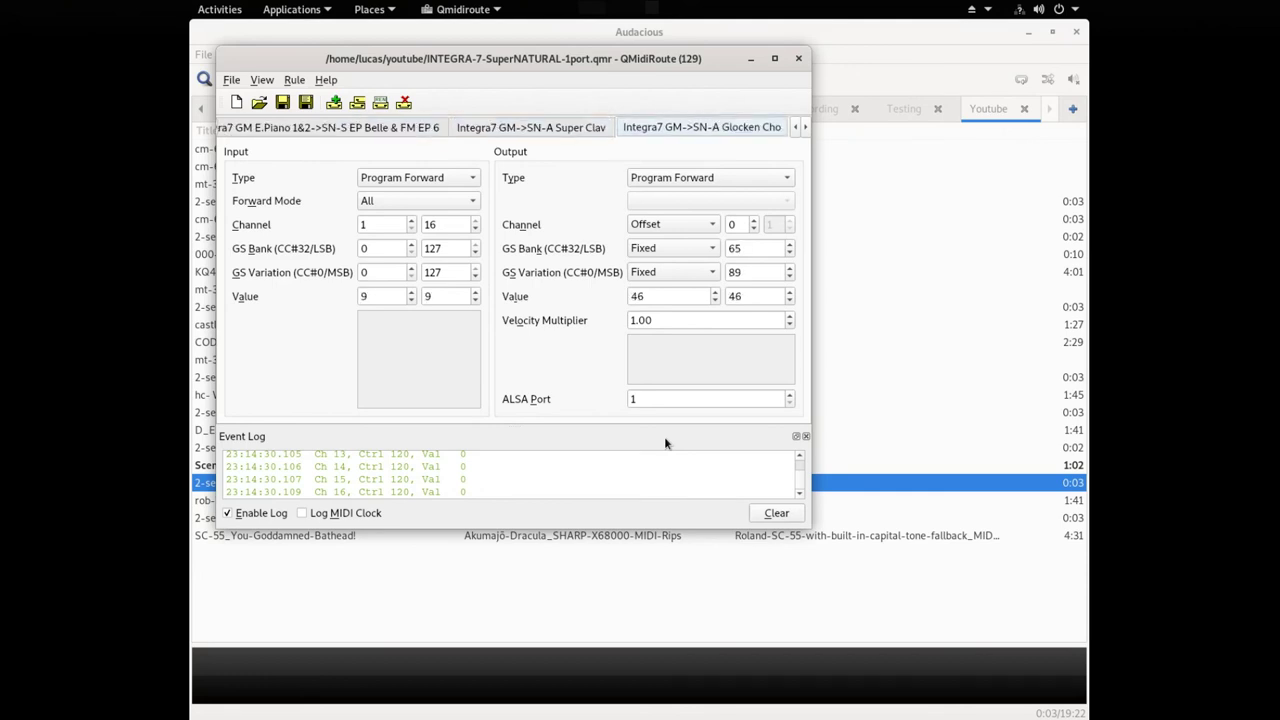
{"action": "key", "text": "ctrl+Tab"}
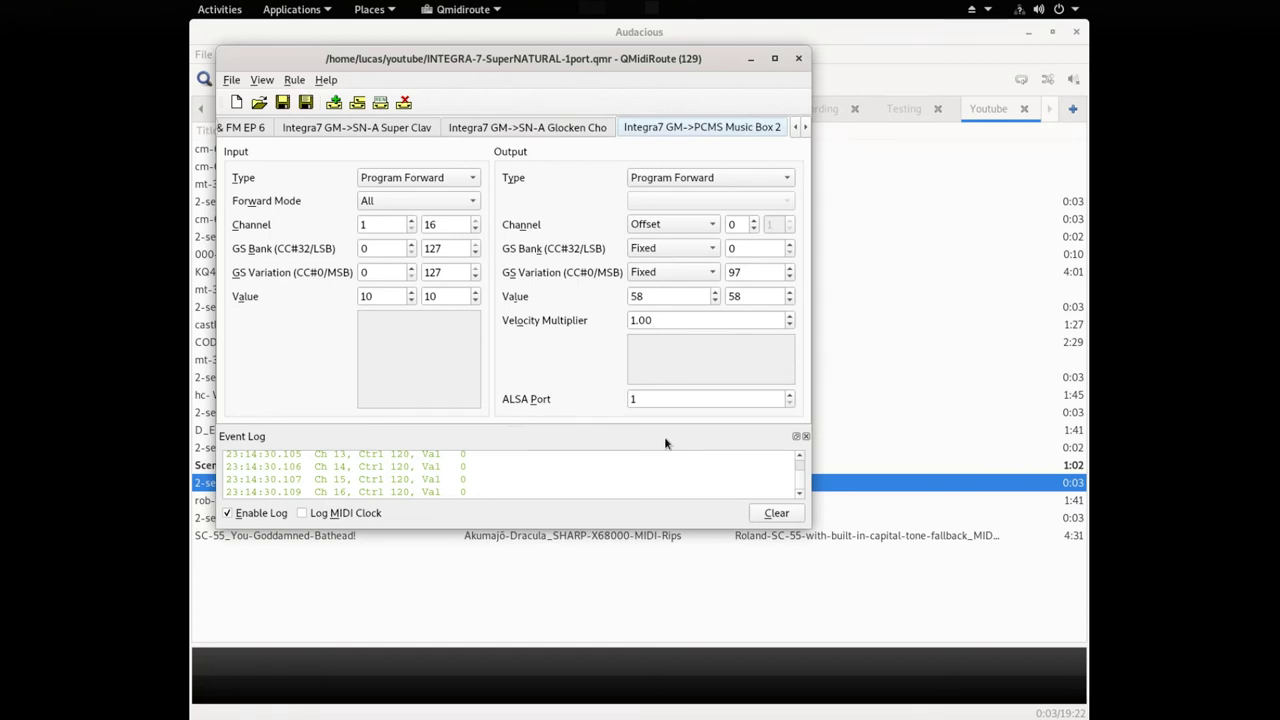
Review the following Integra7 program rules through Santur, Organ 1&2 and Organ3 to Church Organ->PCMS Grand Pipes
{"action": "key", "text": "ctrl+Tab"}
{"action": "key", "text": "ctrl+Tab"}
{"action": "key", "text": "ctrl+Tab"}
{"action": "key", "text": "ctrl+Tab"}
{"action": "key", "text": "ctrl+Tab"}
{"action": "key", "text": "ctrl+Tab"}
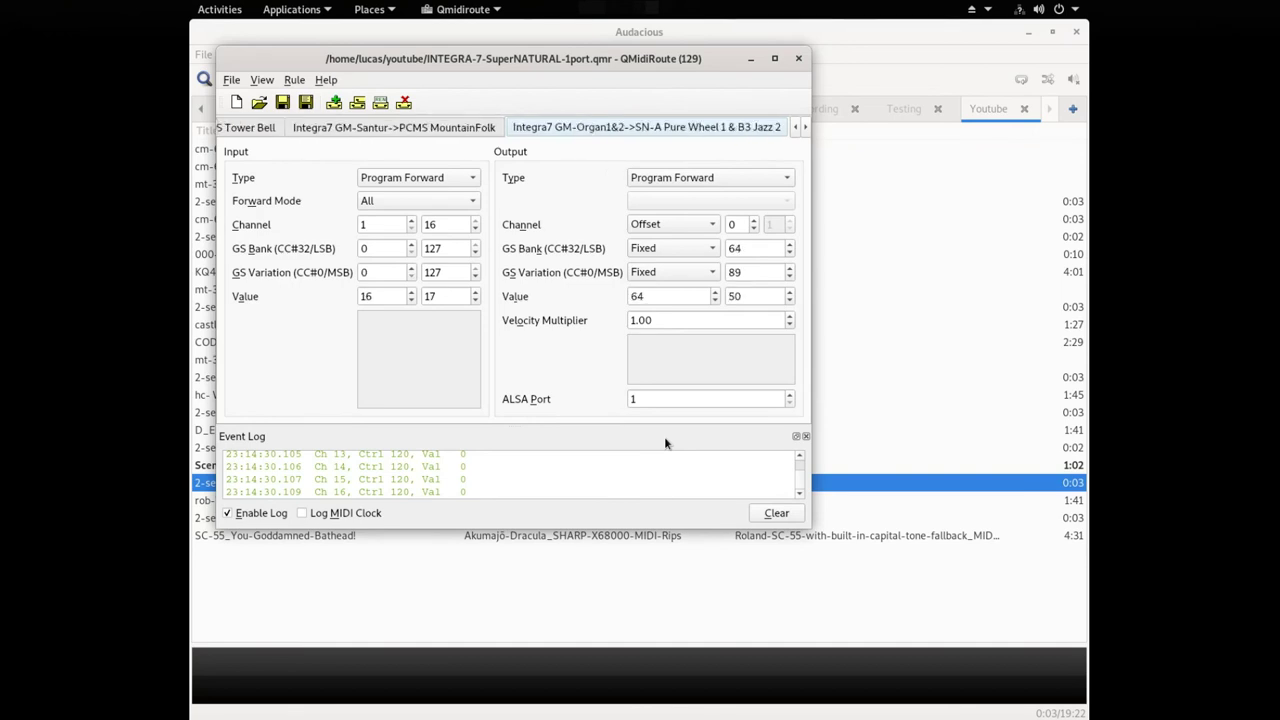
{"action": "key", "text": "ctrl+Tab"}
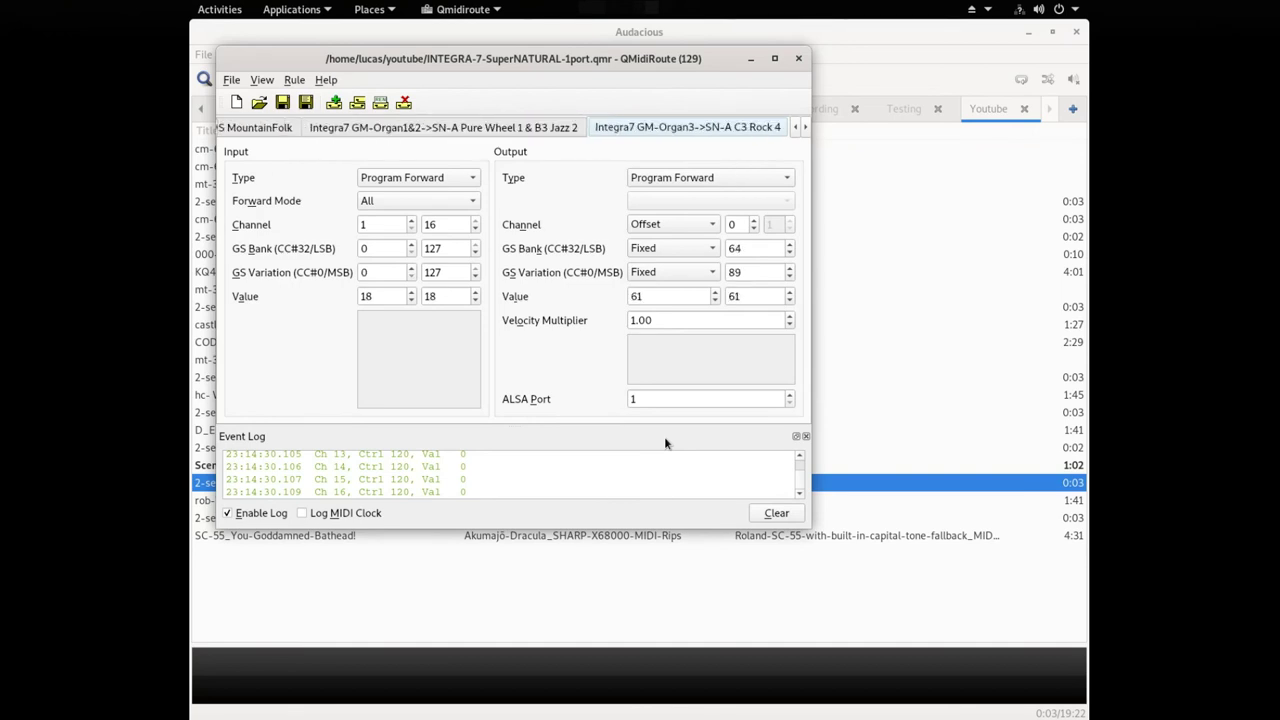
{"action": "key", "text": "ctrl+Tab"}
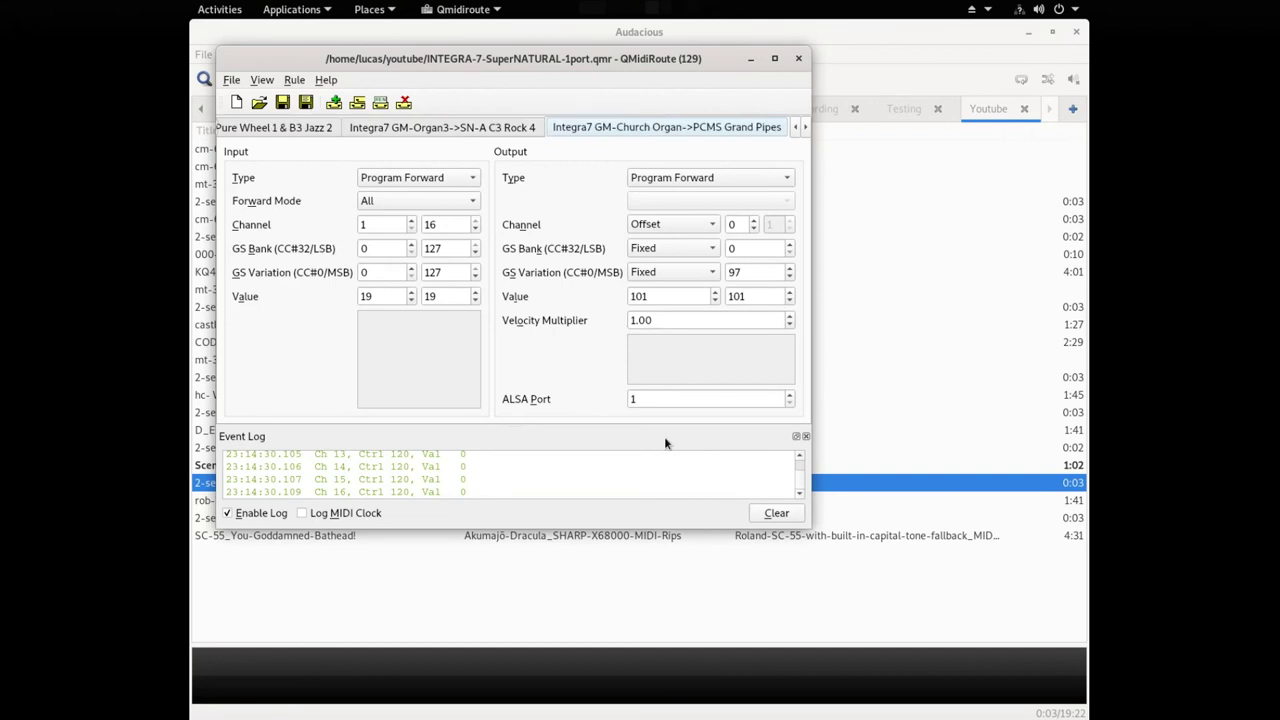
Review the Integra7 guitar and bass program rules, continuing as far as the GM->SN-A Violin 1 rule
{"action": "key", "text": "ctrl+Tab"}
{"action": "key", "text": "ctrl+Tab"}
{"action": "key", "text": "ctrl+Tab"}
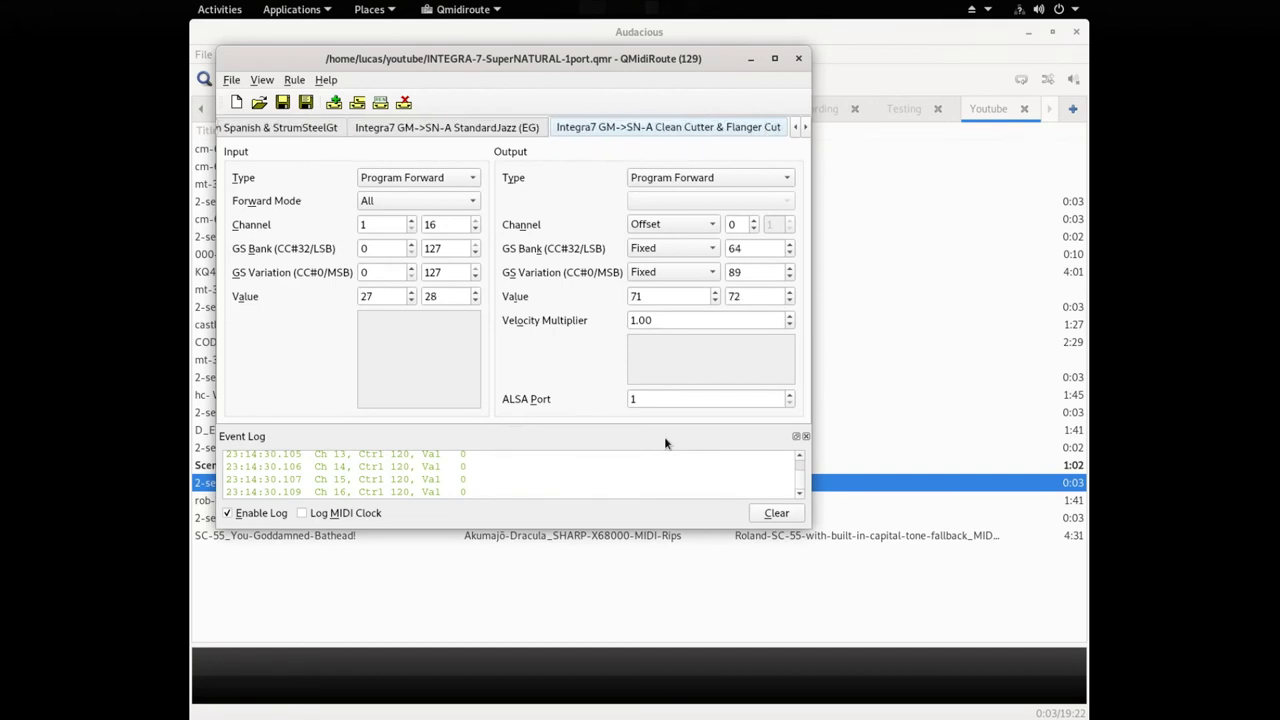
{"action": "key", "text": "ctrl+Tab"}
{"action": "key", "text": "ctrl+Tab"}
{"action": "key", "text": "ctrl+Tab"}
{"action": "key", "text": "ctrl+Tab"}
{"action": "key", "text": "ctrl+Tab"}
{"action": "key", "text": "ctrl+Tab"}
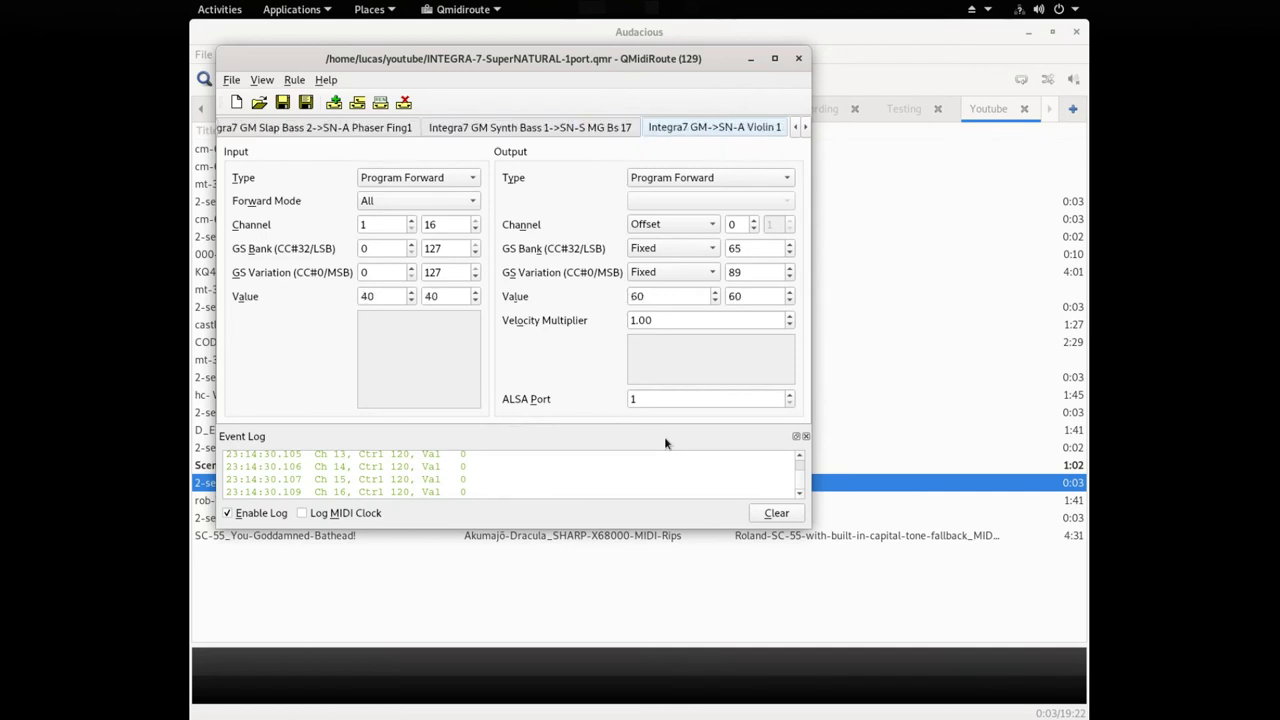
Switch to the terminal and rerun "aconnect -x ; aconnect 14:0 129:0 ; aconnect 129:1 32:0" to rebuild the MIDI connections
{"action": "key", "text": "alt+Tab"}
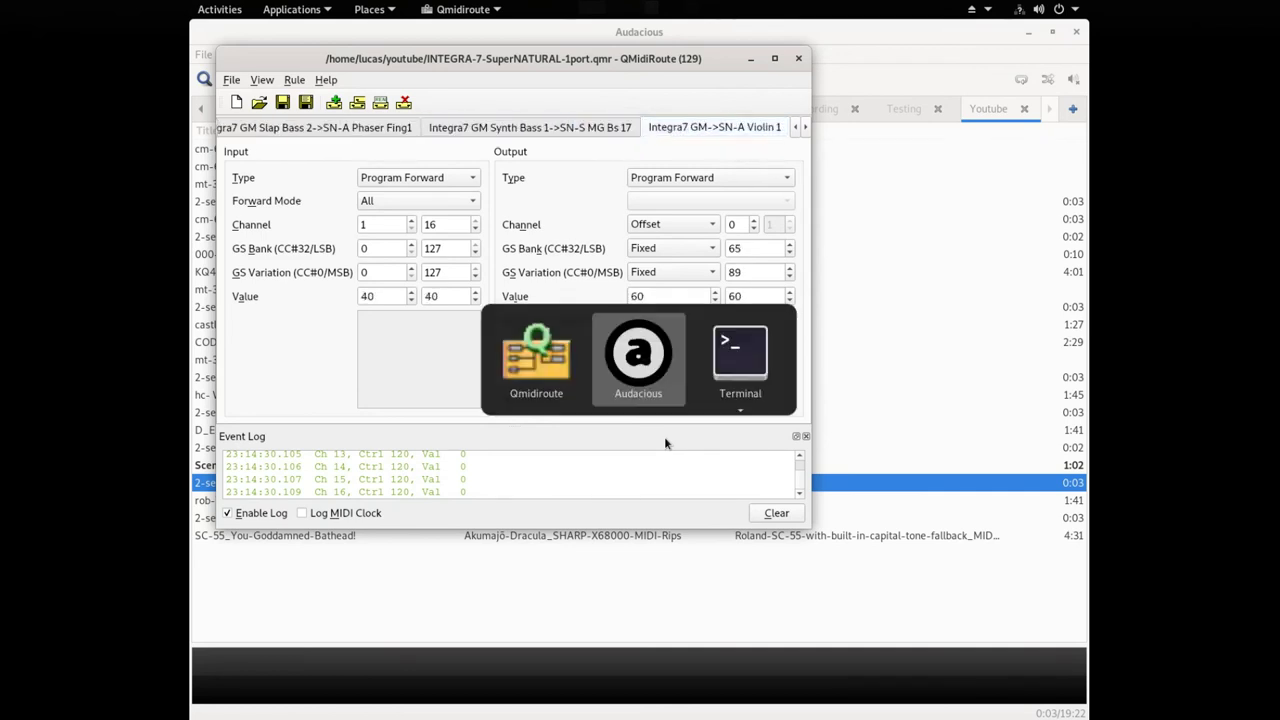
{"action": "key", "text": "alt+Tab"}
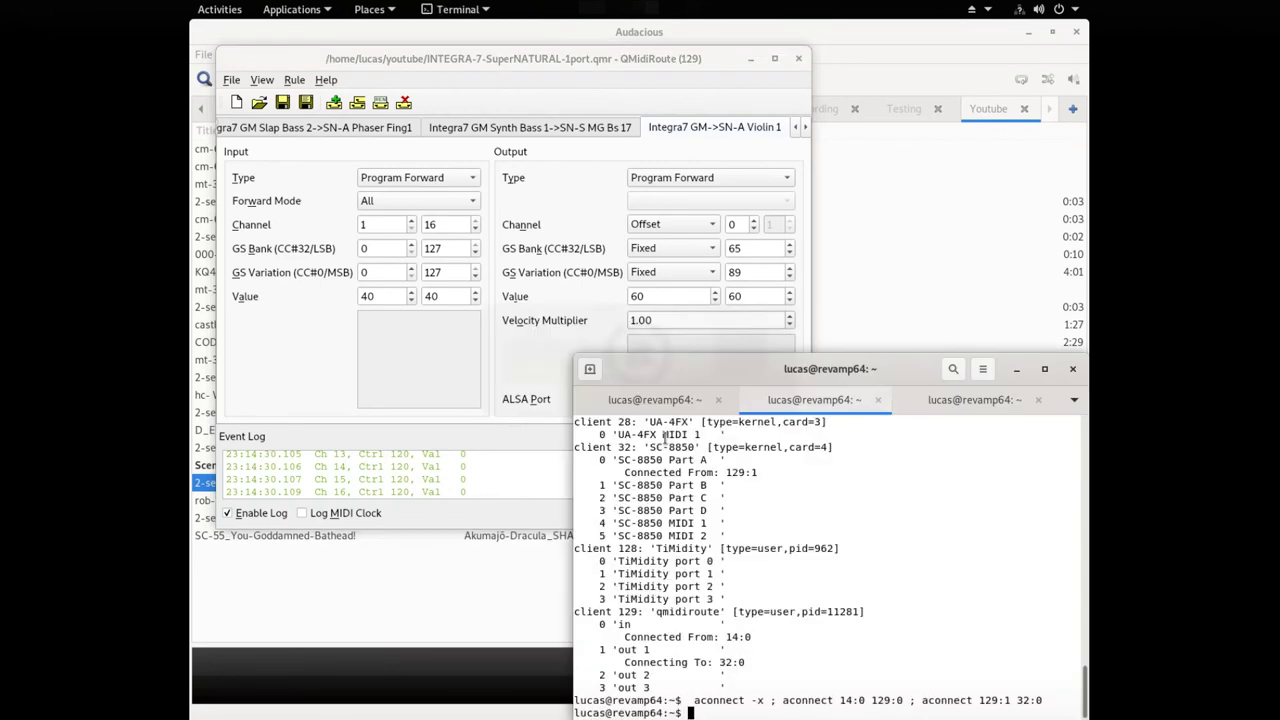
{"action": "key", "text": "Up"}
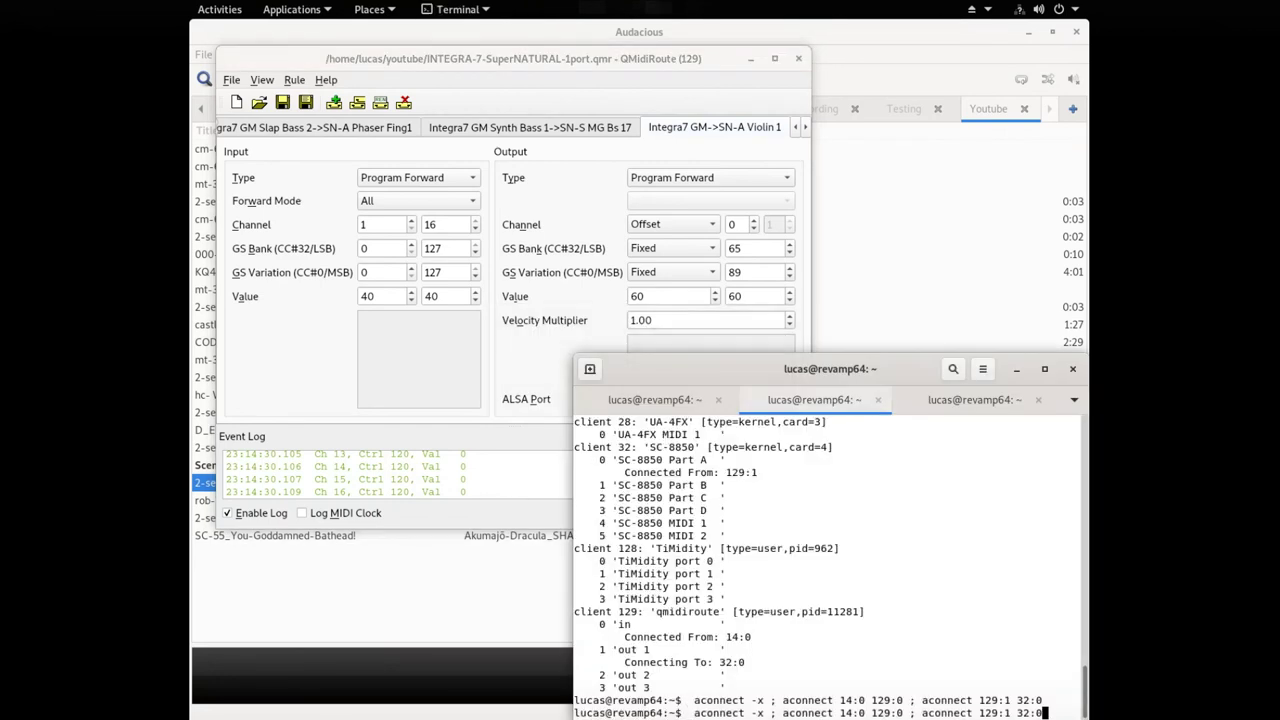
{"action": "key", "text": "Return"}
List the MIDI clients and connections with "aconnect -l" and check the qmidiroute and INTEGRA-7 links and the other terminal session's output
{"action": "type", "text": "aconnect -l"}
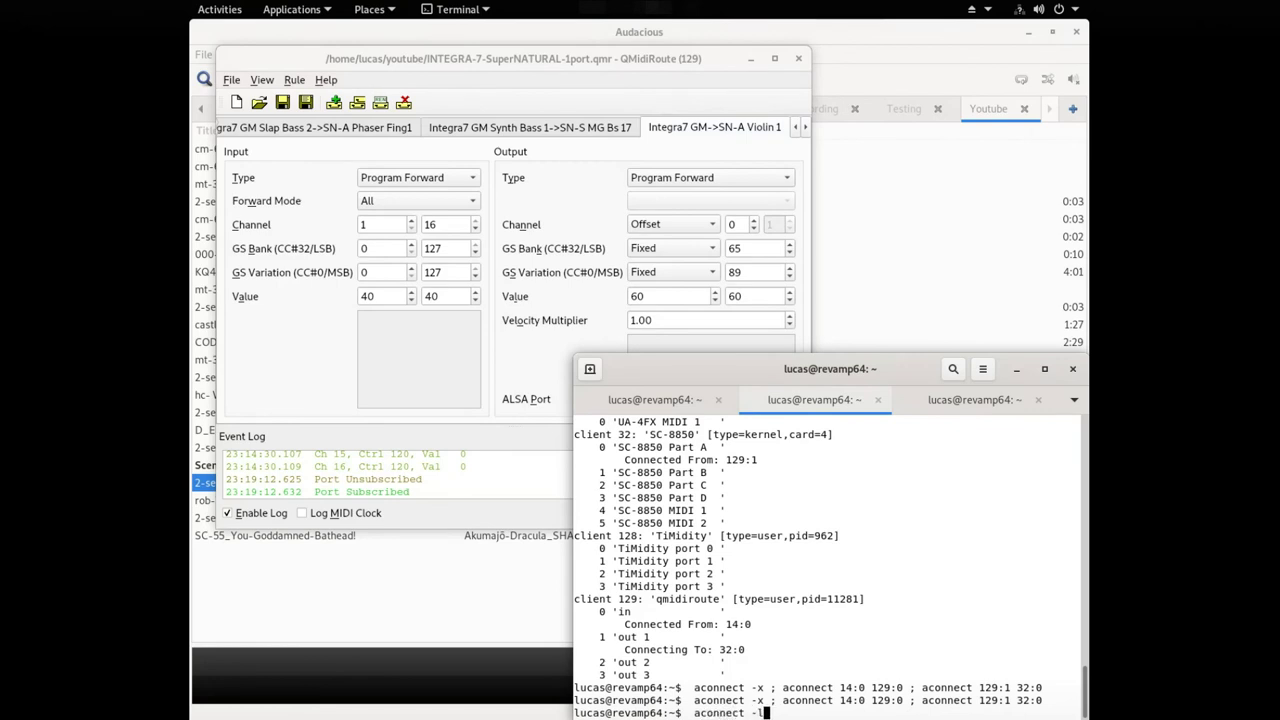
{"action": "key", "text": "Return"}
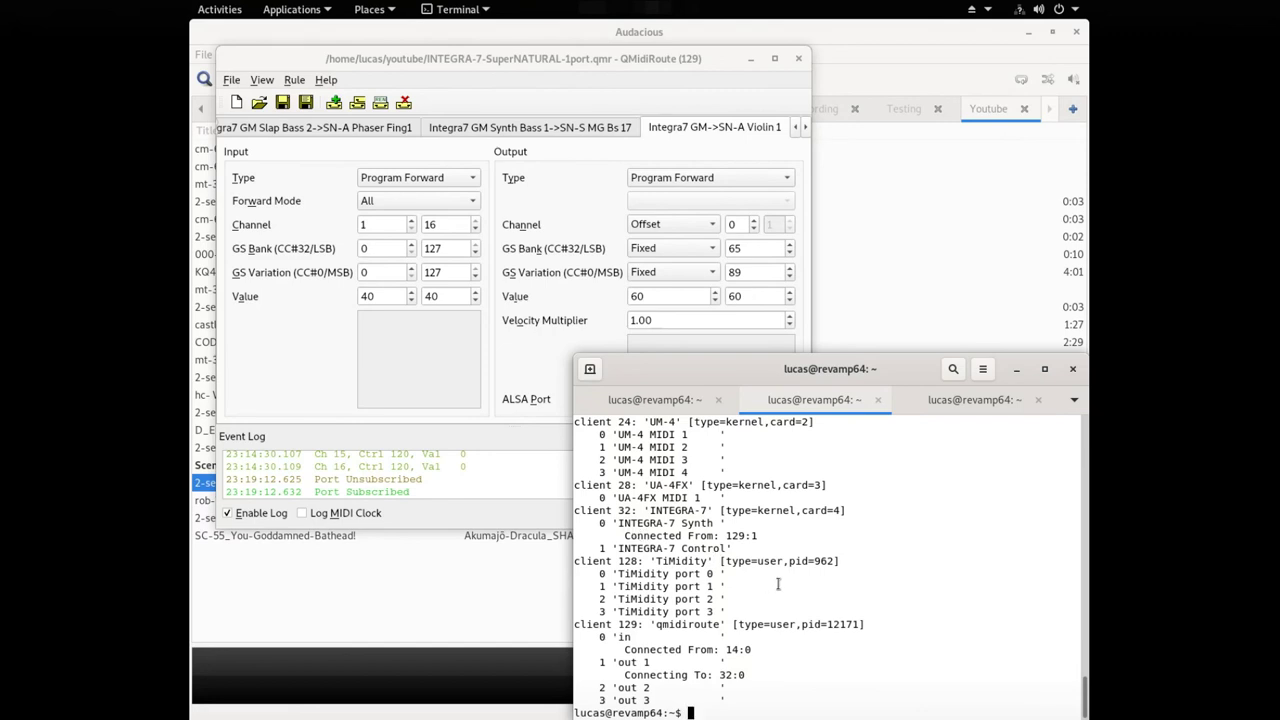
{"action": "left_click", "coordinate": [935, 406]}
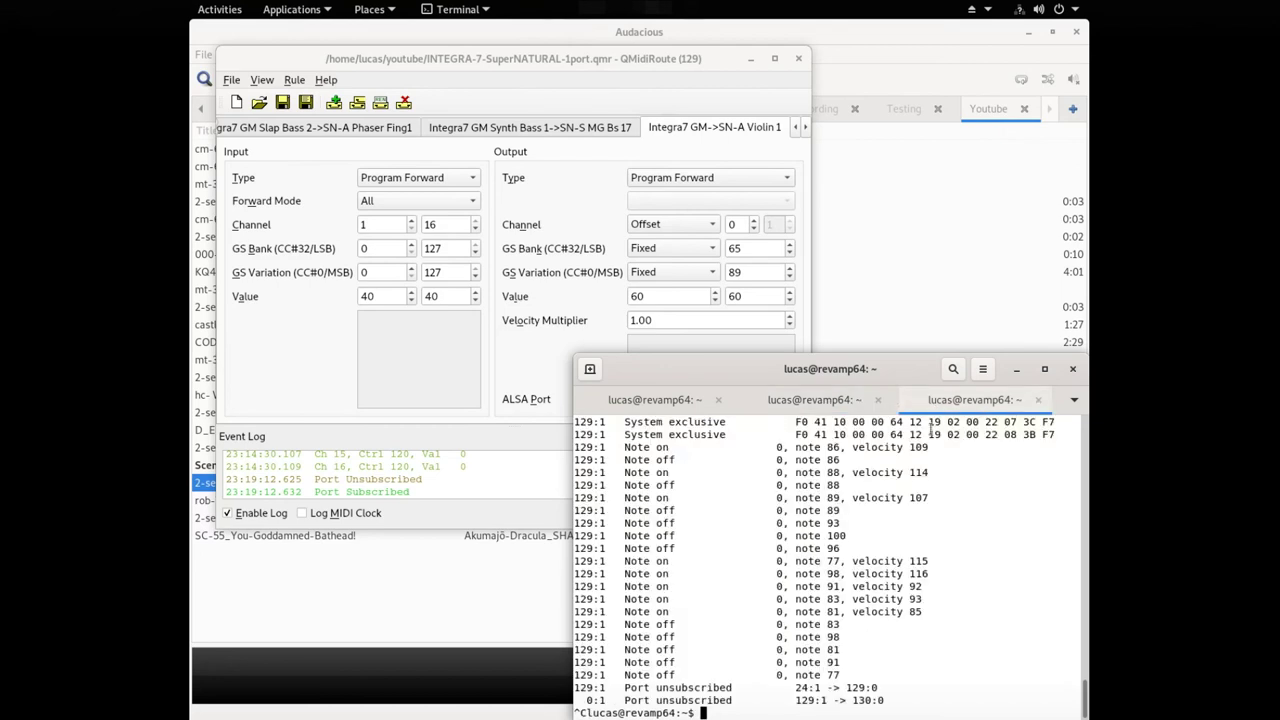
{"action": "left_click", "coordinate": [812, 411]}
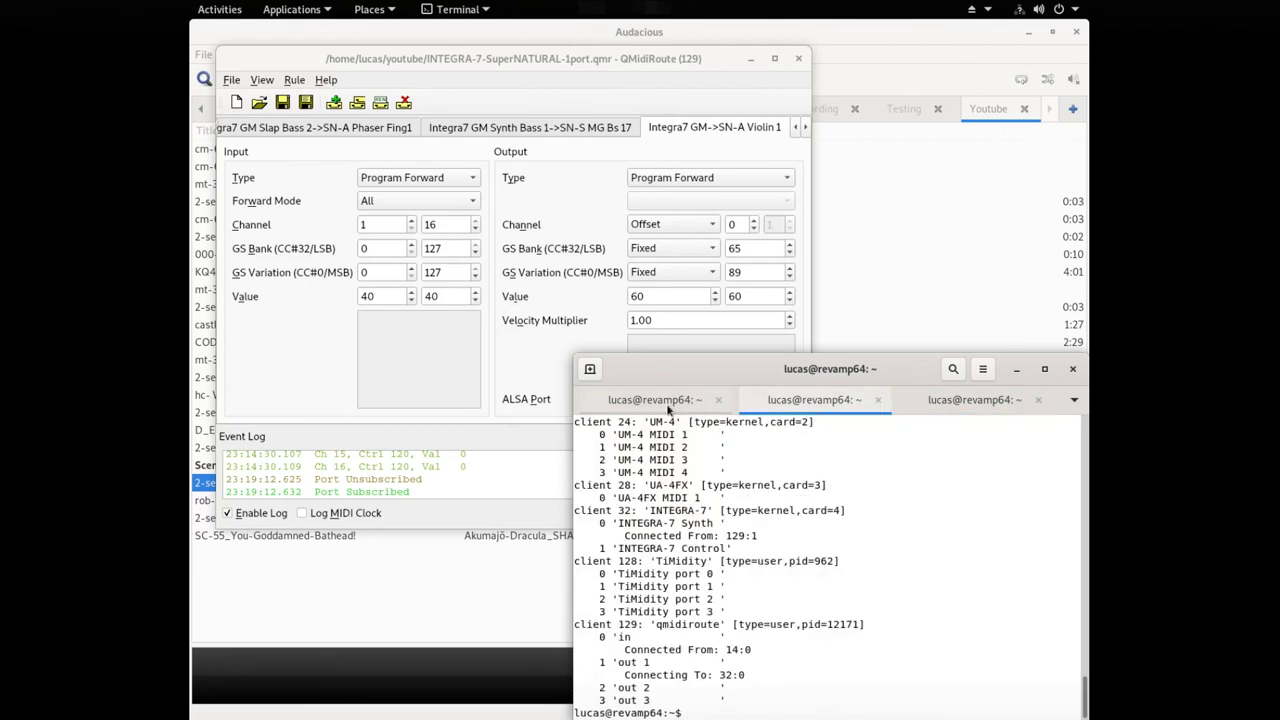
Switch to Audacious and play the GS reset file listed just before rob-Vampire Killer(NICH4) in the Youtube playlist
{"action": "key", "text": "alt+Tab"}
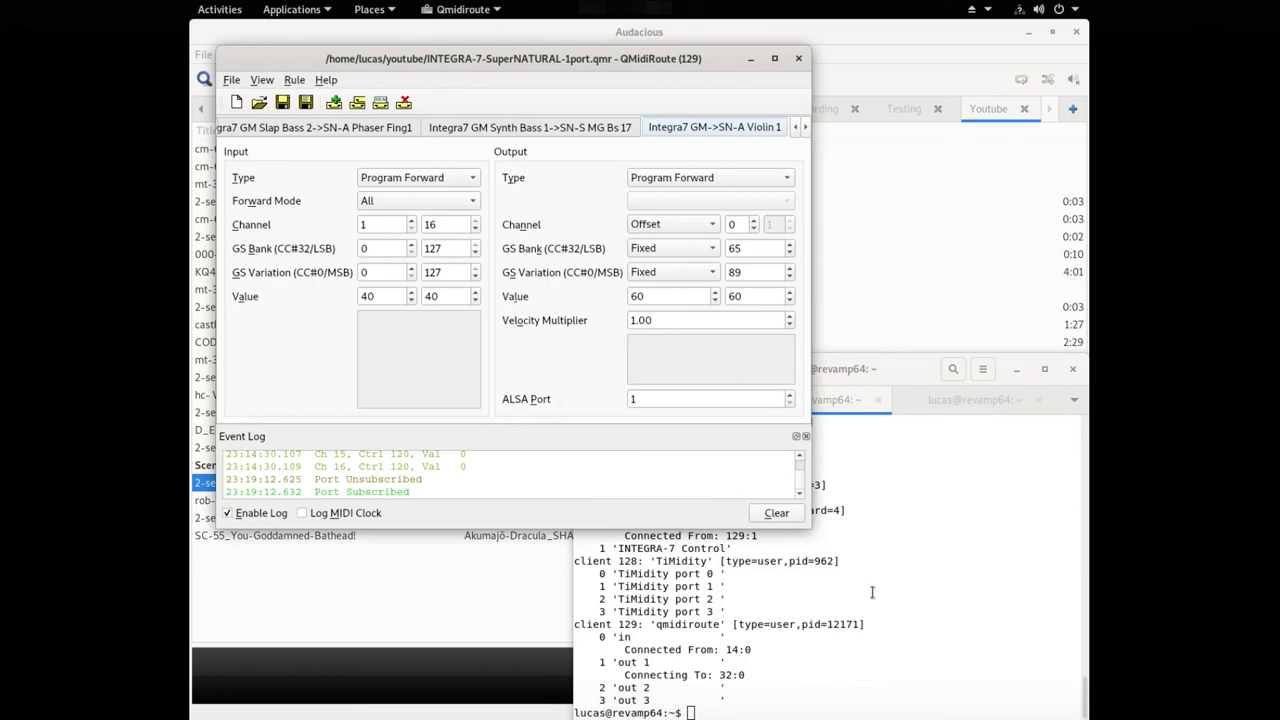
{"action": "key", "text": "alt+Tab"}
{"action": "key", "text": "alt+Tab"}
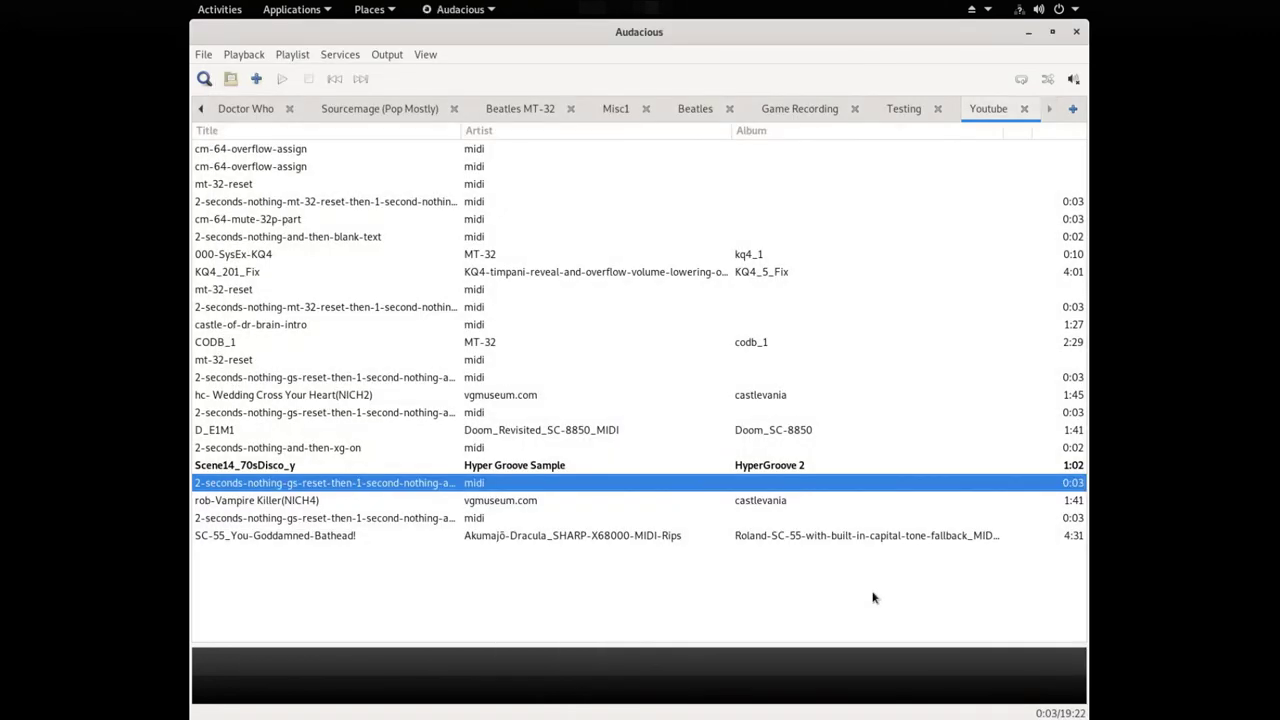
{"action": "key", "text": "Up"}
{"action": "key", "text": "Return"}
{"action": "key", "text": "Down"}
{"action": "mouse_move", "coordinate": [405, 485]}
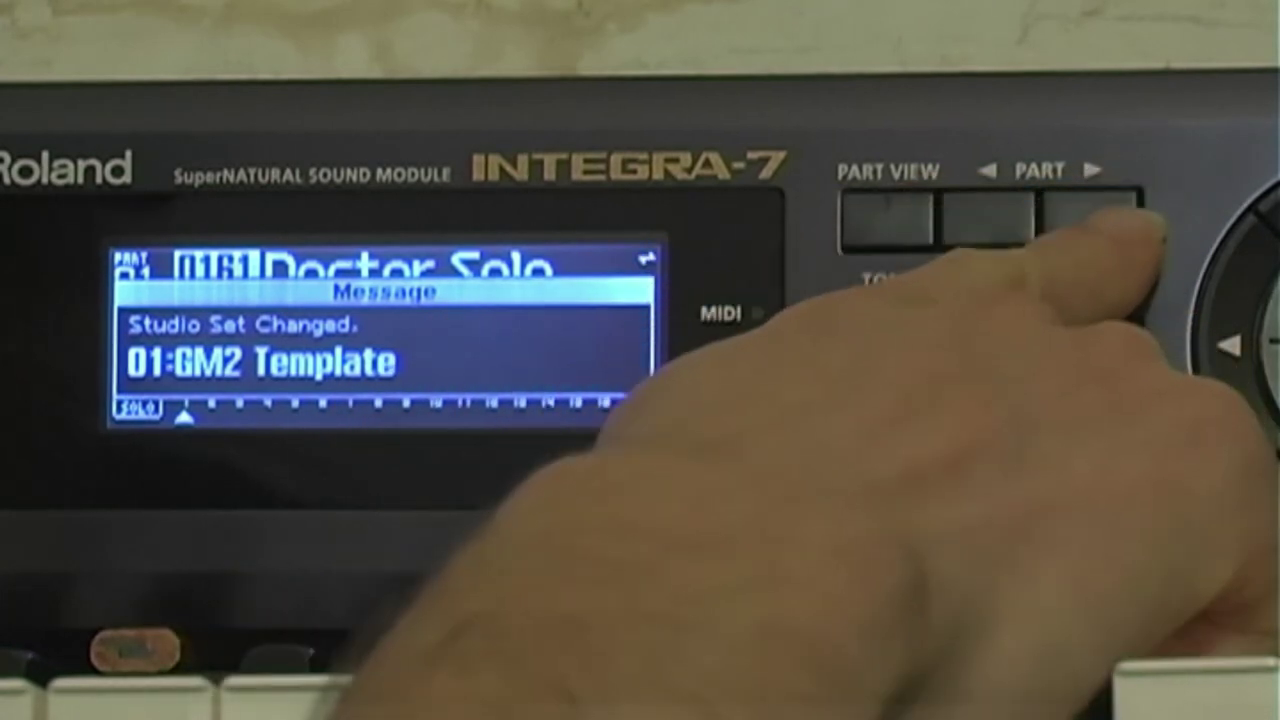
{"action": "left_click", "coordinate": [1090, 218]}
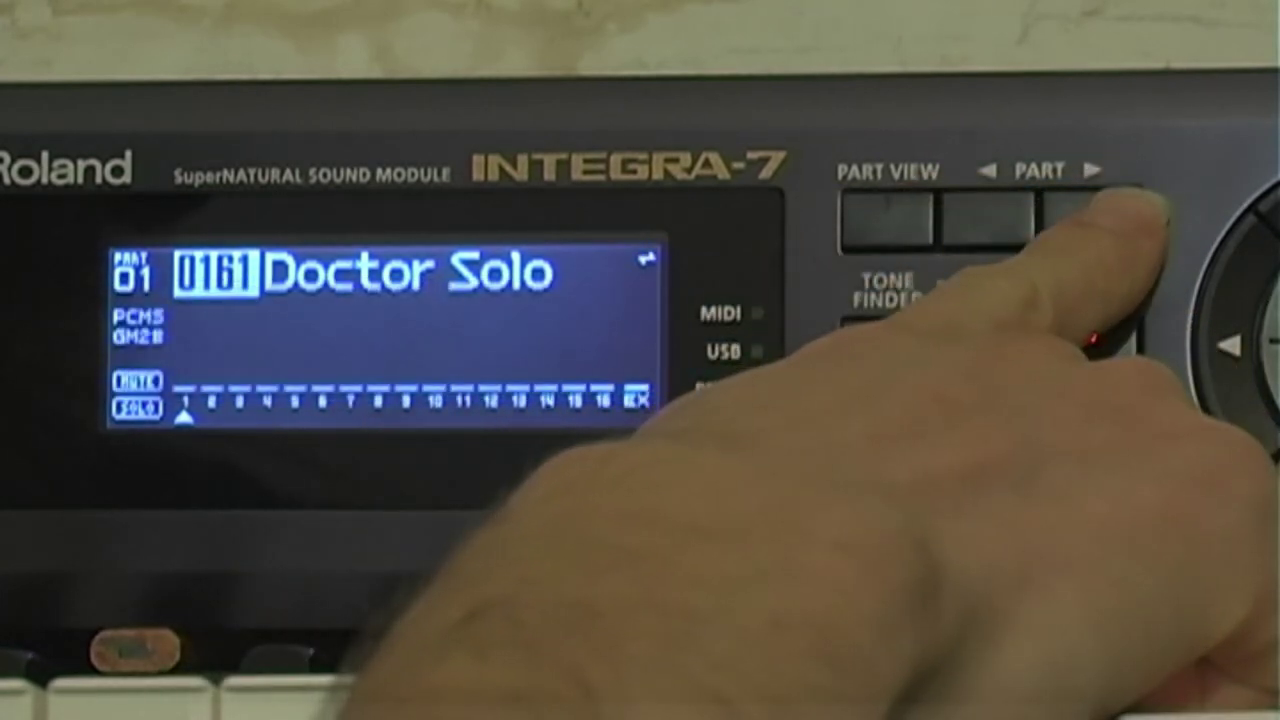